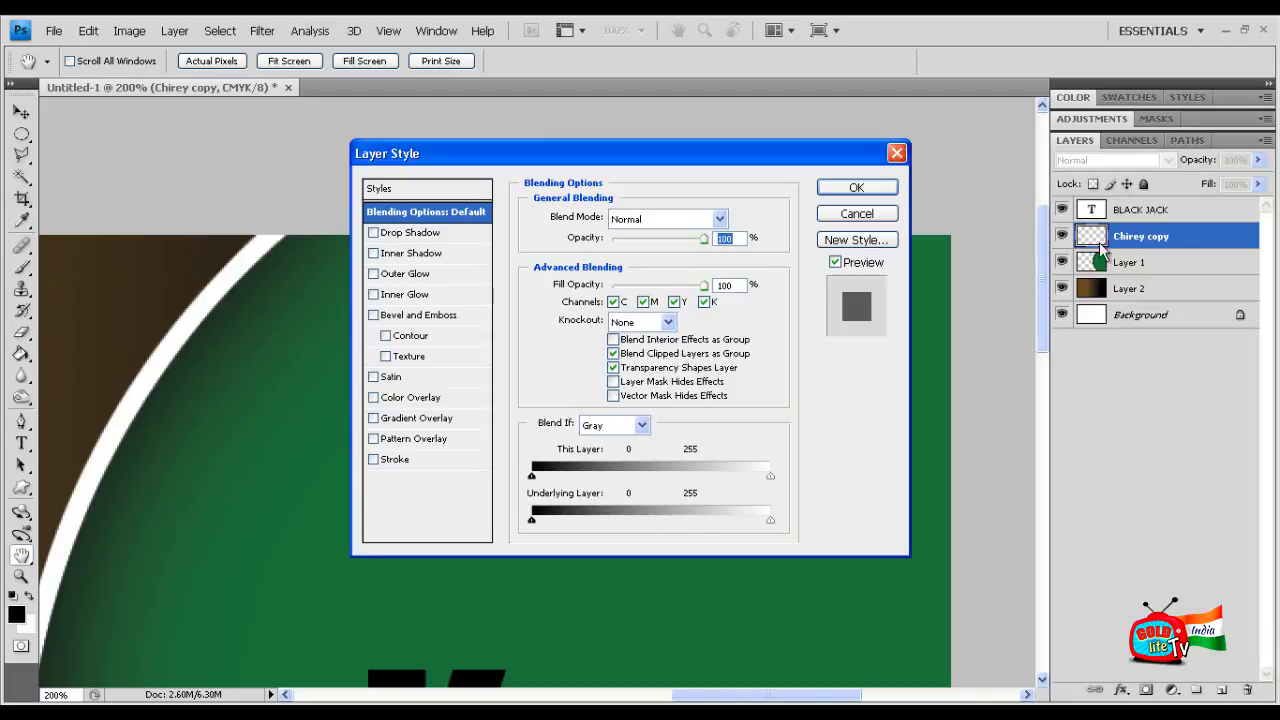
Open the club layer's Layer Style and switch on Drop Shadow, toggling it to compare
right_click(1118, 232)
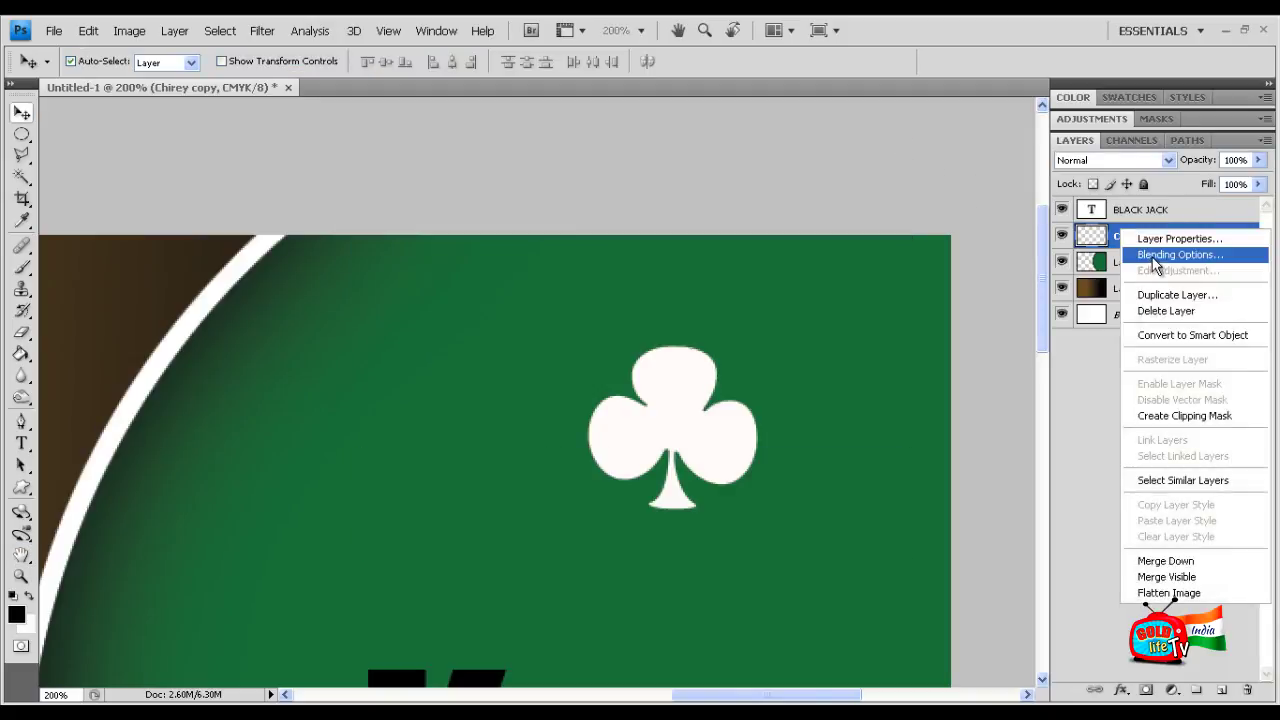
click(1160, 254)
mouse_move(588, 165)
mouse_down()
mouse_move(550, 184)
mouse_move(151, 218)
mouse_move(168, 221)
mouse_move(92, 151)
mouse_up()
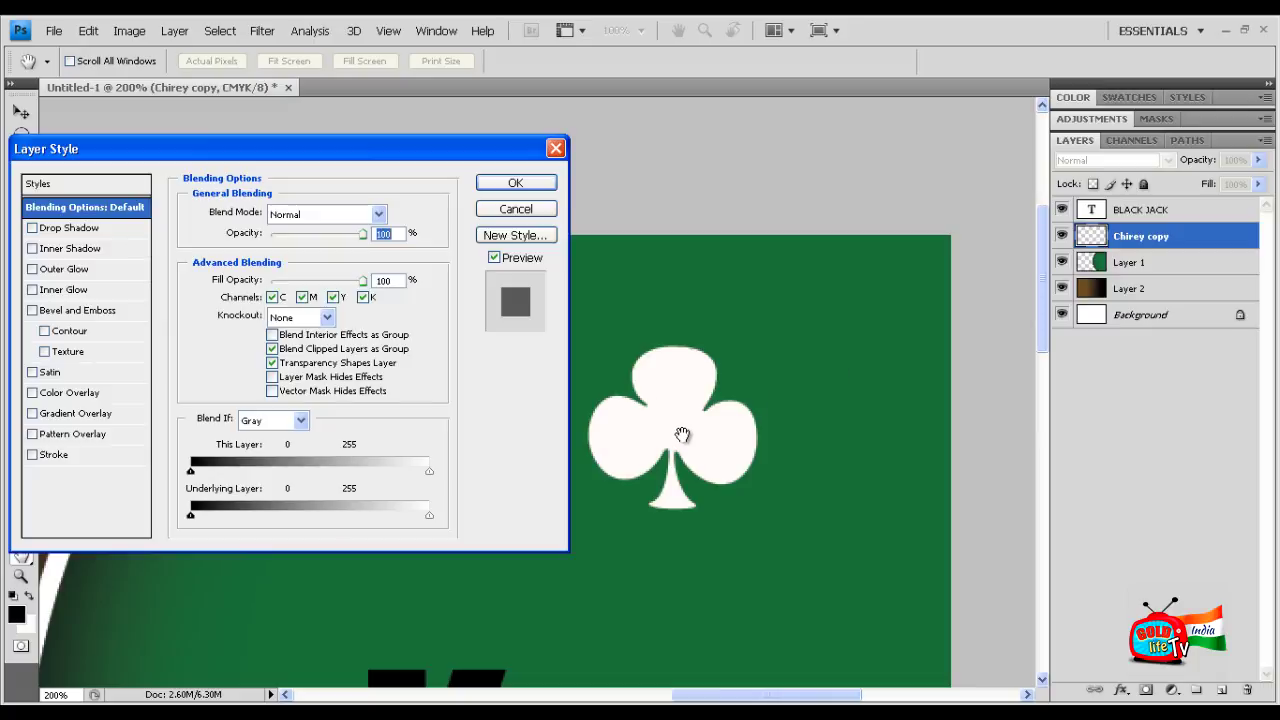
click(33, 229)
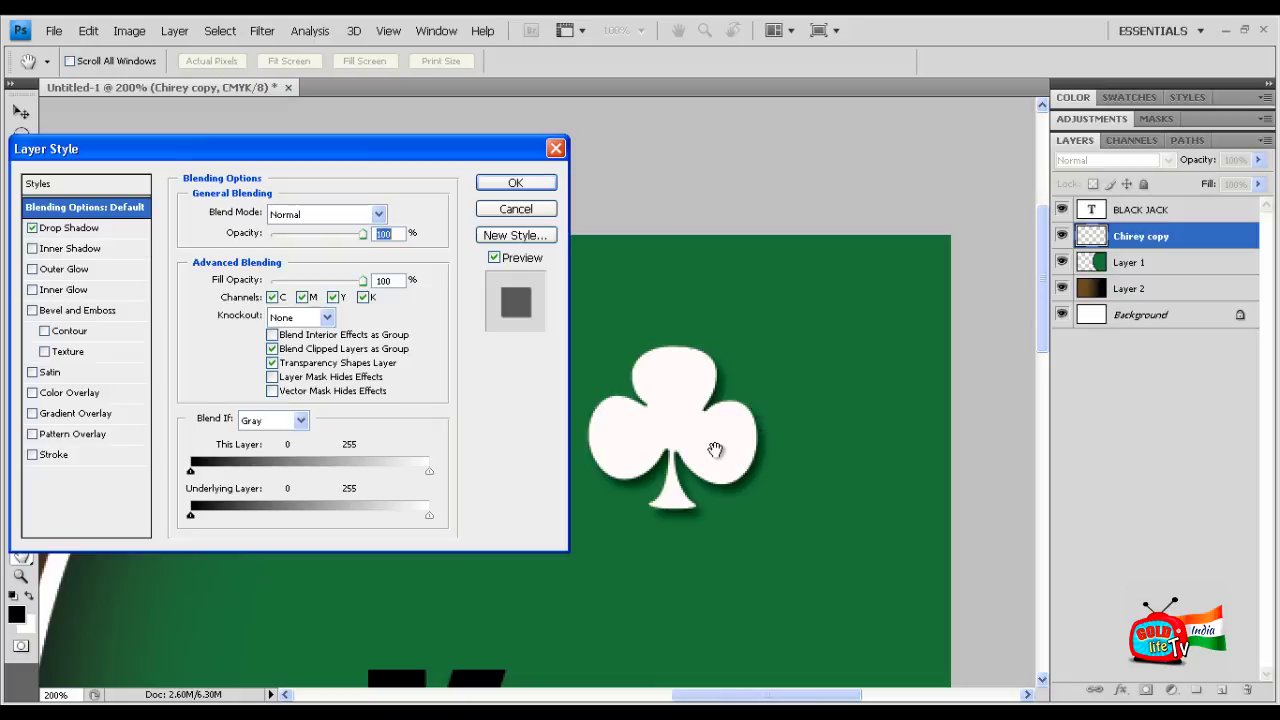
click(33, 228)
click(33, 229)
click(33, 229)
click(33, 228)
Set the drop shadow to 8 px distance, 11% spread, 6 px size and 75% opacity
click(92, 230)
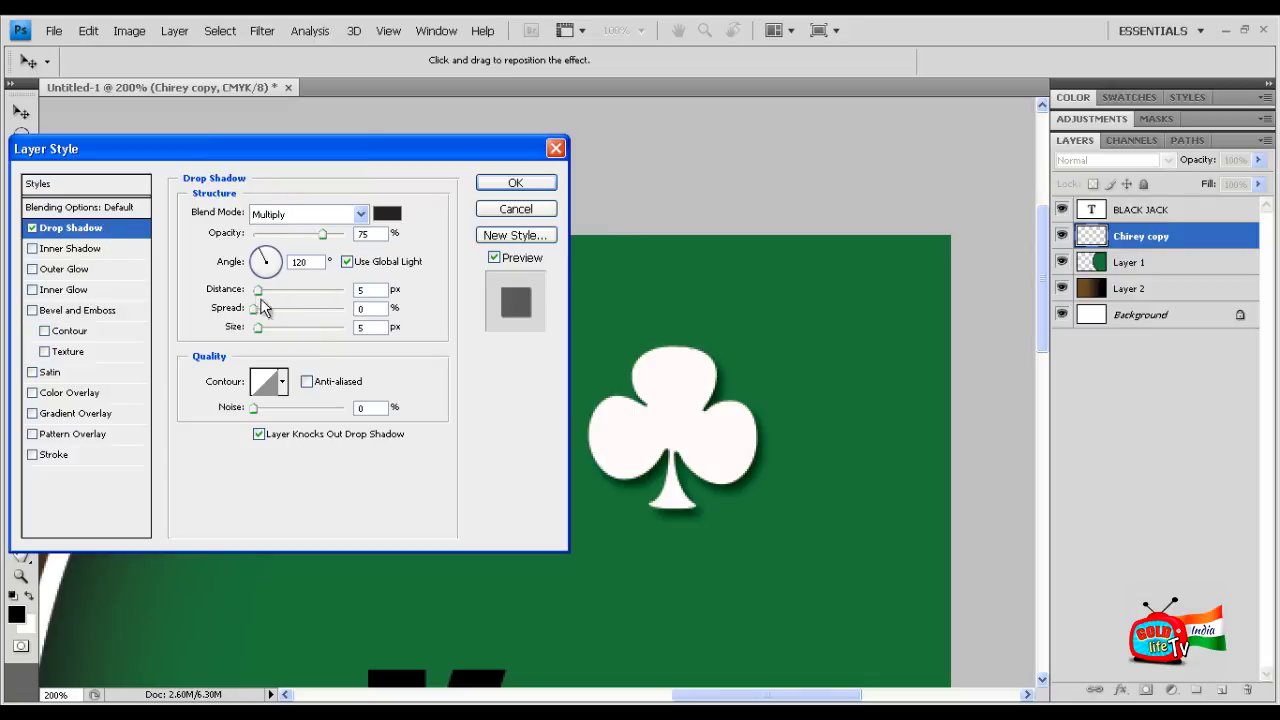
mouse_move(260, 290)
mouse_down()
mouse_move(338, 297)
mouse_move(240, 300)
mouse_move(300, 306)
mouse_up()
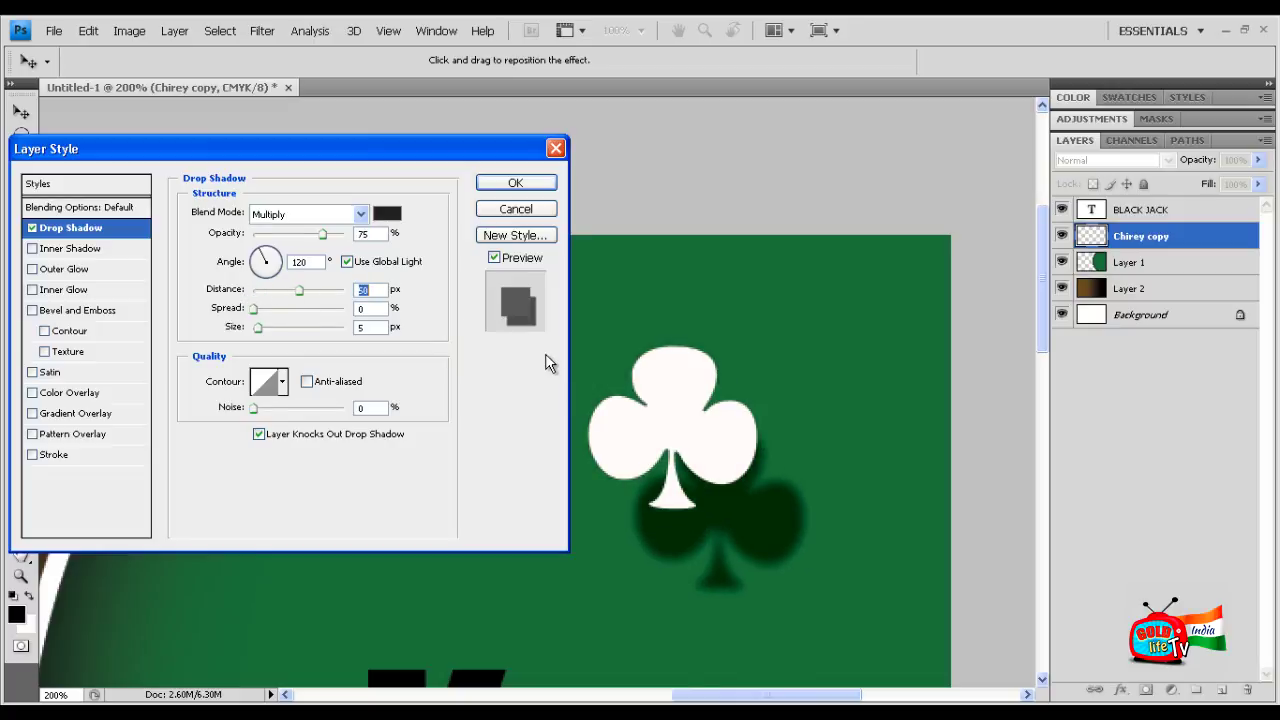
mouse_move(296, 291)
mouse_down()
mouse_move(240, 292)
mouse_move(274, 290)
mouse_move(260, 290)
mouse_up()
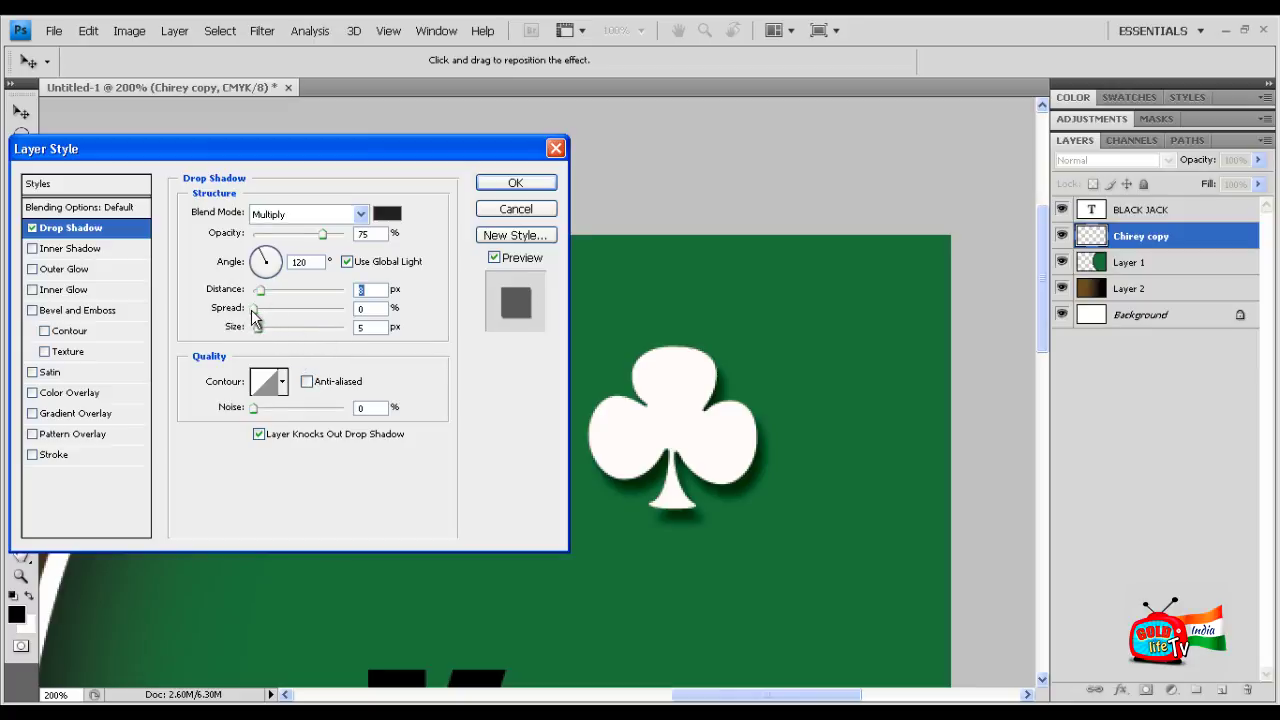
mouse_move(253, 309)
mouse_down()
mouse_move(345, 308)
mouse_move(250, 309)
mouse_move(278, 329)
mouse_move(262, 331)
mouse_up()
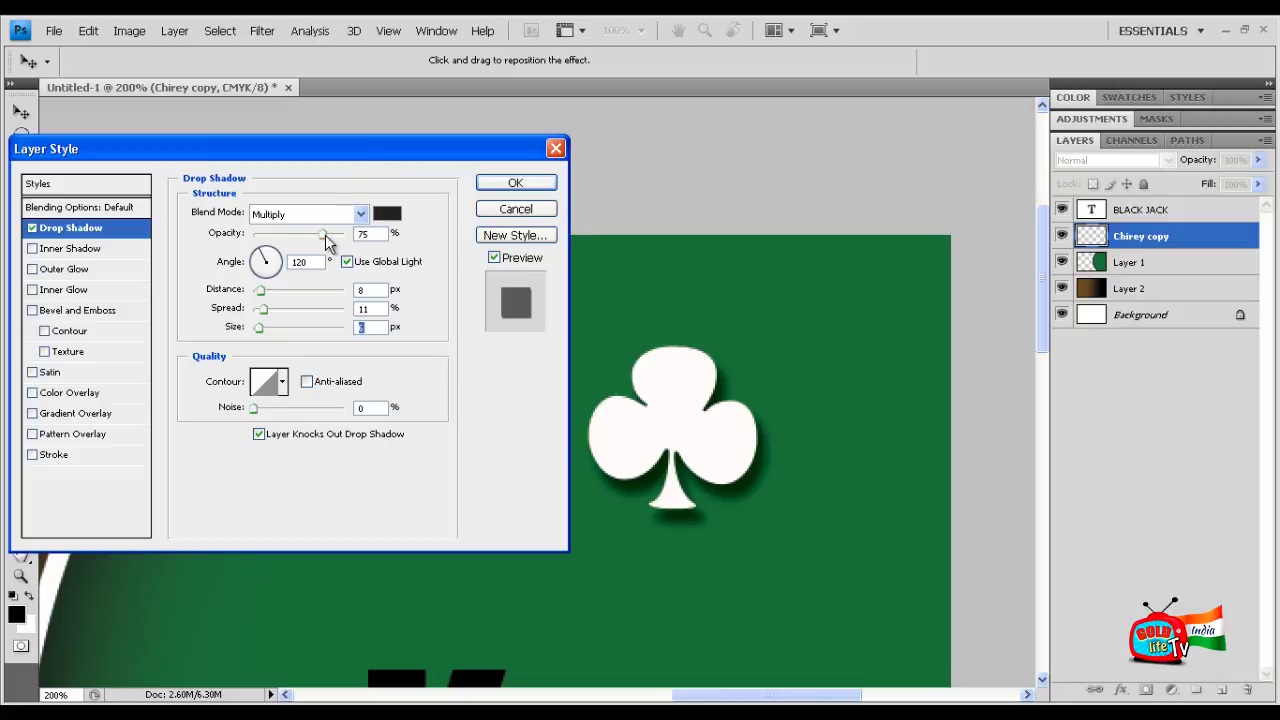
mouse_move(323, 236)
mouse_down()
mouse_move(266, 240)
mouse_move(368, 237)
mouse_move(280, 236)
mouse_move(323, 236)
mouse_up()
Apply the drop shadow and drag the club up and to the right
click(507, 184)
click(507, 184)
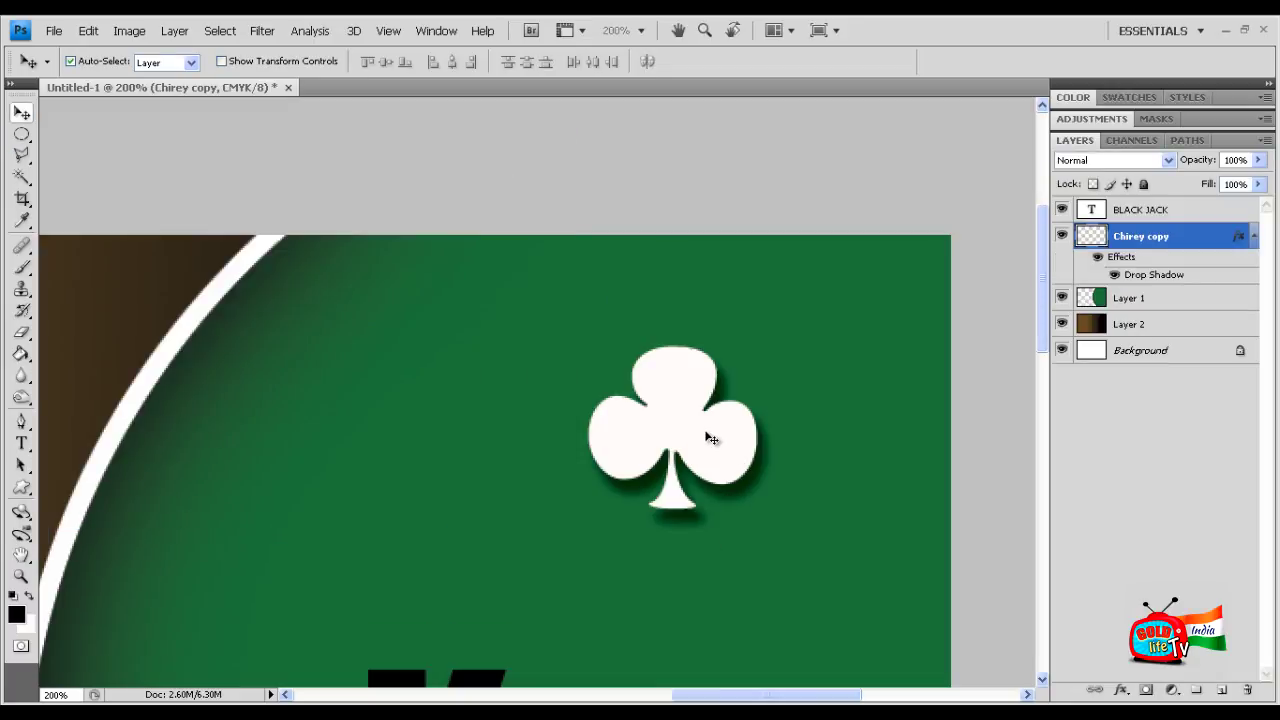
drag(689, 500, 738, 455)
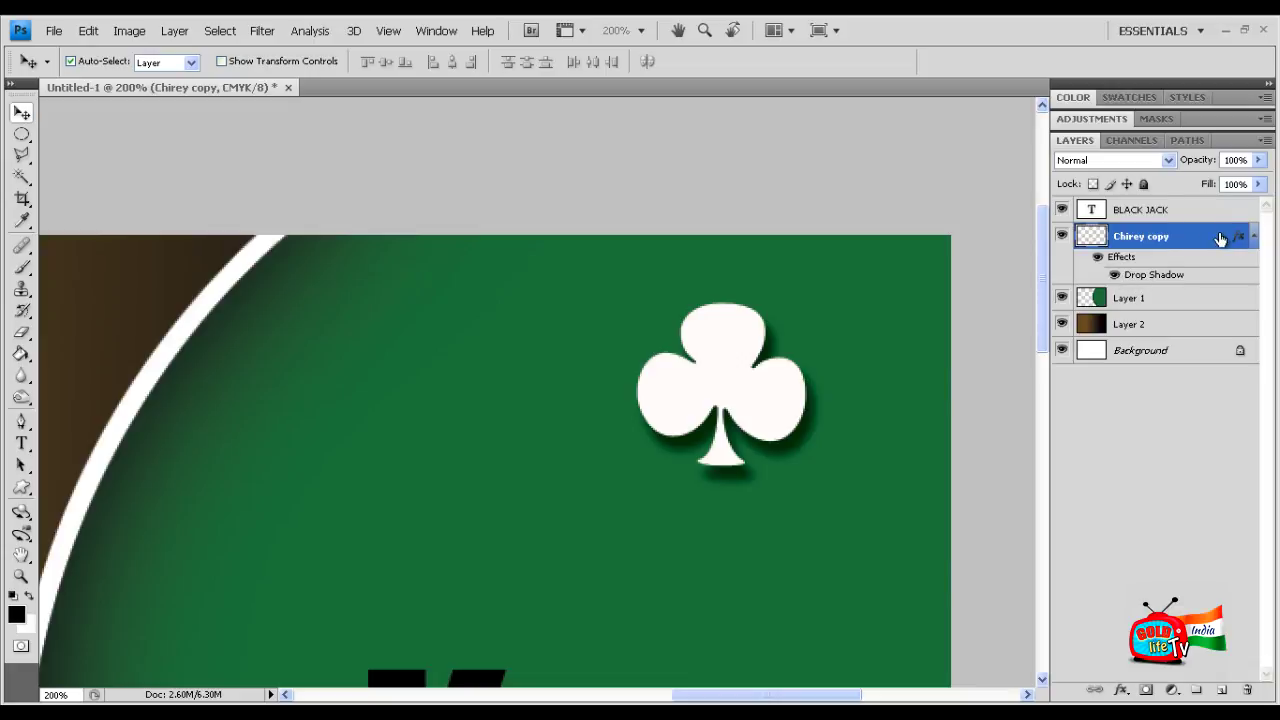
Review the club's effects list and Blending Options, closing the Layer Style without changes
click(1254, 237)
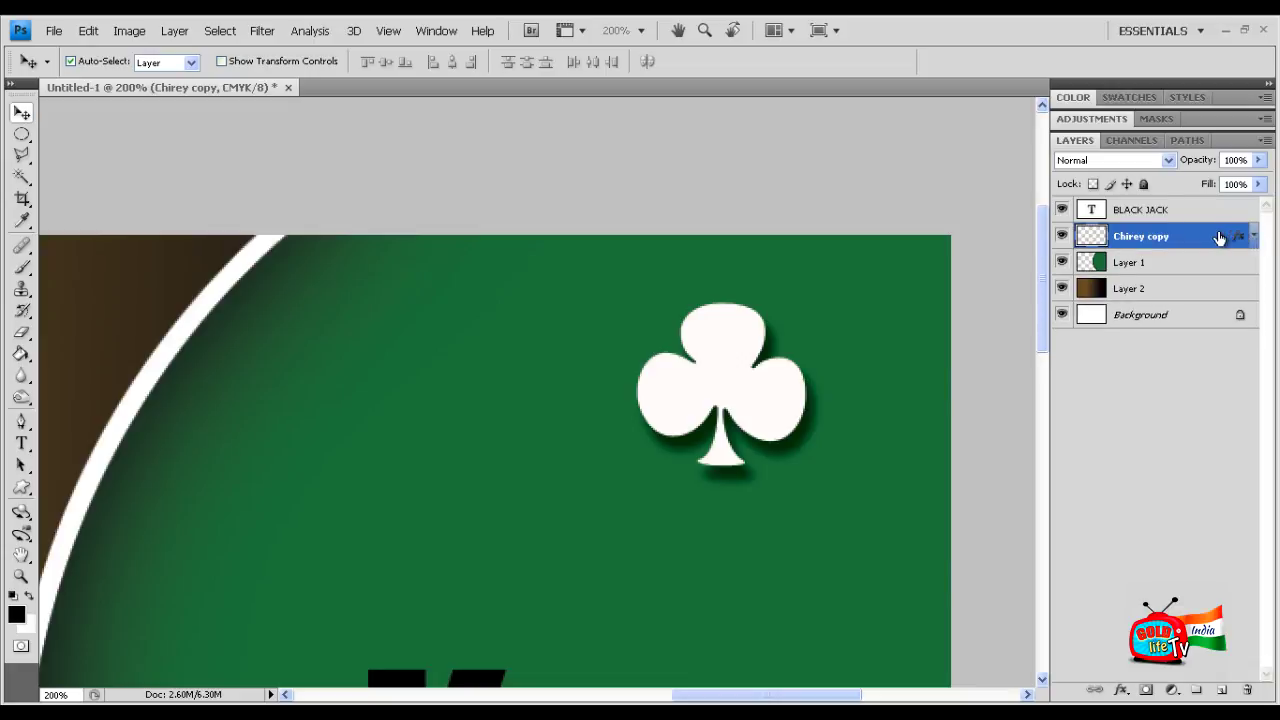
click(1253, 237)
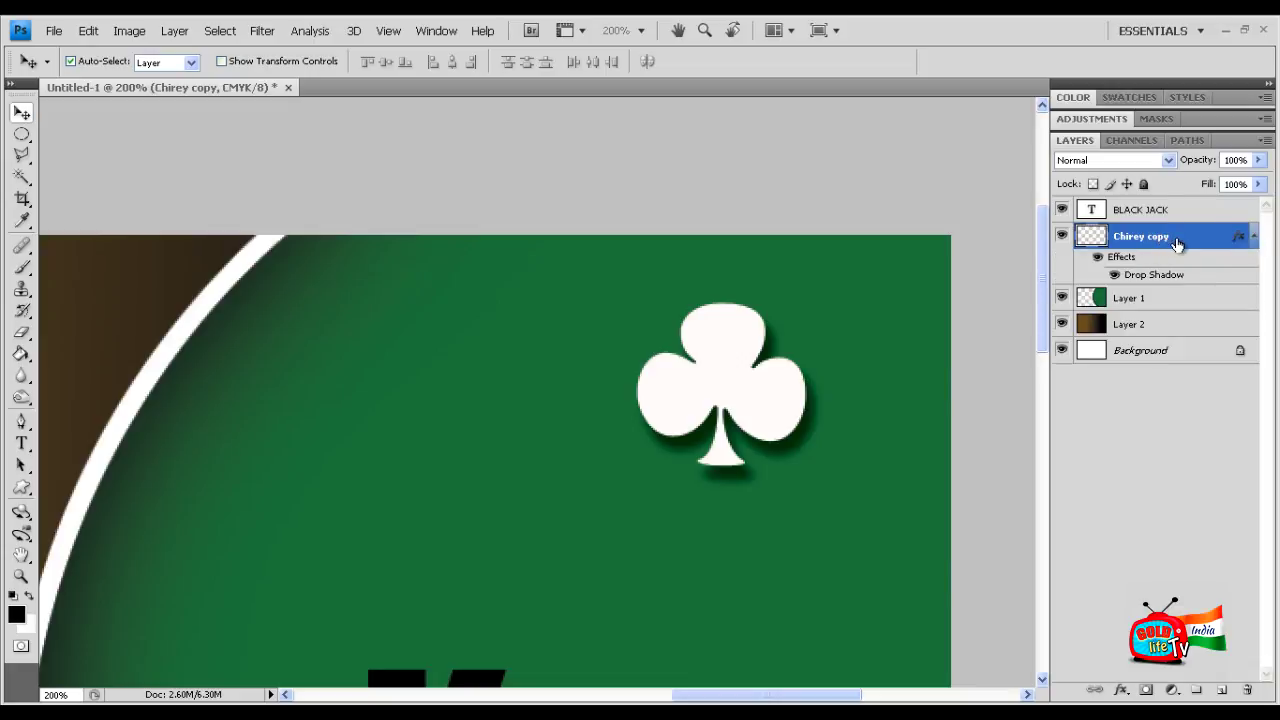
right_click(1157, 242)
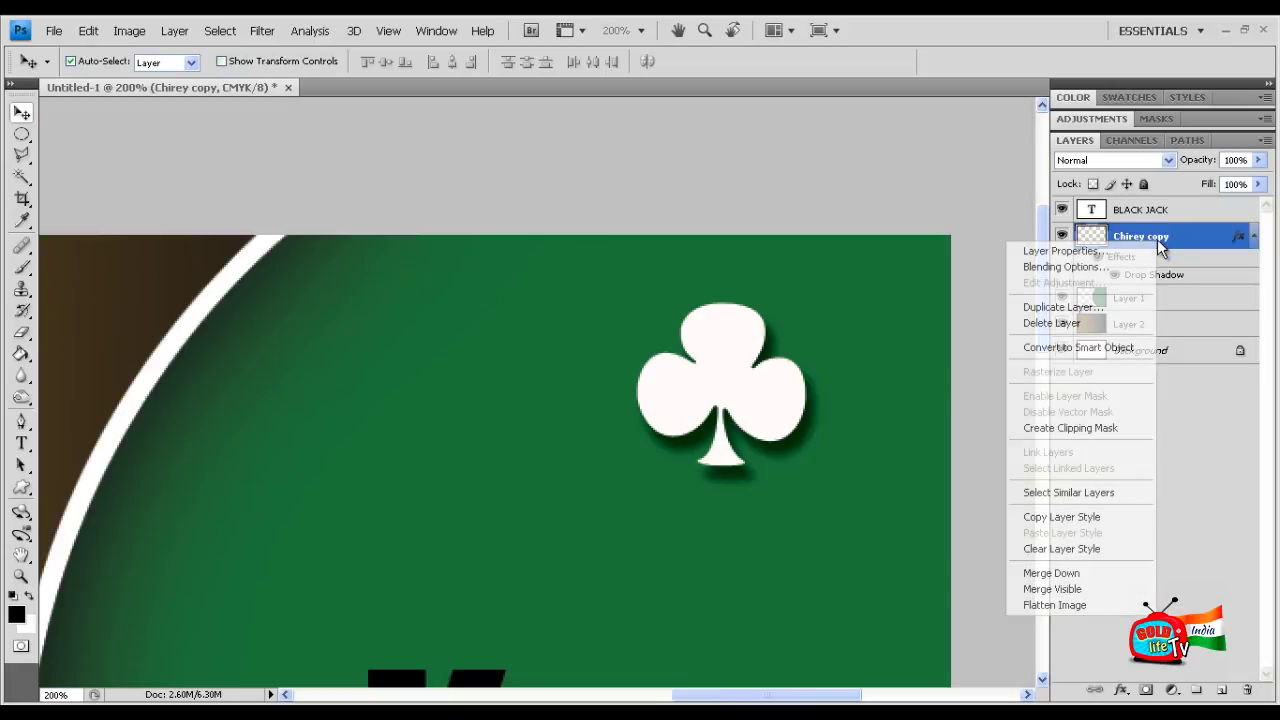
click(1088, 268)
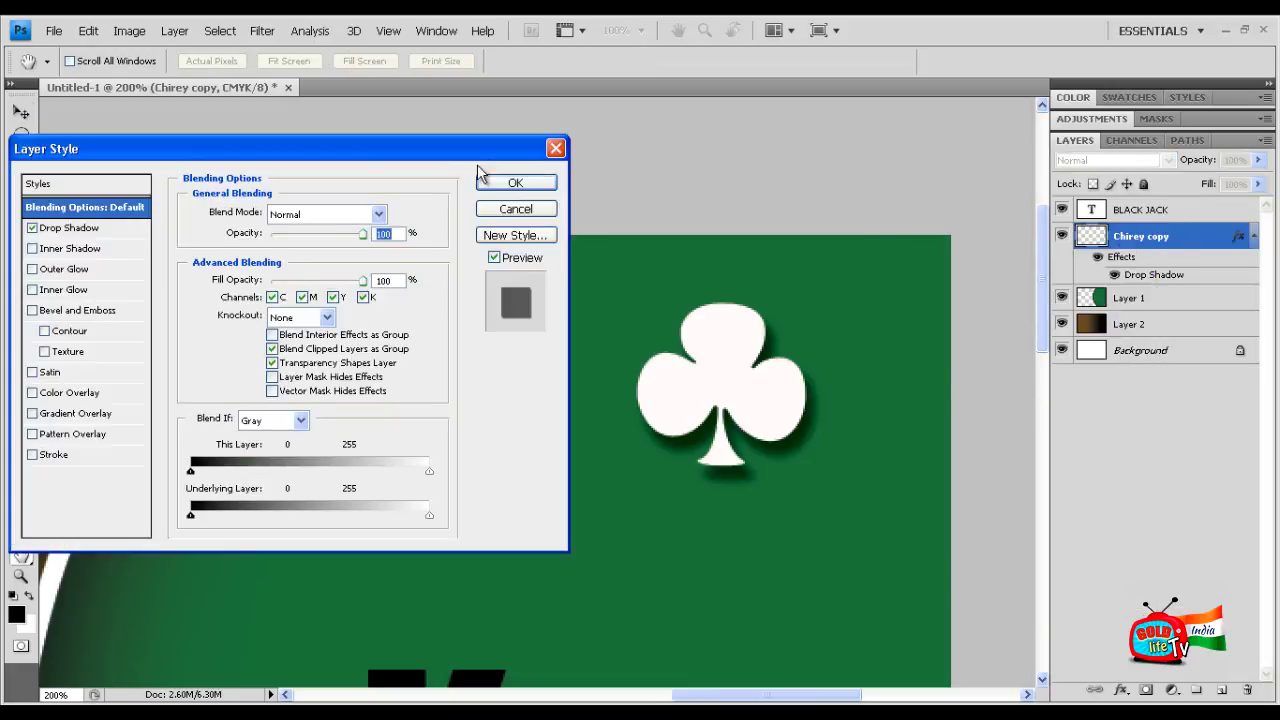
click(553, 150)
right_click(1192, 238)
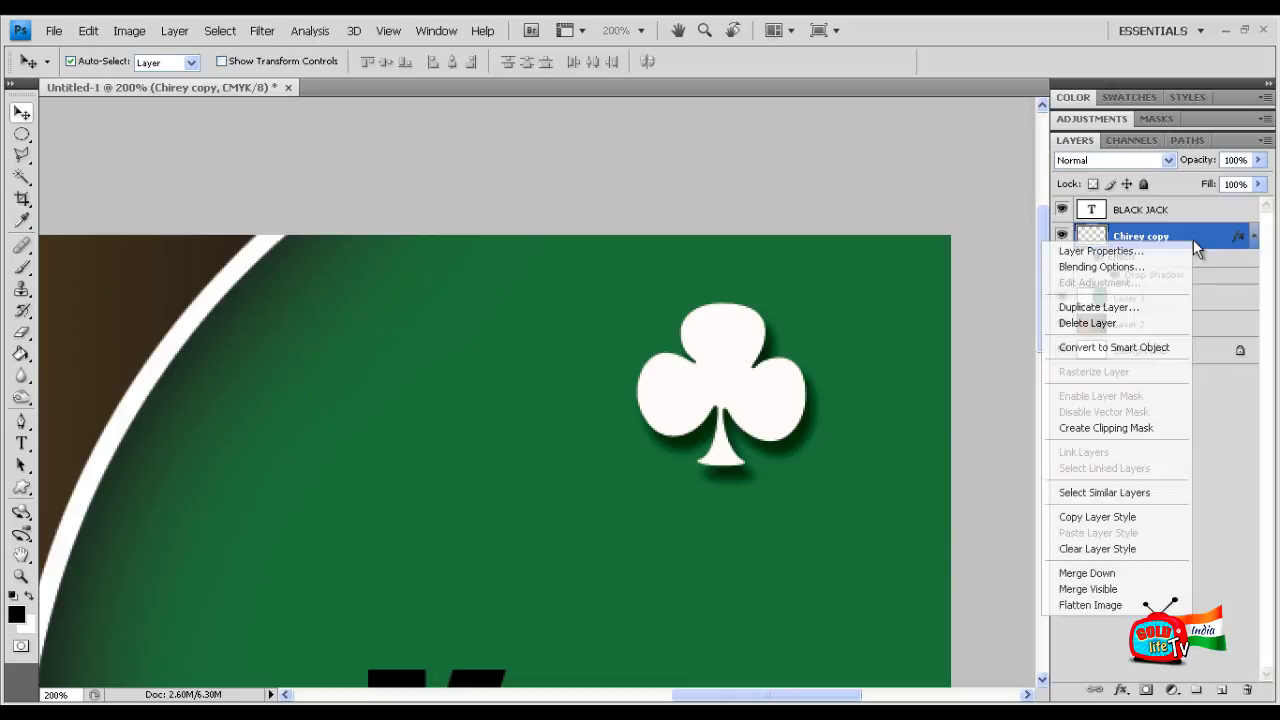
click(1108, 268)
drag(398, 156, 426, 152)
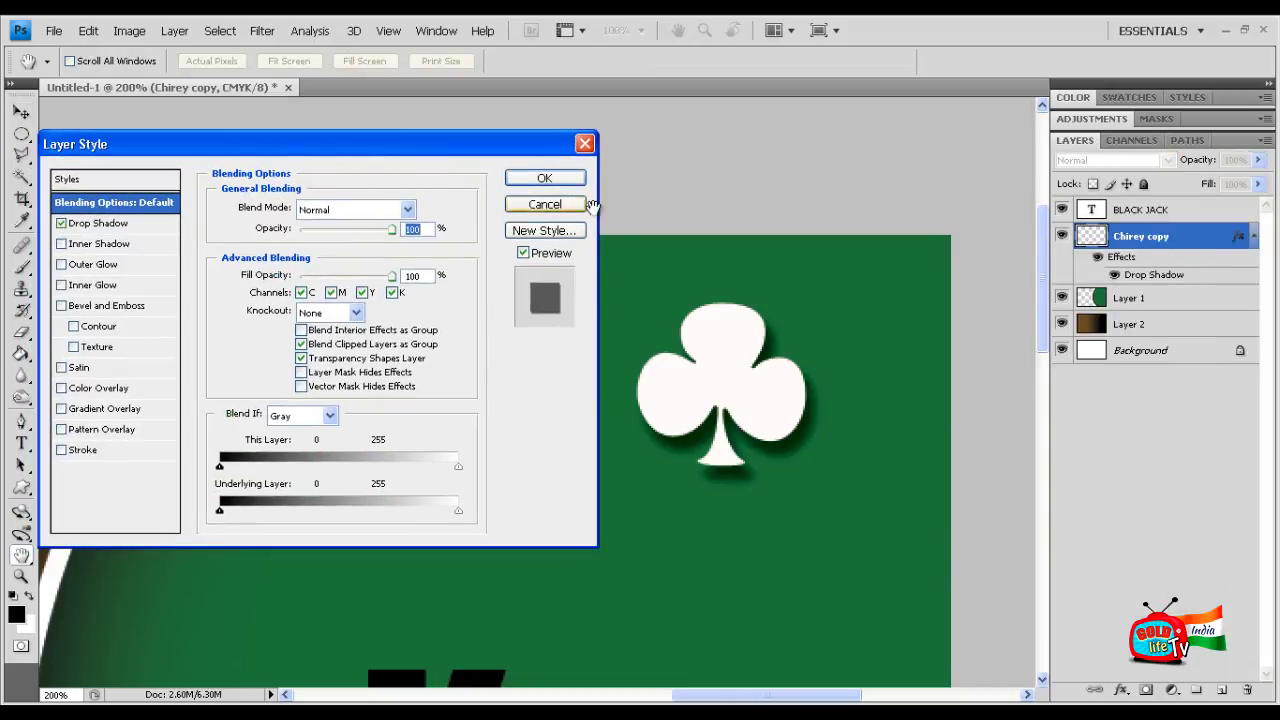
click(585, 144)
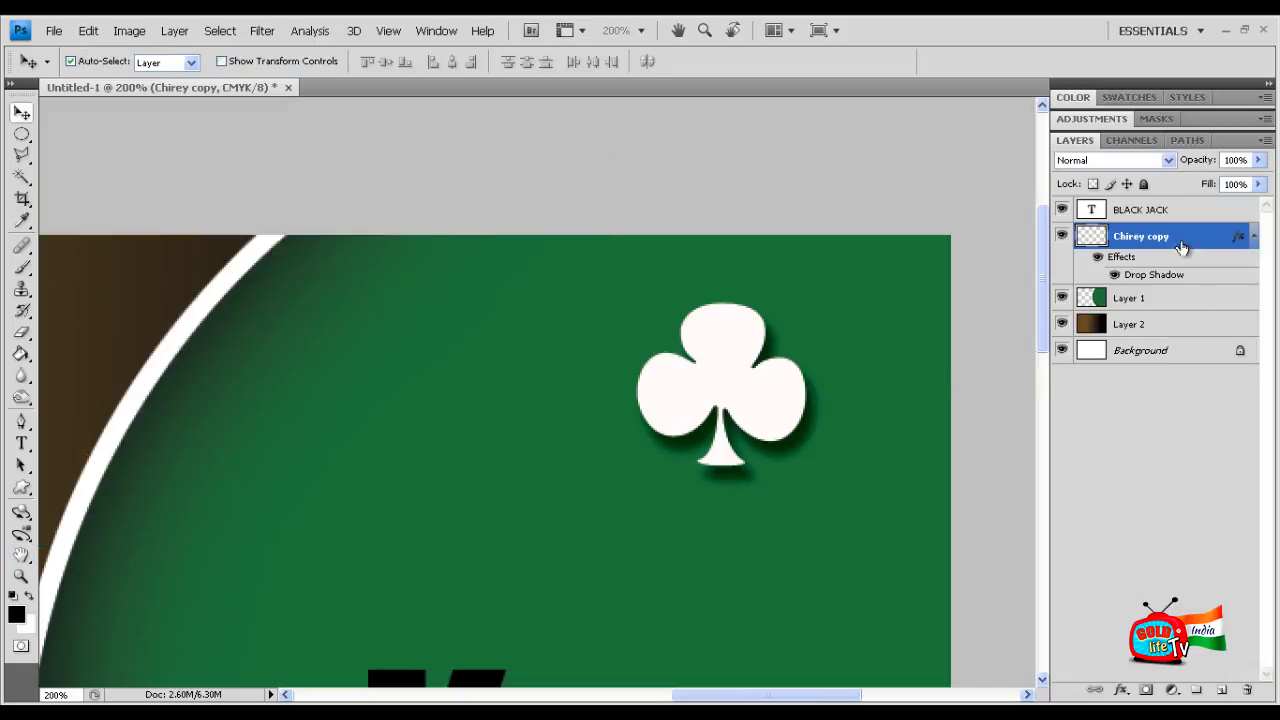
Check the club's drop shadow visibility, then increase its distance in Layer Style and apply
click(1114, 274)
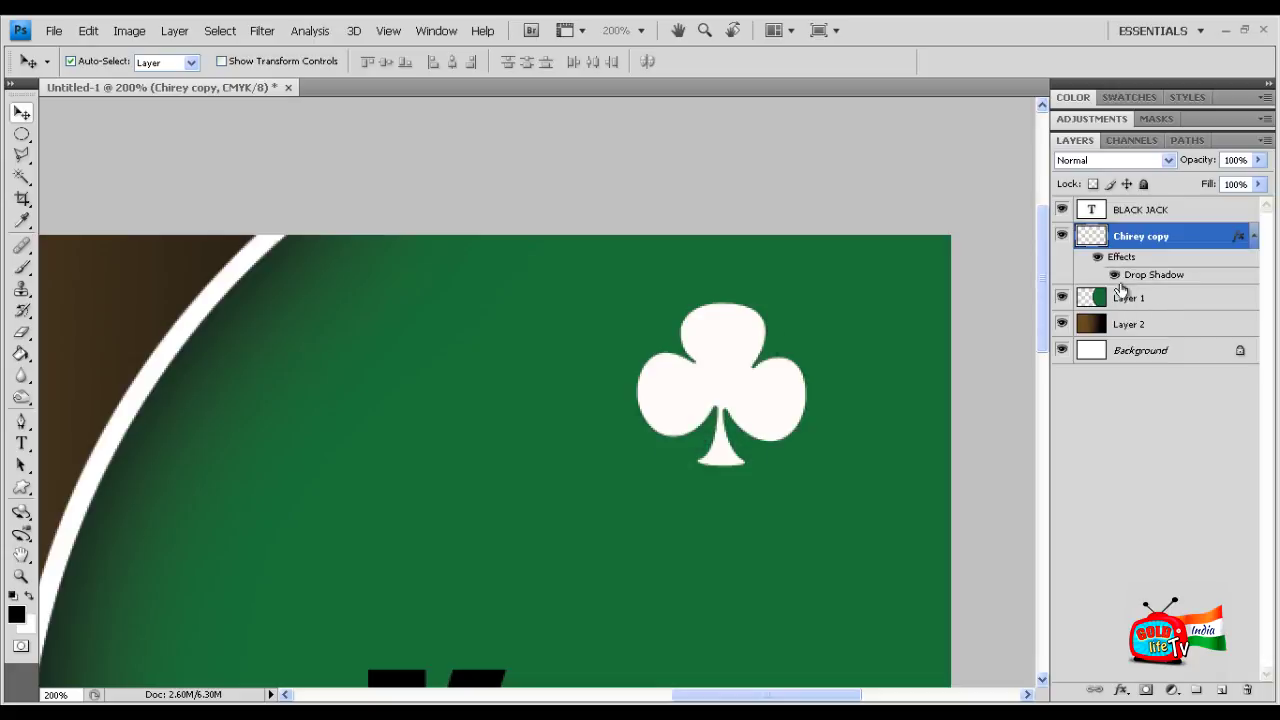
click(1115, 275)
click(1115, 275)
right_click(1171, 245)
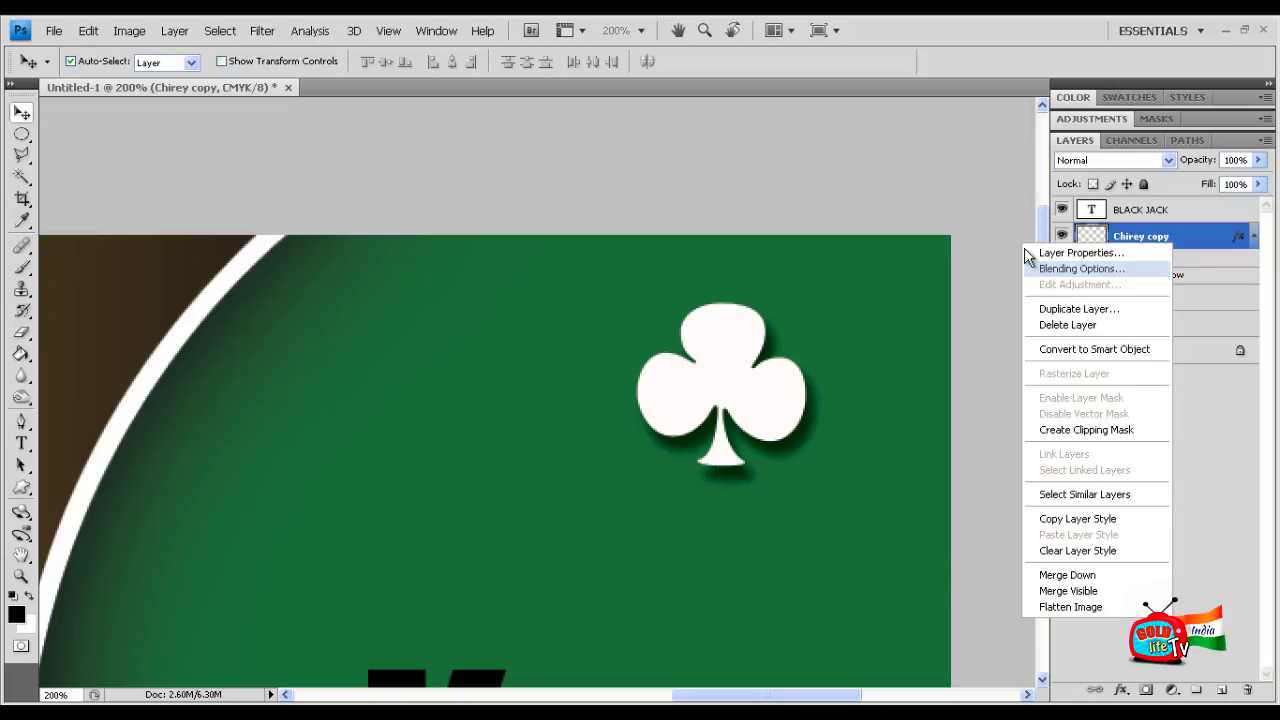
click(1028, 255)
click(95, 224)
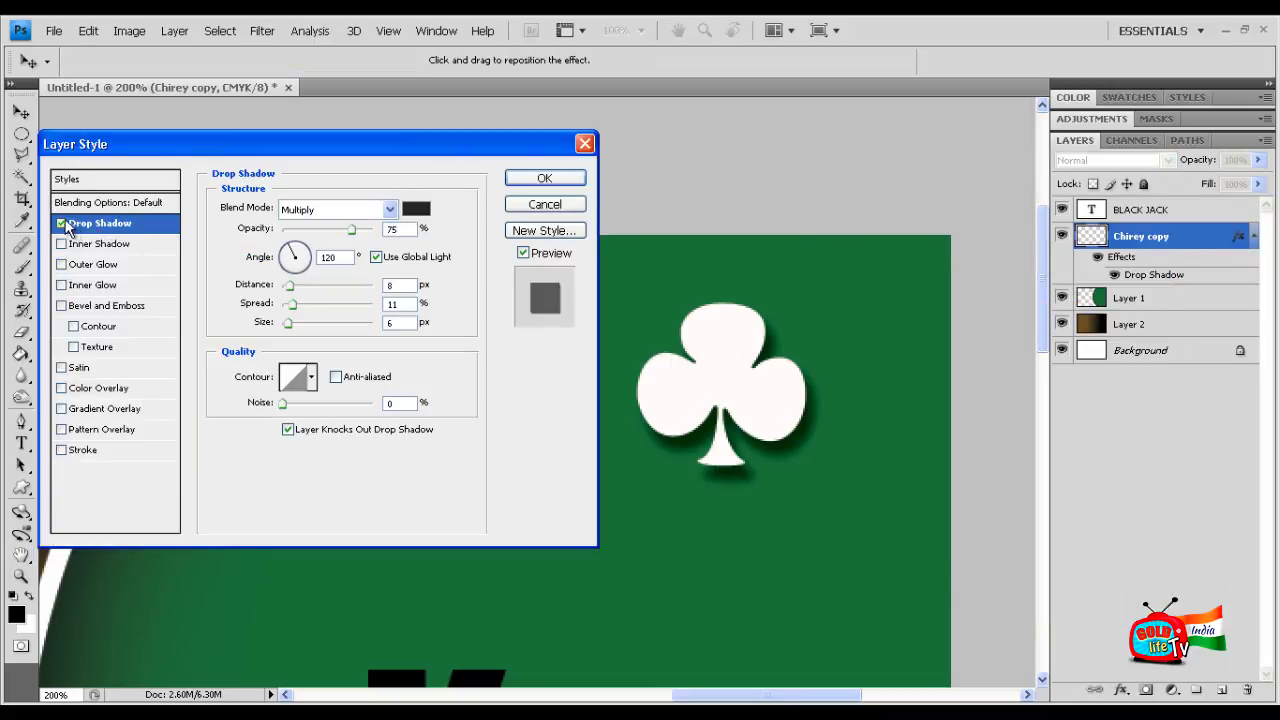
click(61, 223)
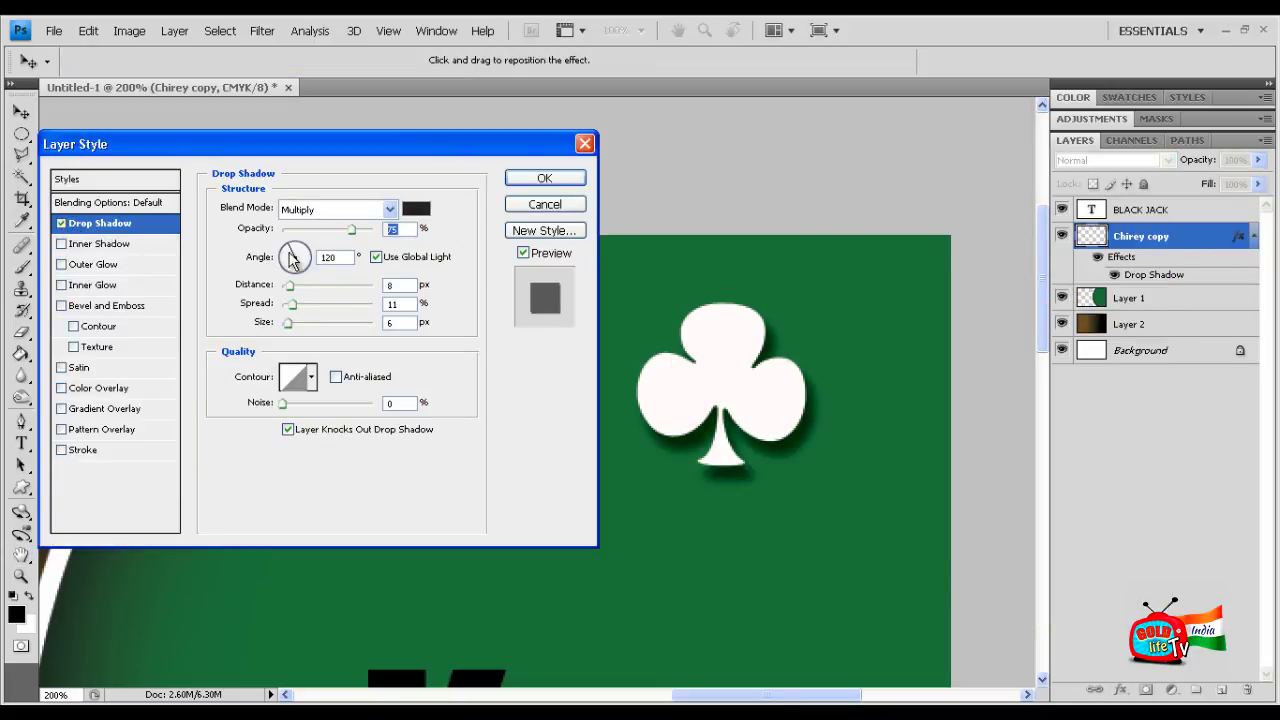
drag(287, 287, 307, 289)
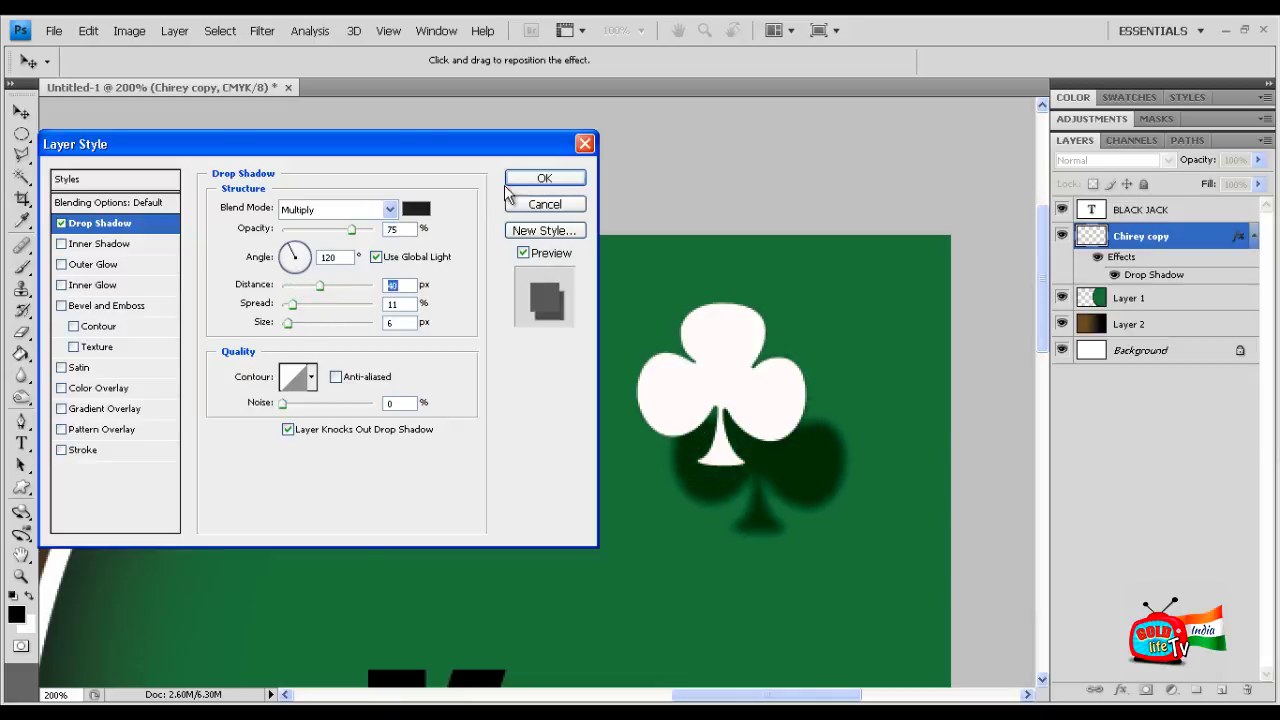
click(540, 180)
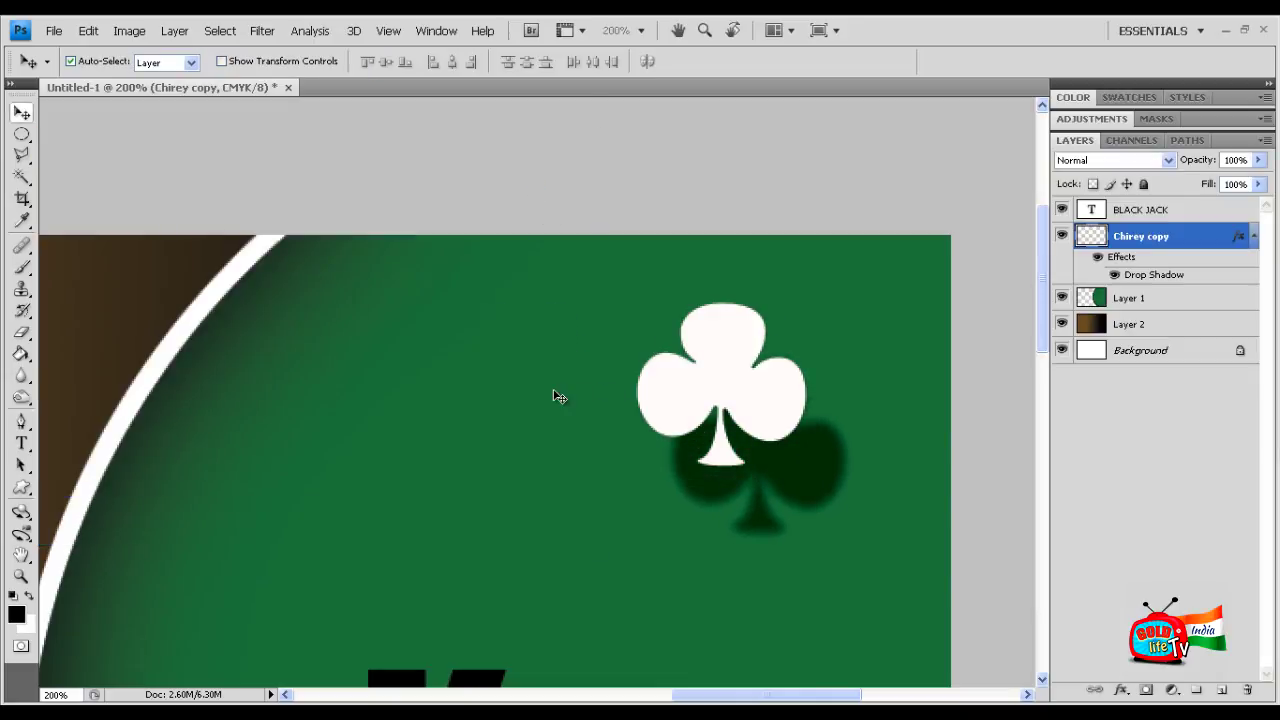
Reposition the club, then set its drop shadow distance to 0 px
drag(700, 390, 563, 410)
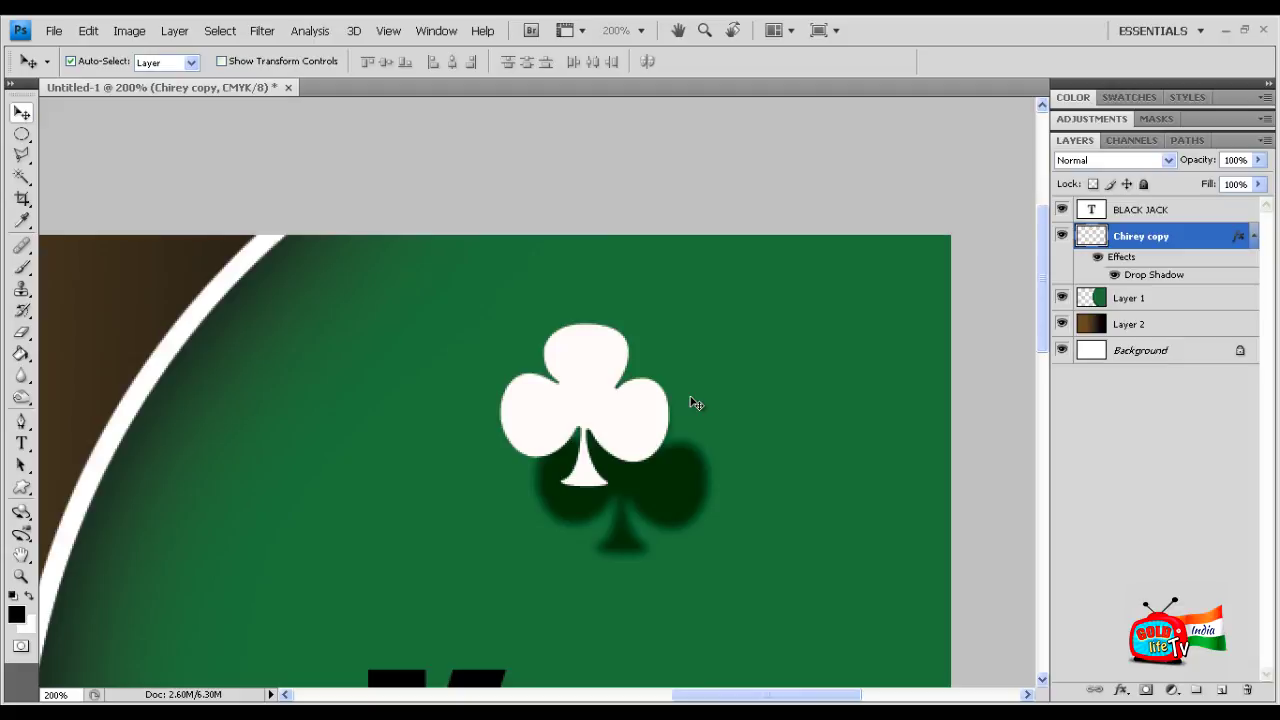
drag(560, 342, 628, 310)
right_click(1158, 236)
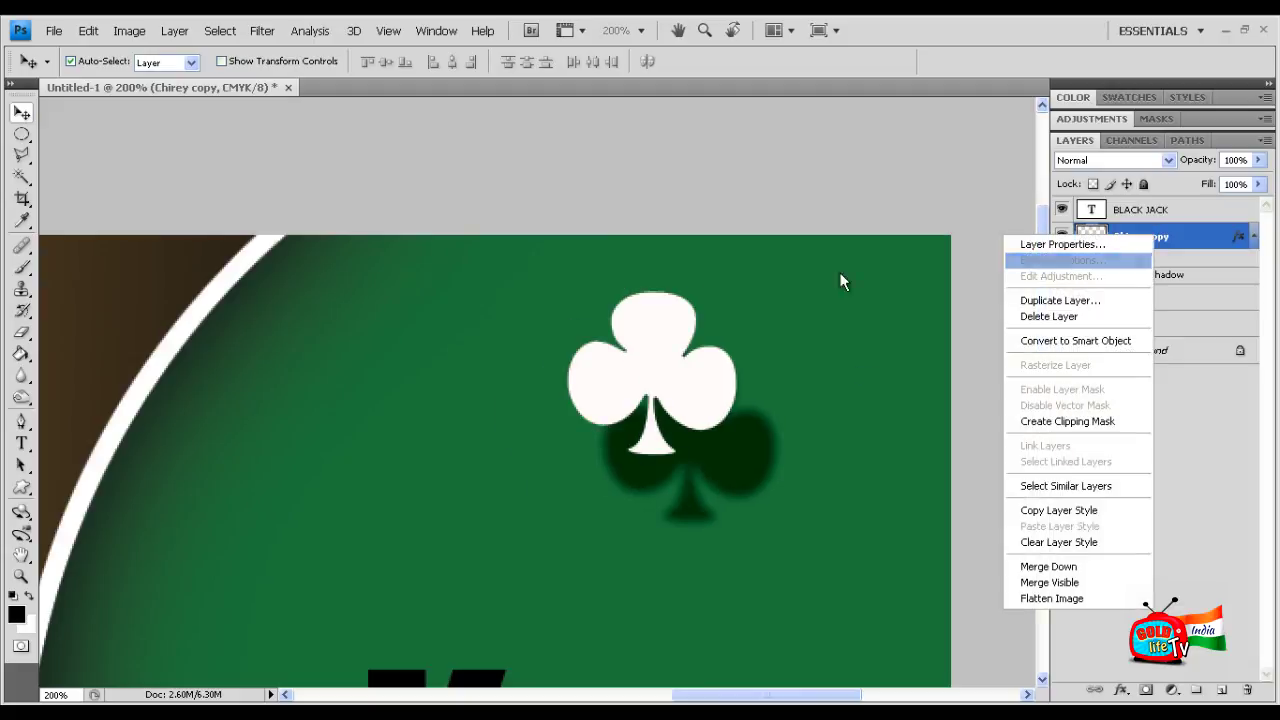
click(1062, 260)
click(96, 227)
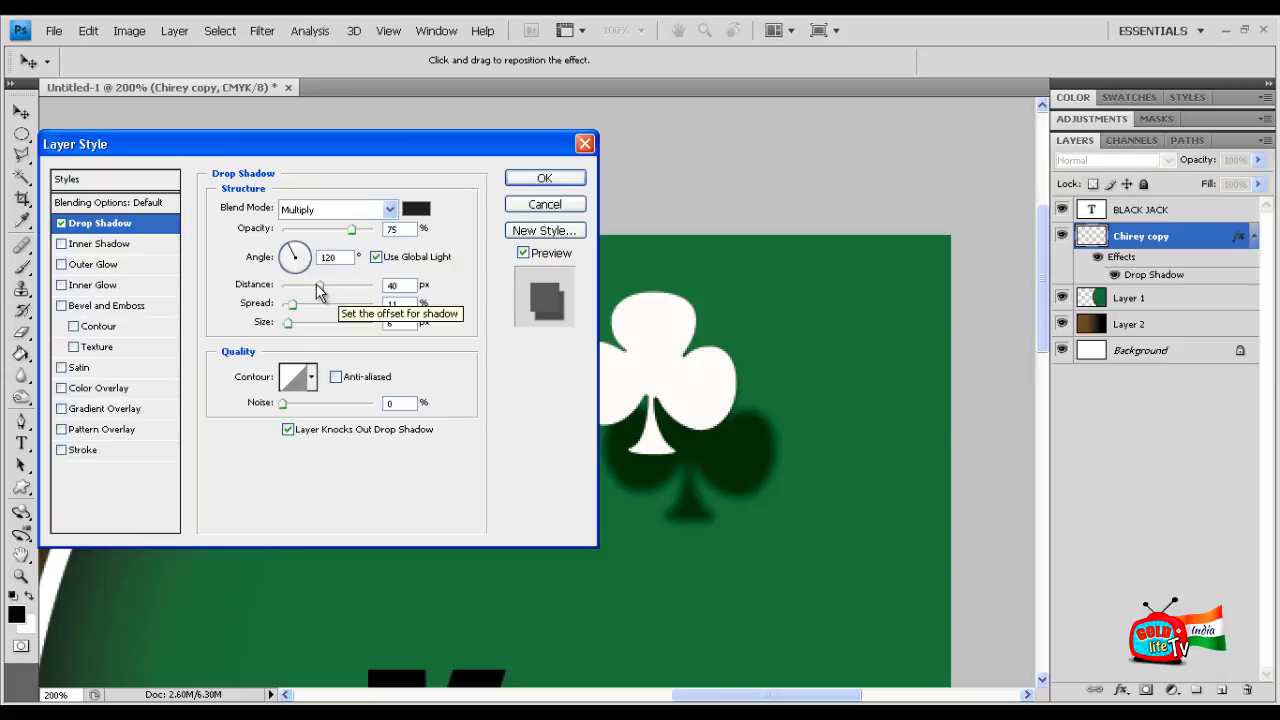
drag(320, 286, 168, 247)
mouse_move(232, 155)
mouse_down()
mouse_move(207, 142)
mouse_move(252, 167)
mouse_up()
Replace the club's drop shadow with an Outer Glow of 10% spread and 40 px size
click(38, 219)
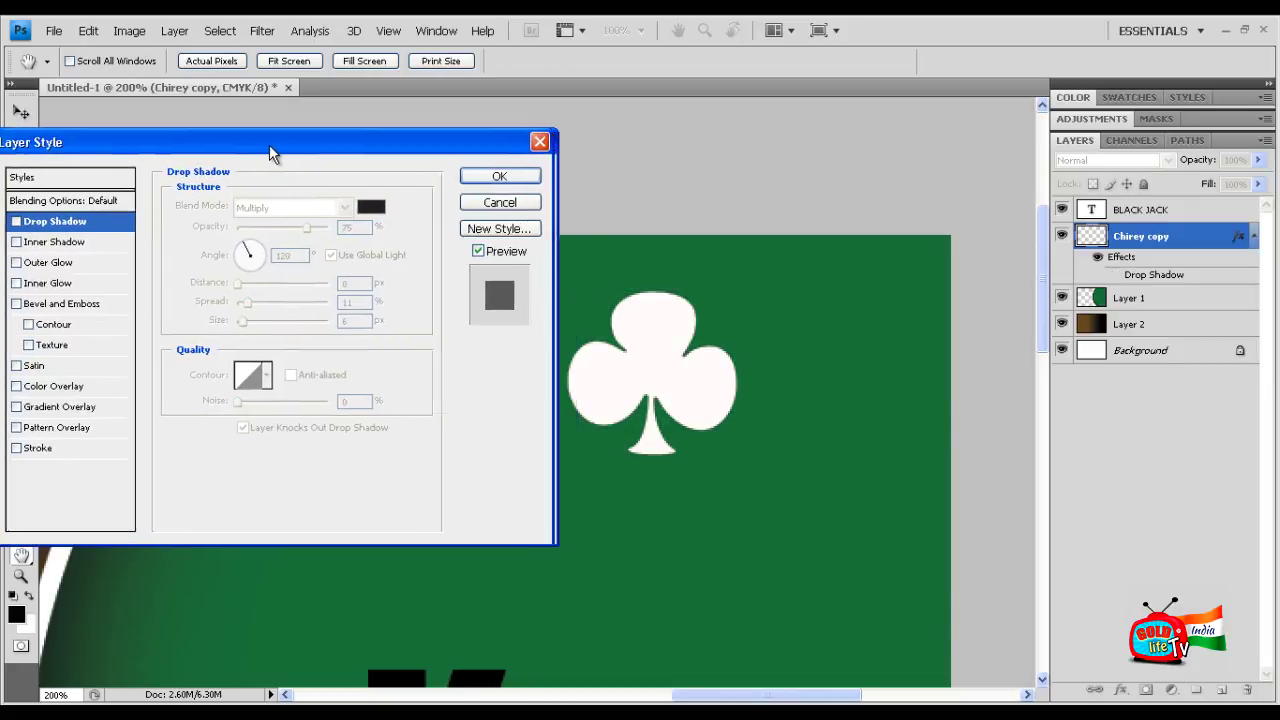
click(25, 266)
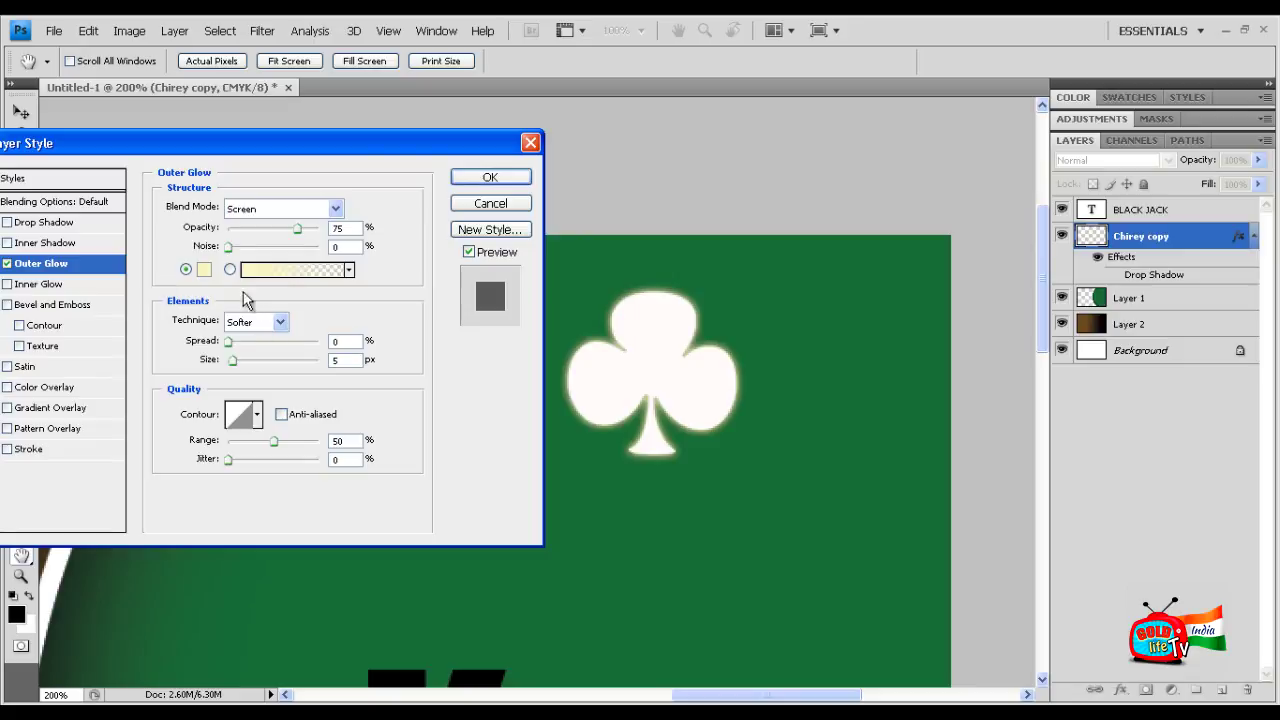
drag(230, 143, 250, 129)
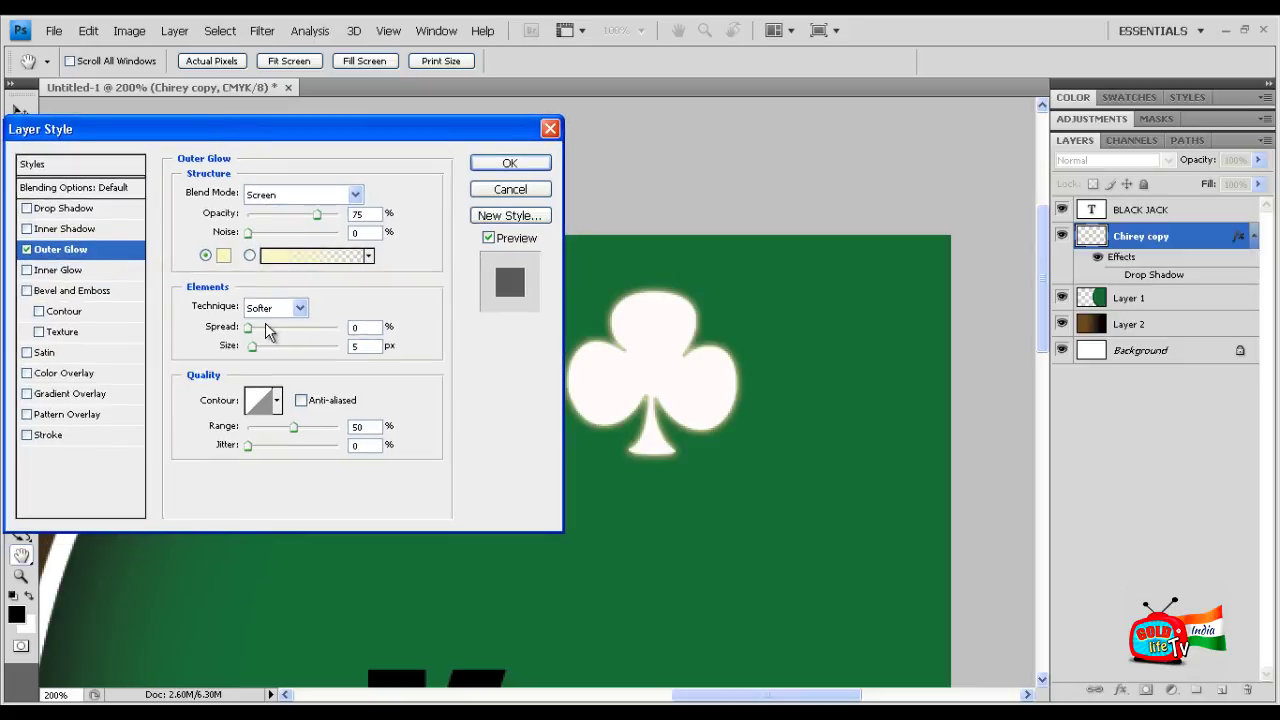
mouse_move(256, 333)
mouse_down()
mouse_move(268, 347)
mouse_move(256, 350)
mouse_up()
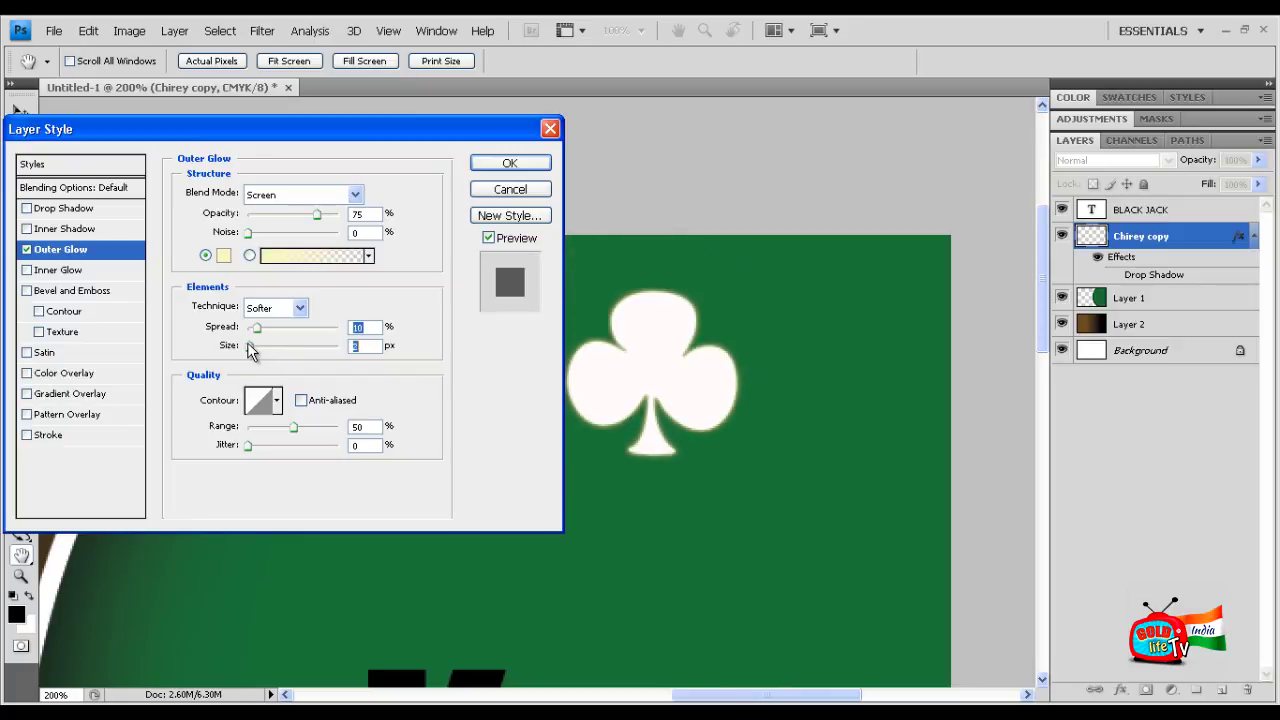
drag(256, 350, 257, 347)
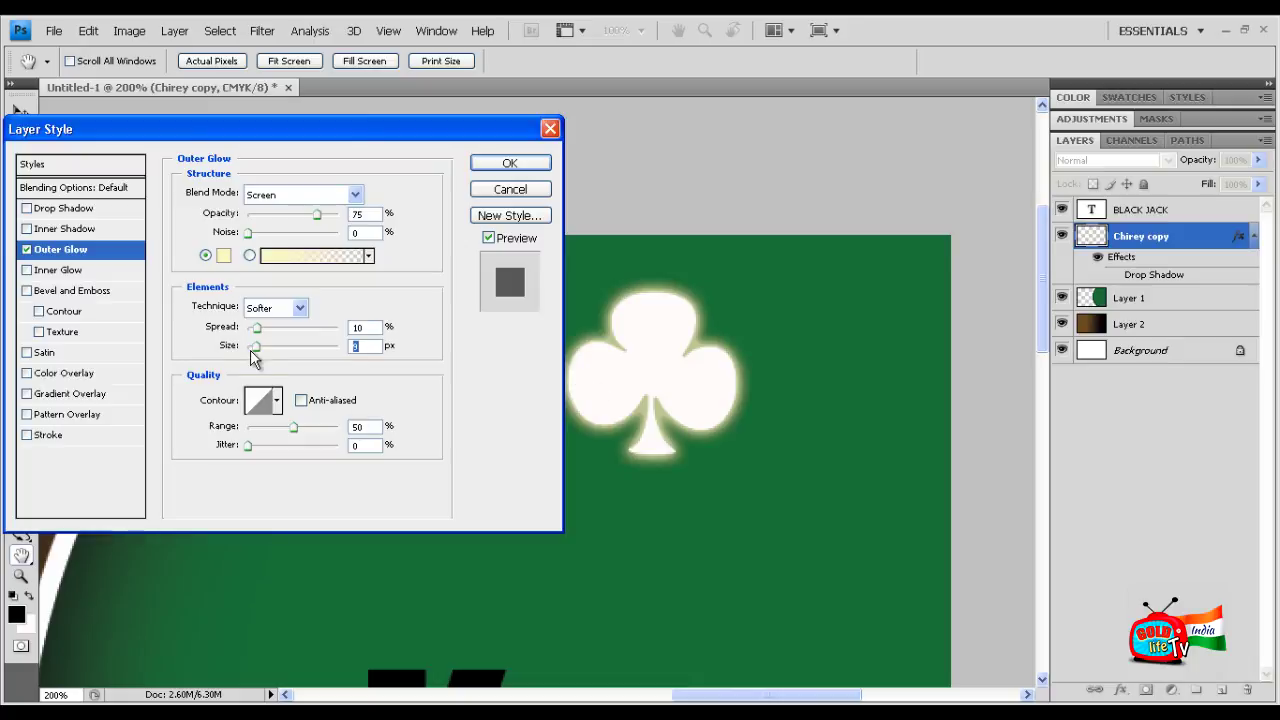
drag(257, 347, 275, 346)
Apply the outer glow and nudge the club slightly up-left in the felt's upper right
key(Return)
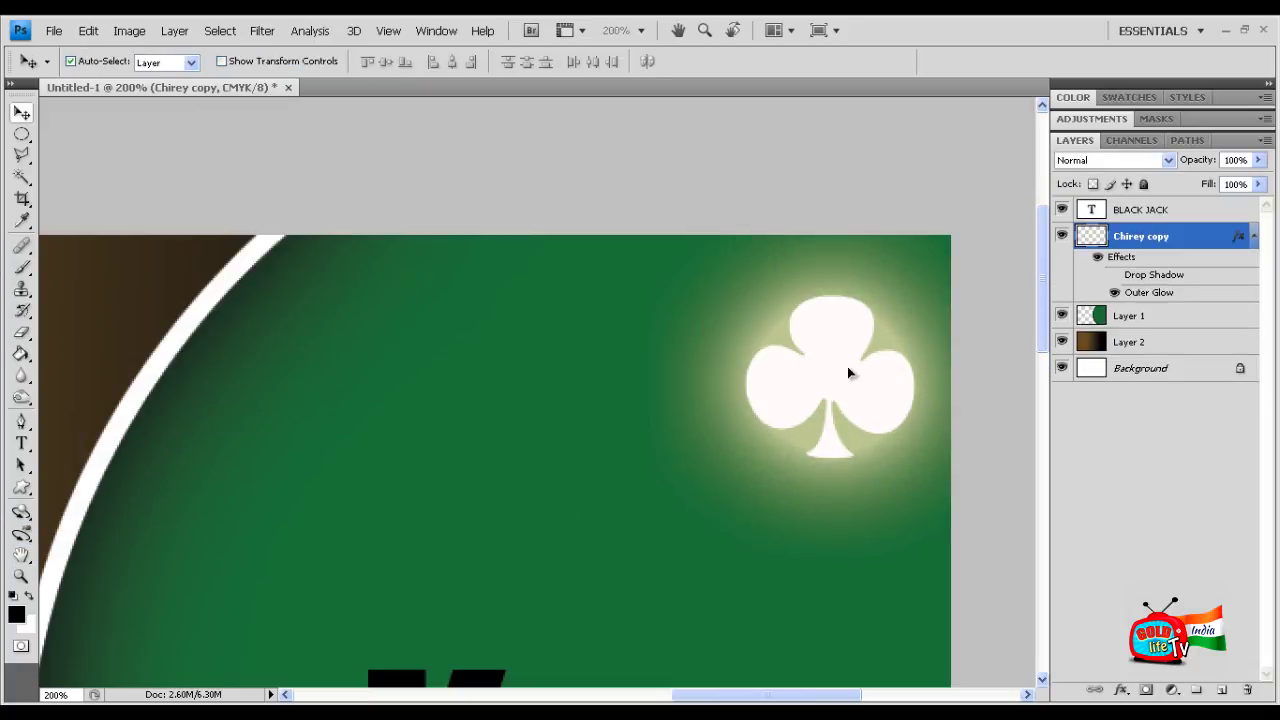
key(ctrl+minus)
key(ctrl+minus)
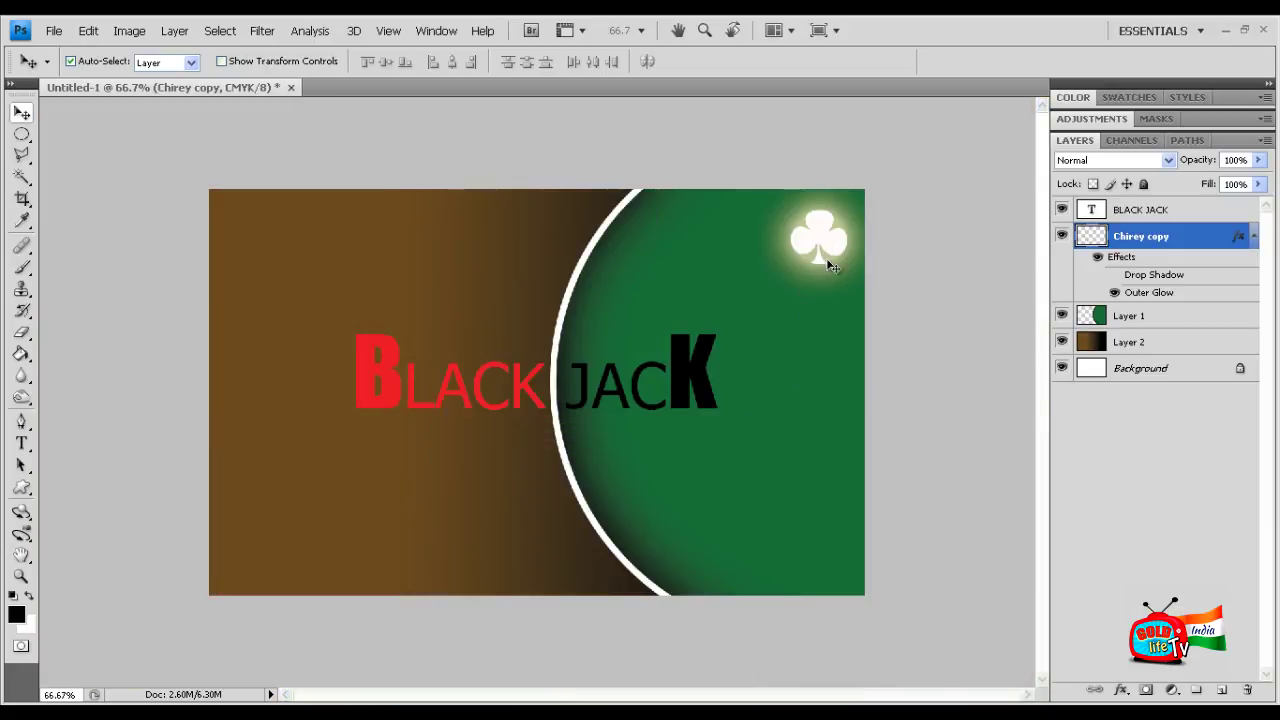
key(ctrl+plus)
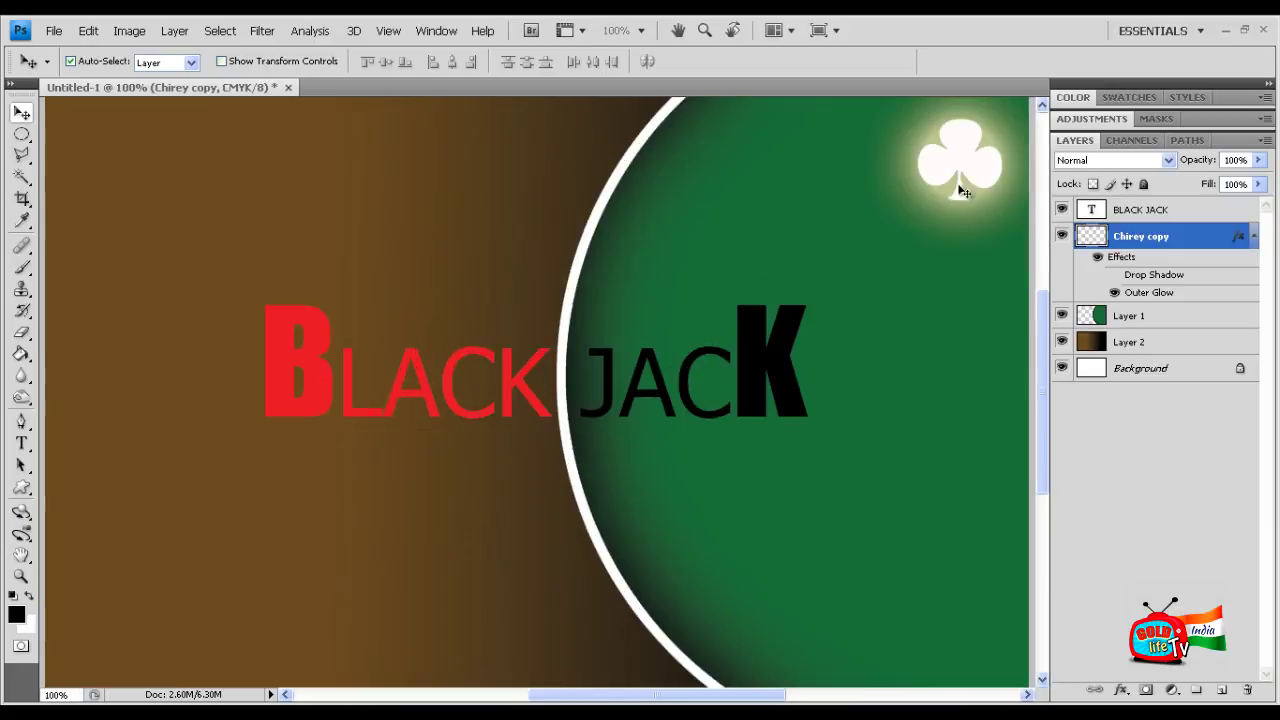
drag(1040, 378, 1040, 337)
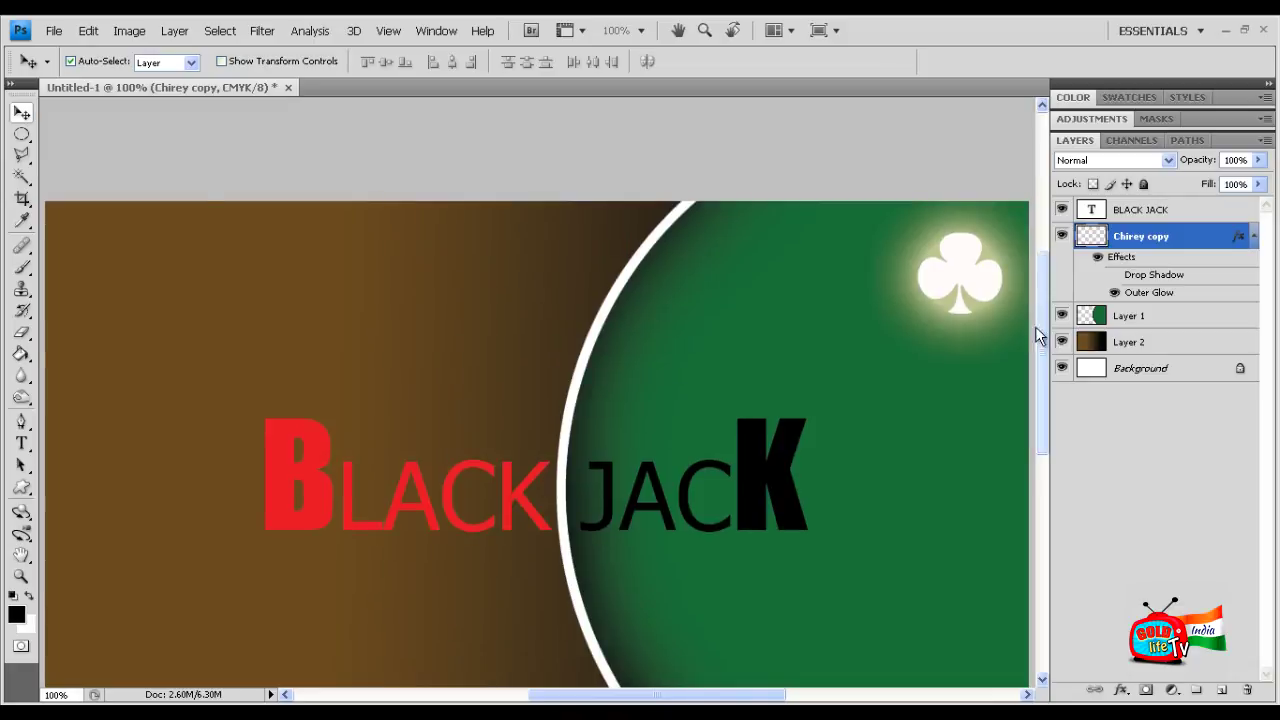
key(ctrl+minus)
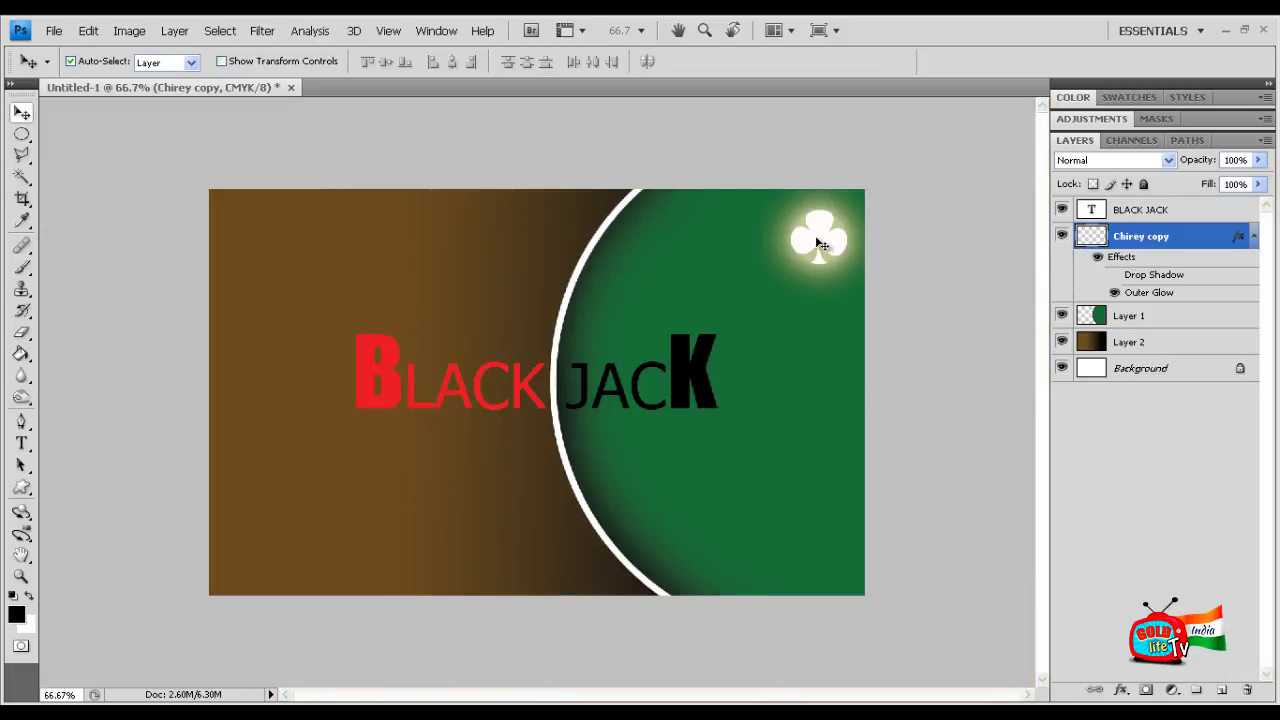
drag(813, 243, 810, 238)
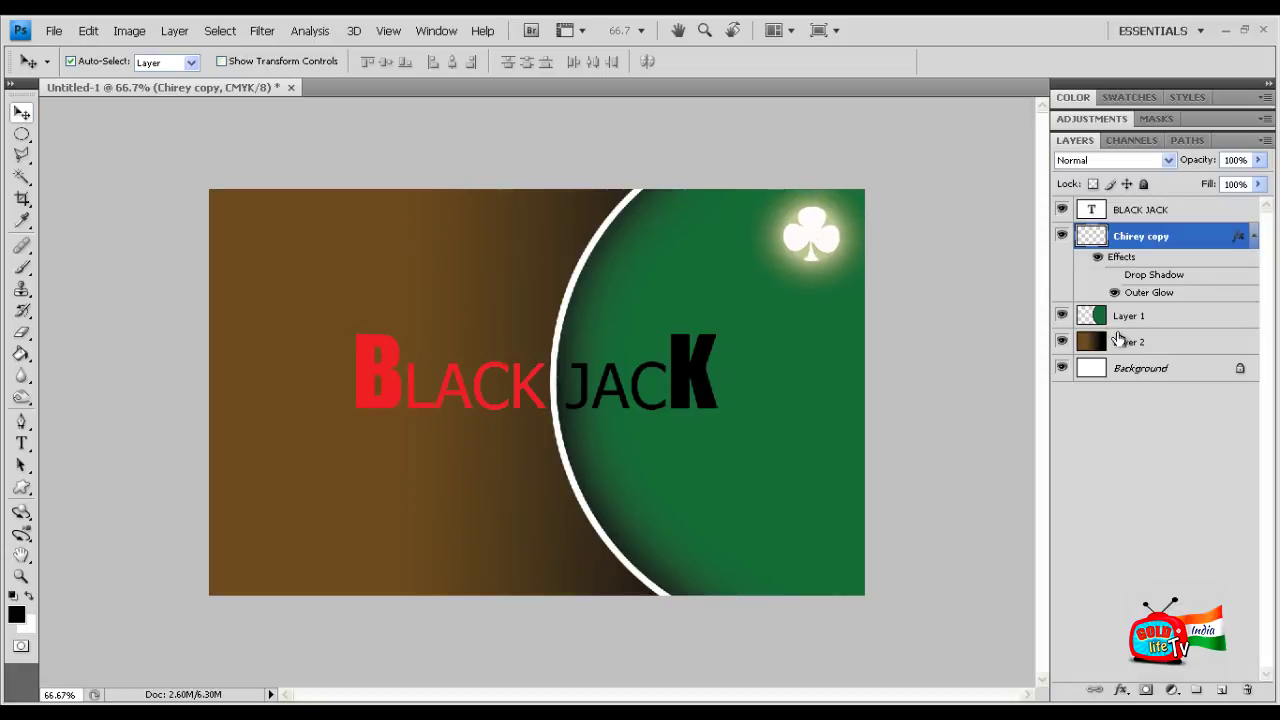
key(ctrl+plus)
scroll(1047, 330, up, 3)
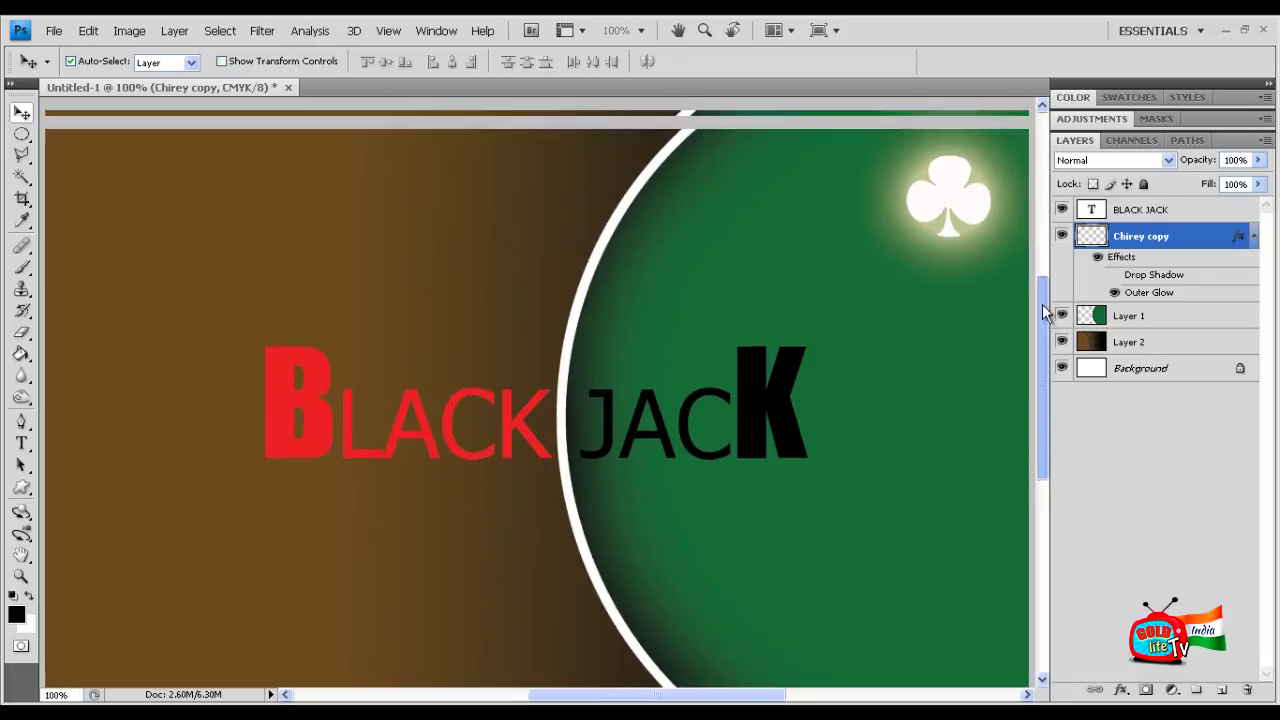
Open and dismiss the Chirey copy layer's context menu twice
right_click(1145, 241)
click(1165, 243)
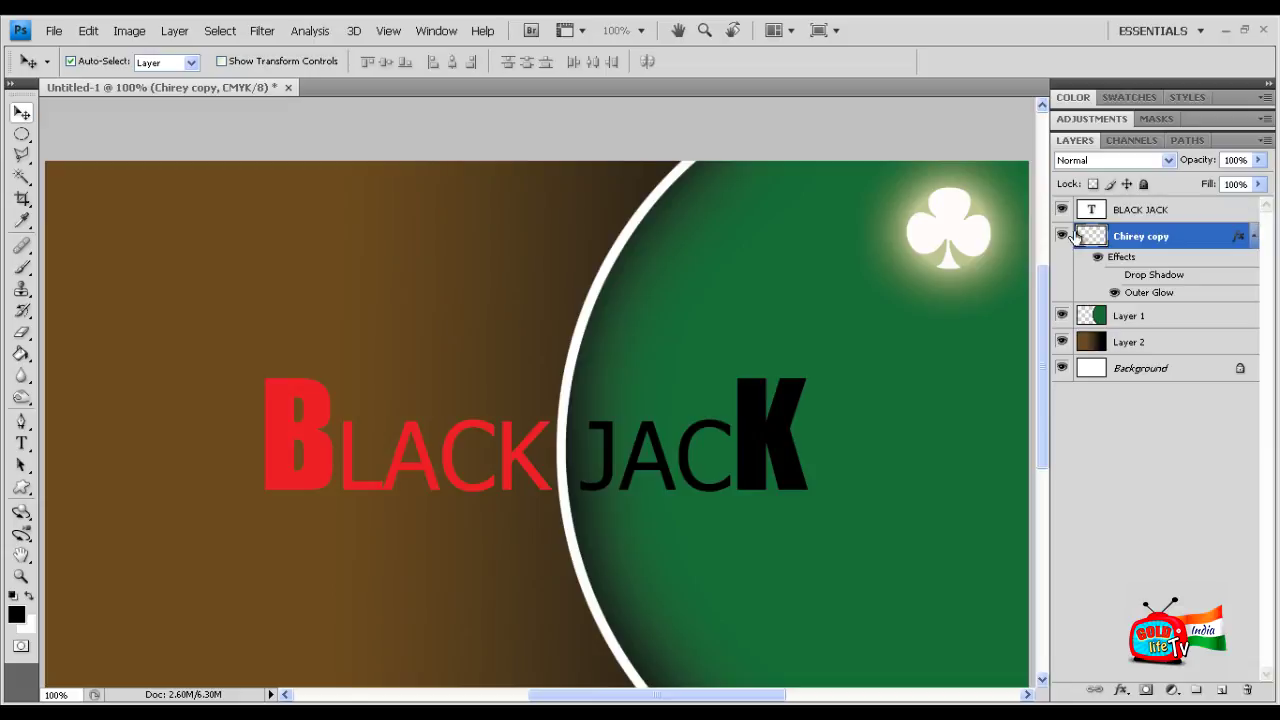
right_click(1150, 241)
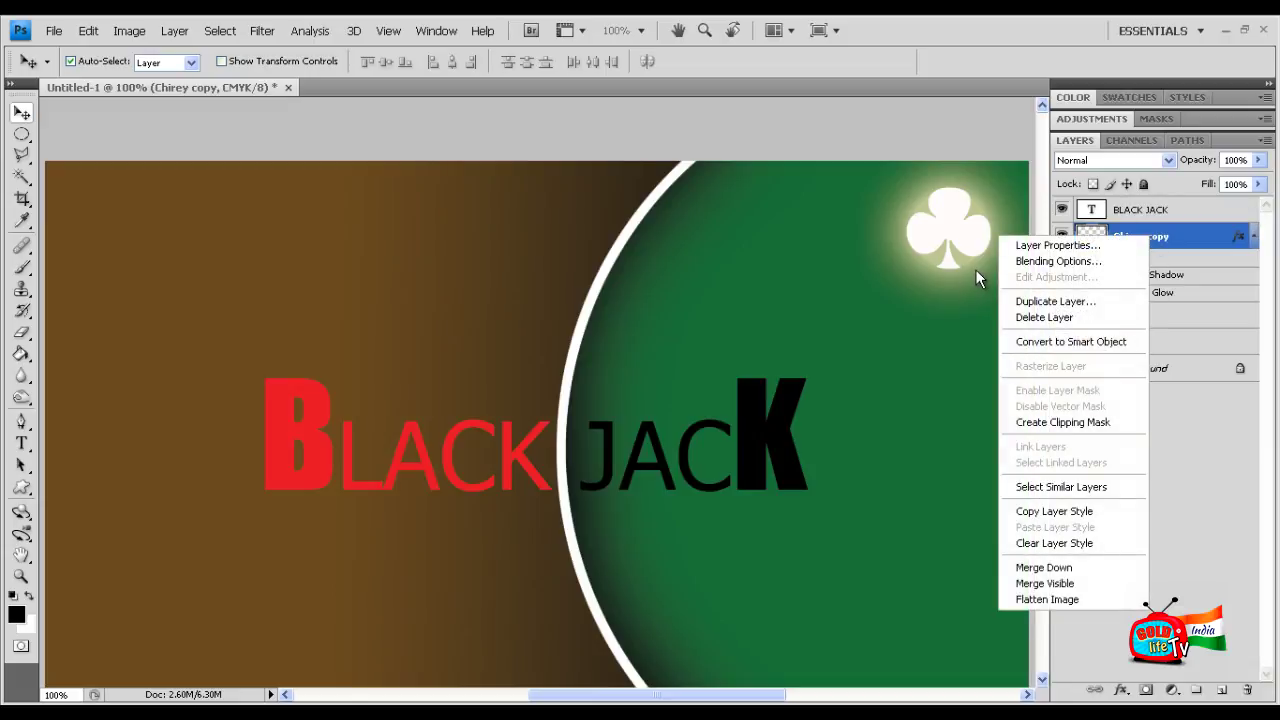
click(1160, 248)
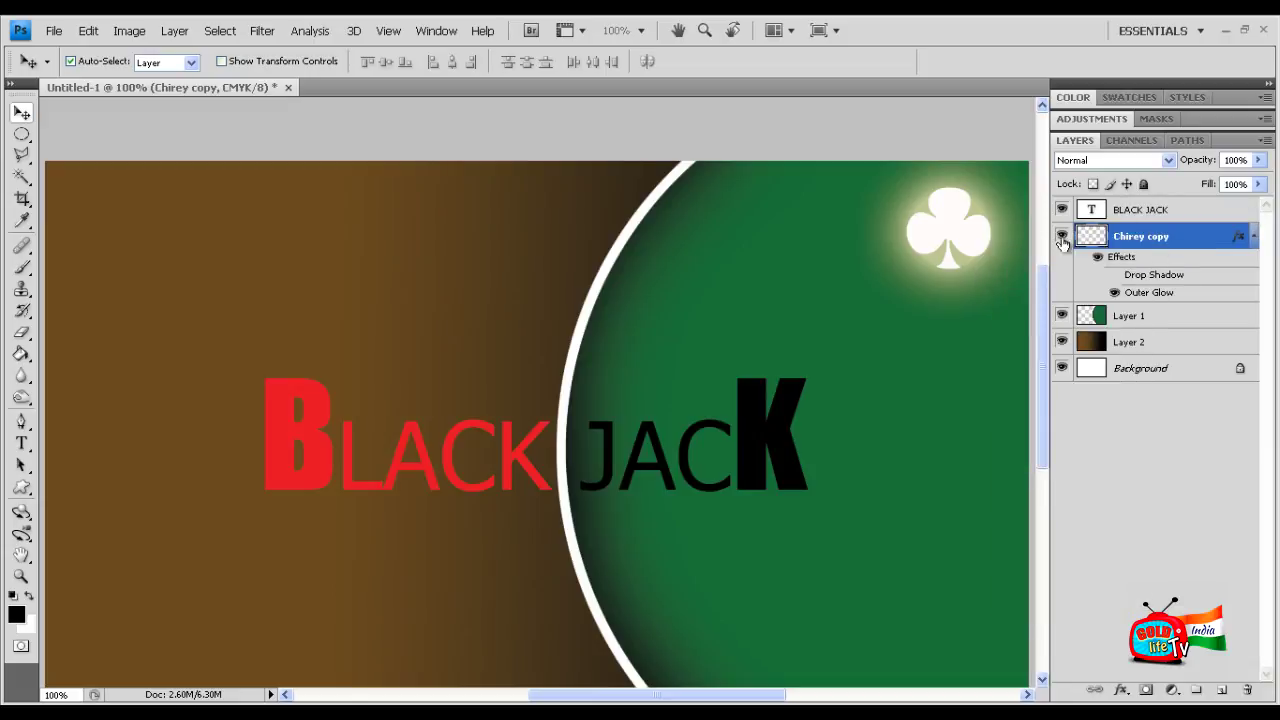
click(1140, 212)
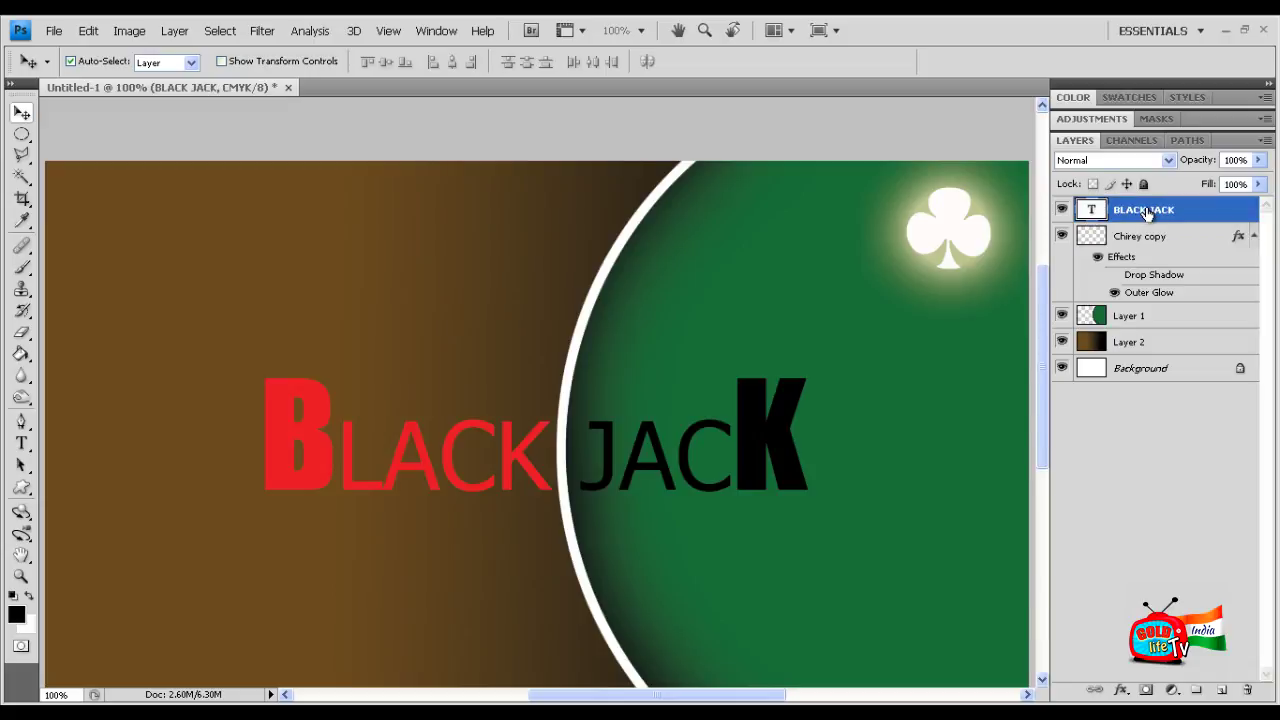
right_click(1148, 214)
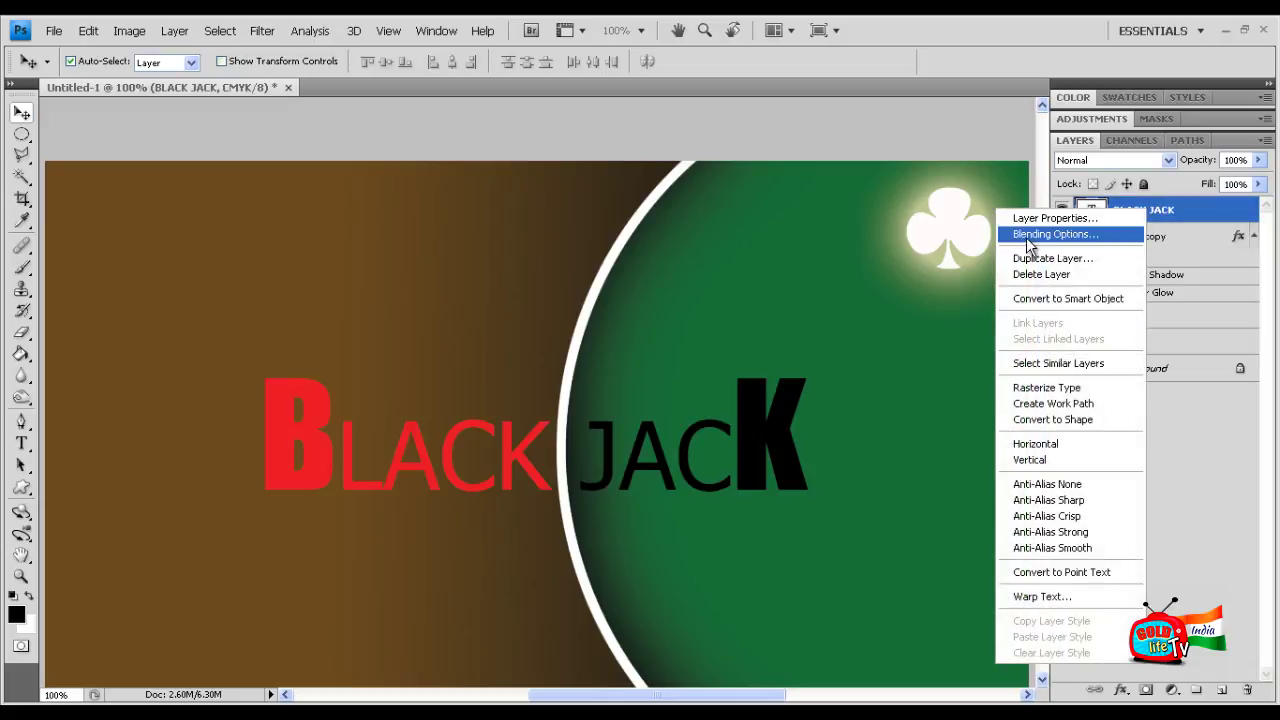
click(1028, 236)
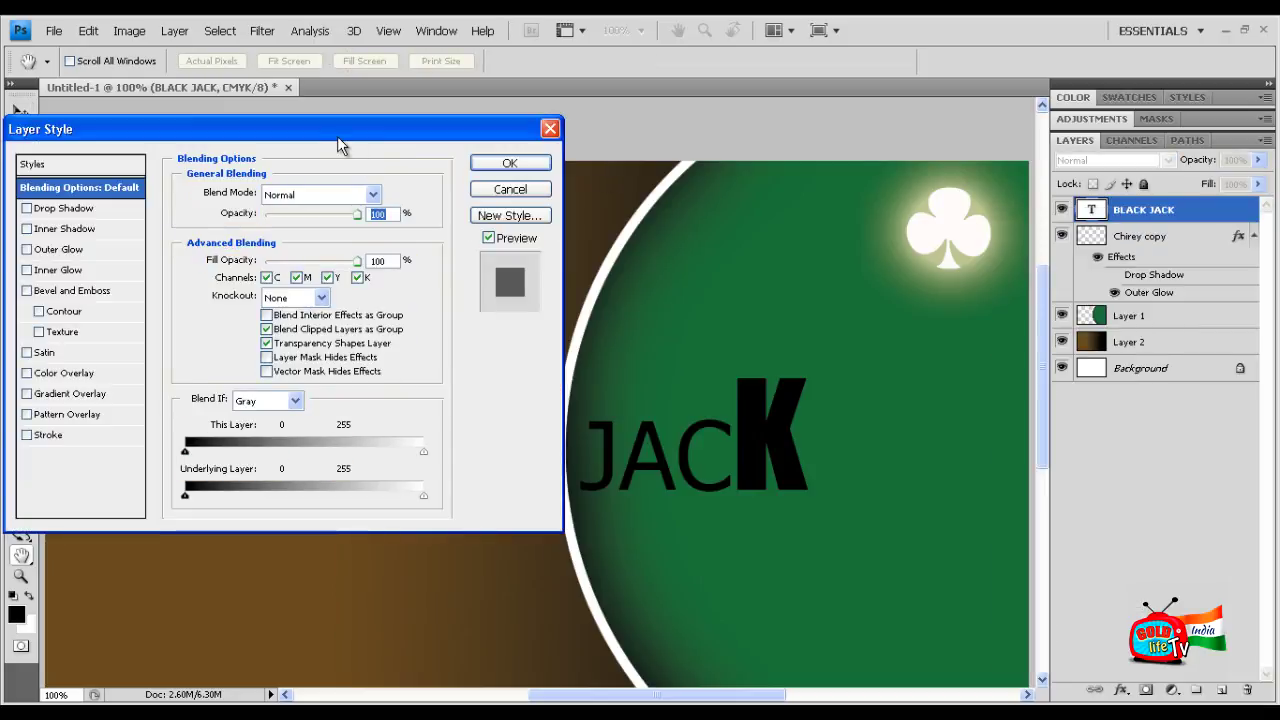
mouse_move(337, 128)
mouse_down()
mouse_move(806, 20)
mouse_move(1042, 138)
mouse_up()
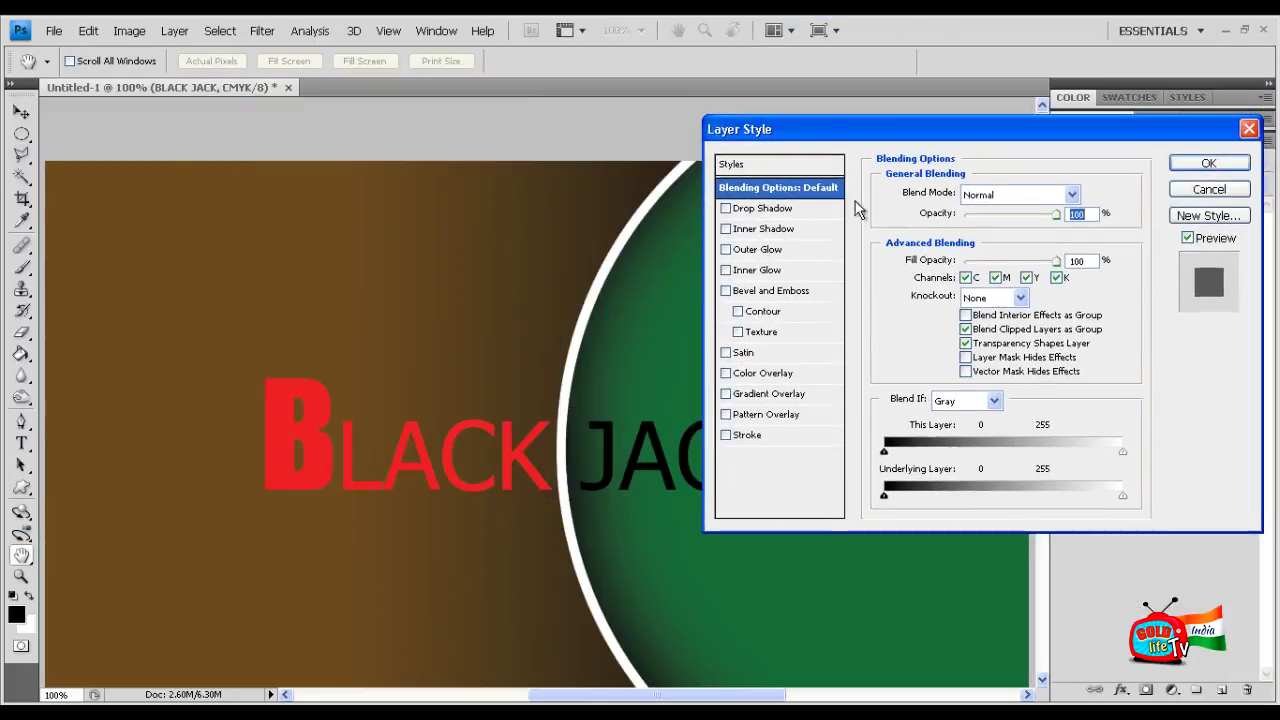
click(736, 212)
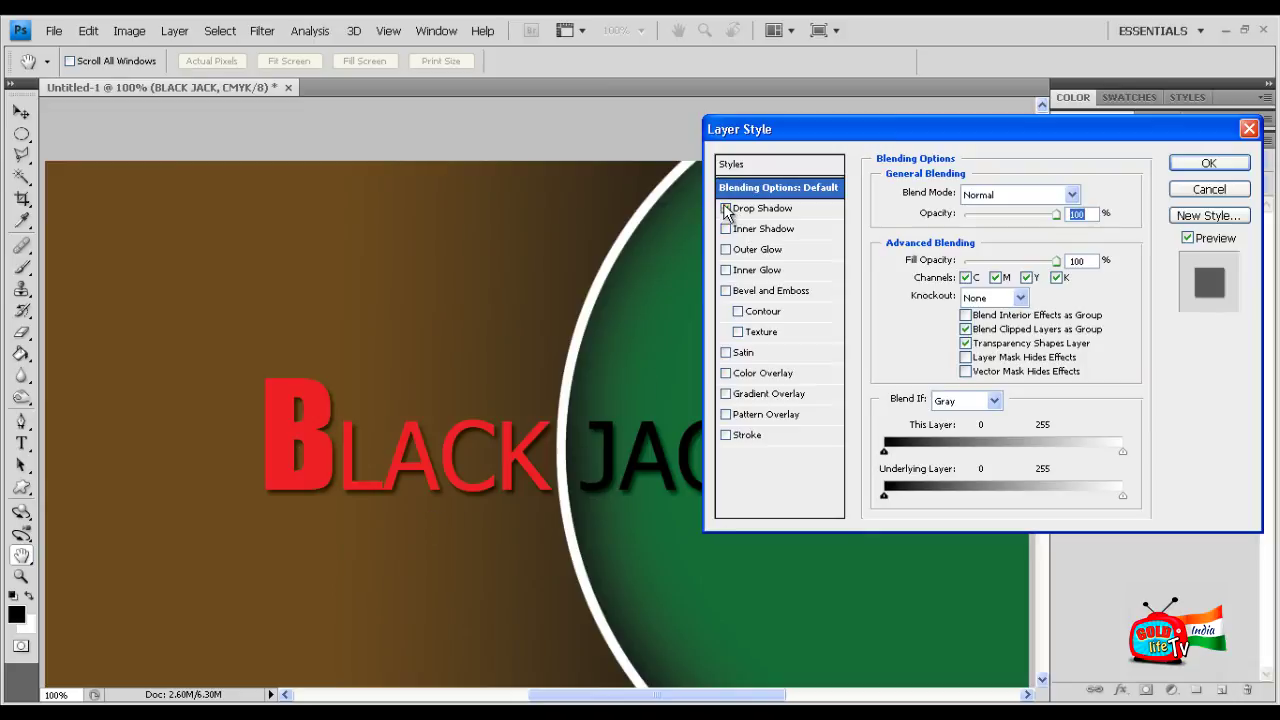
click(726, 208)
click(726, 249)
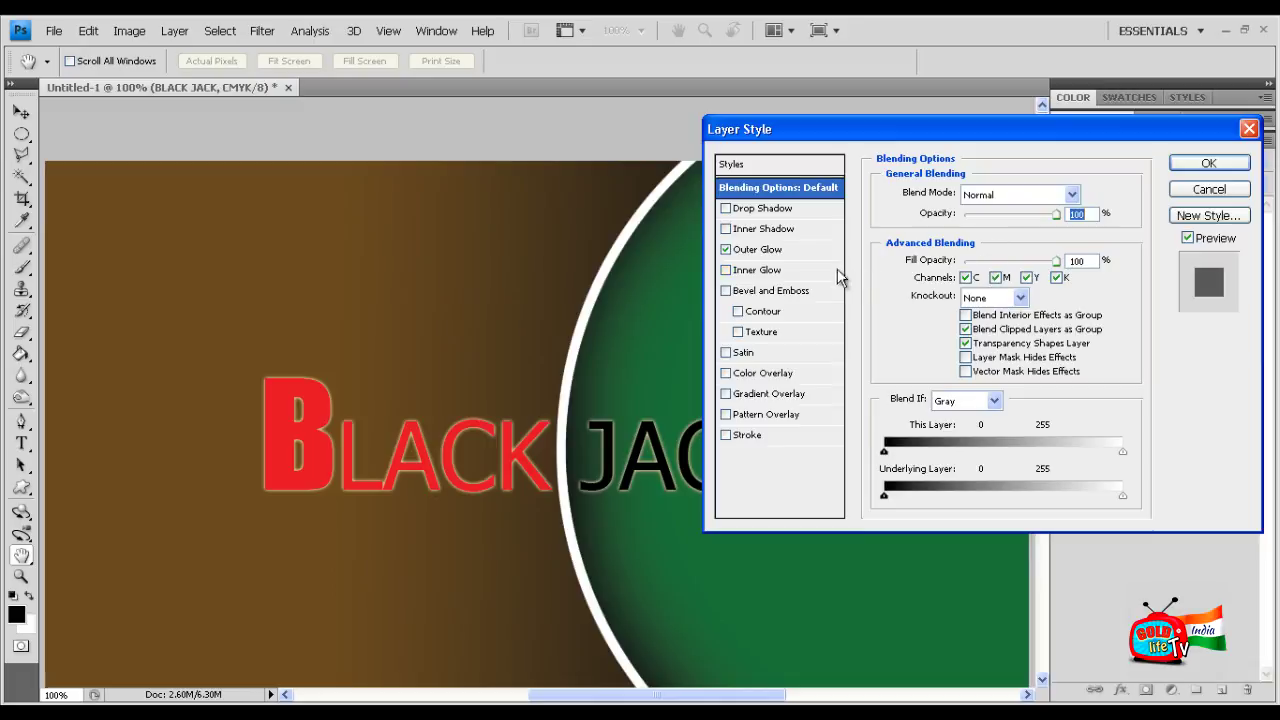
click(814, 254)
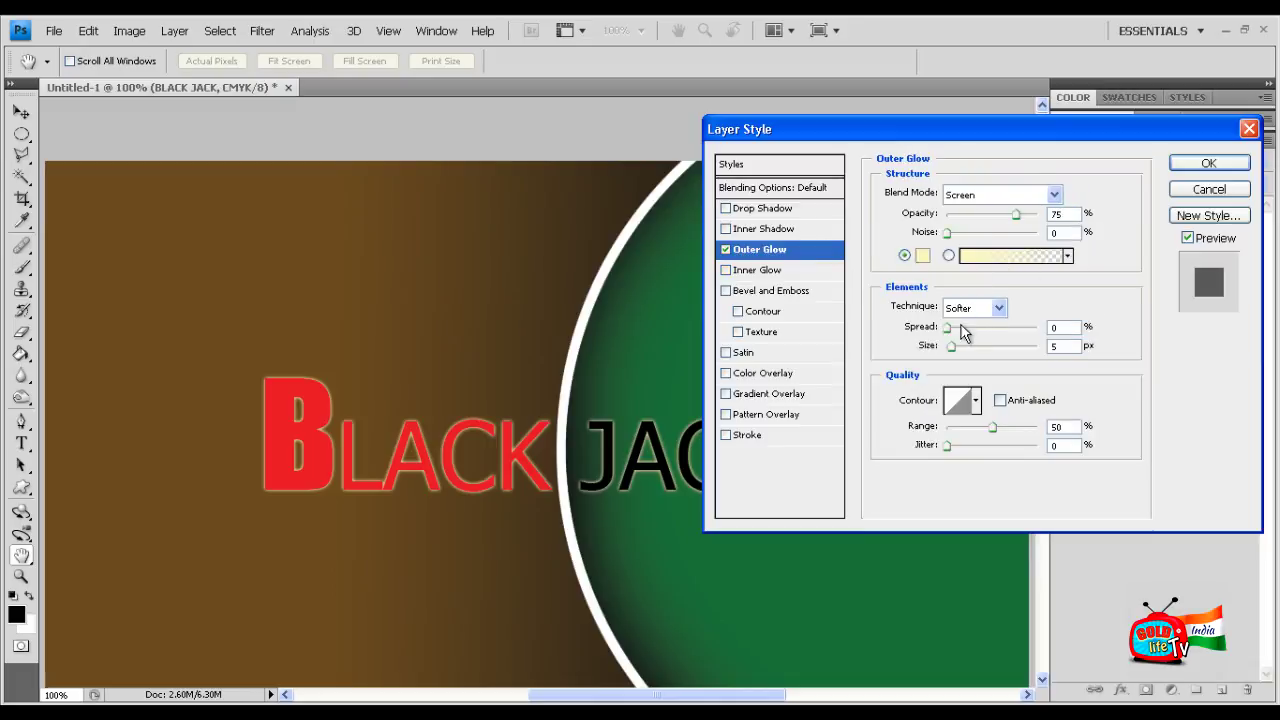
mouse_move(947, 328)
mouse_down()
mouse_move(973, 328)
mouse_move(957, 348)
mouse_up()
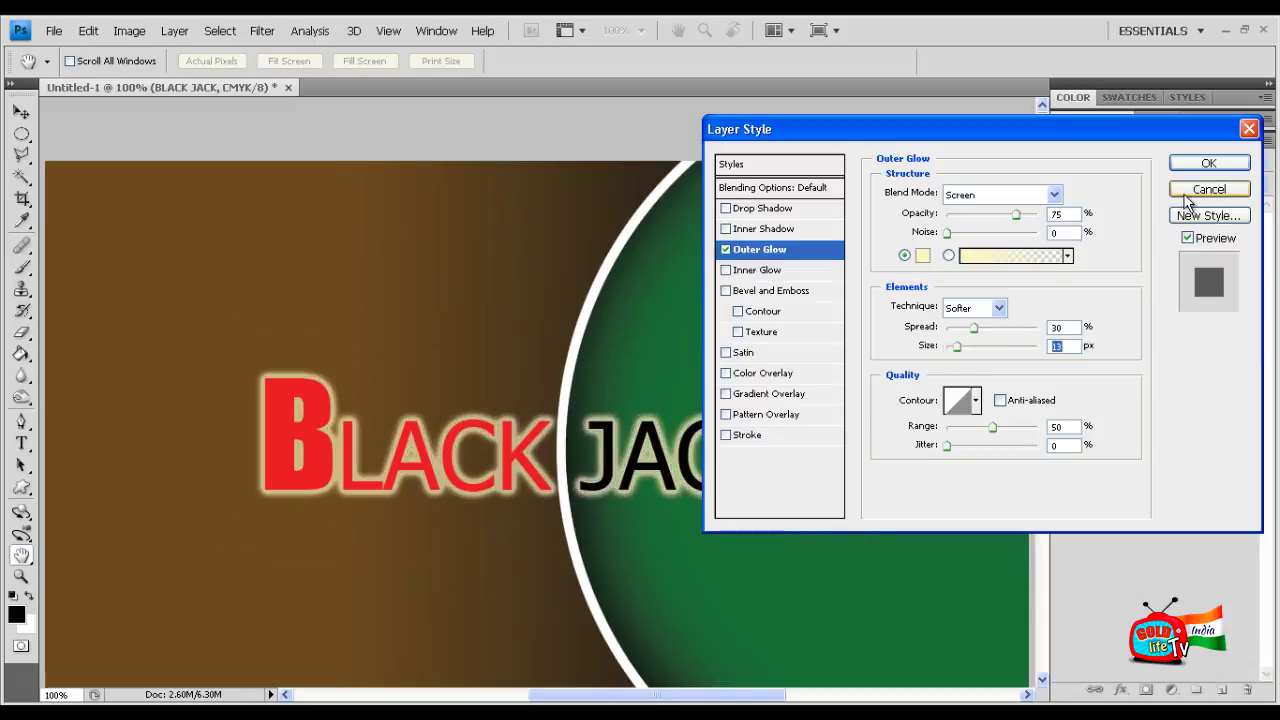
click(1209, 189)
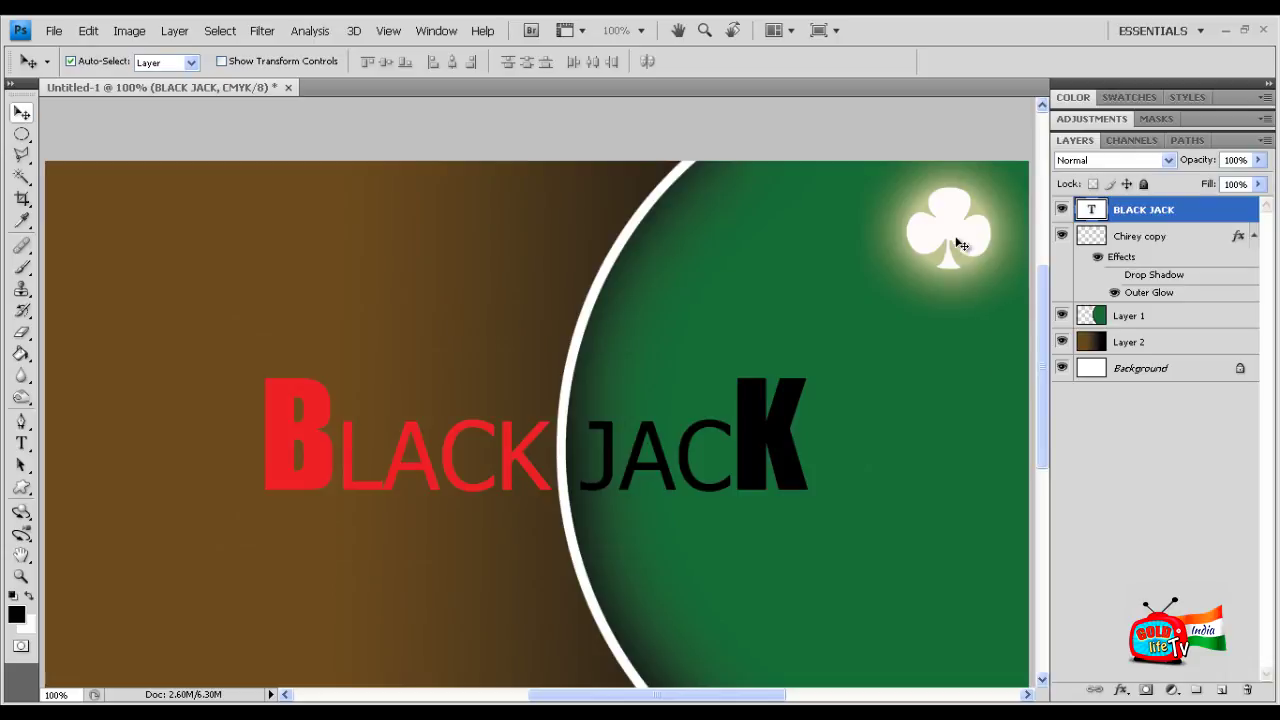
Drag the glowing club down-left toward the felt's centre, checking it at 100% and 200%
drag(960, 245, 847, 304)
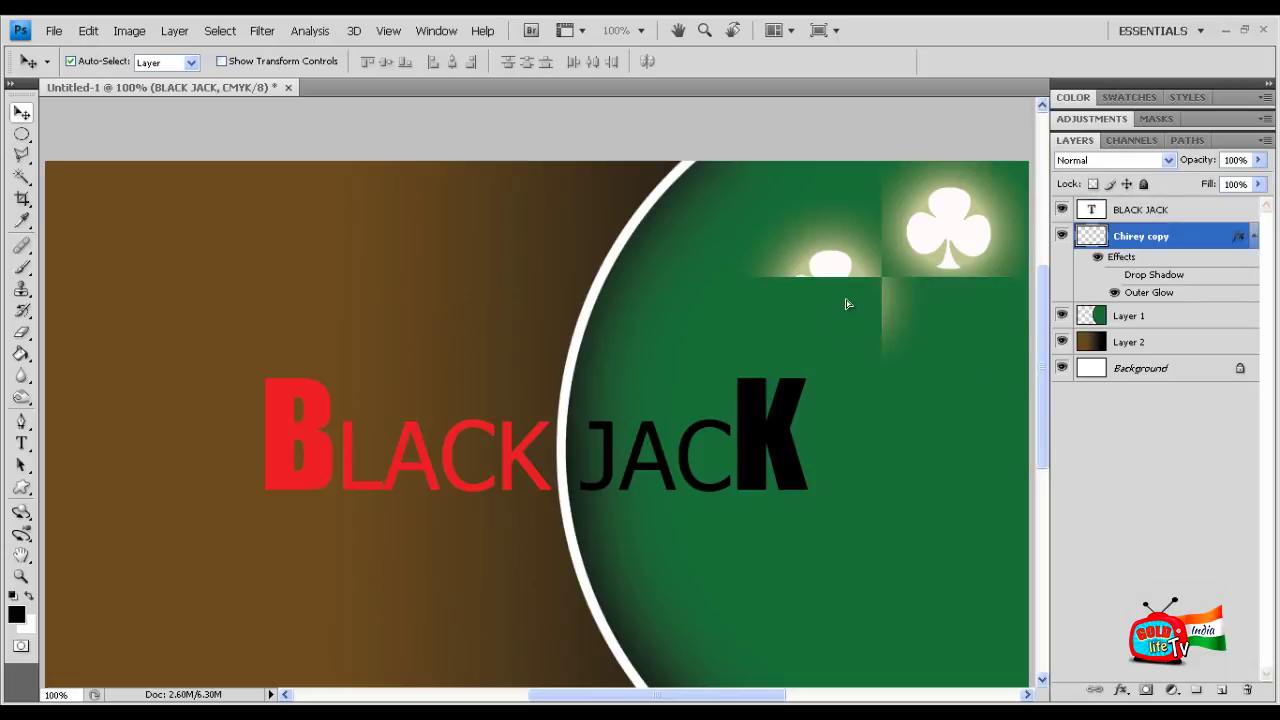
drag(755, 694, 797, 697)
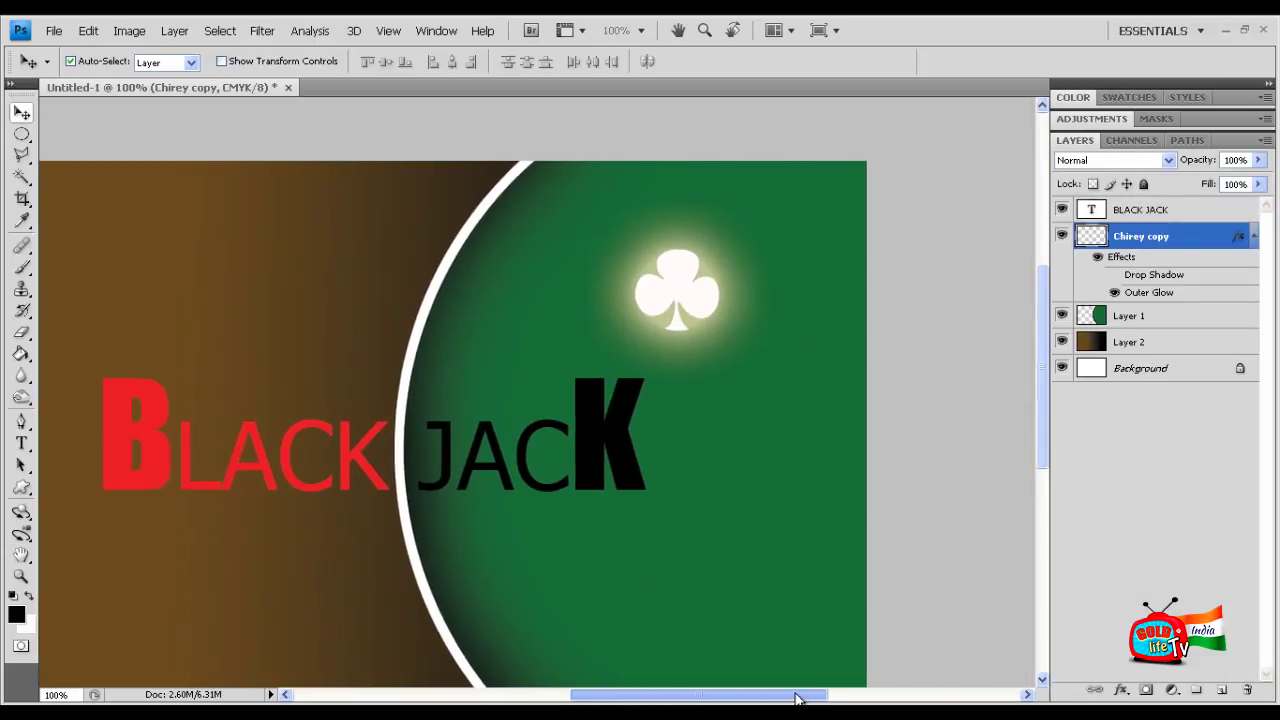
key(ctrl+plus)
drag(1045, 400, 1045, 380)
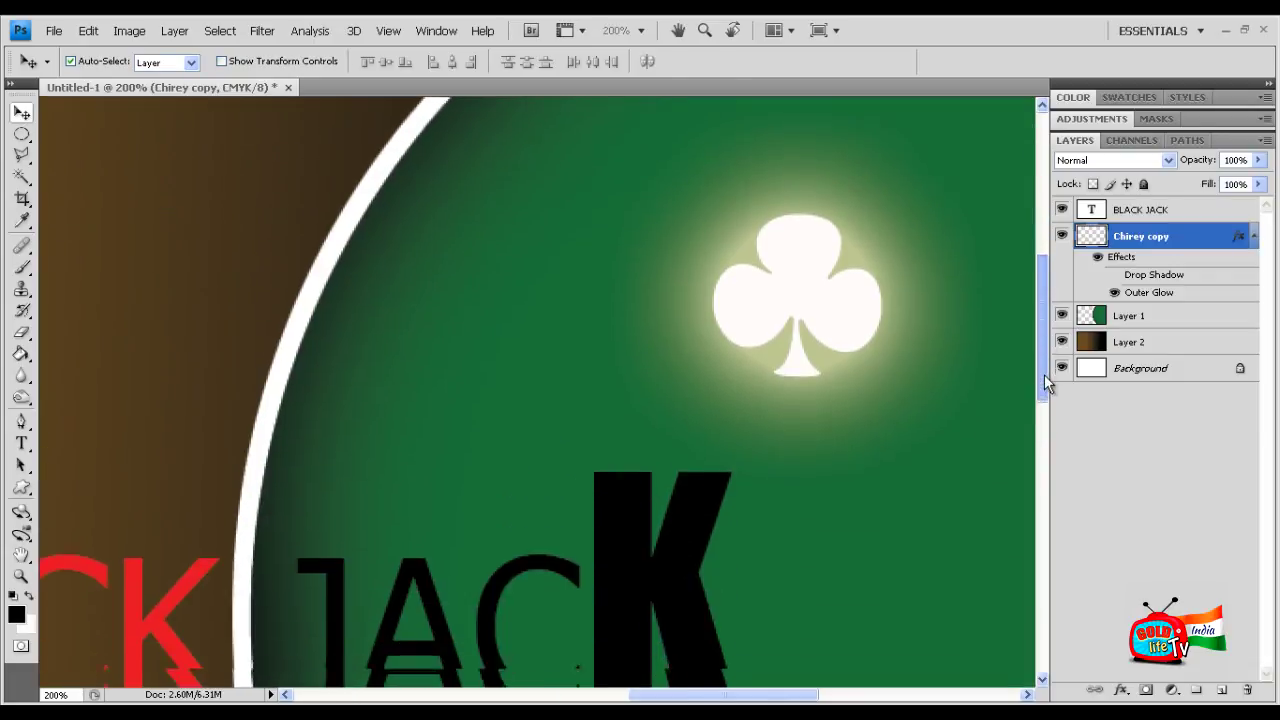
drag(785, 697, 812, 697)
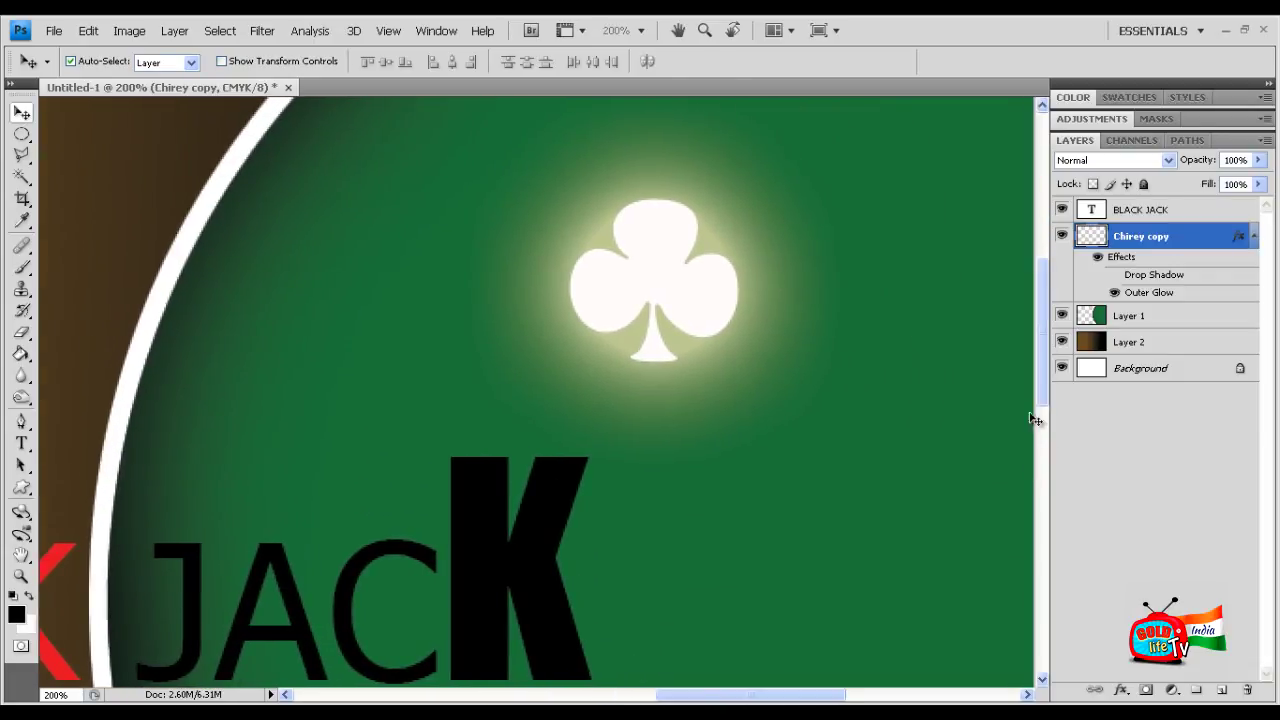
key(ctrl+minus)
key(ctrl+minus)
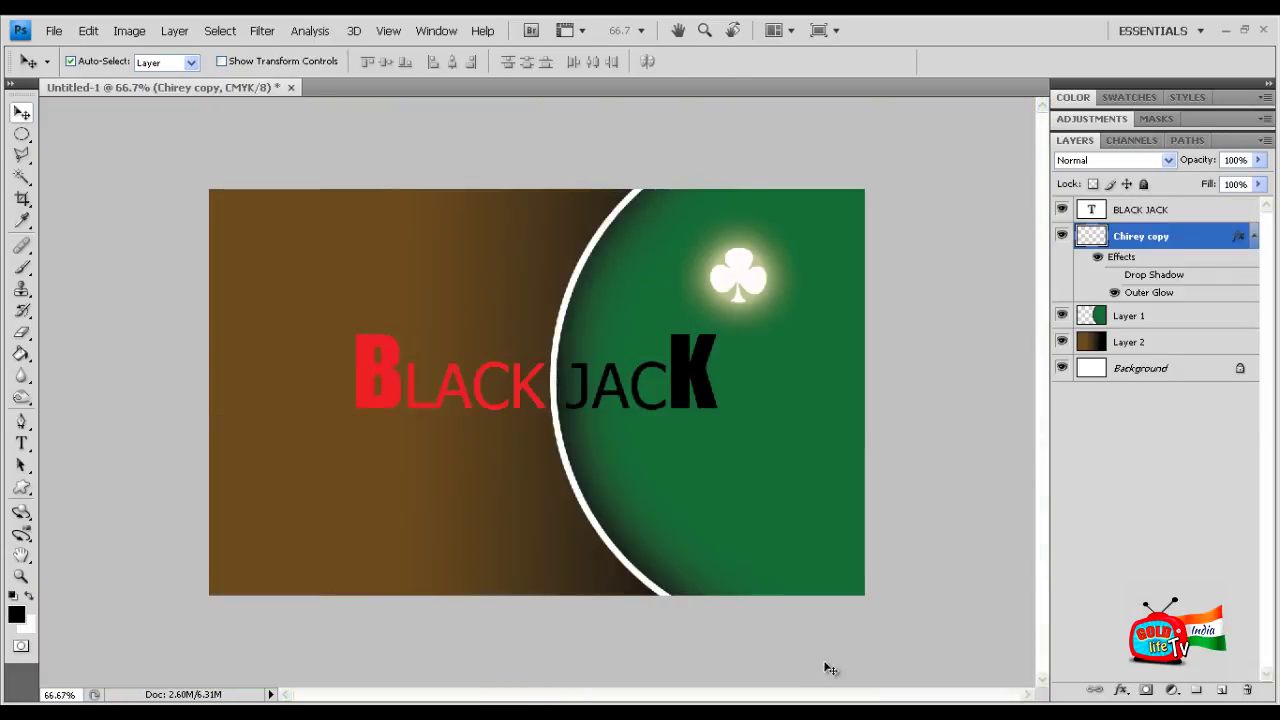
key(ctrl+plus)
drag(782, 697, 814, 698)
drag(1042, 384, 993, 340)
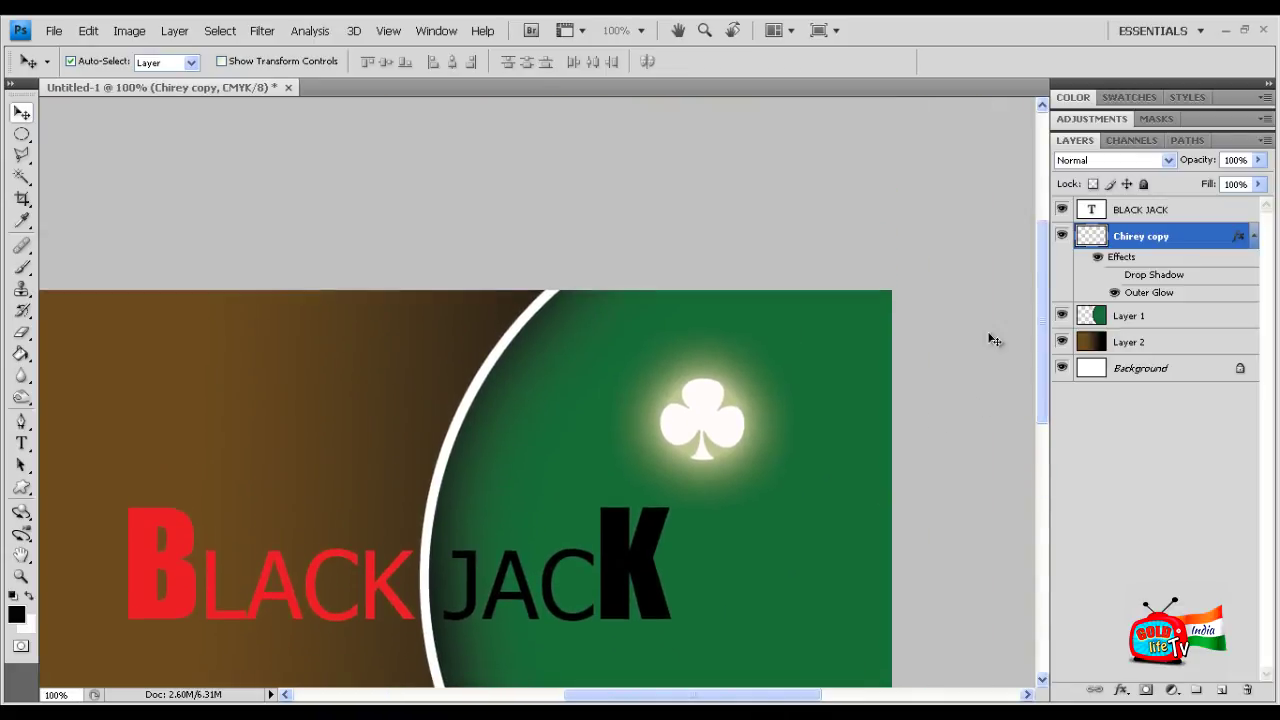
key(ctrl+plus)
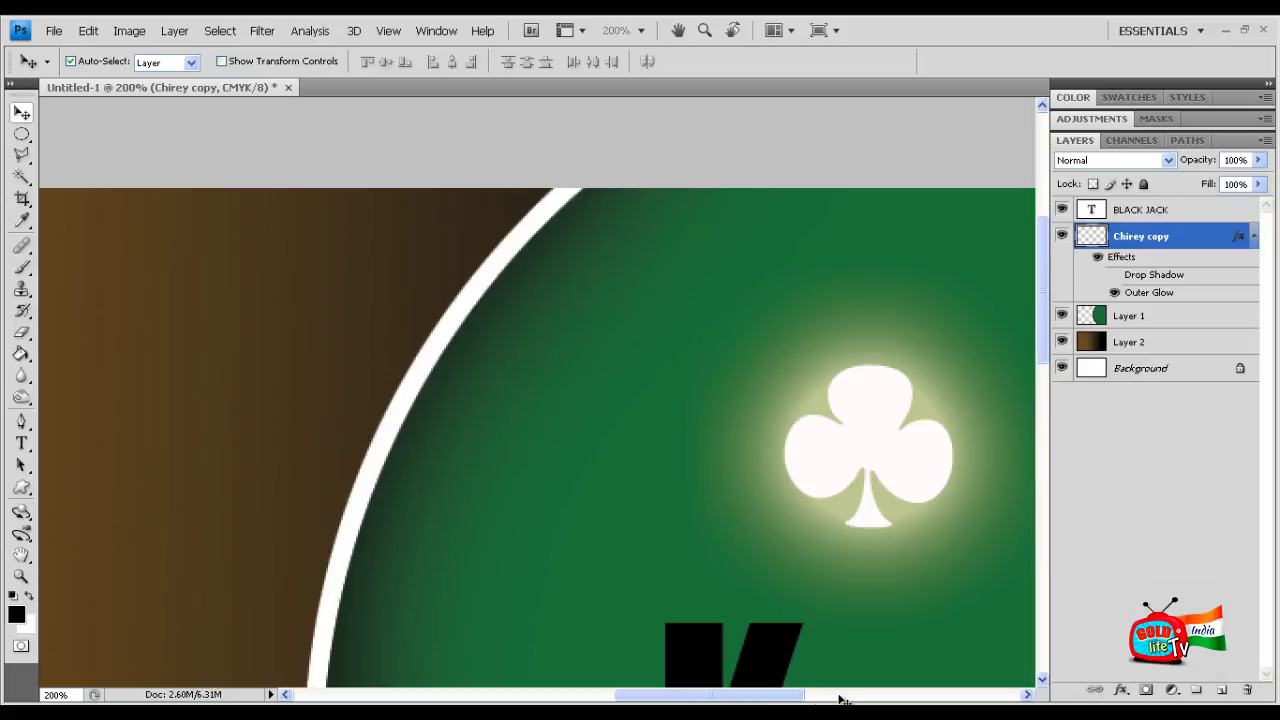
drag(840, 698, 892, 698)
Swap the club's Outer Glow for an Inner Shadow (Multiply, 75%, 5 px distance and size)
right_click(1130, 240)
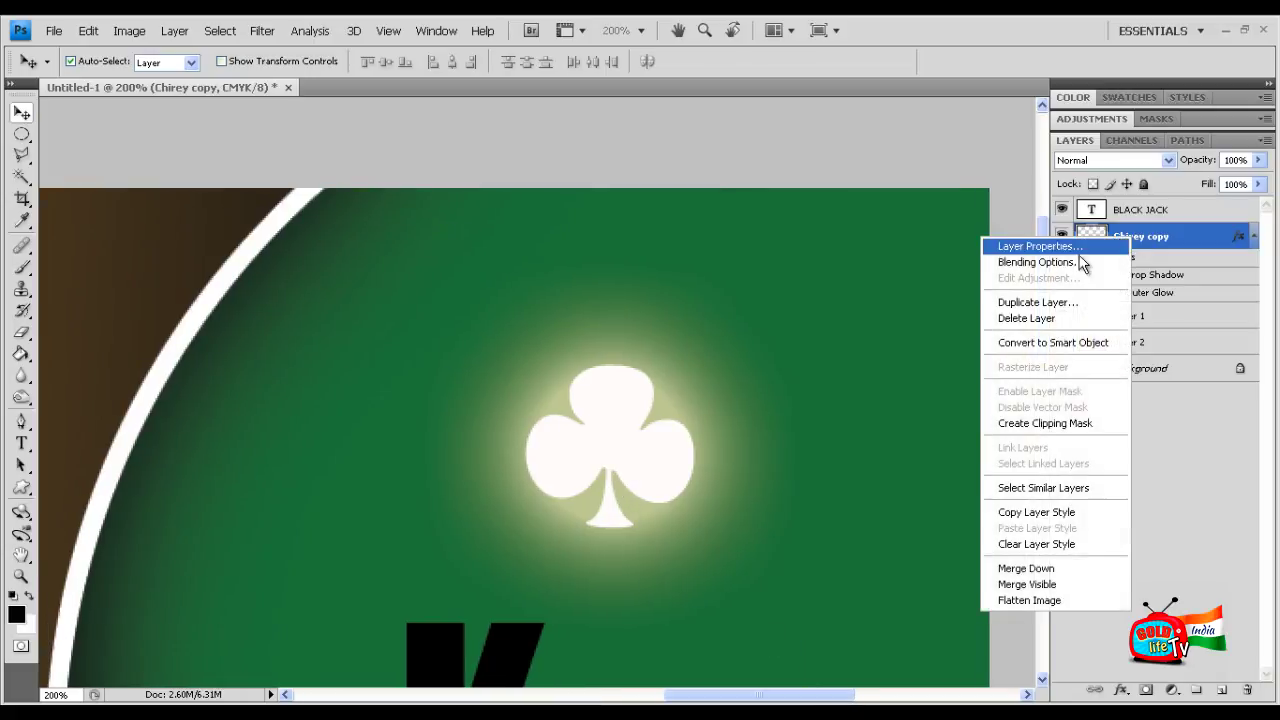
click(1060, 262)
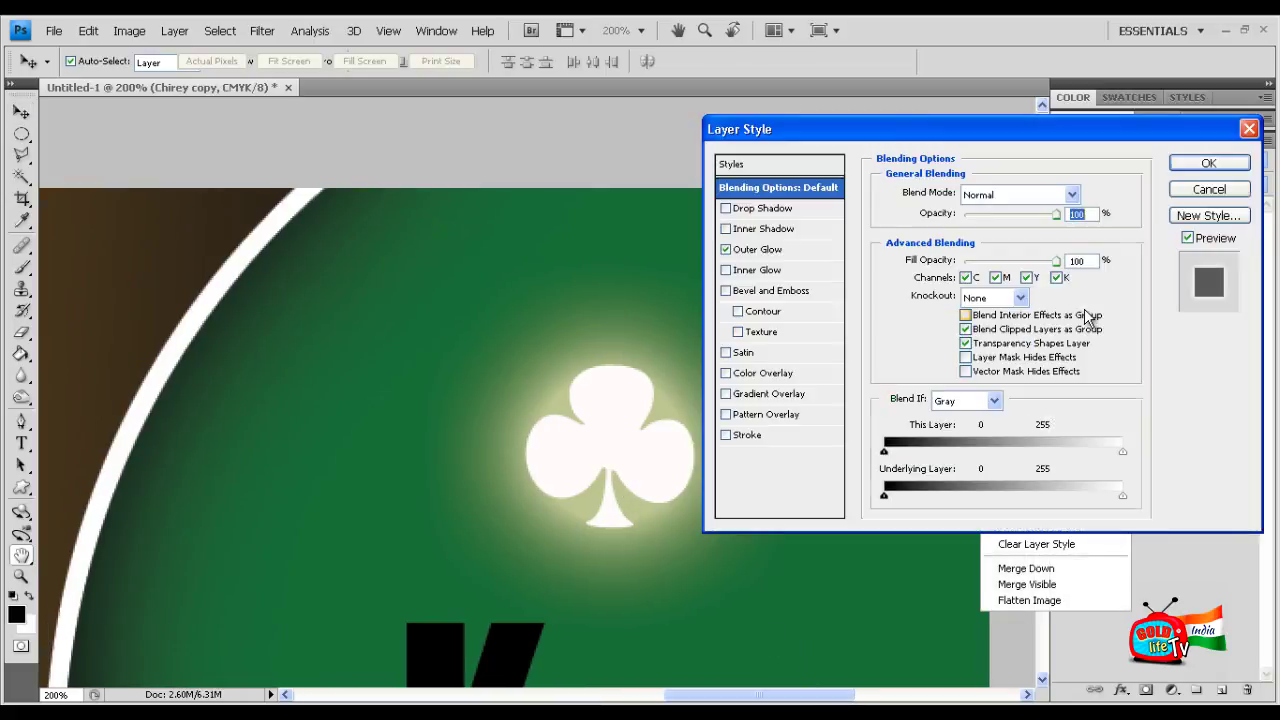
click(726, 249)
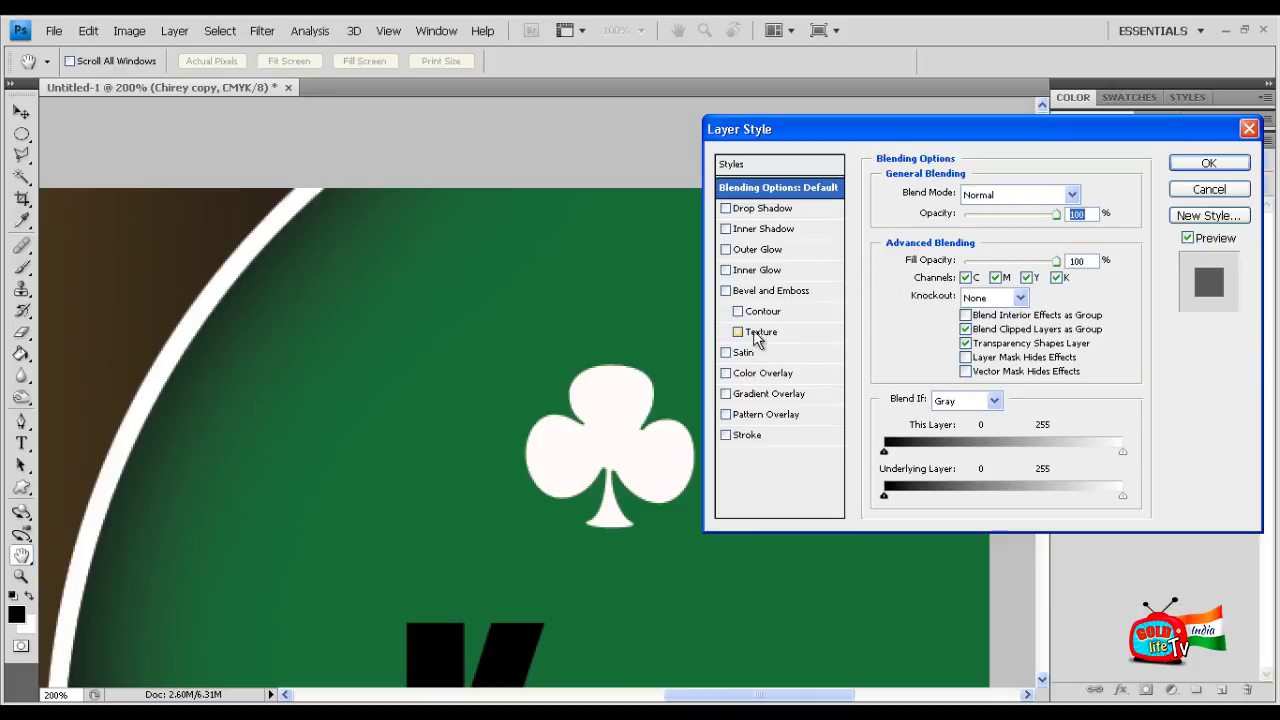
click(741, 230)
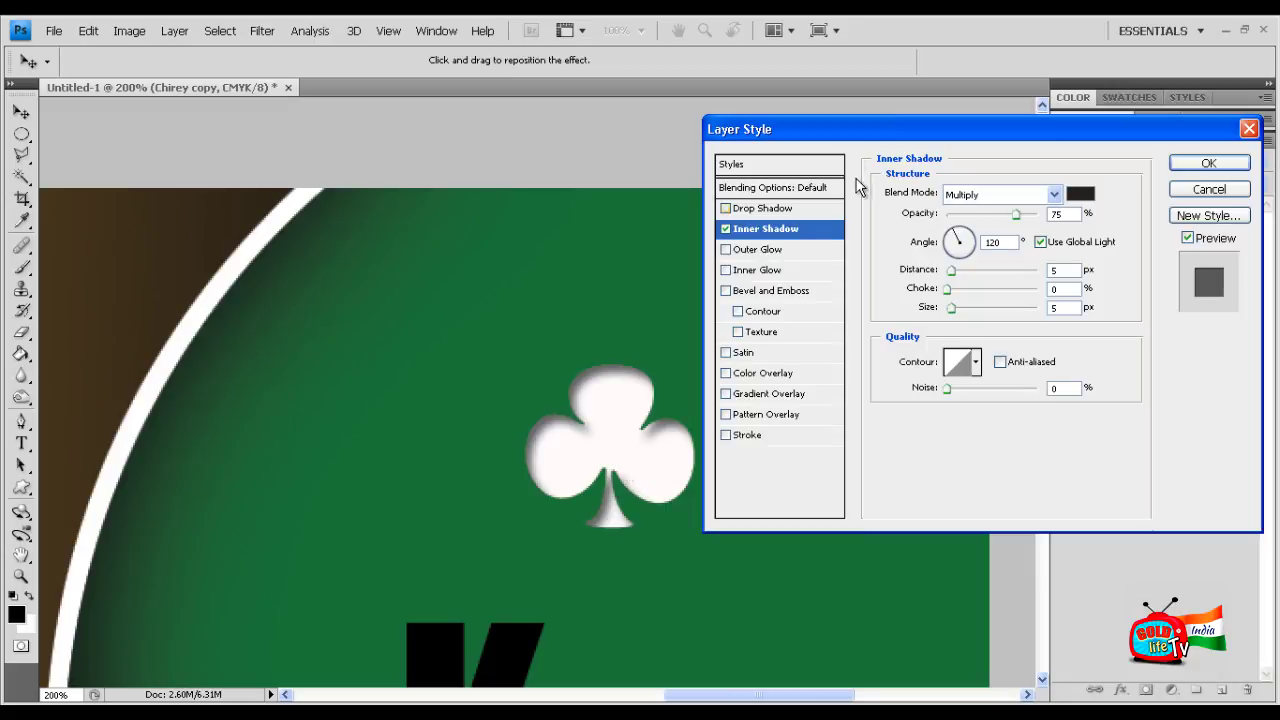
drag(860, 129, 61, 282)
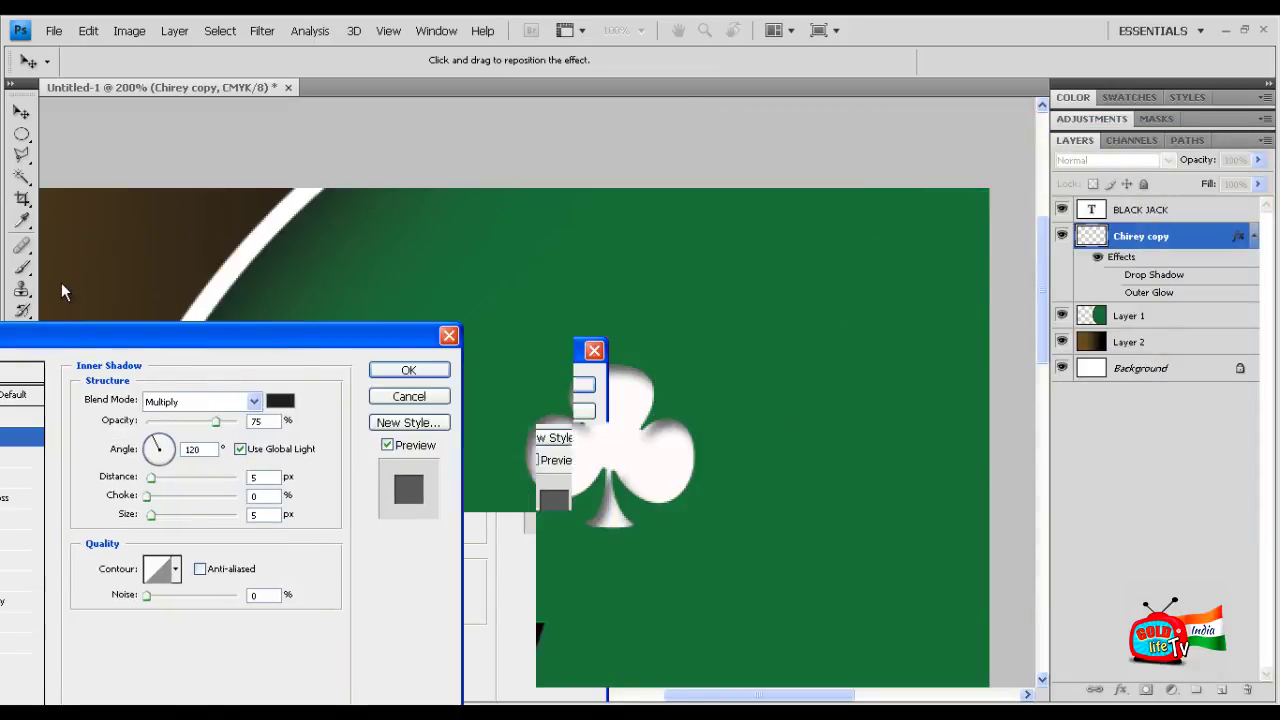
click(440, 320)
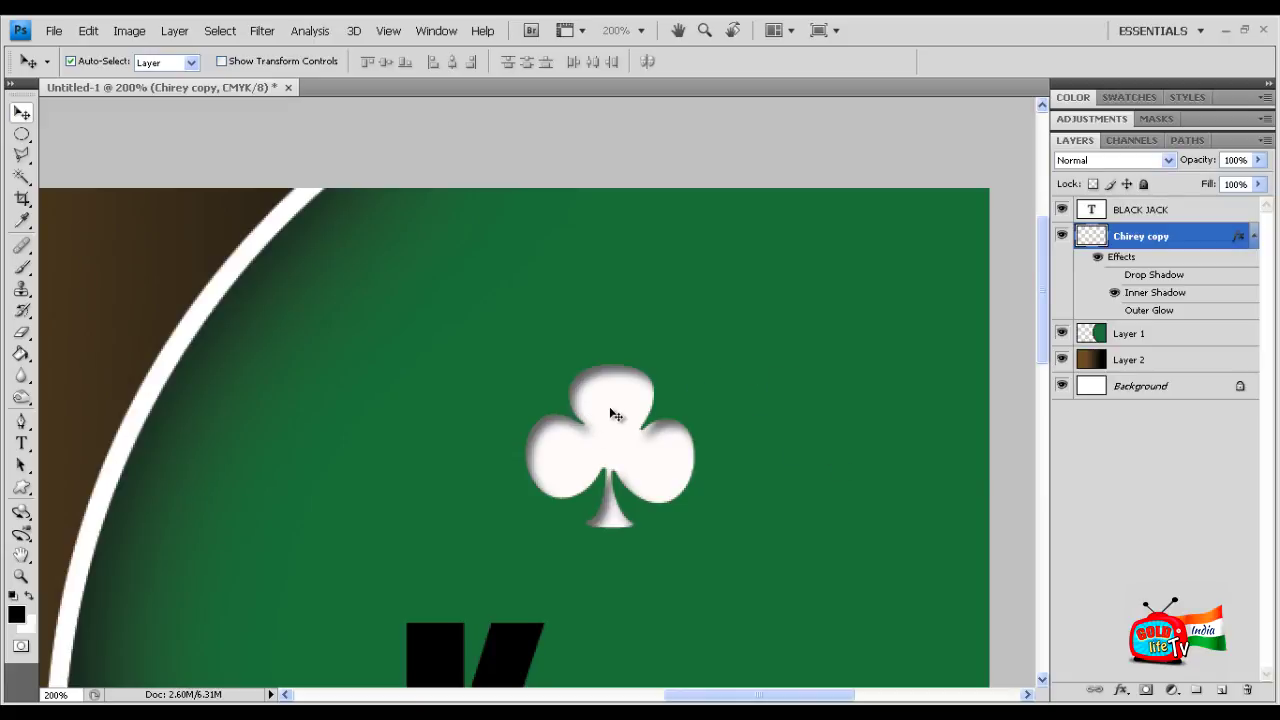
key(ctrl+minus)
key(ctrl+minus)
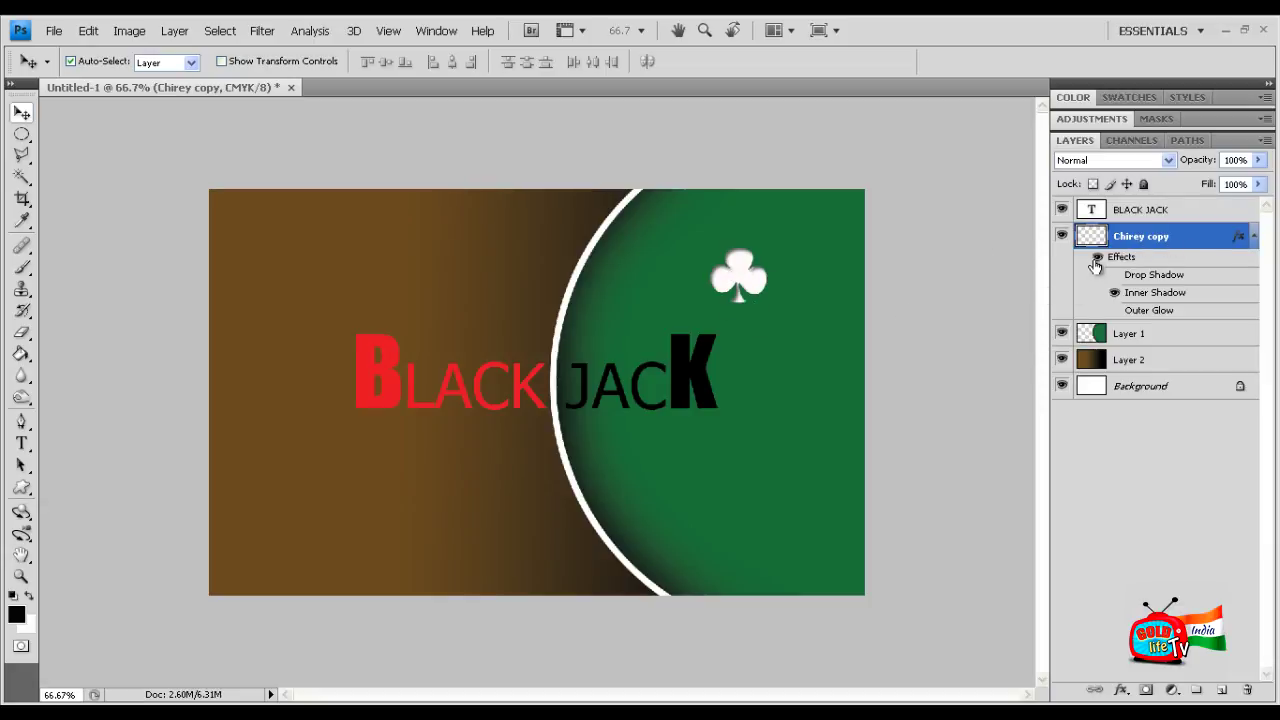
key(ctrl+plus)
scroll(1005, 322, up, 3)
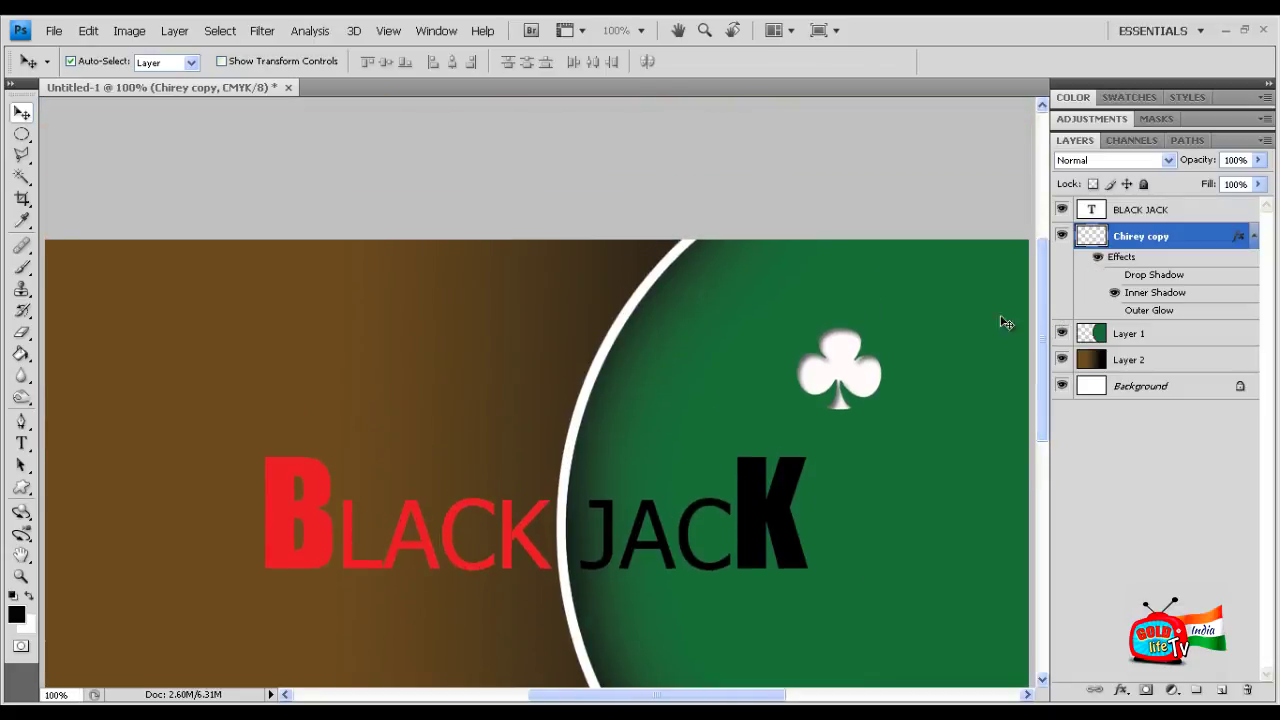
drag(727, 688, 818, 690)
key(ctrl+plus)
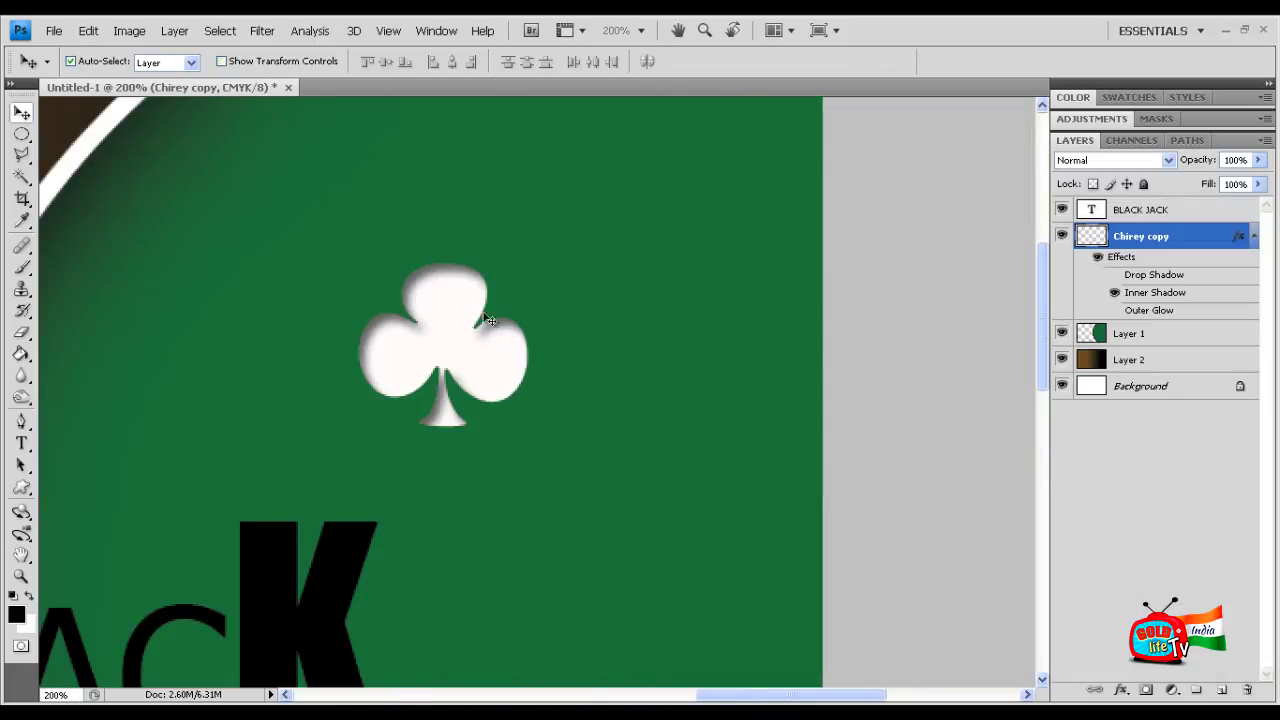
Reopen the club's Blending Options and remove its Inner Shadow
right_click(1145, 237)
click(1100, 256)
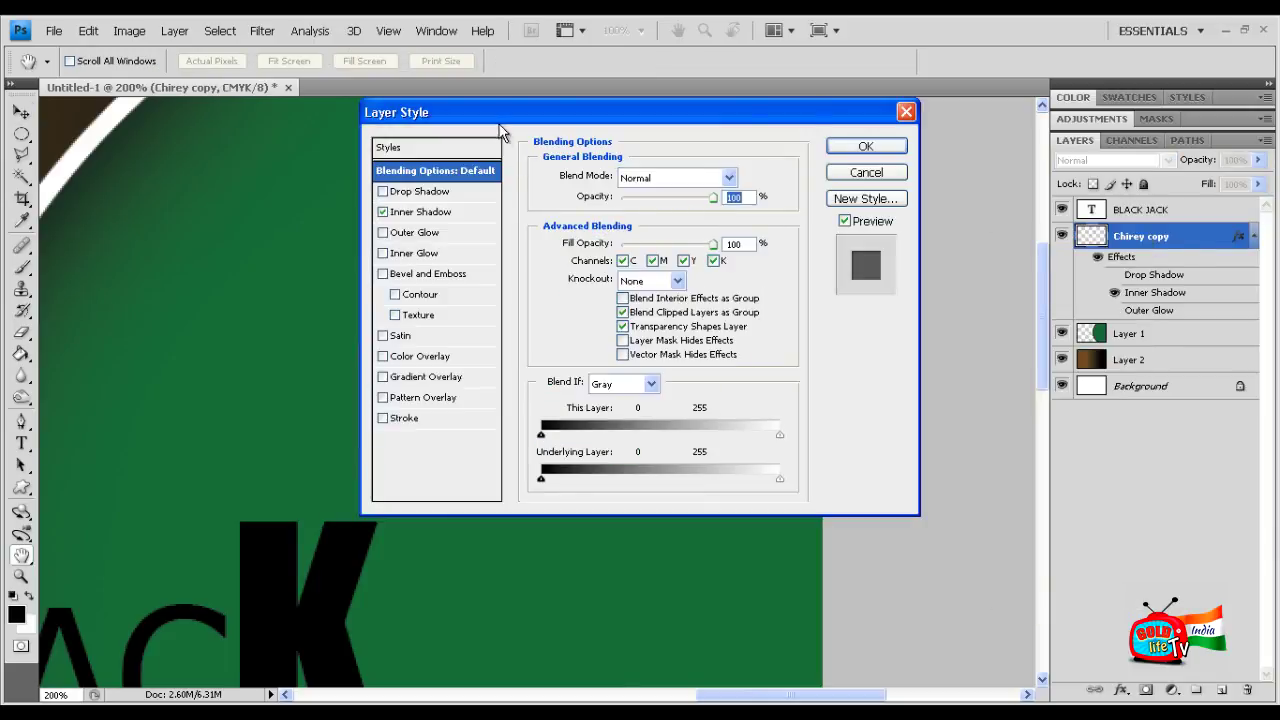
drag(500, 112, 730, 132)
click(650, 232)
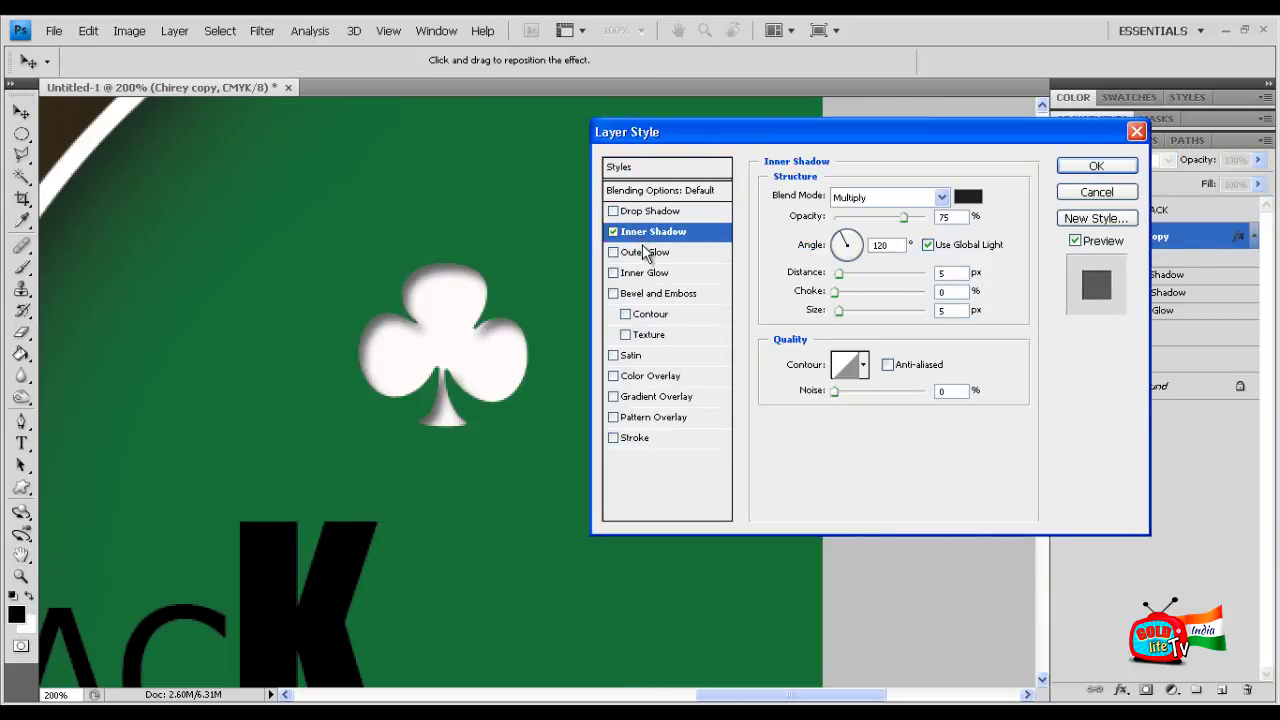
click(613, 231)
Try Outer and Inner Glow, turn both off, and enable a 0 px Drop Shadow instead
click(613, 252)
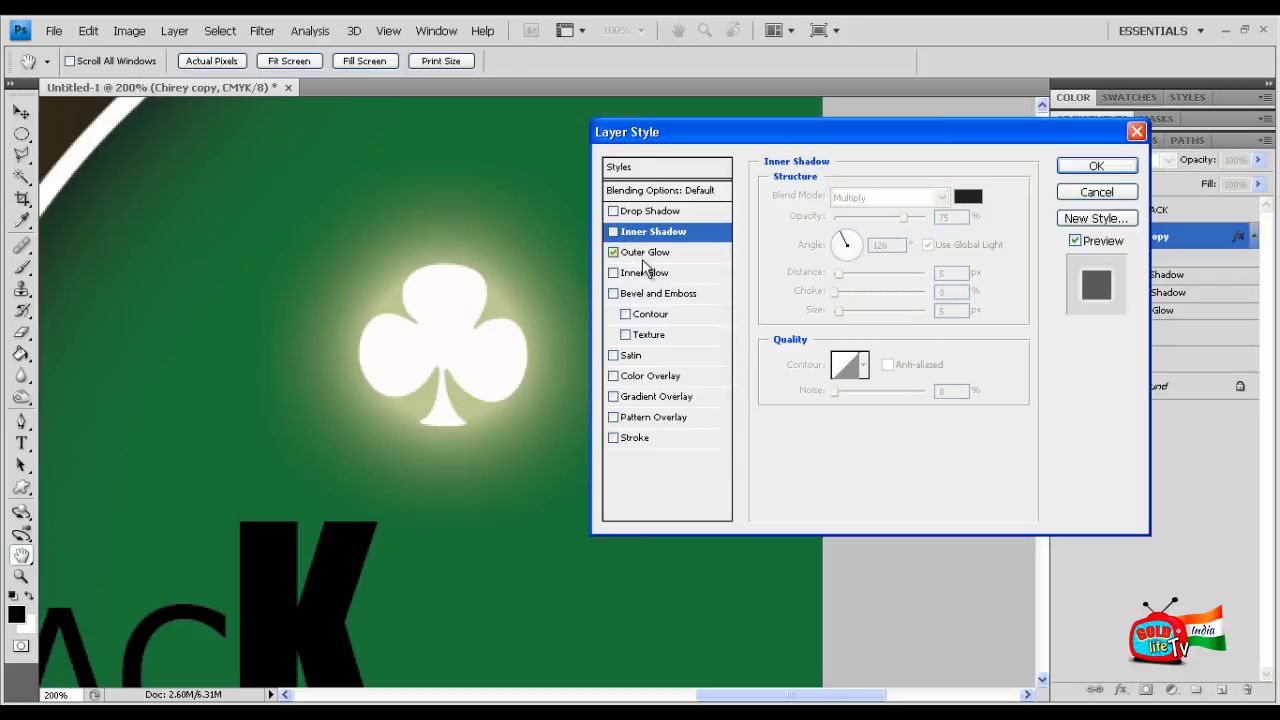
click(613, 252)
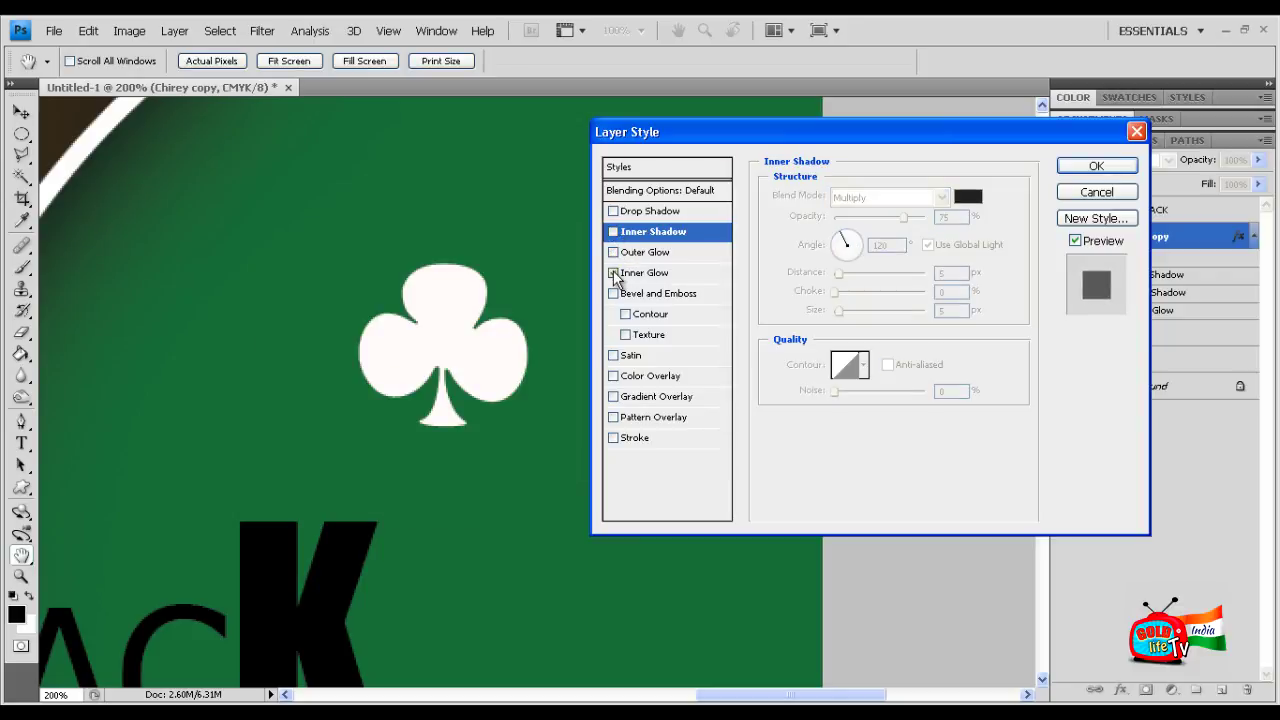
click(613, 273)
click(627, 275)
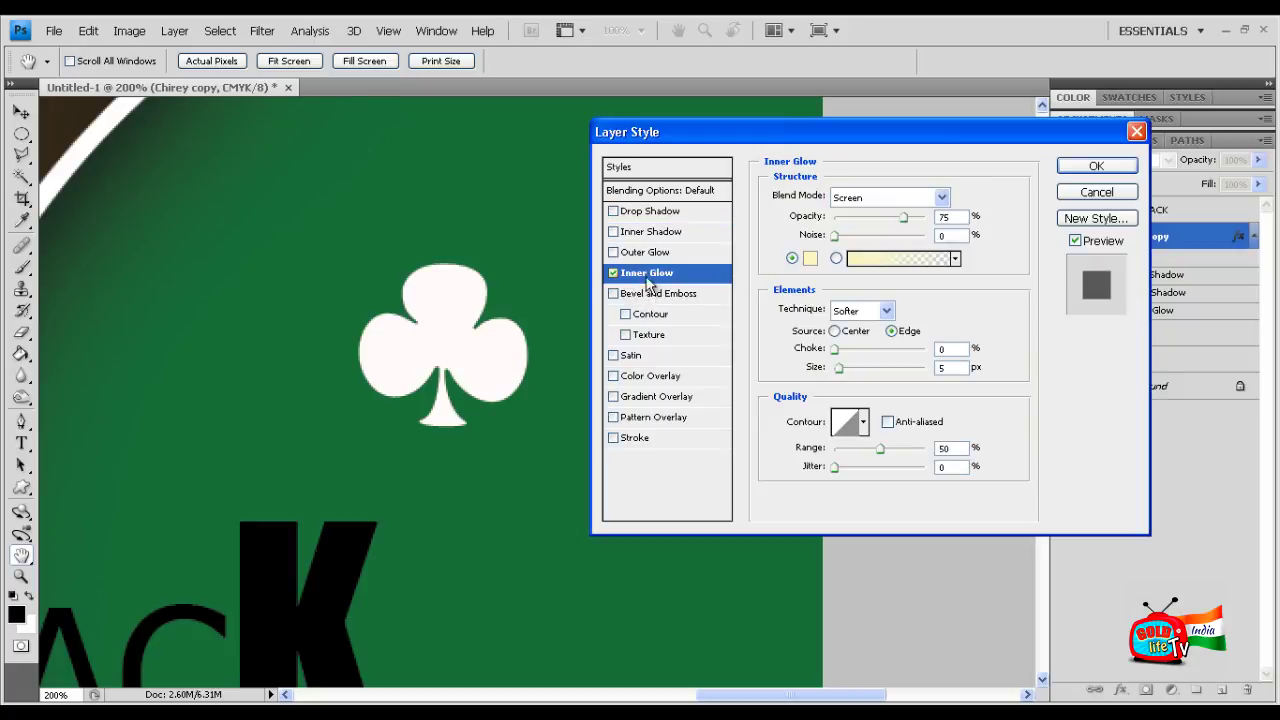
click(810, 258)
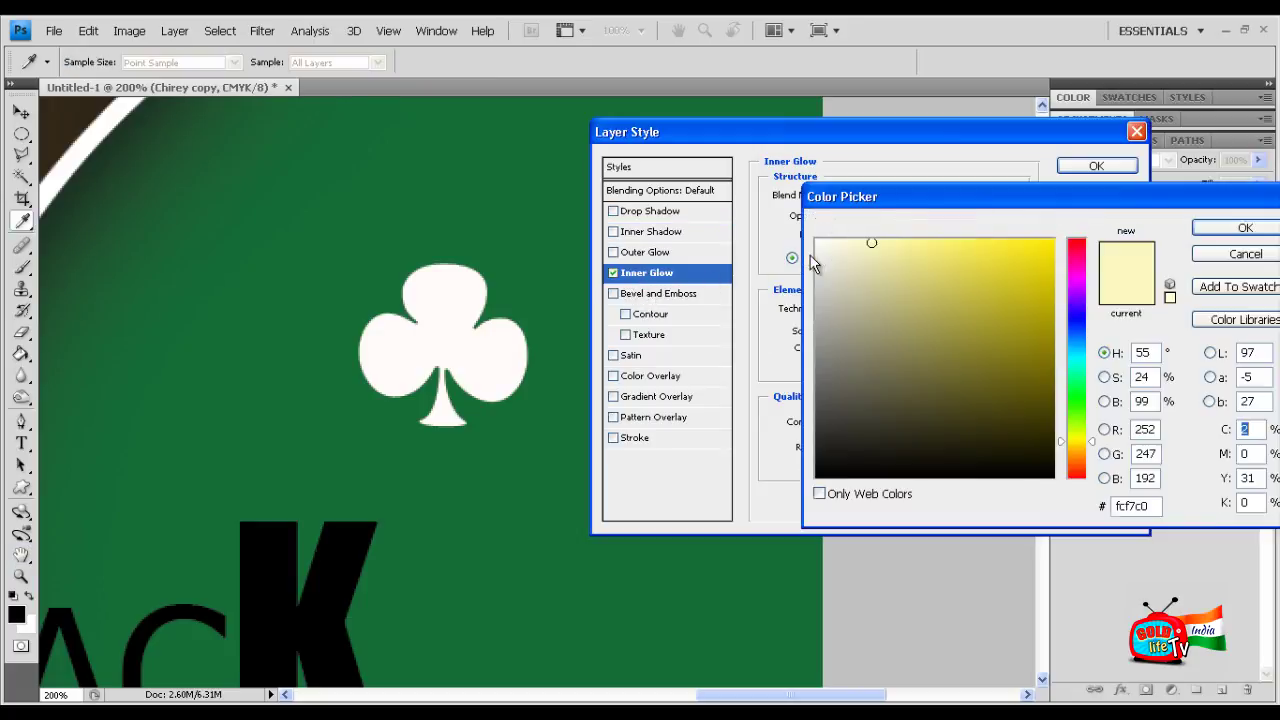
click(1242, 253)
click(613, 272)
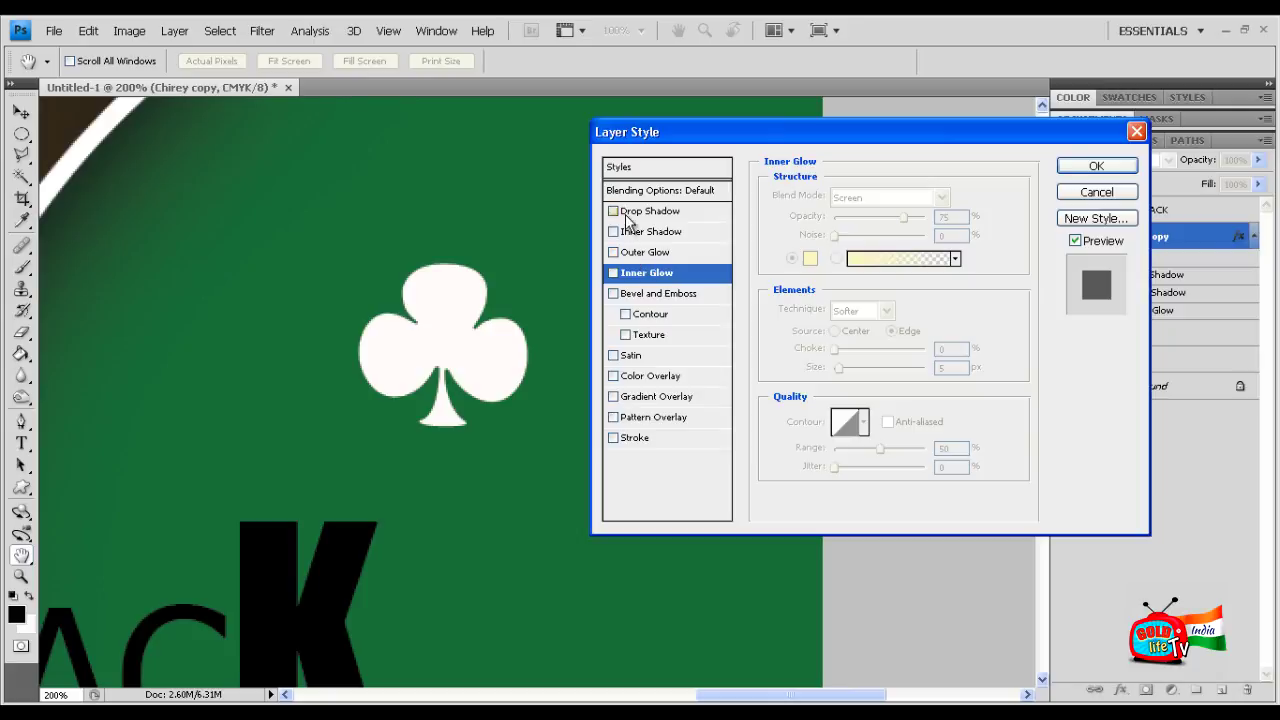
click(630, 213)
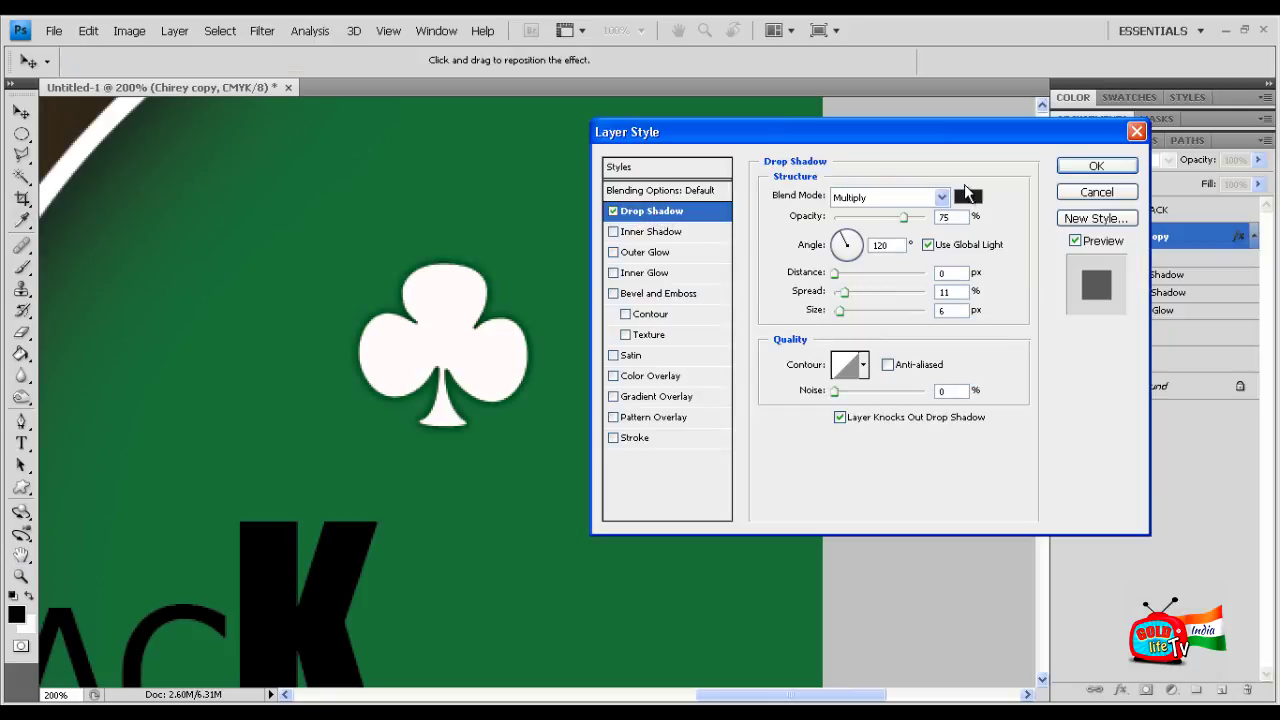
Try red then black drop shadows at 34 px distance, then replace them with an Outer Glow
click(968, 195)
click(1053, 241)
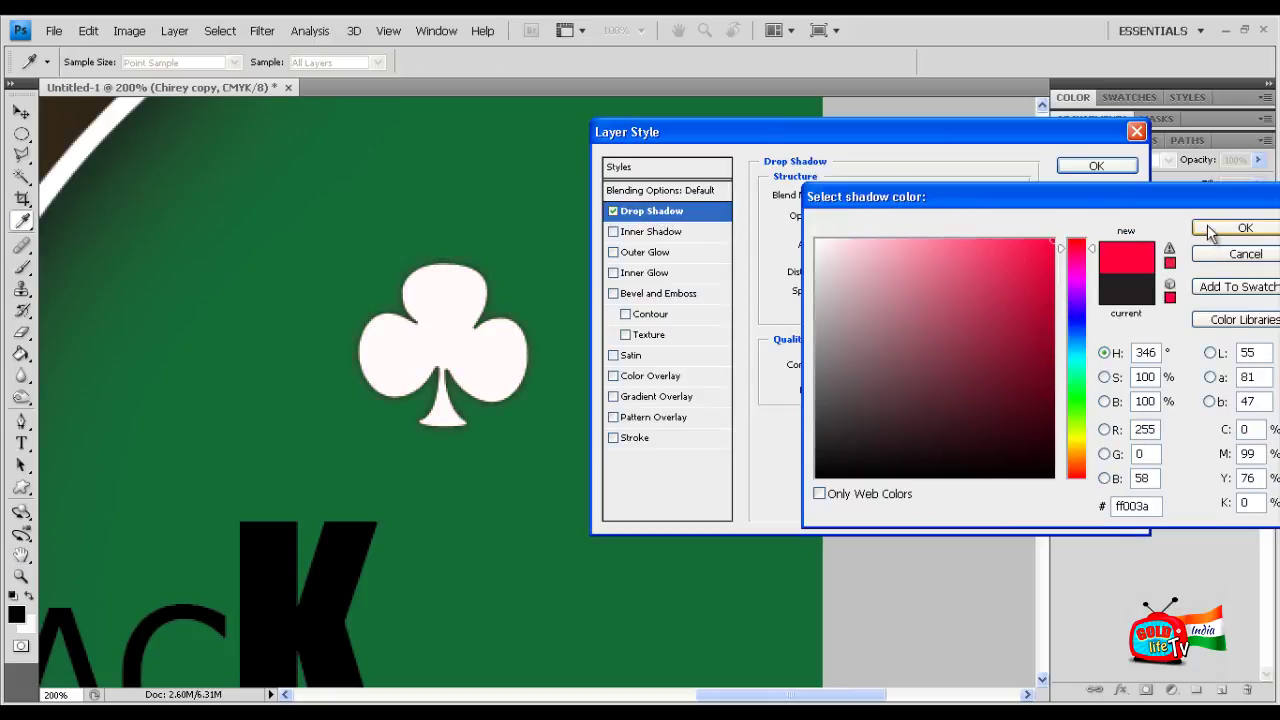
click(1210, 230)
drag(838, 273, 866, 273)
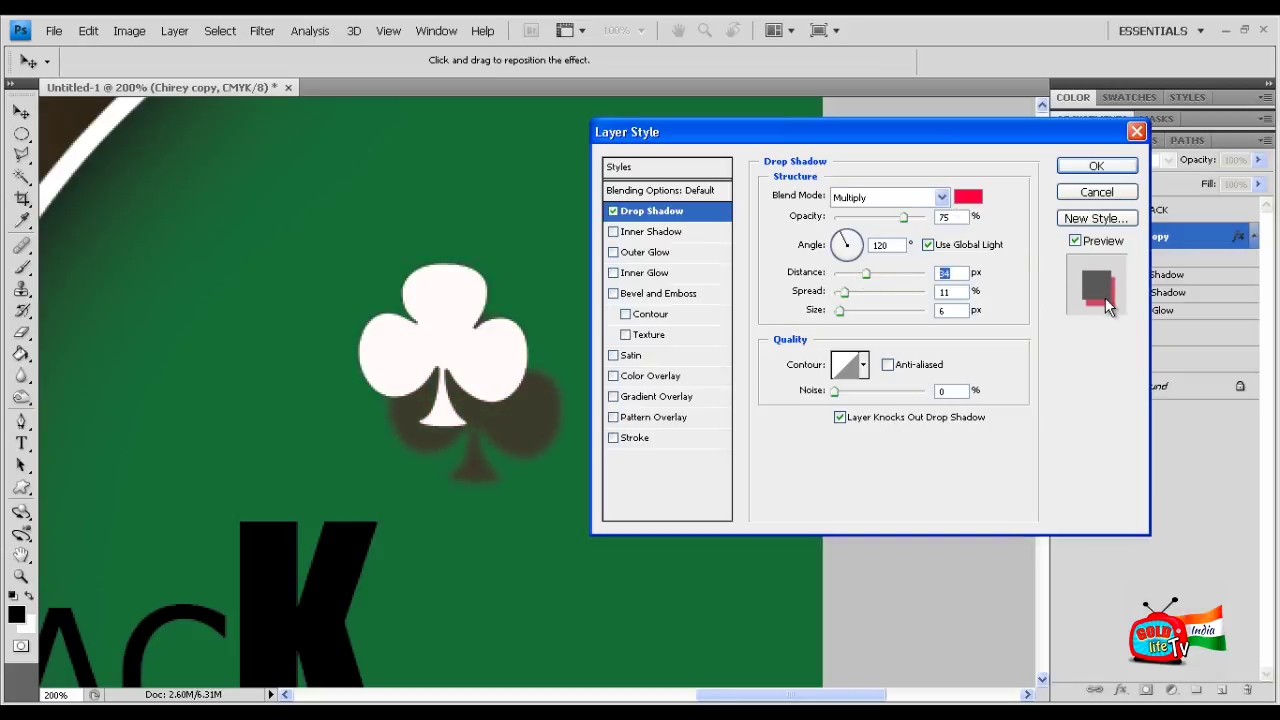
click(968, 197)
click(962, 314)
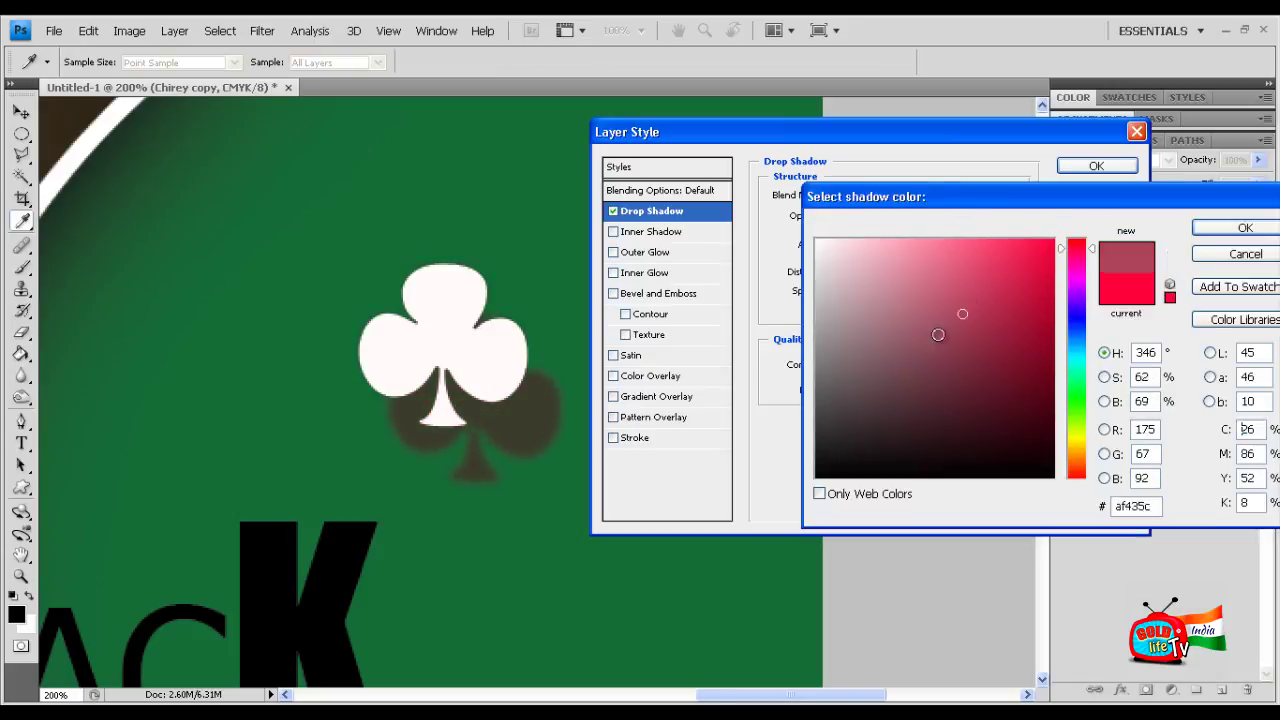
drag(938, 334, 774, 516)
click(1227, 235)
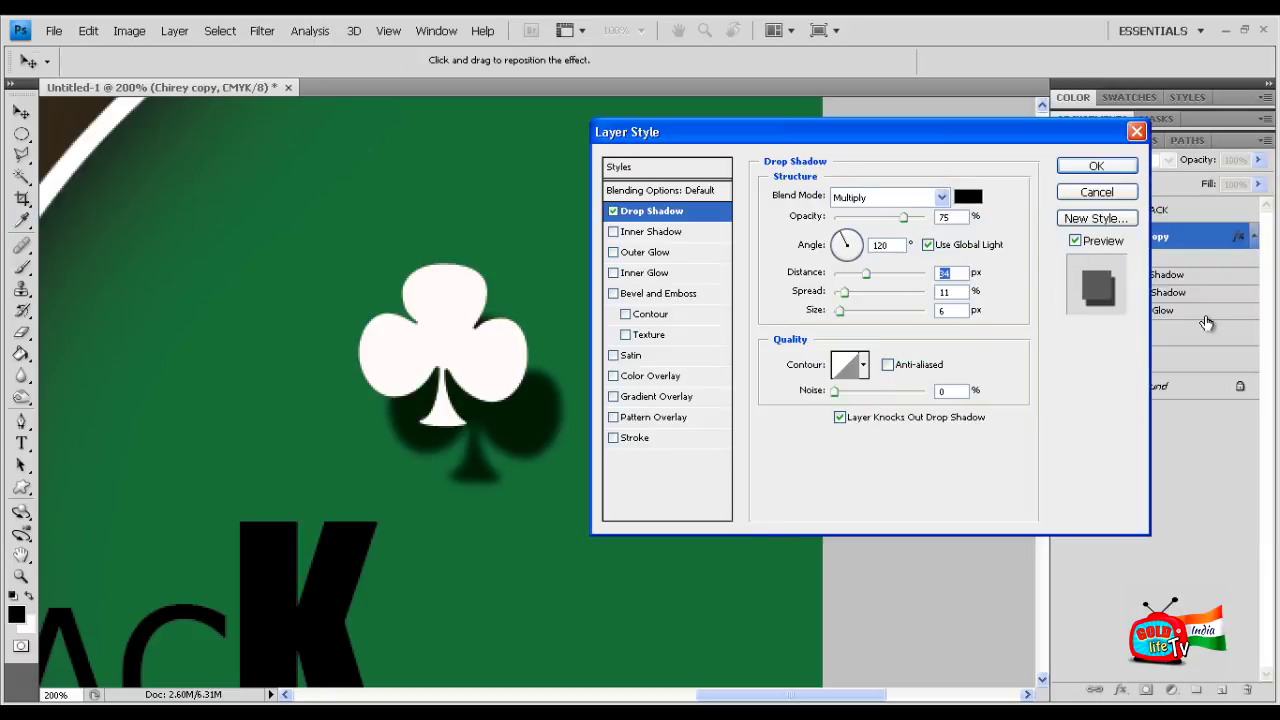
click(613, 212)
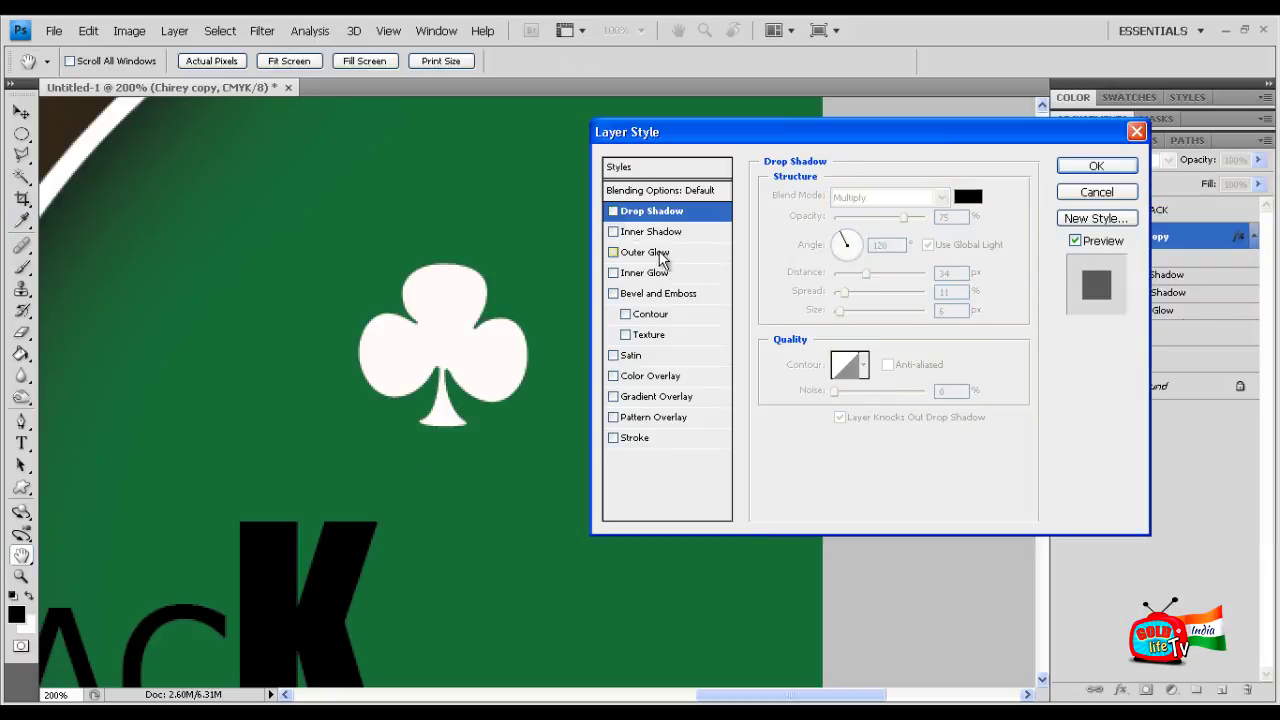
click(650, 252)
Try red and green glow colours, settle on near-white, then swap Outer Glow for Inner Glow
click(810, 259)
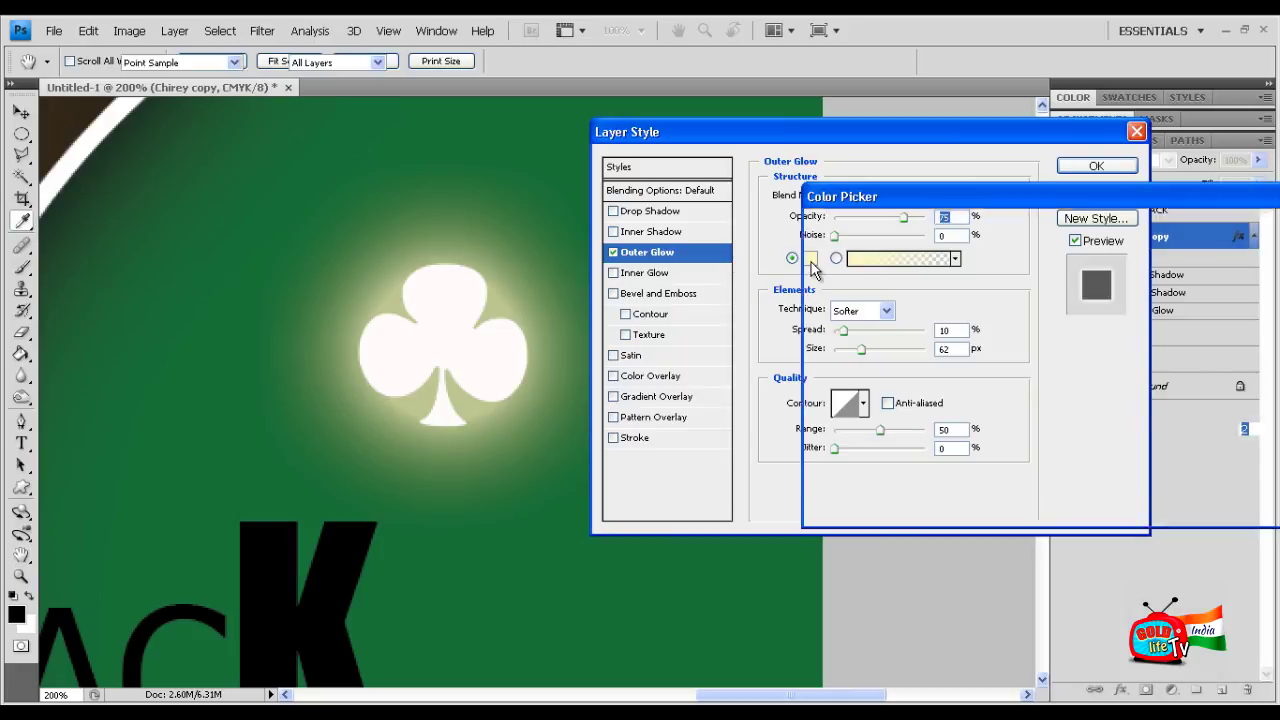
drag(1076, 265, 1049, 253)
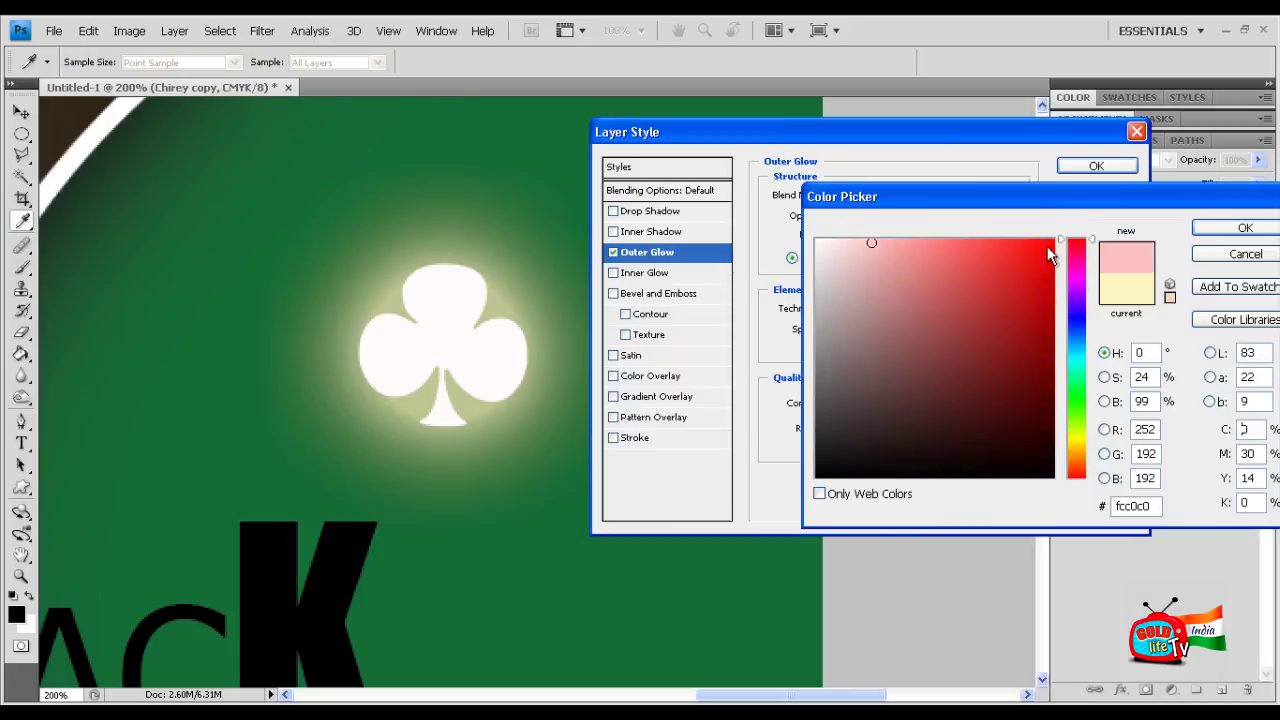
click(1043, 241)
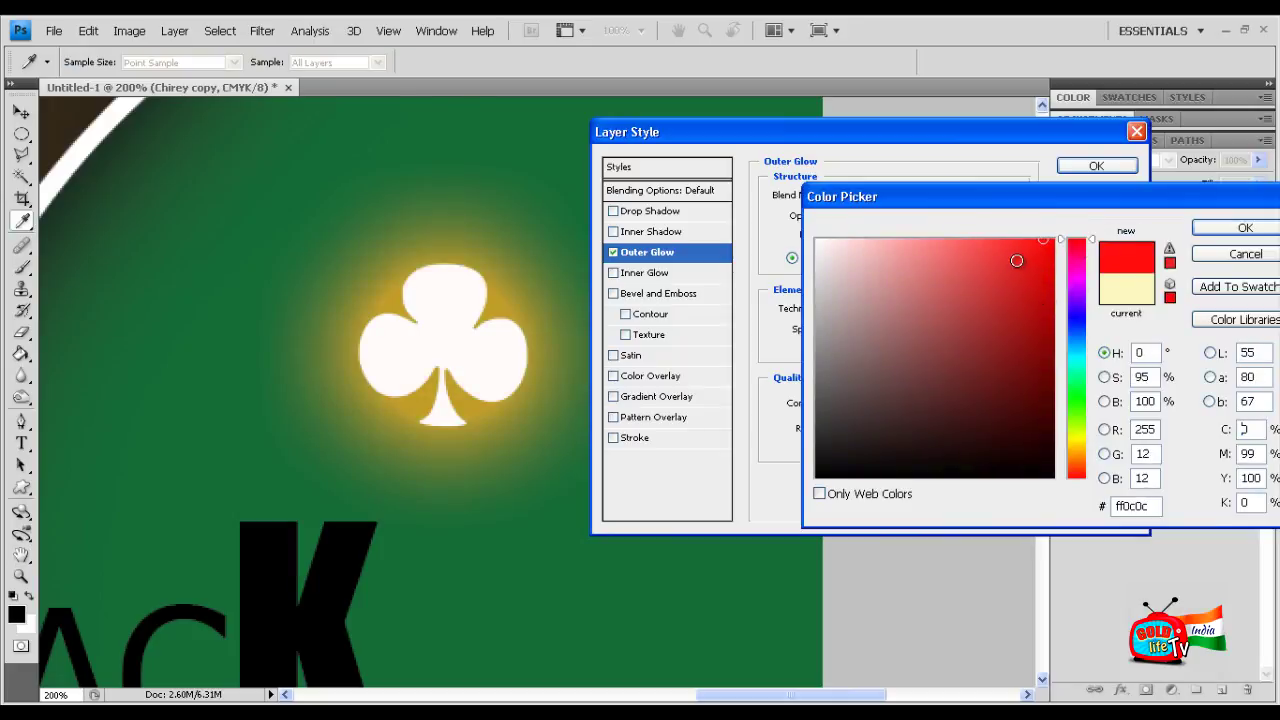
click(1045, 336)
click(1072, 414)
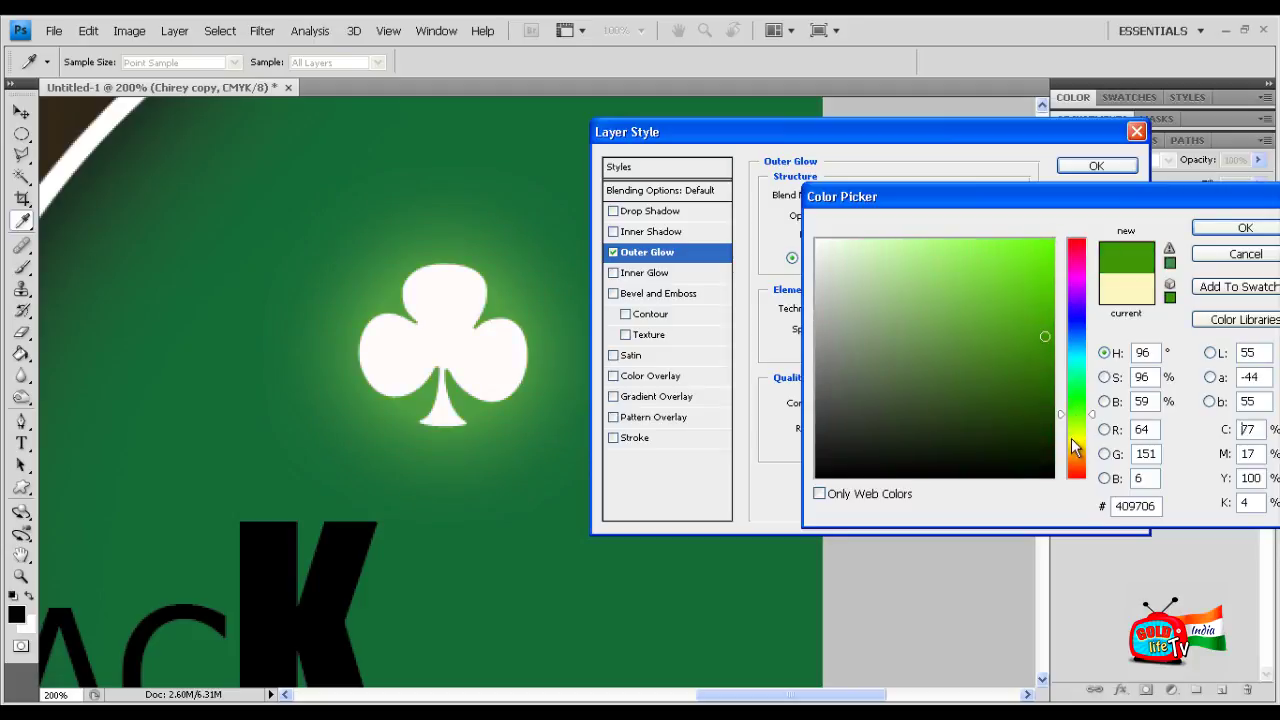
drag(645, 323, 638, 308)
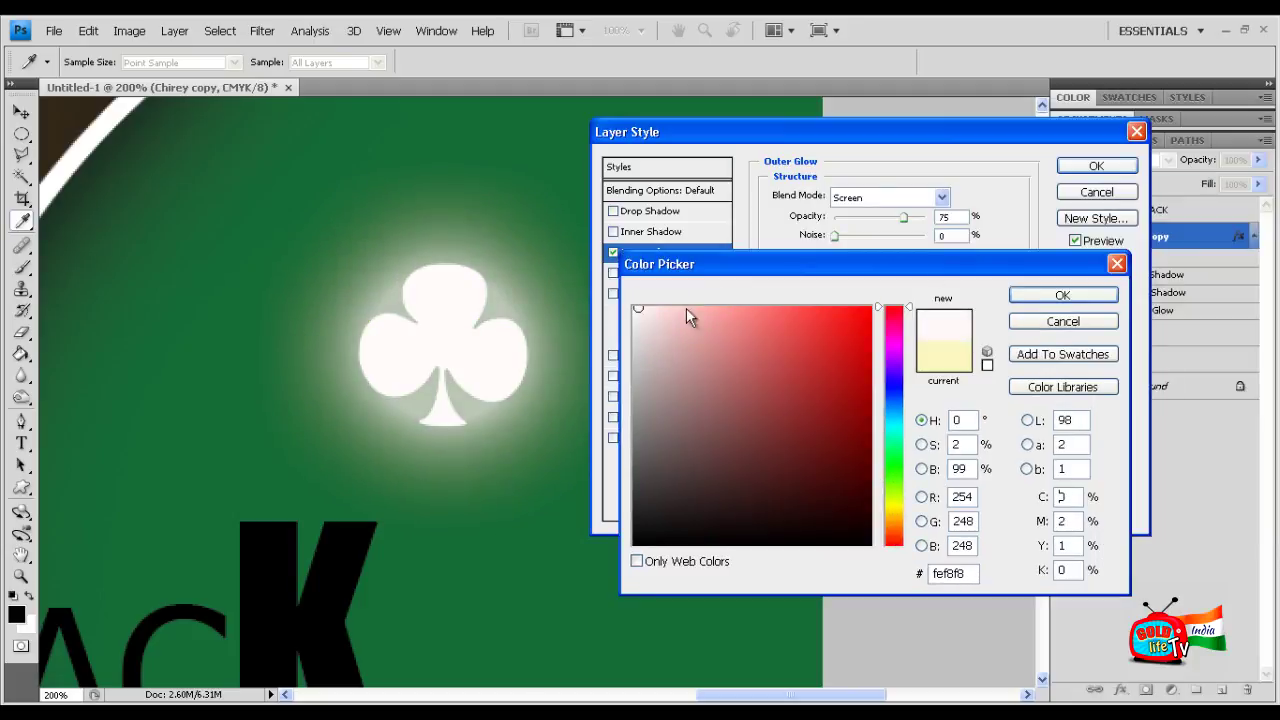
click(1062, 295)
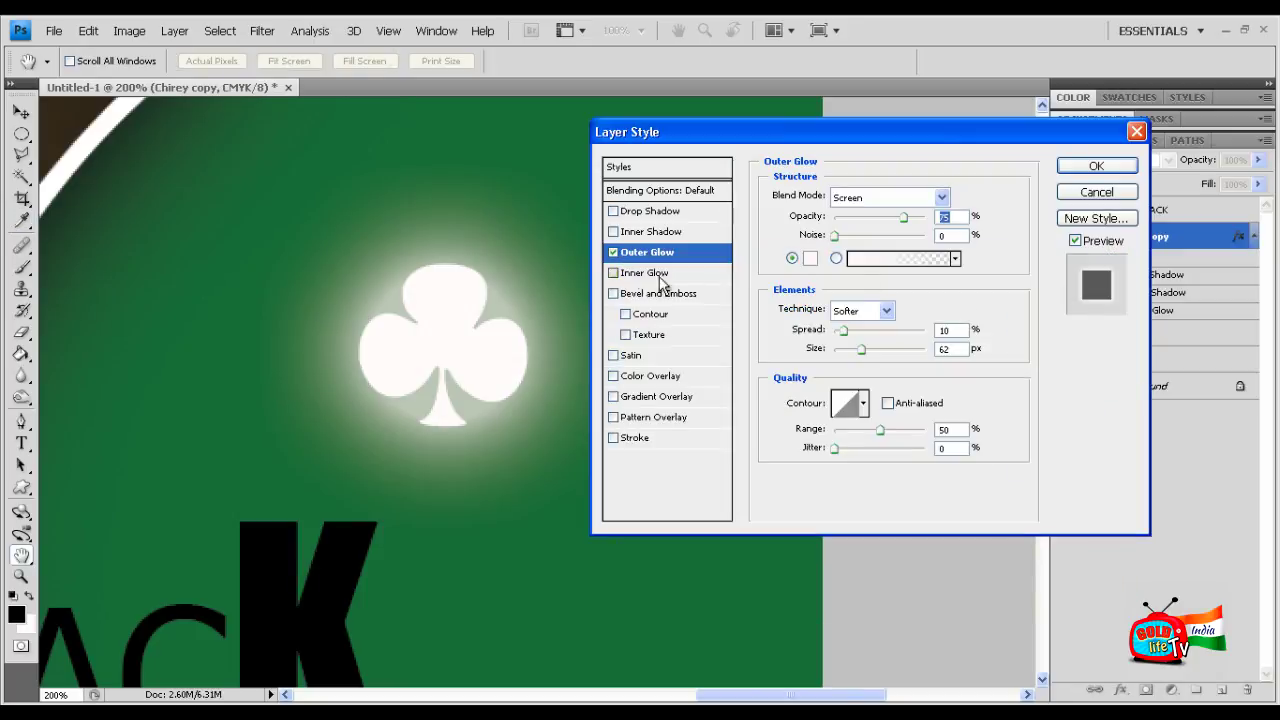
click(613, 252)
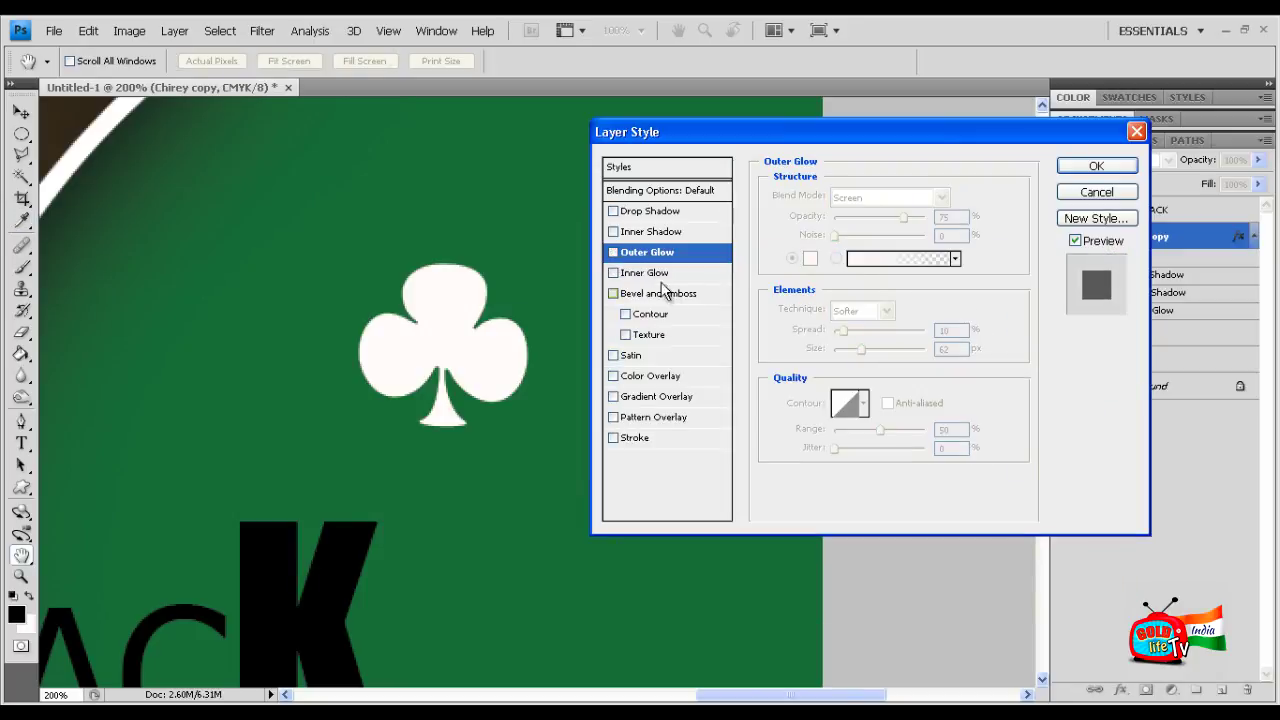
click(614, 273)
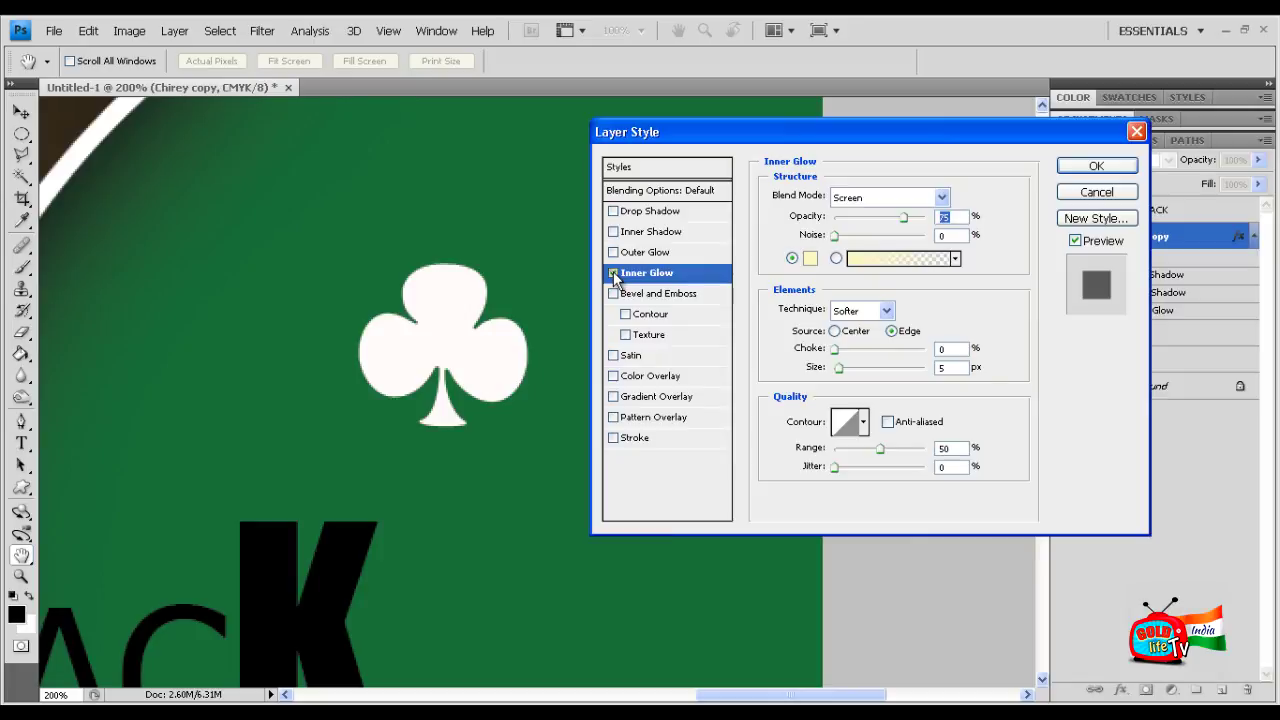
Turn off the club's Inner Glow effect
click(613, 273)
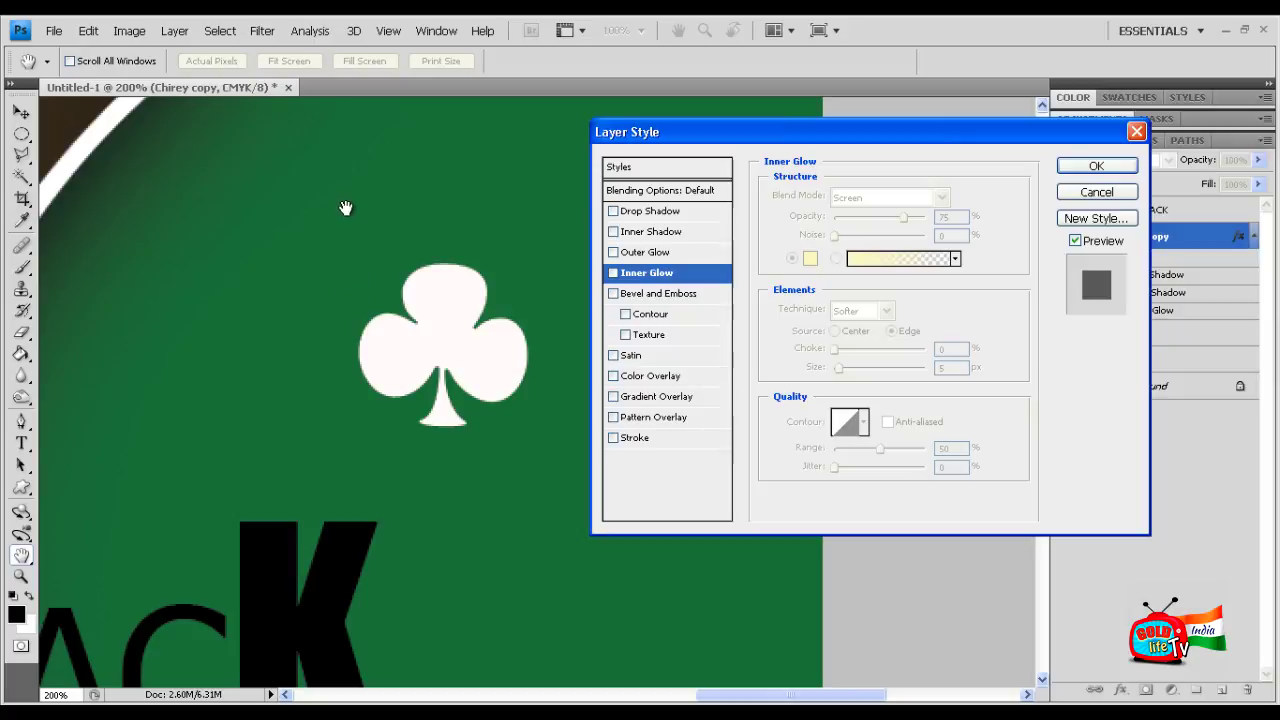
Try a Bevel and Emboss on the club at 1000% depth and 3 px size, then disable it
click(677, 295)
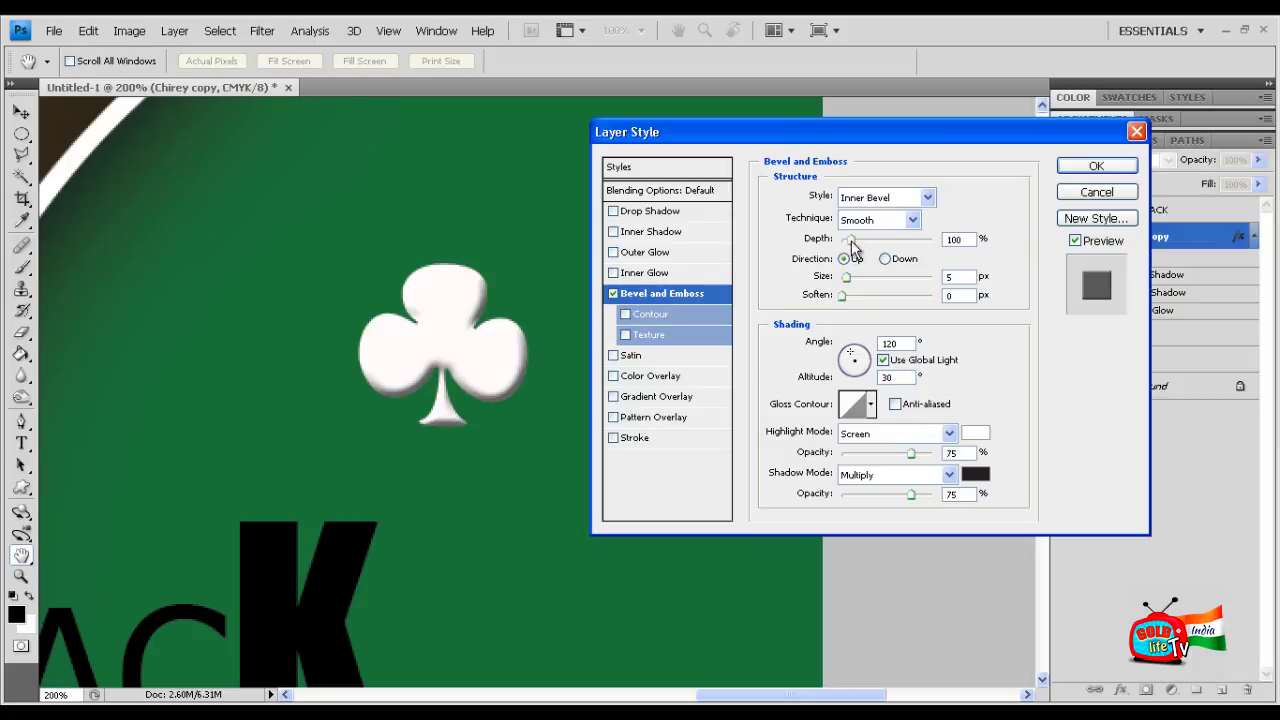
mouse_move(850, 240)
mouse_down()
mouse_move(876, 238)
mouse_move(846, 279)
mouse_move(853, 295)
mouse_move(843, 283)
mouse_move(858, 242)
mouse_move(842, 246)
mouse_move(995, 236)
mouse_up()
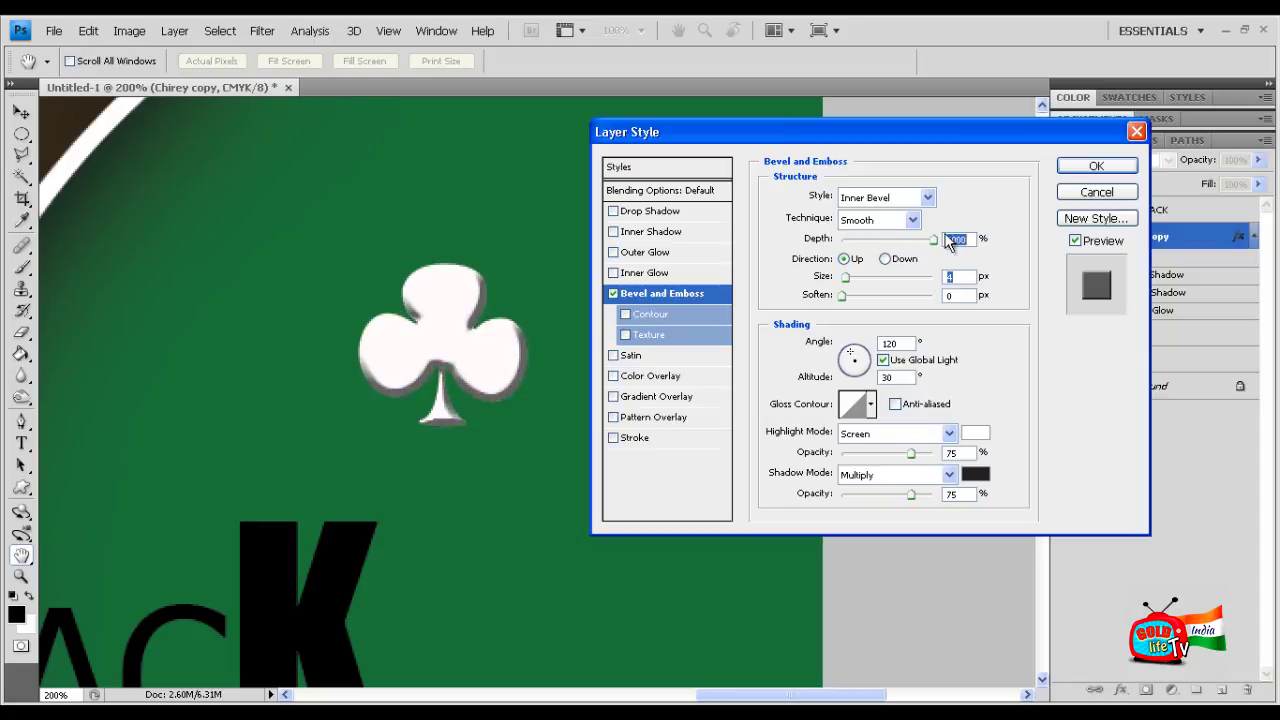
click(850, 283)
mouse_move(848, 282)
mouse_down()
mouse_move(983, 289)
mouse_move(826, 284)
mouse_up()
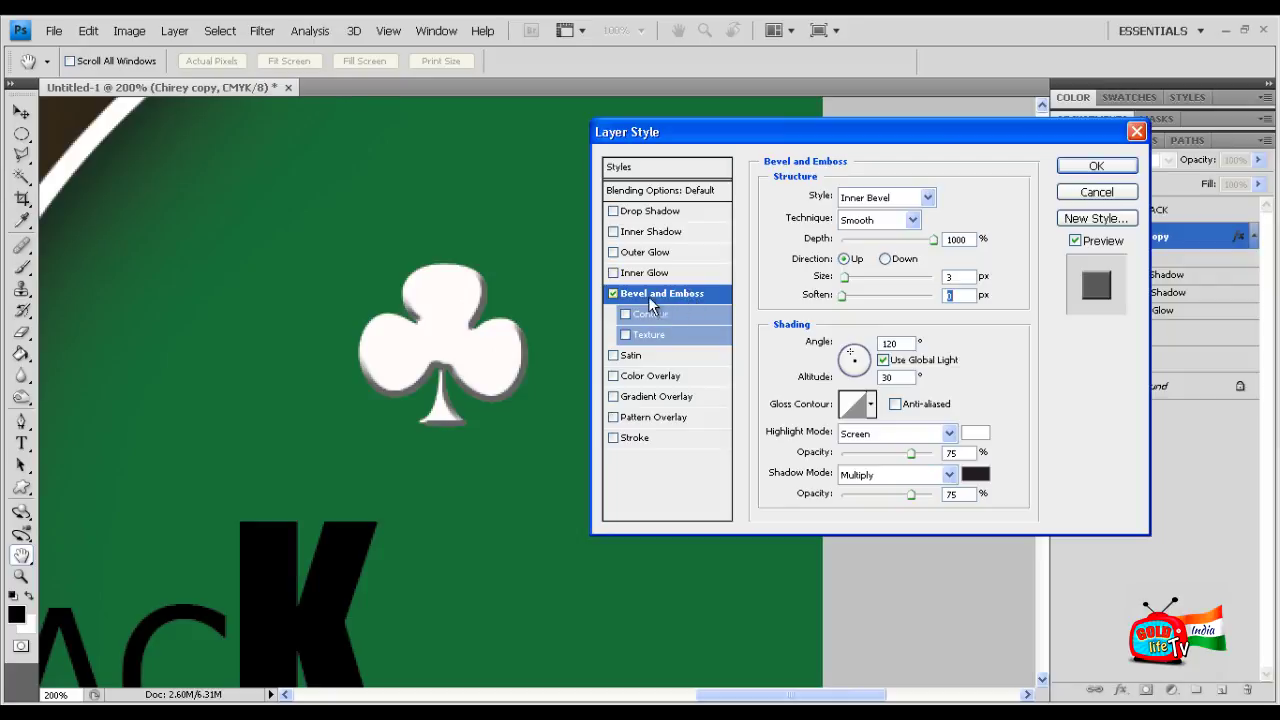
click(613, 294)
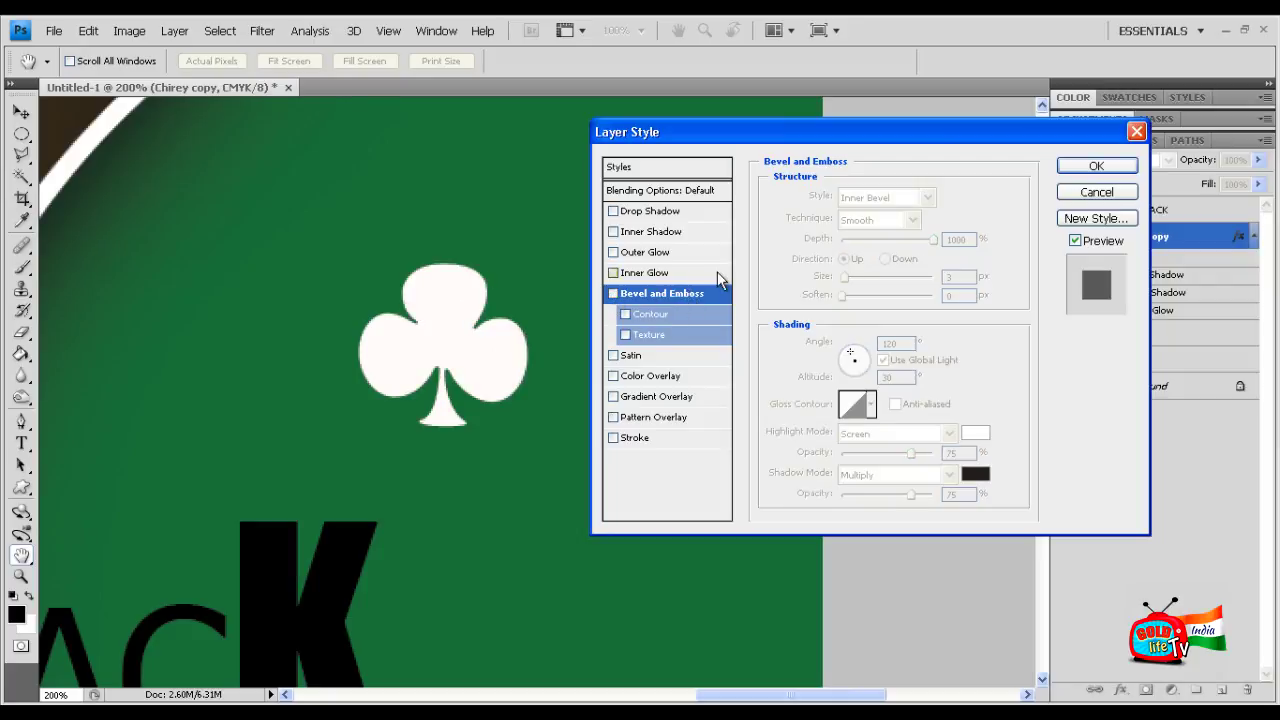
Try several texture patterns on the club's bevel, then remove both texture and bevel
click(651, 334)
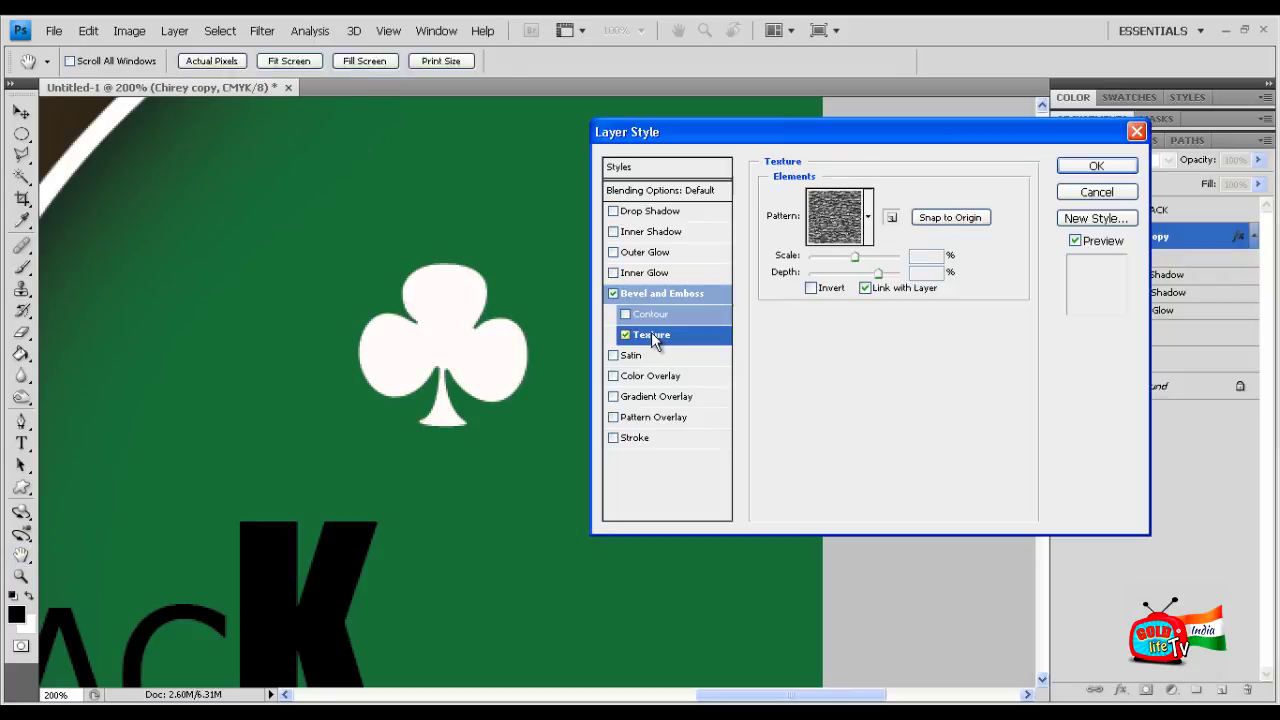
click(868, 216)
click(805, 274)
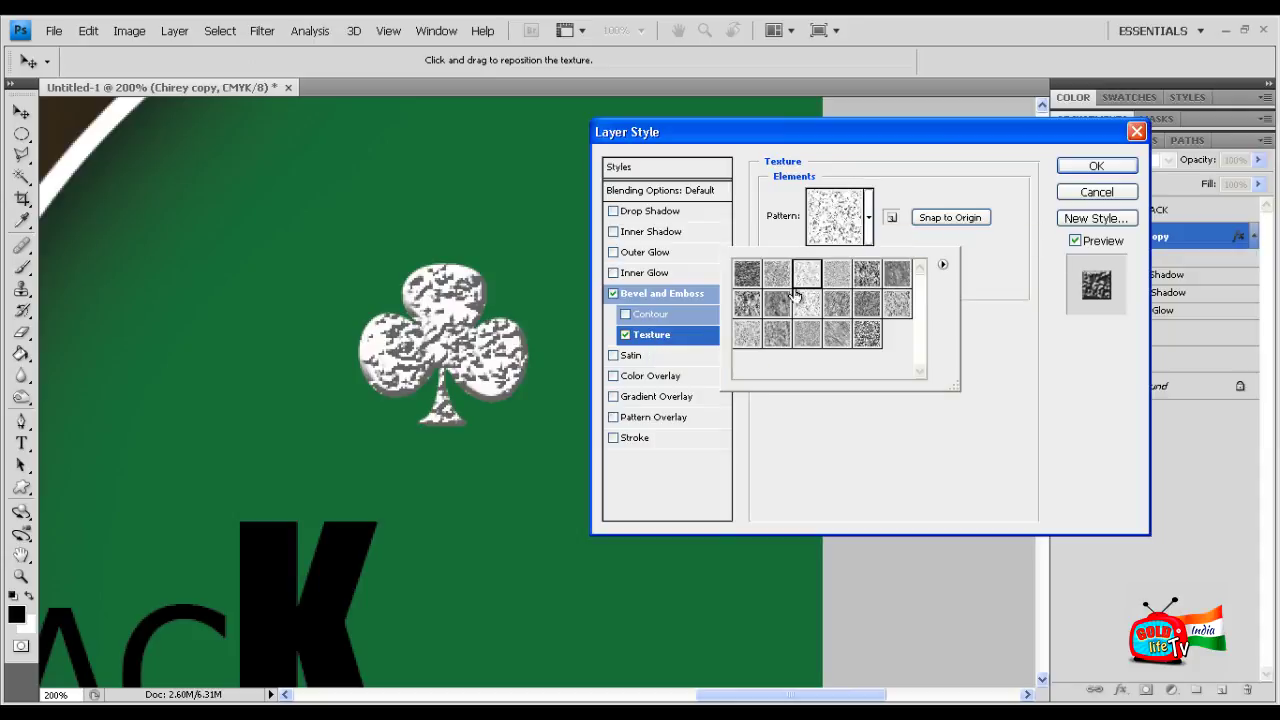
click(777, 333)
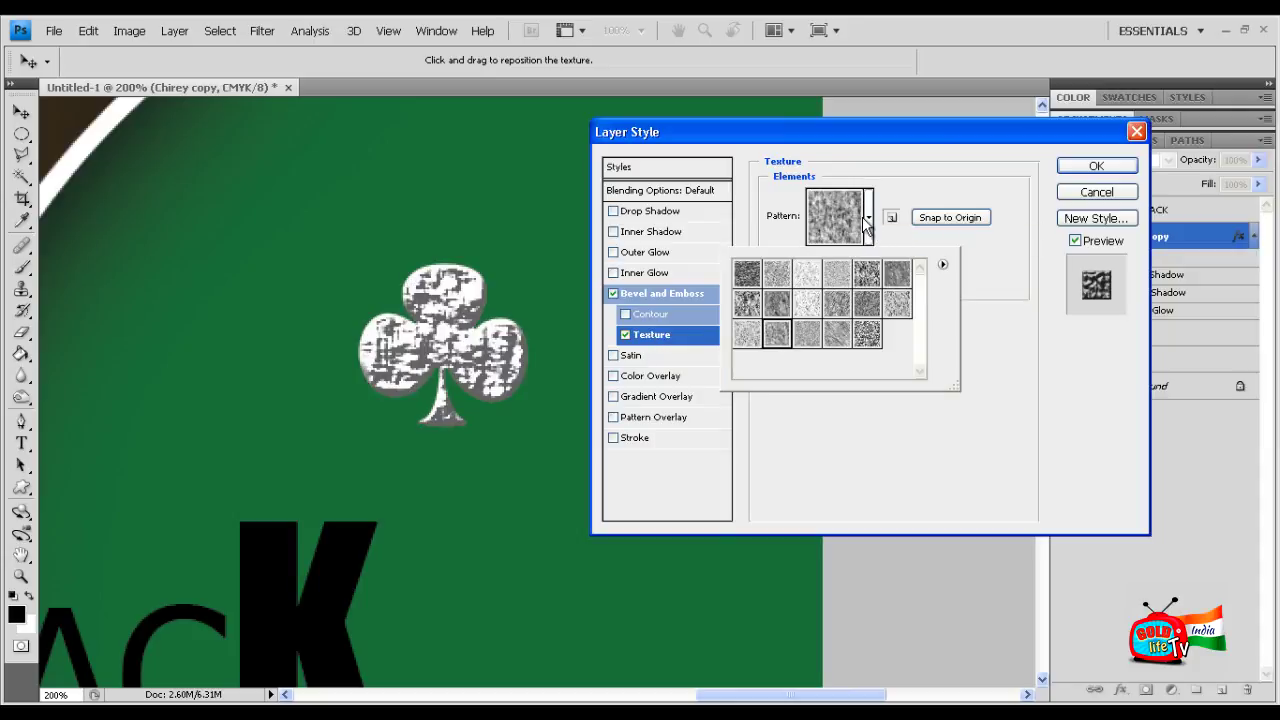
click(747, 273)
click(777, 273)
click(922, 404)
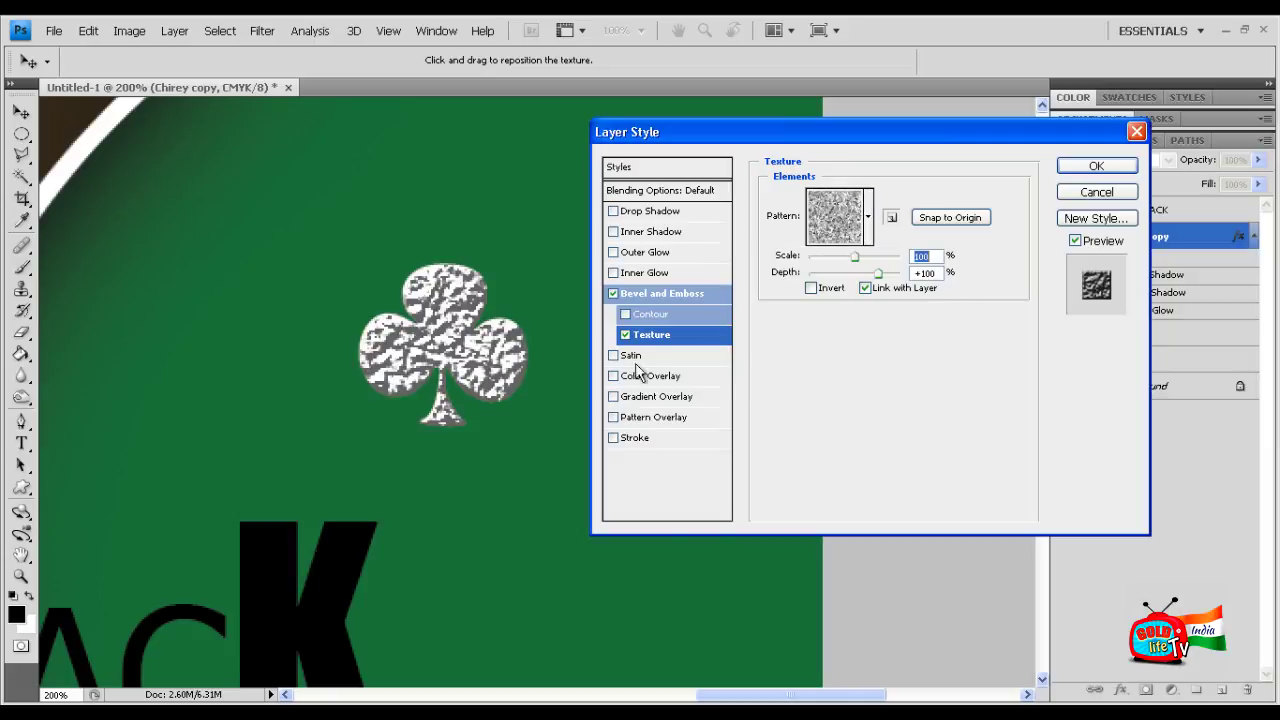
click(626, 335)
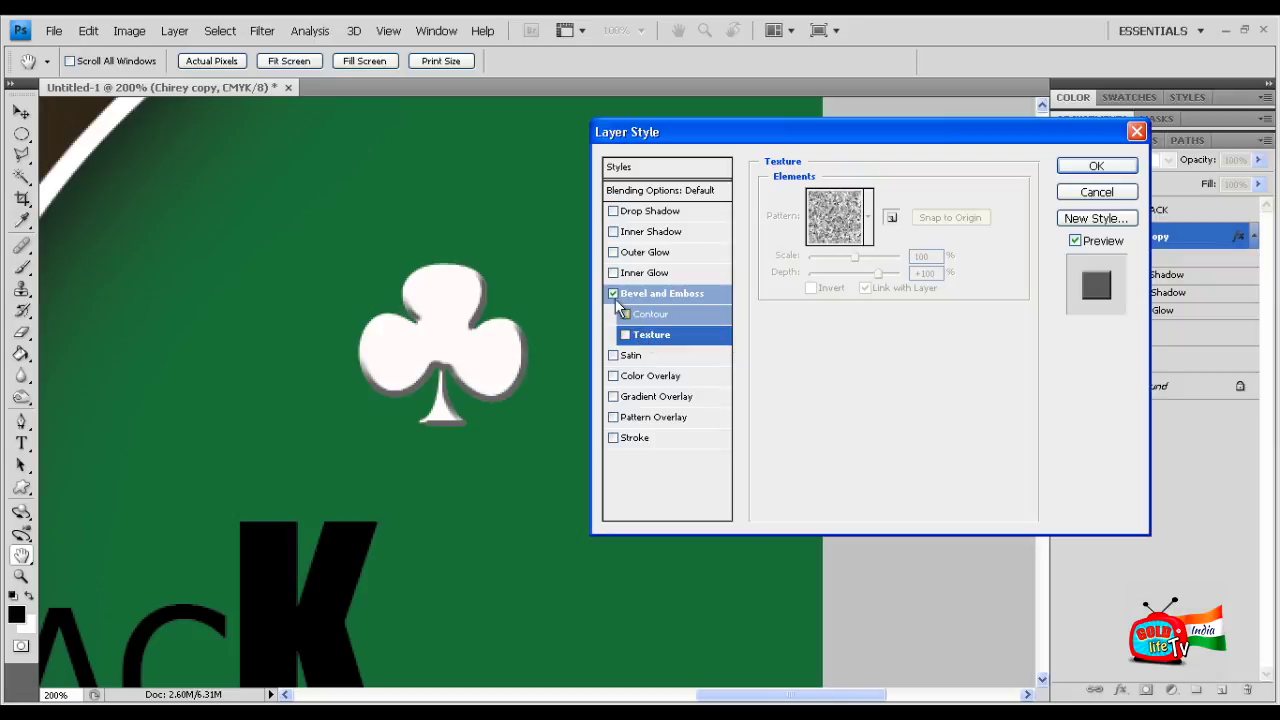
click(613, 294)
Try a rocky Pattern Overlay on the club and switch it off
click(614, 417)
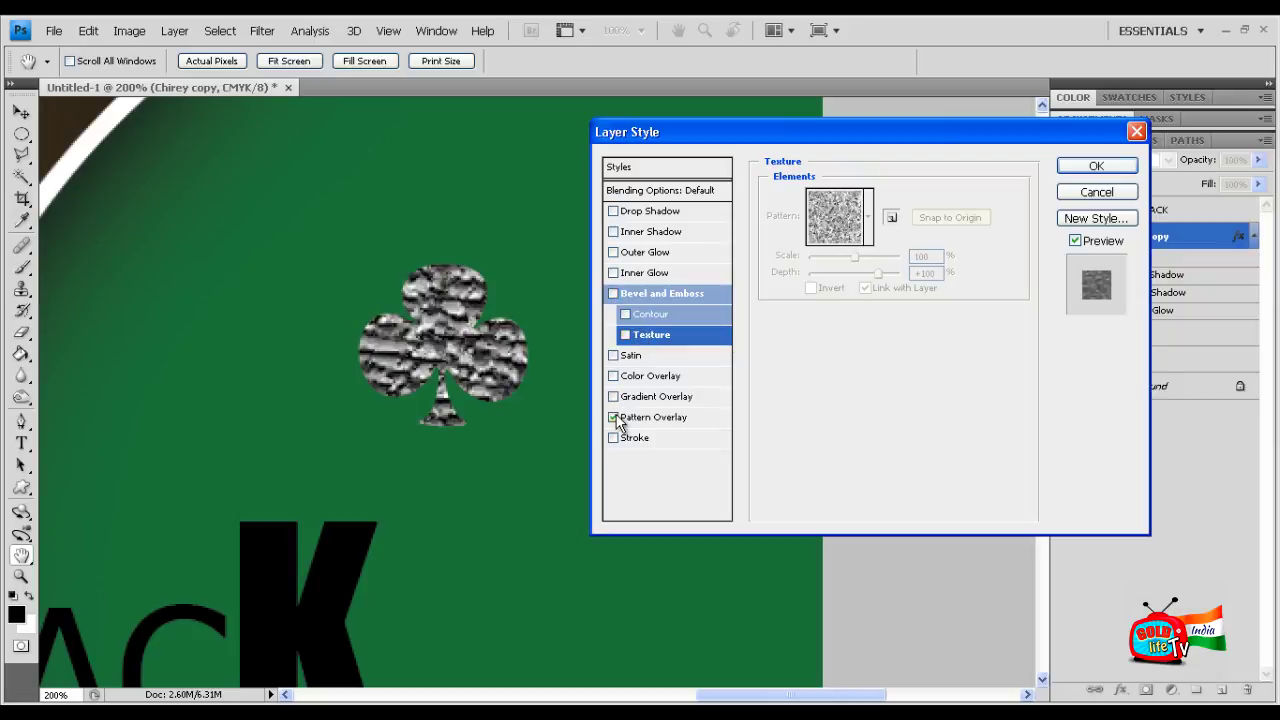
click(652, 420)
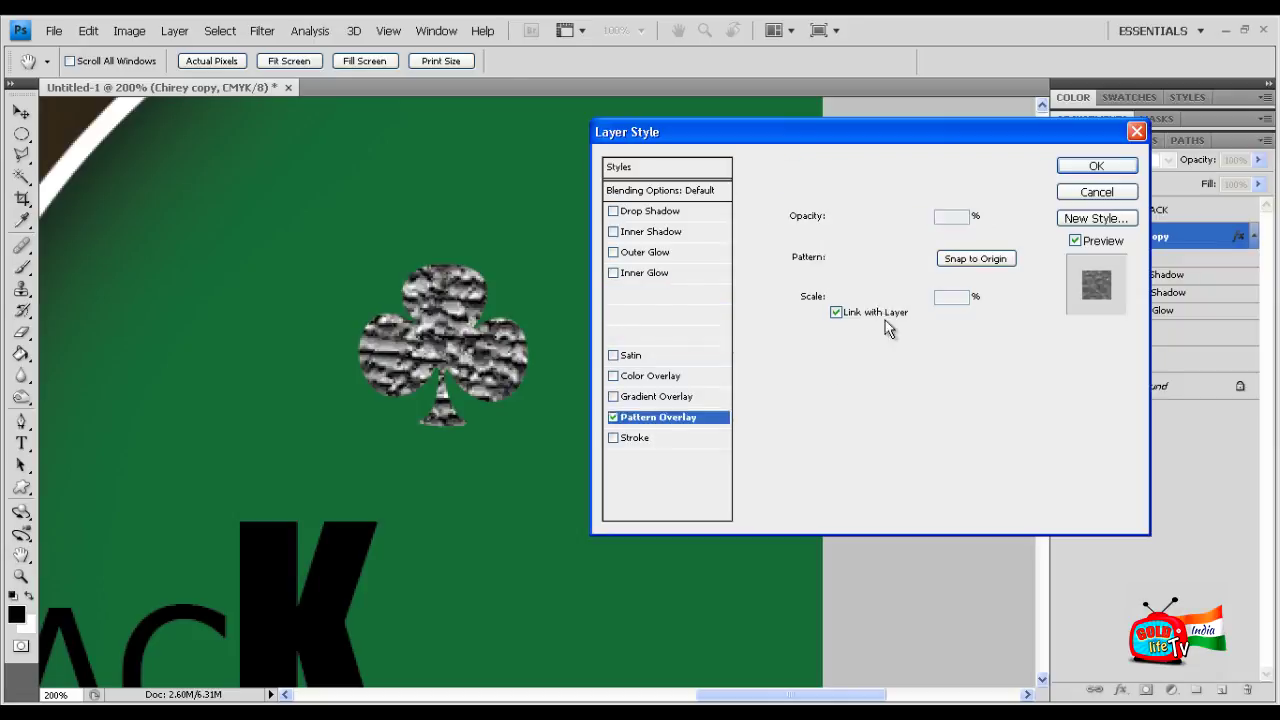
click(613, 417)
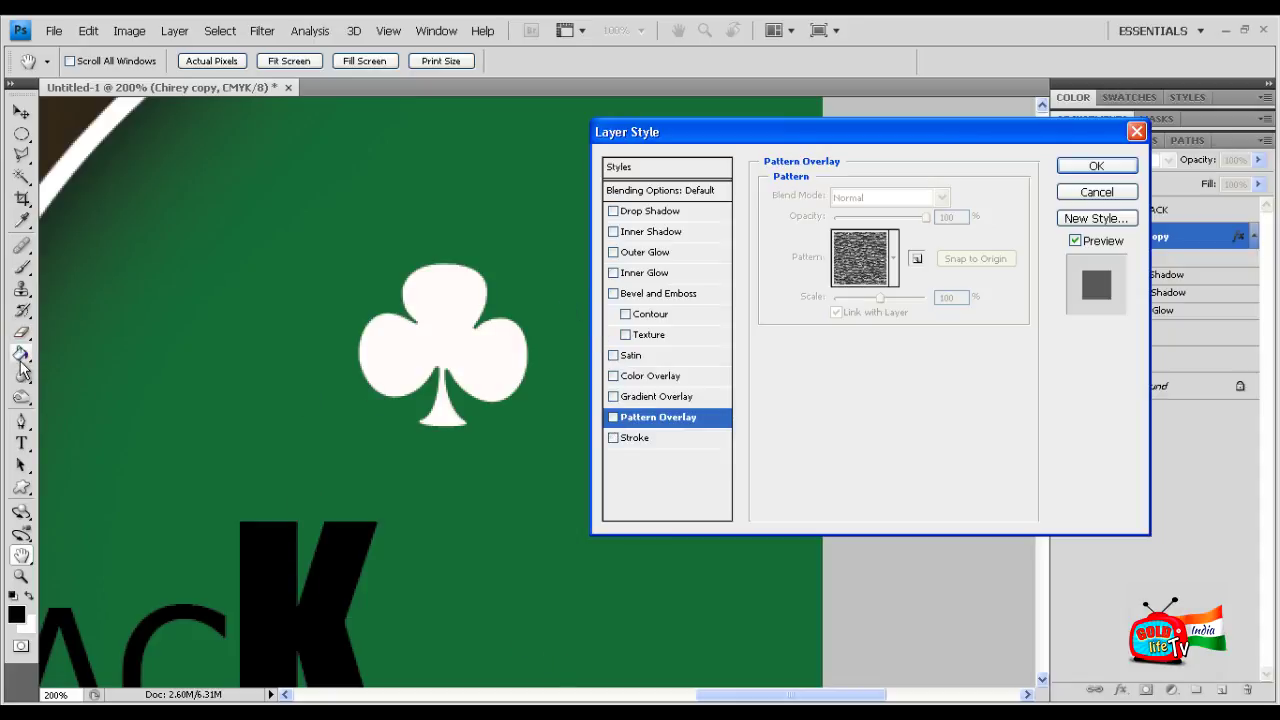
Try red-green, violet-orange and blue-red-yellow gradient overlays, discard them, and apply a red Color Overlay
click(676, 396)
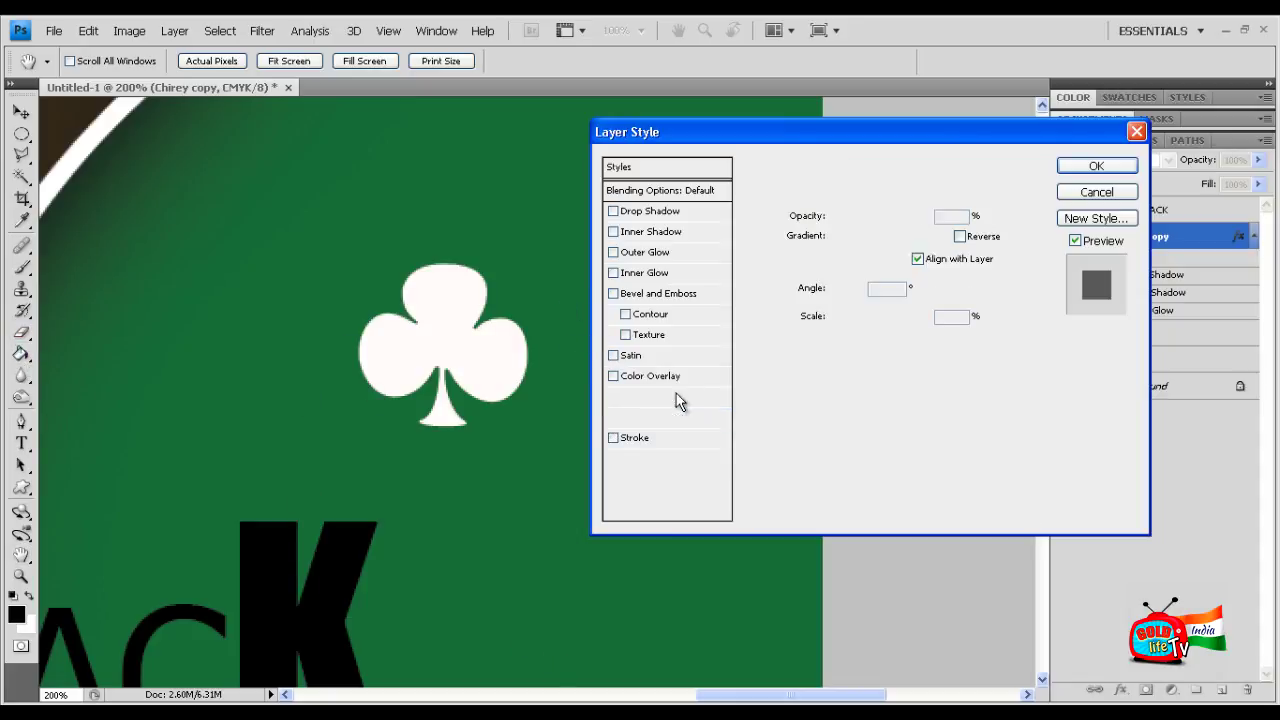
click(939, 237)
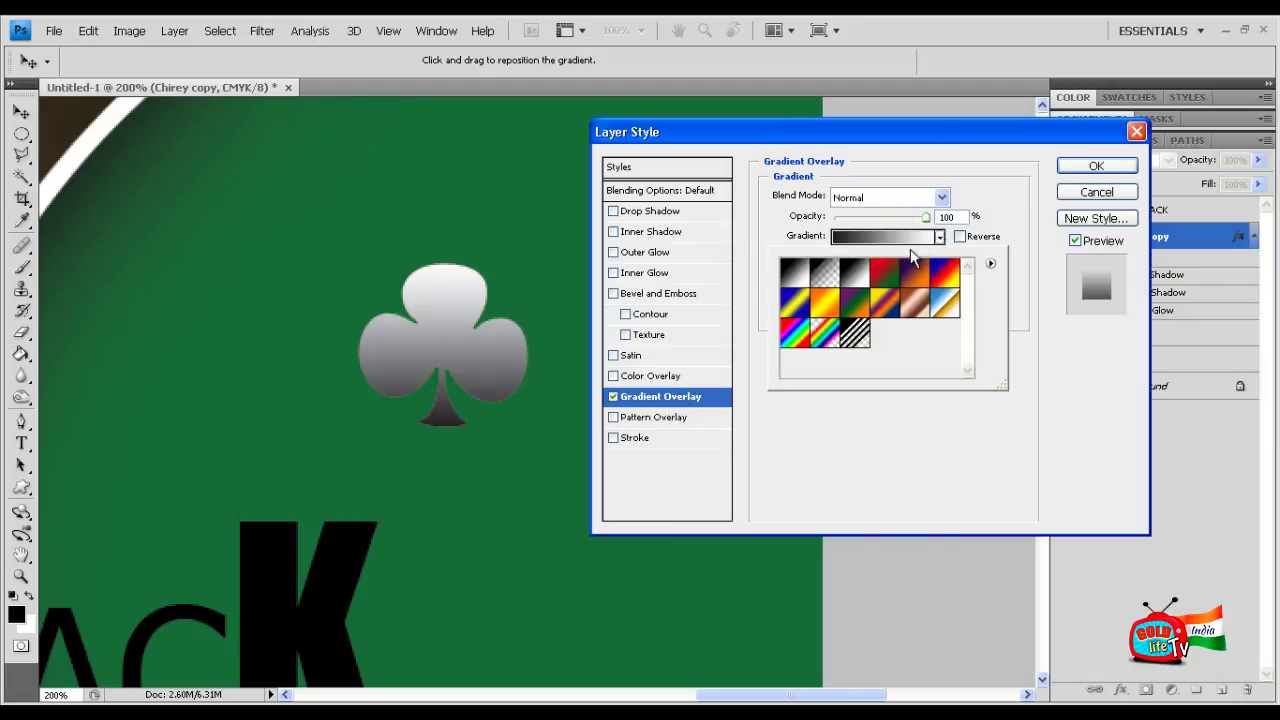
click(875, 273)
click(911, 274)
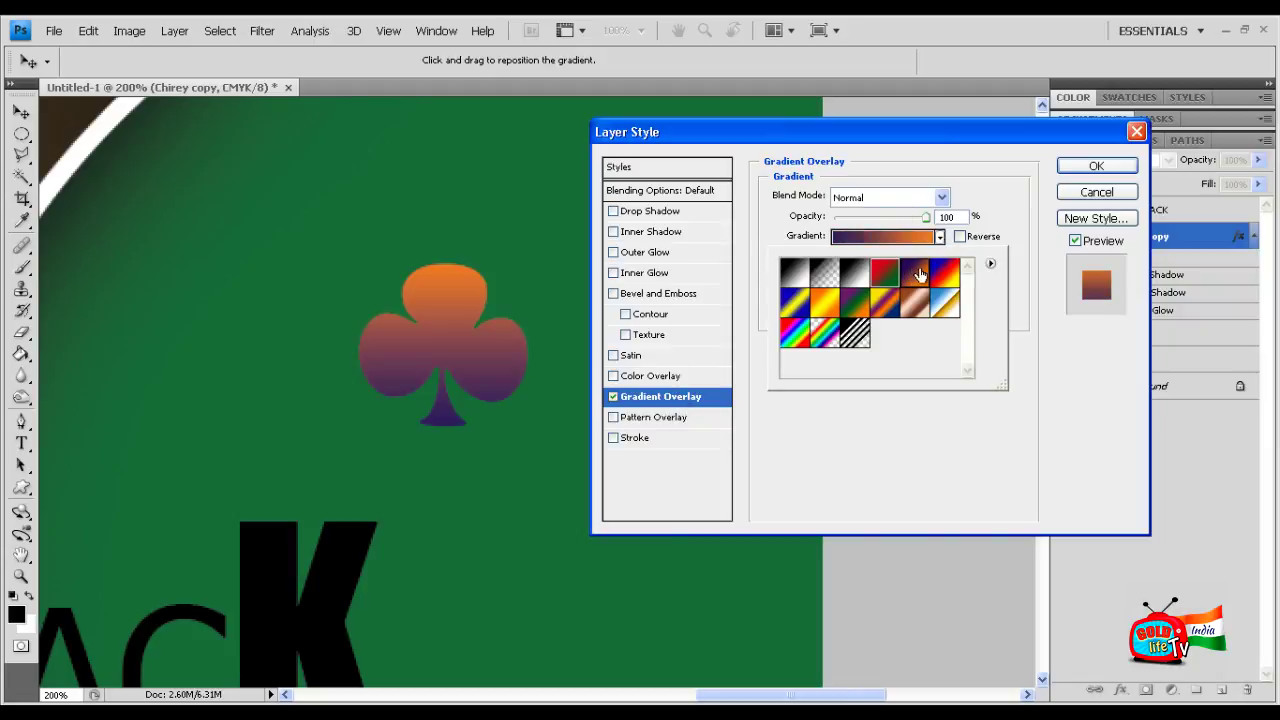
click(950, 277)
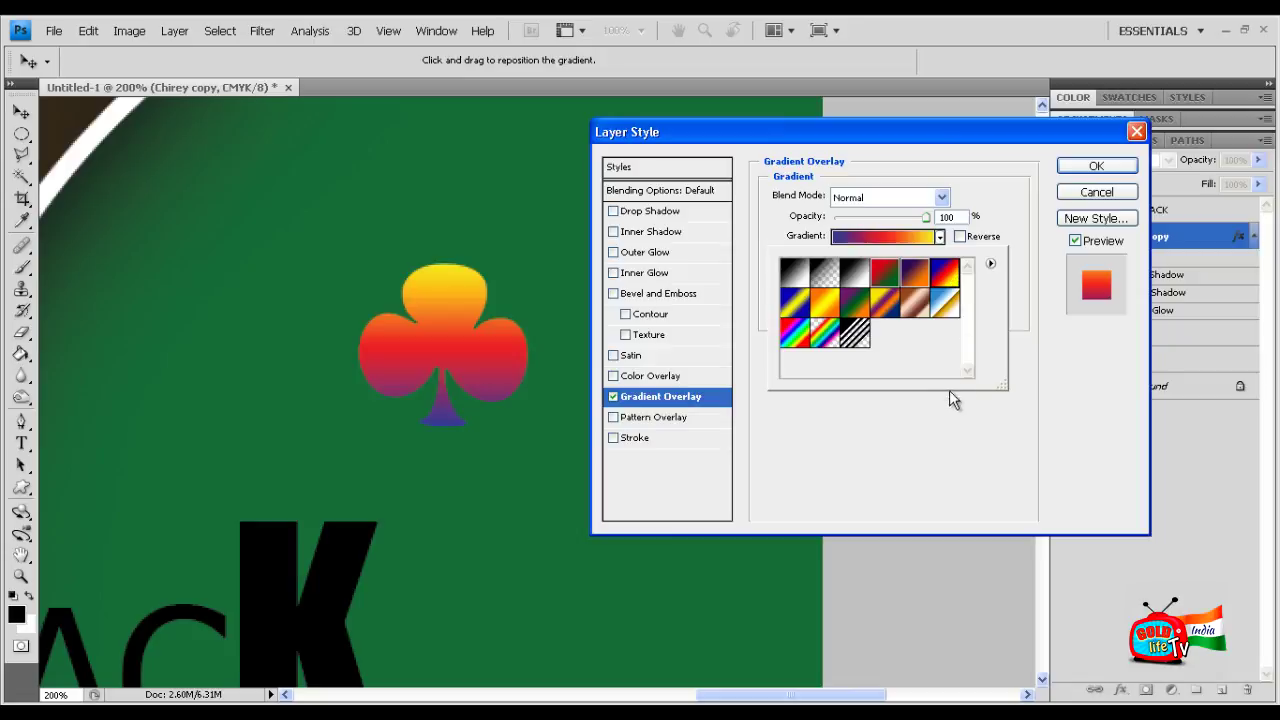
click(793, 272)
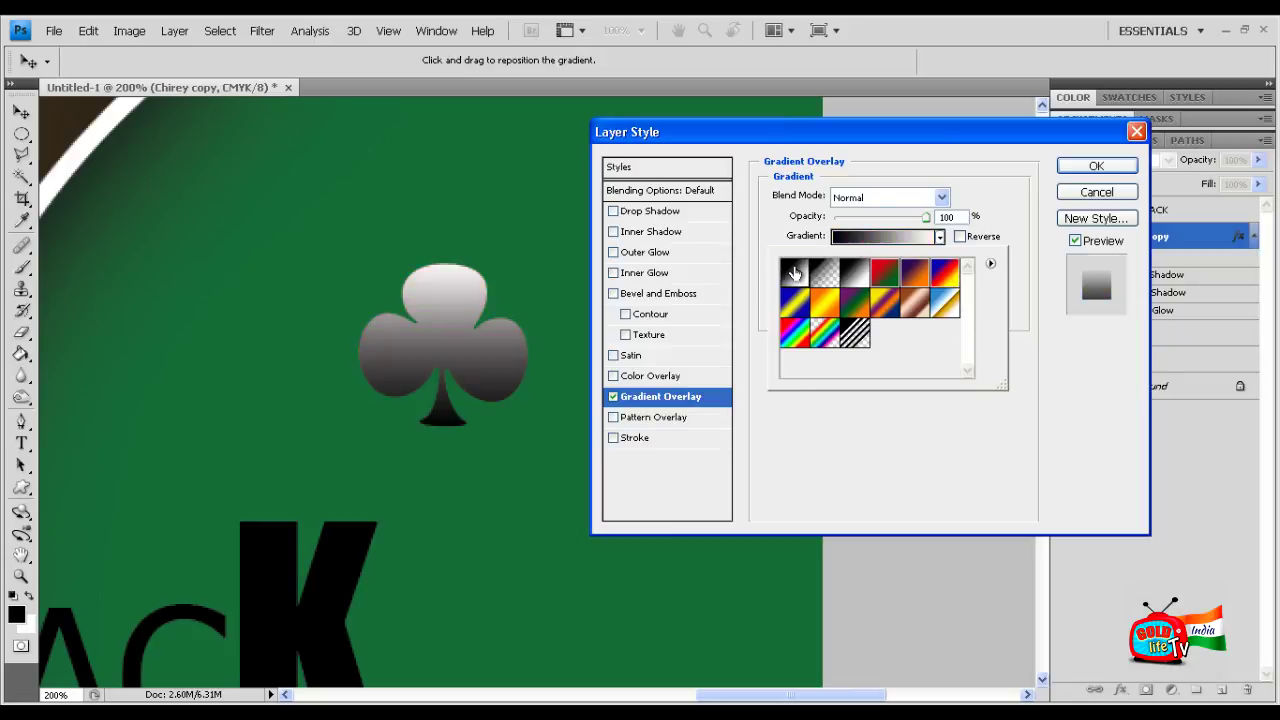
click(943, 238)
click(613, 396)
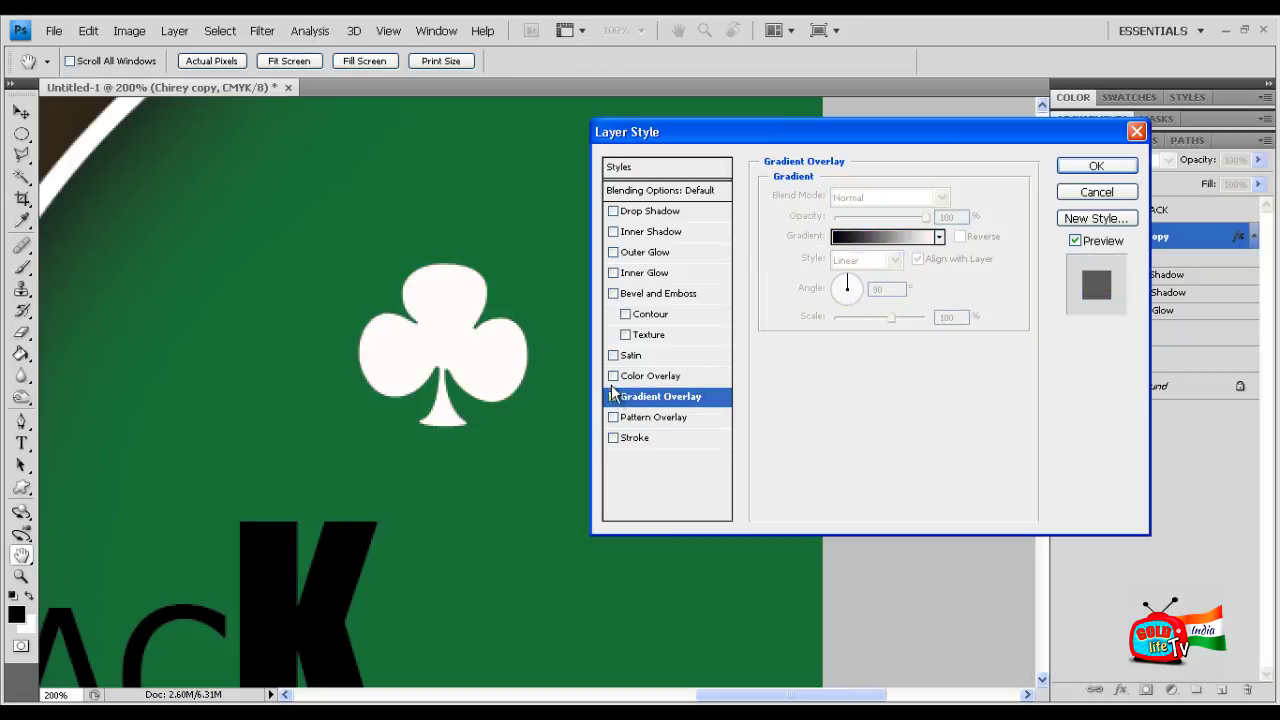
click(645, 380)
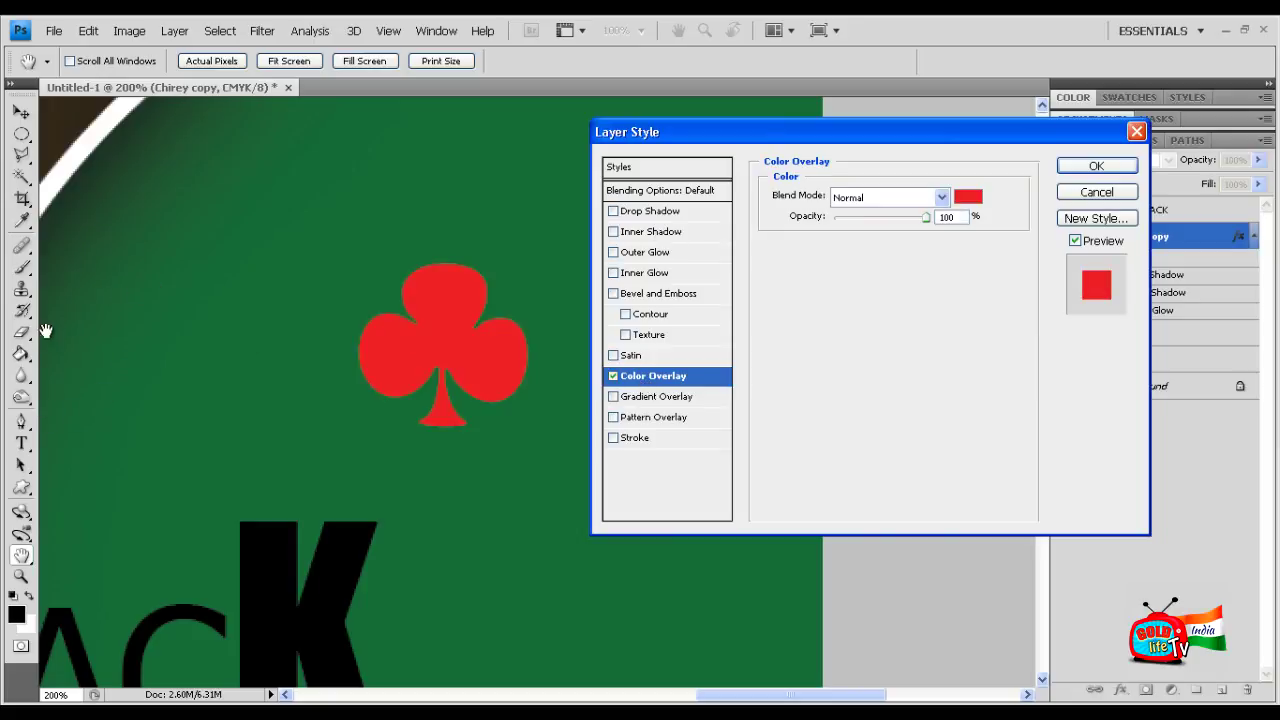
Set the club's Color Overlay colour to pure black (#000000) at 100% opacity
click(966, 197)
click(818, 499)
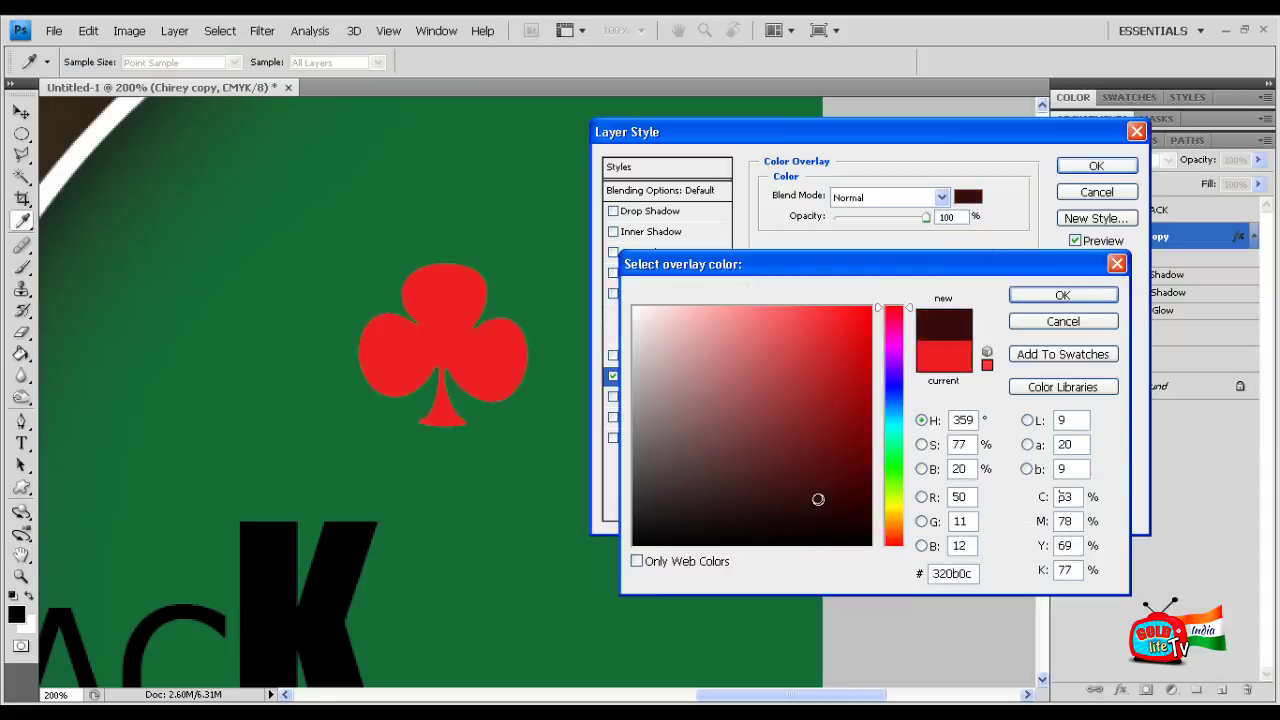
click(893, 392)
click(869, 296)
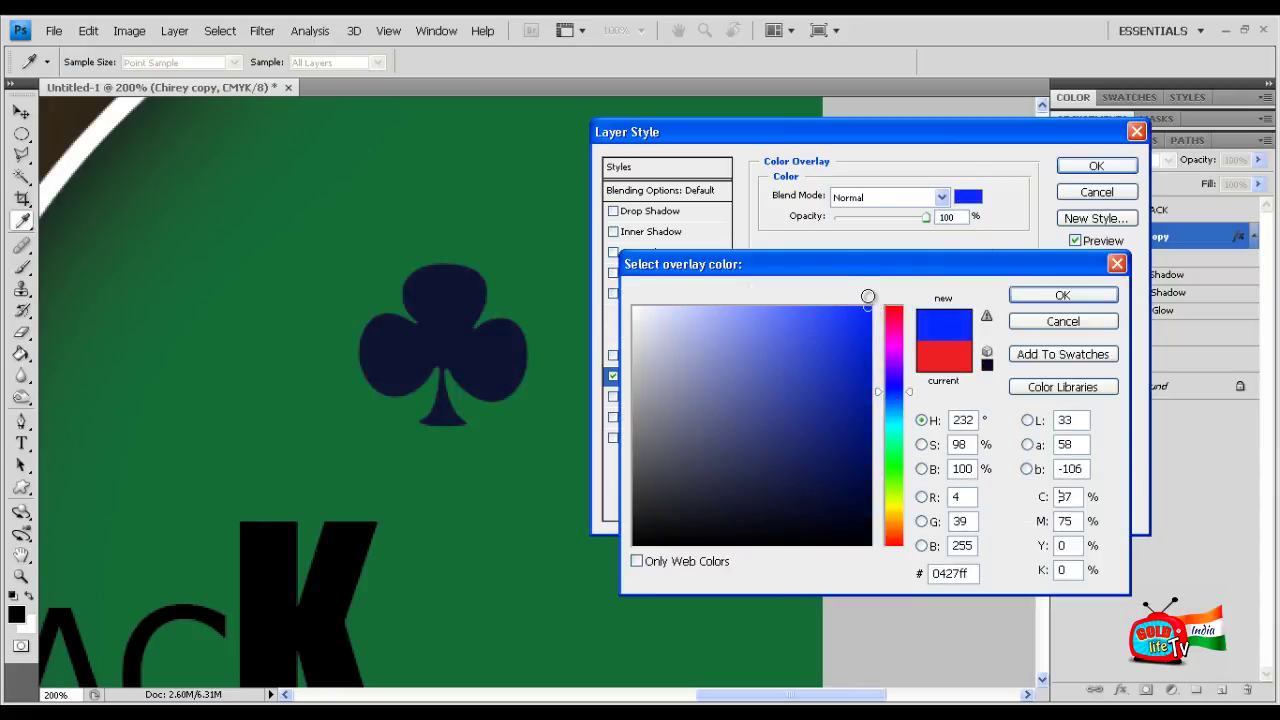
click(793, 380)
drag(720, 449, 626, 552)
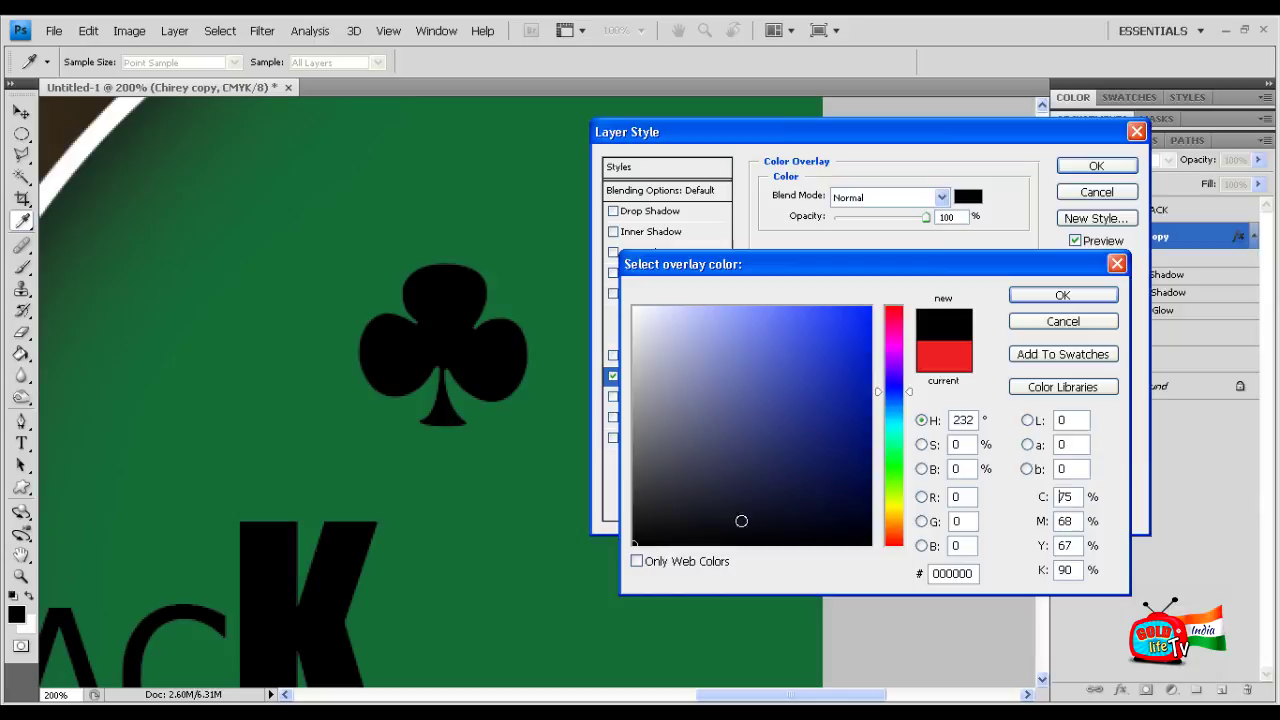
click(1062, 295)
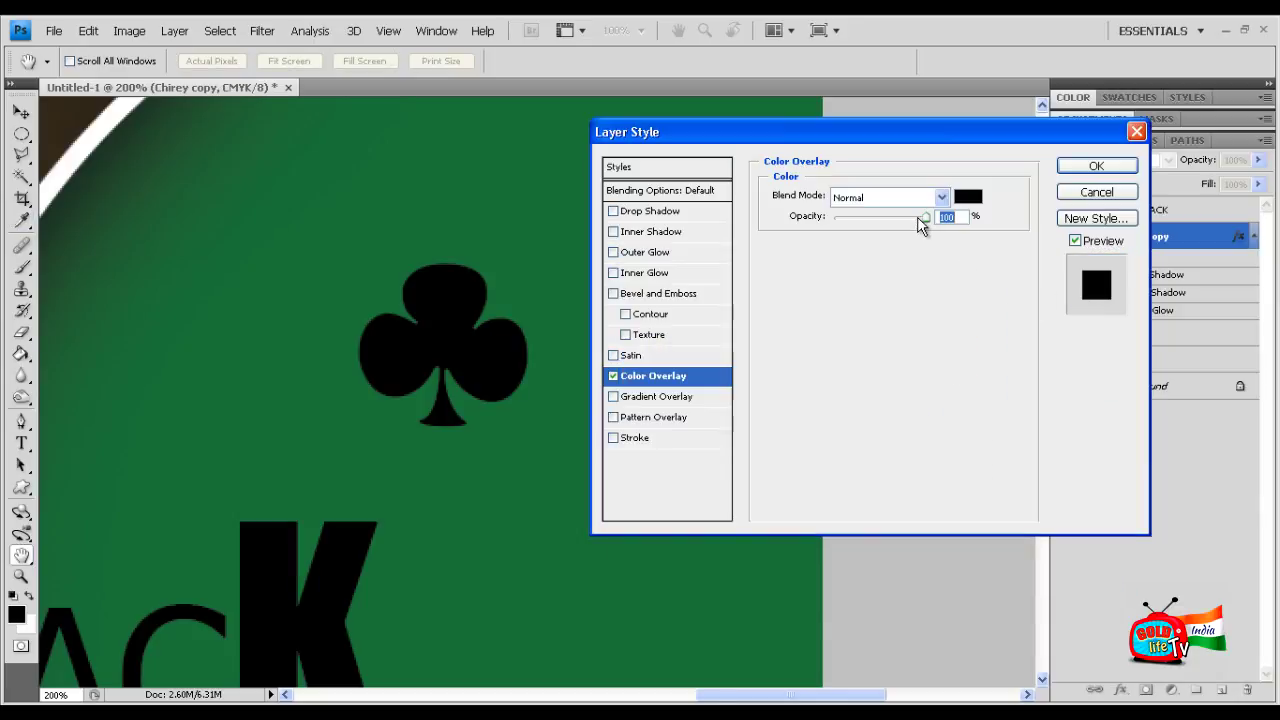
mouse_move(924, 217)
mouse_down()
mouse_move(885, 219)
mouse_move(937, 208)
mouse_up()
Move the Layer Style dialog aside to uncover the Layers panel
drag(895, 131, 793, 91)
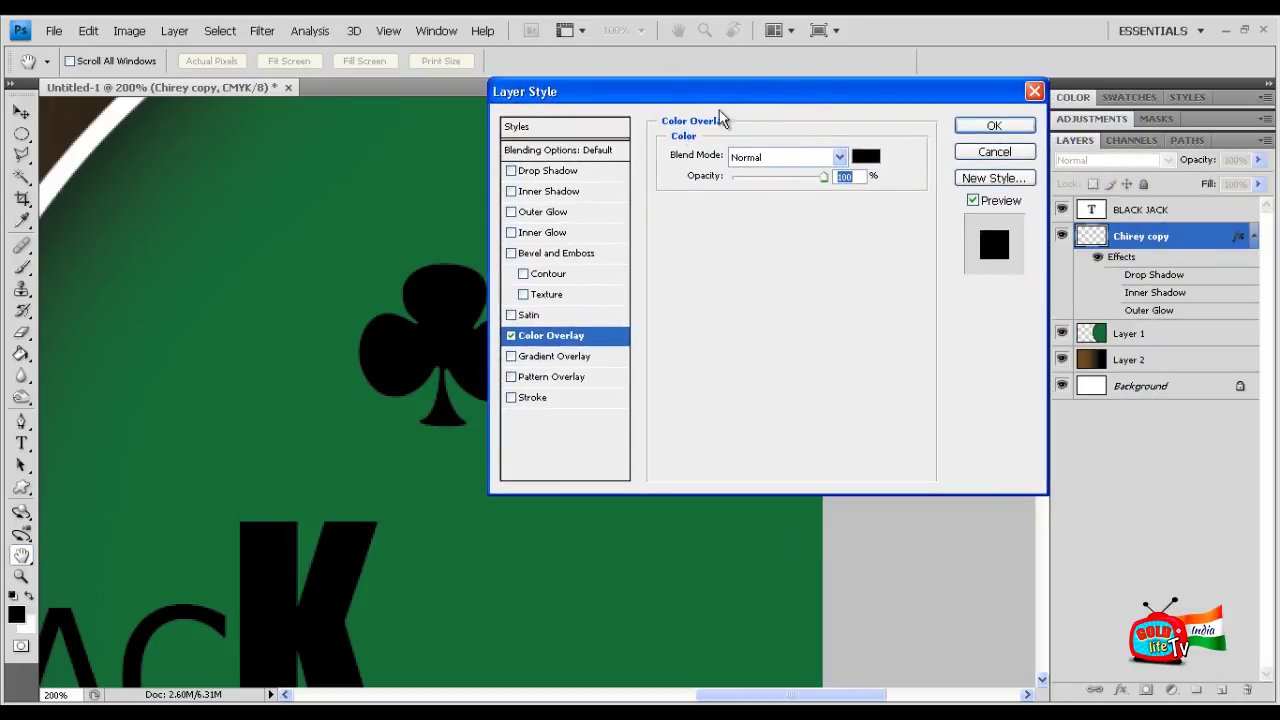
drag(708, 100, 843, 193)
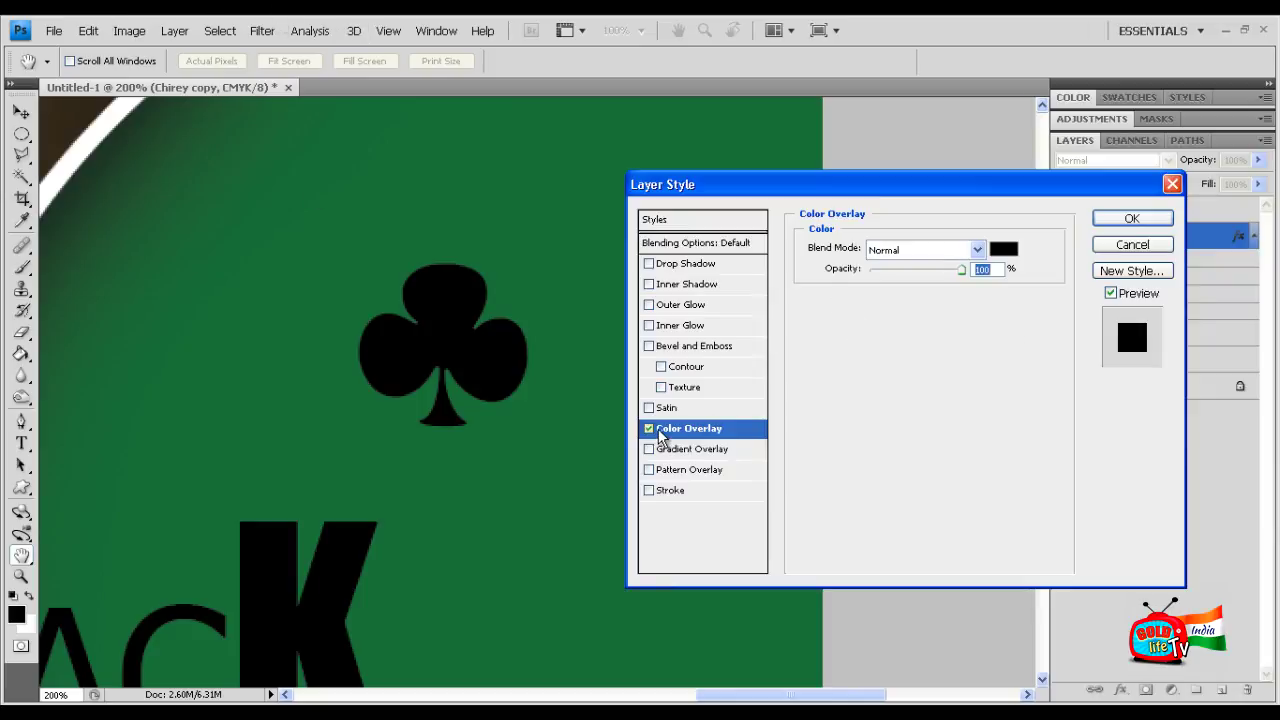
click(125, 30)
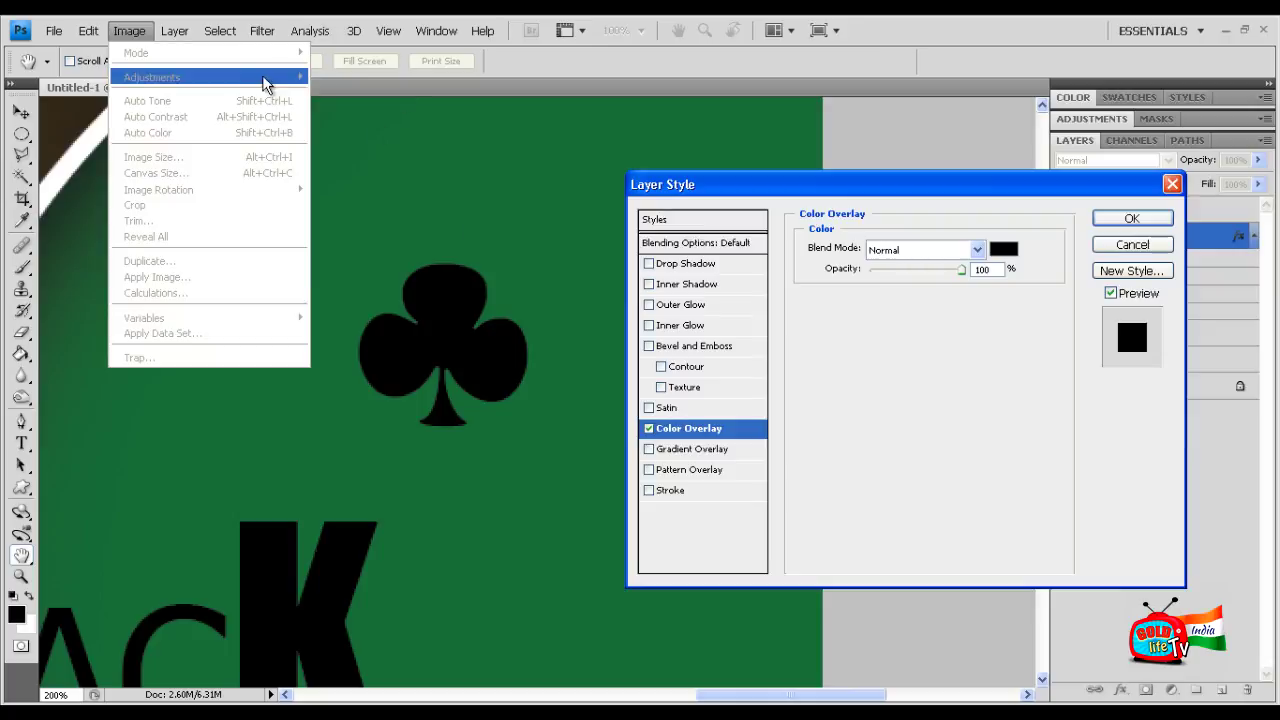
Remove the colour overlay, try an inside then centre black Stroke, and cancel the dialog
click(145, 31)
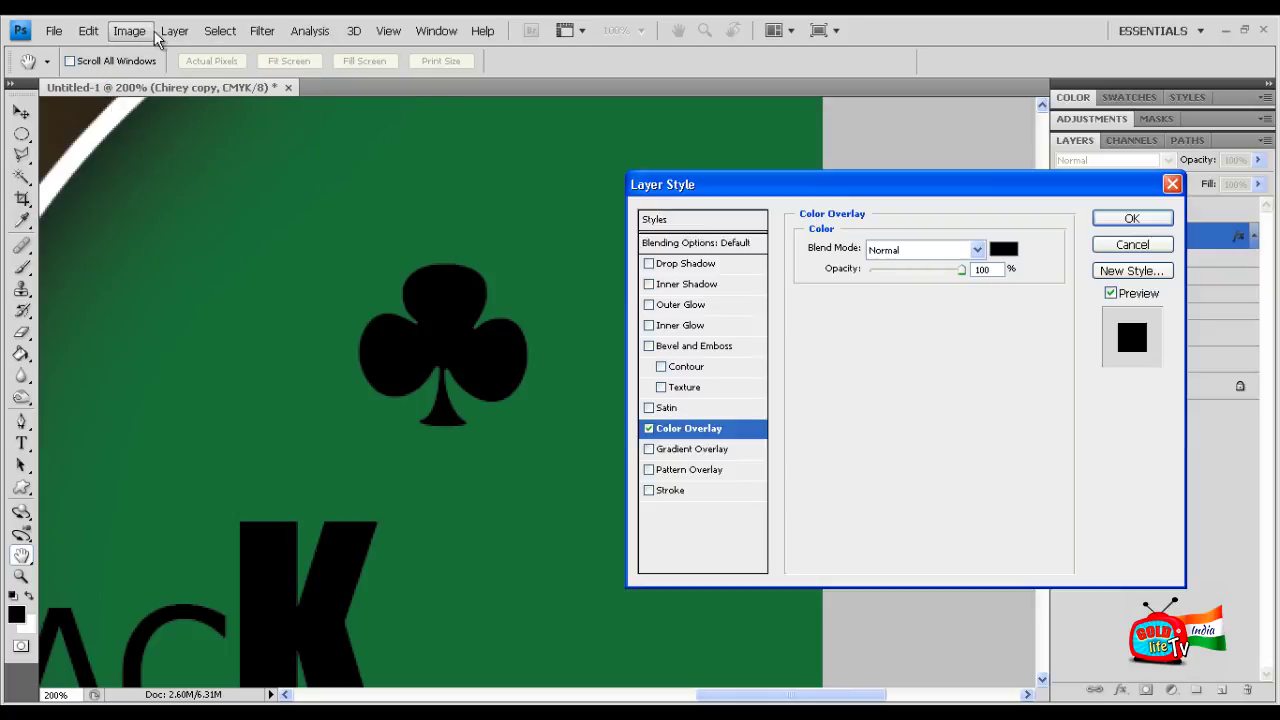
click(649, 428)
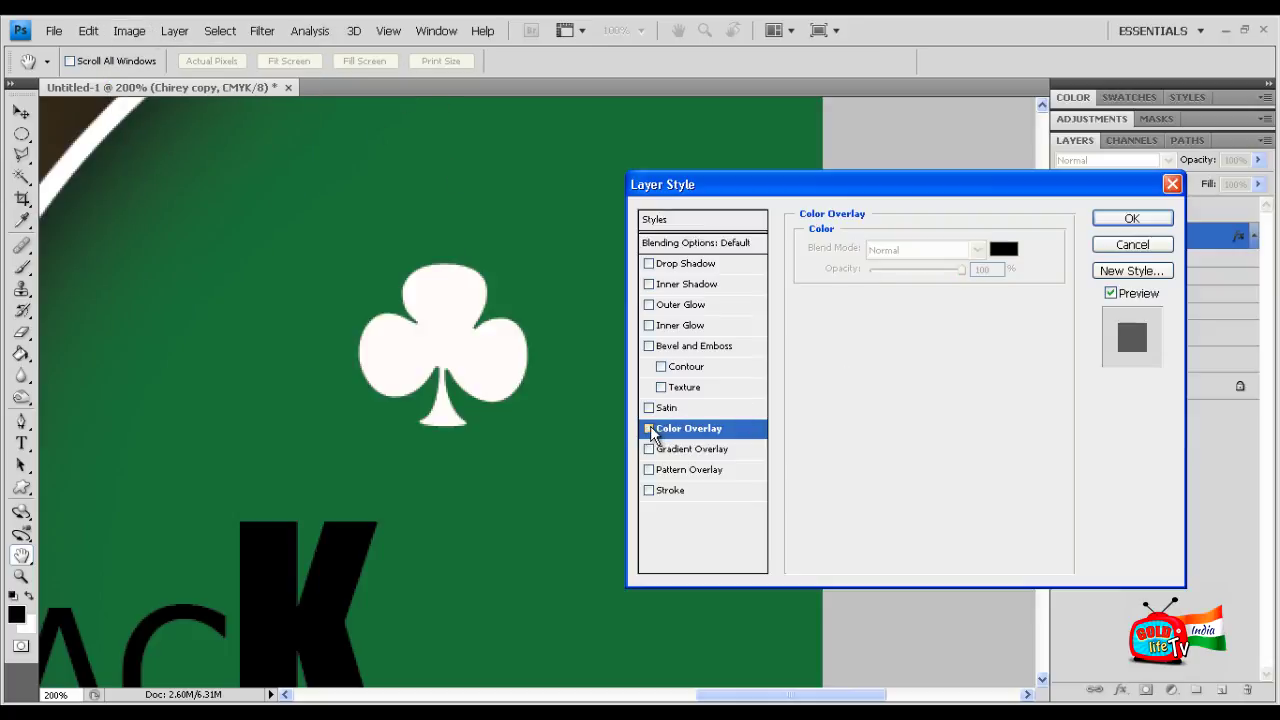
click(649, 490)
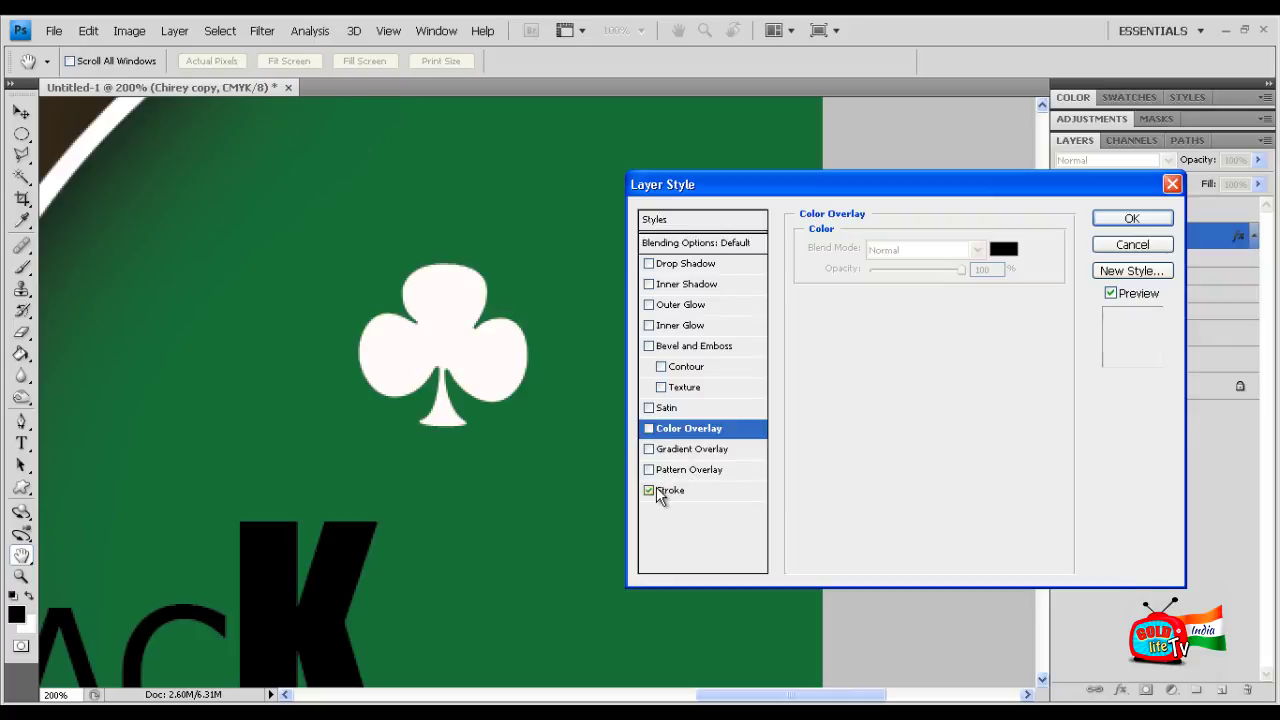
click(680, 490)
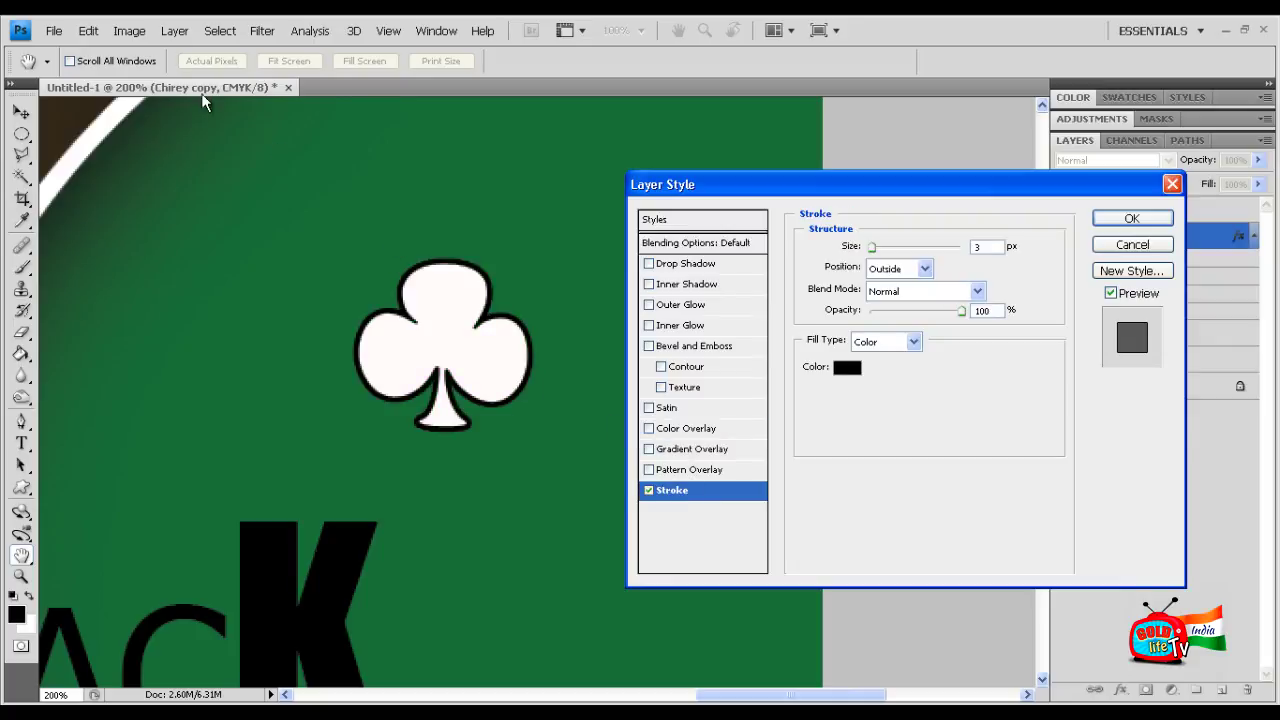
click(924, 268)
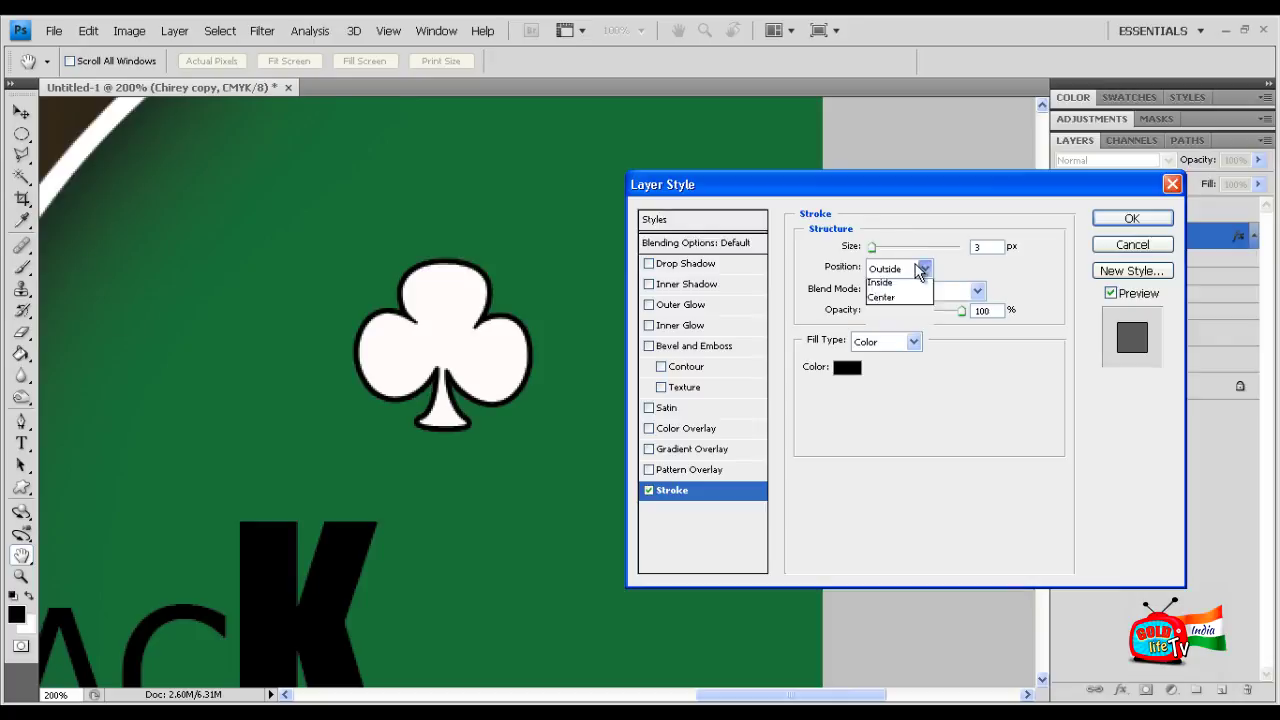
click(922, 293)
click(924, 268)
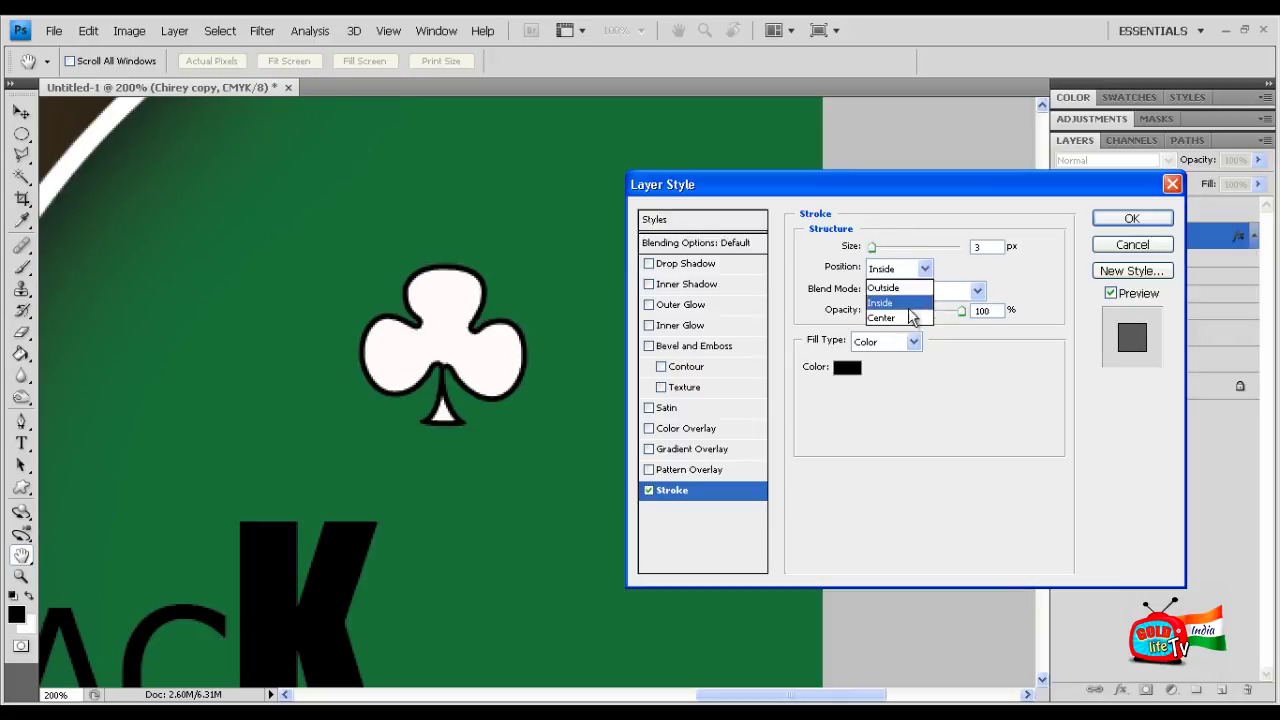
click(905, 305)
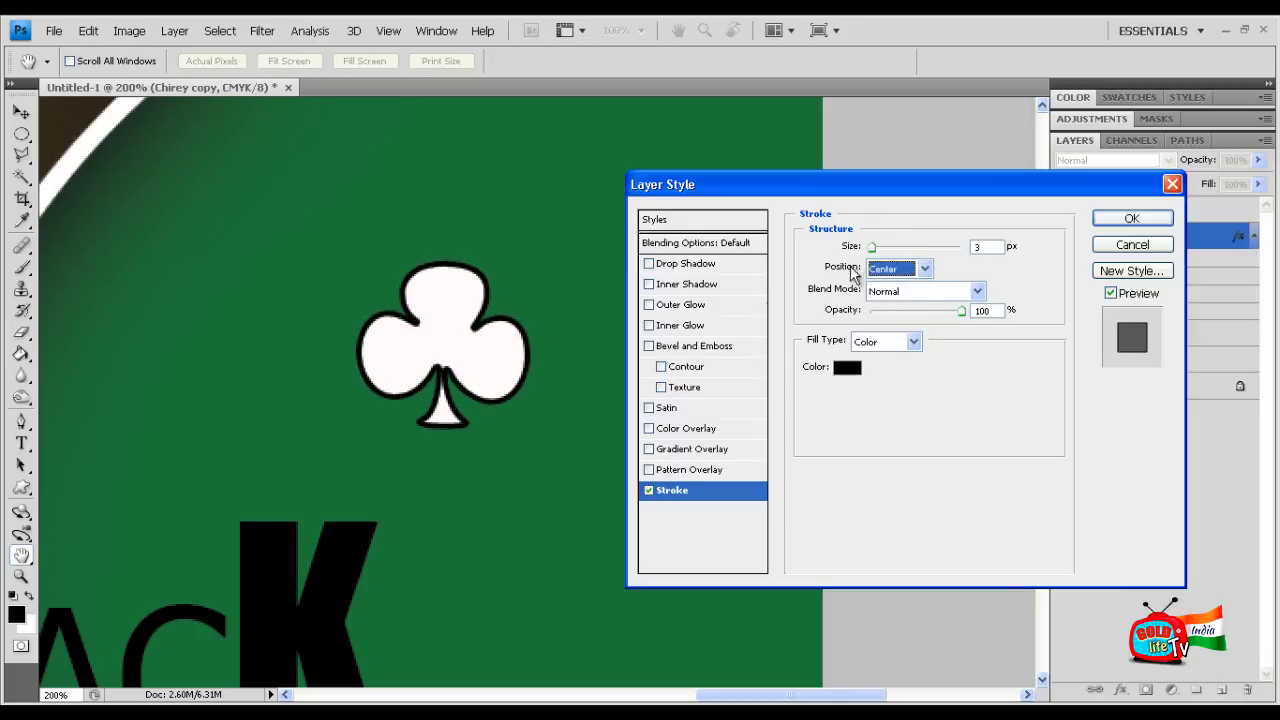
click(1115, 245)
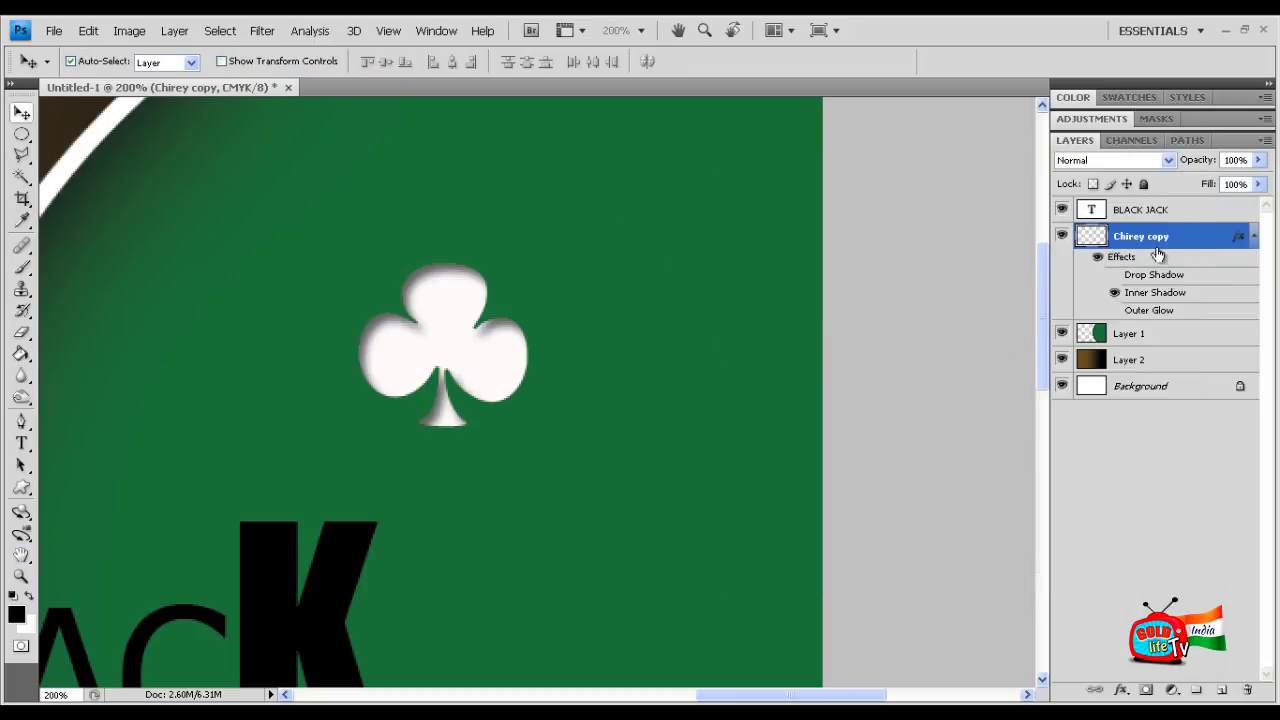
Clear the layer style from the Chirey copy layer
right_click(1163, 246)
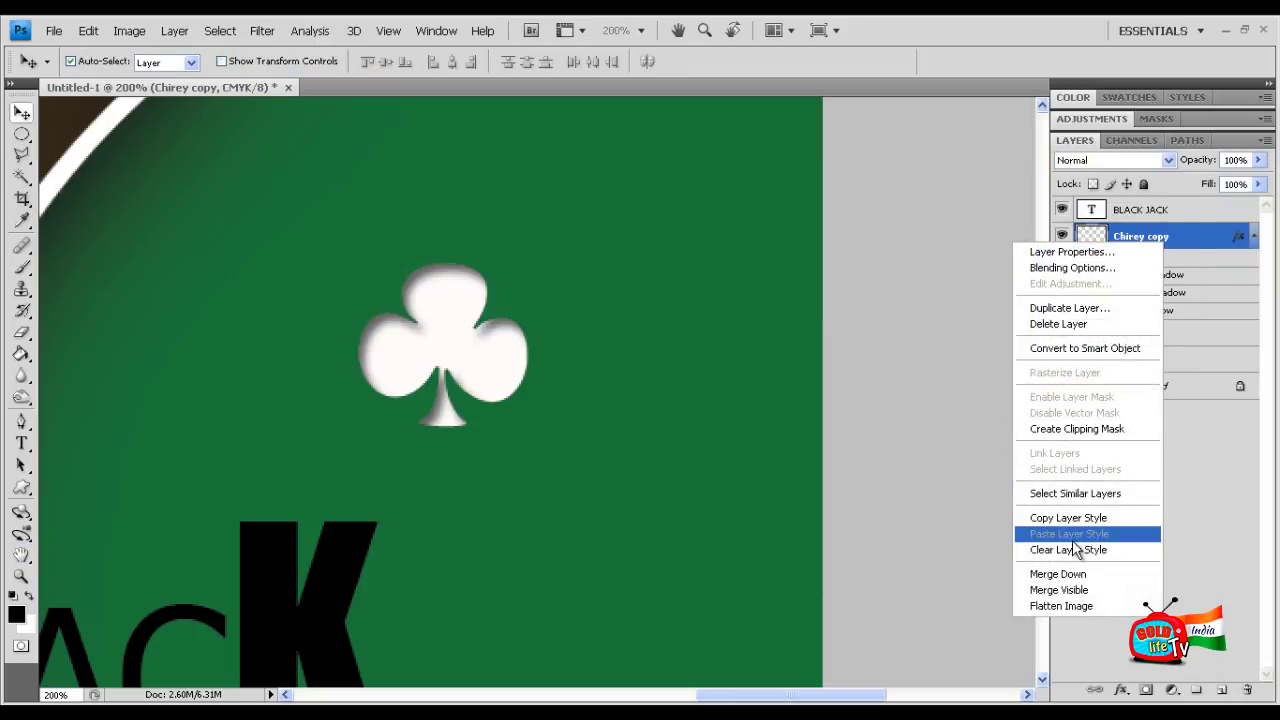
click(691, 307)
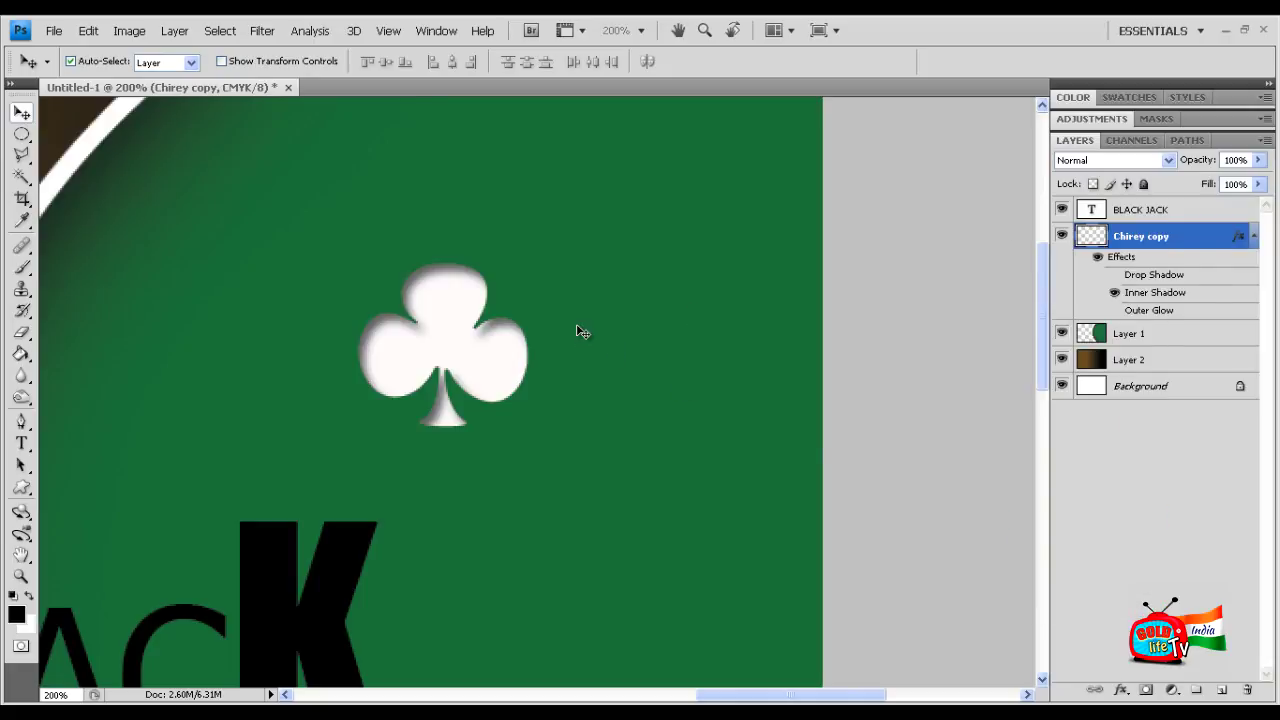
right_click(1170, 238)
click(882, 237)
right_click(1180, 238)
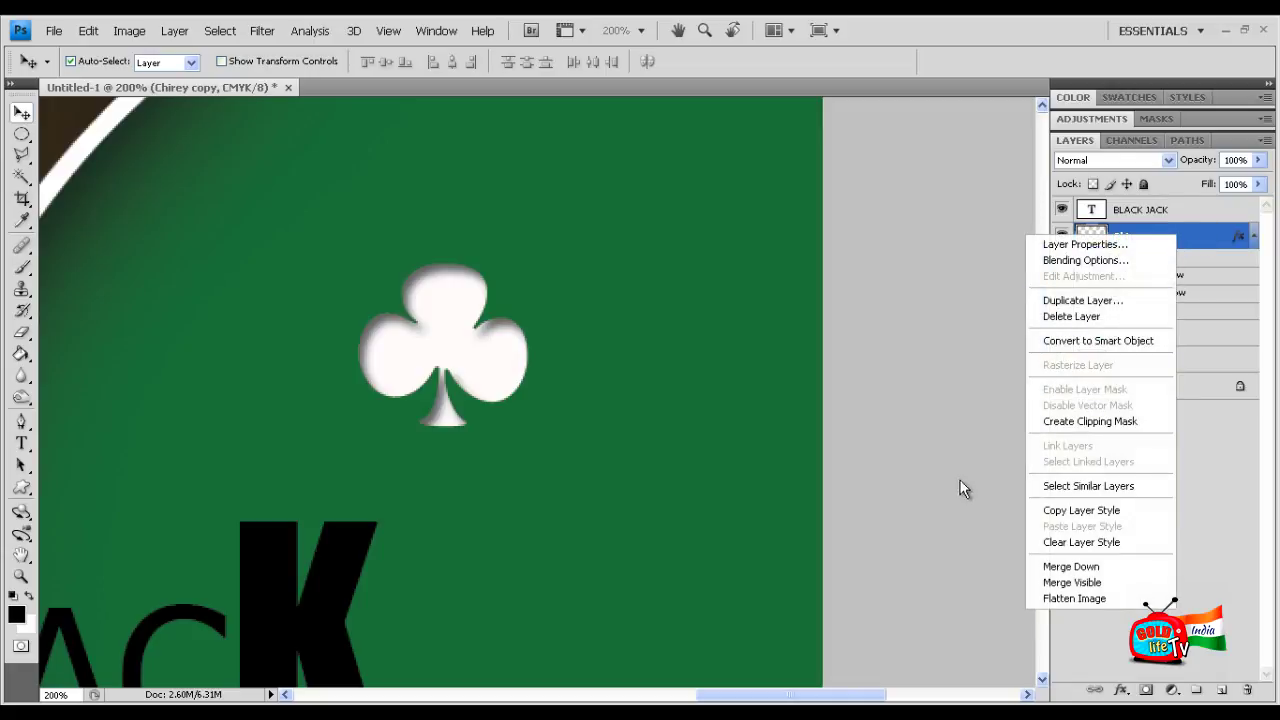
click(1118, 545)
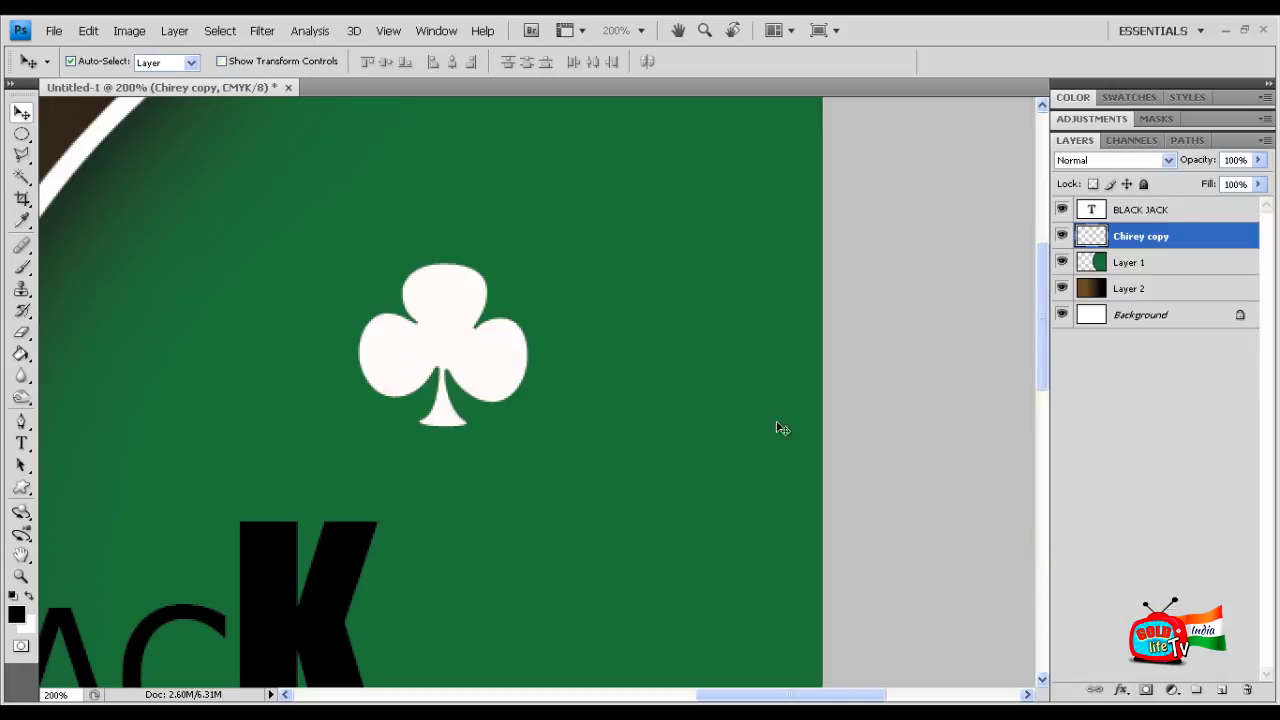
Zoom out to the whole banner and drag the club into the felt's top-right corner
key(ctrl+minus)
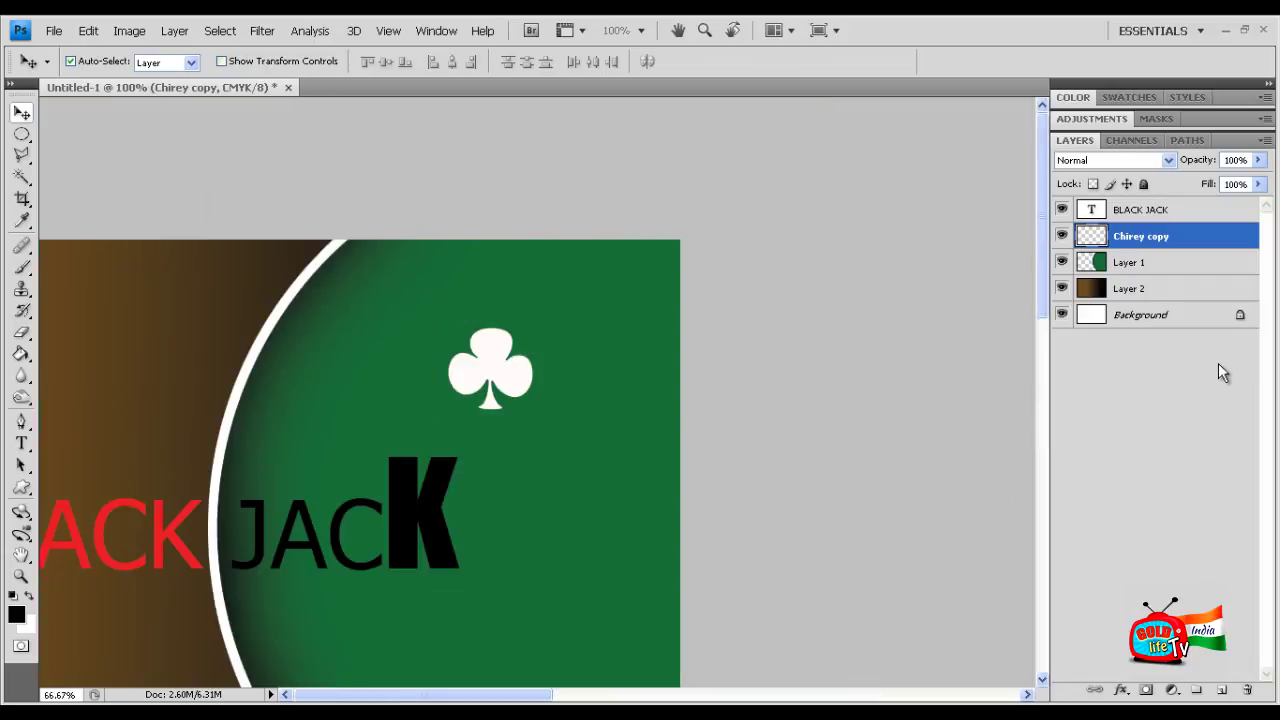
key(ctrl+minus)
key(ctrl+minus)
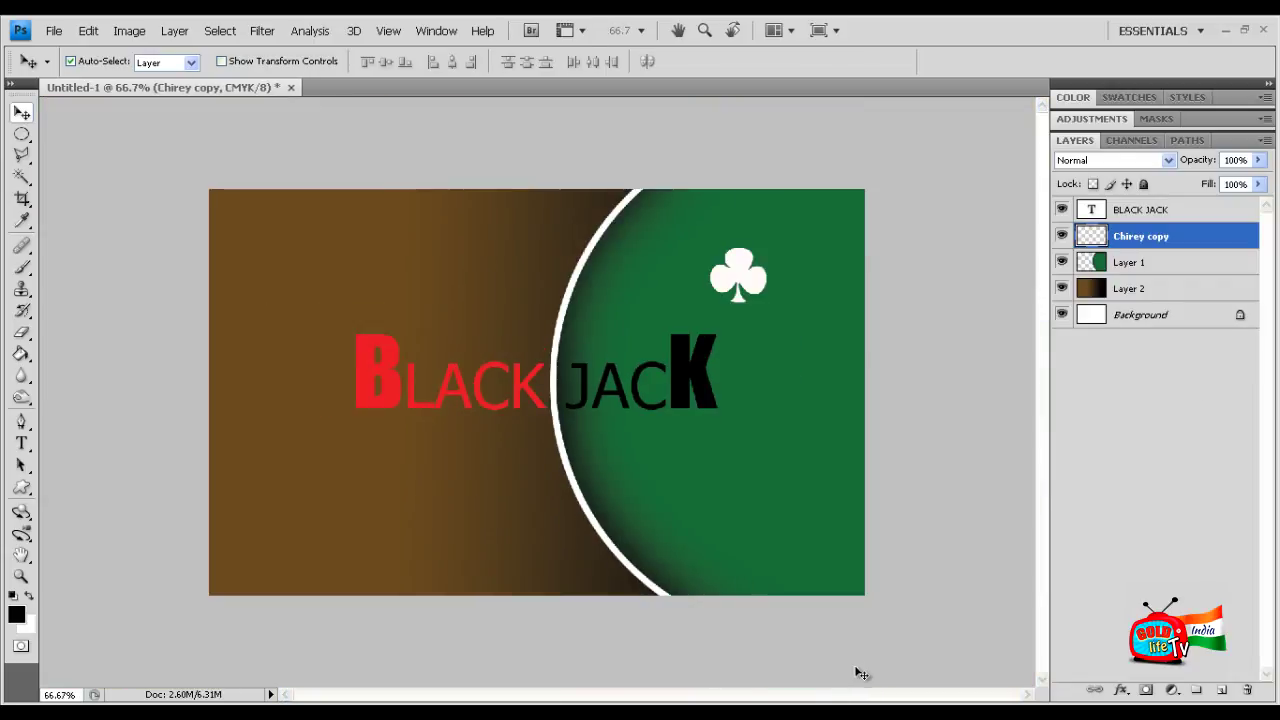
key(ctrl+plus)
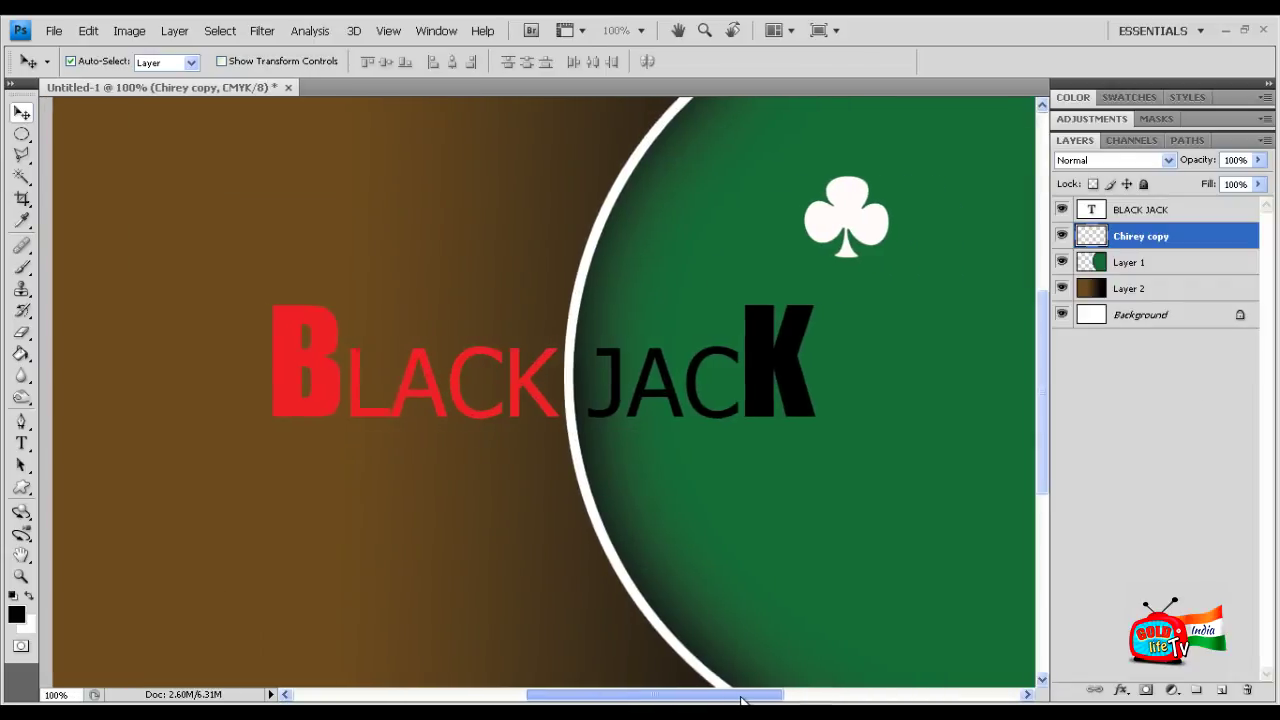
key(ctrl+minus)
key(ctrl+minus)
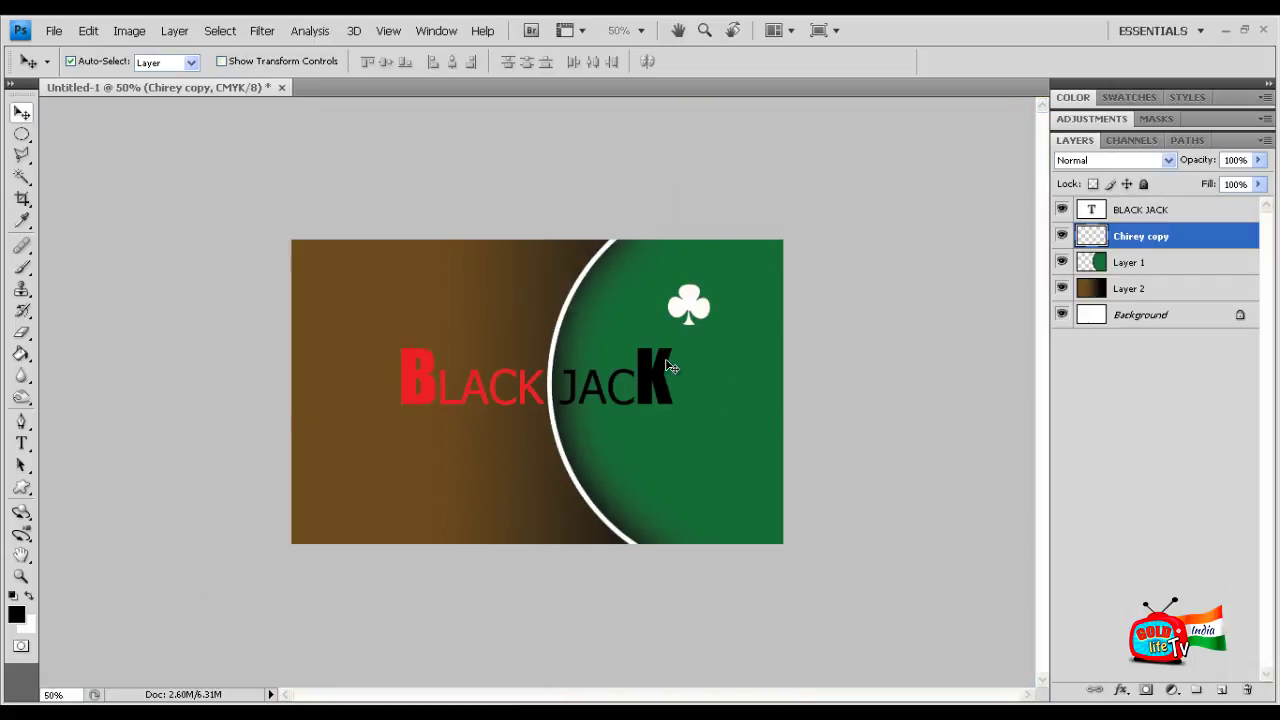
key(ctrl+plus)
key(ctrl+plus)
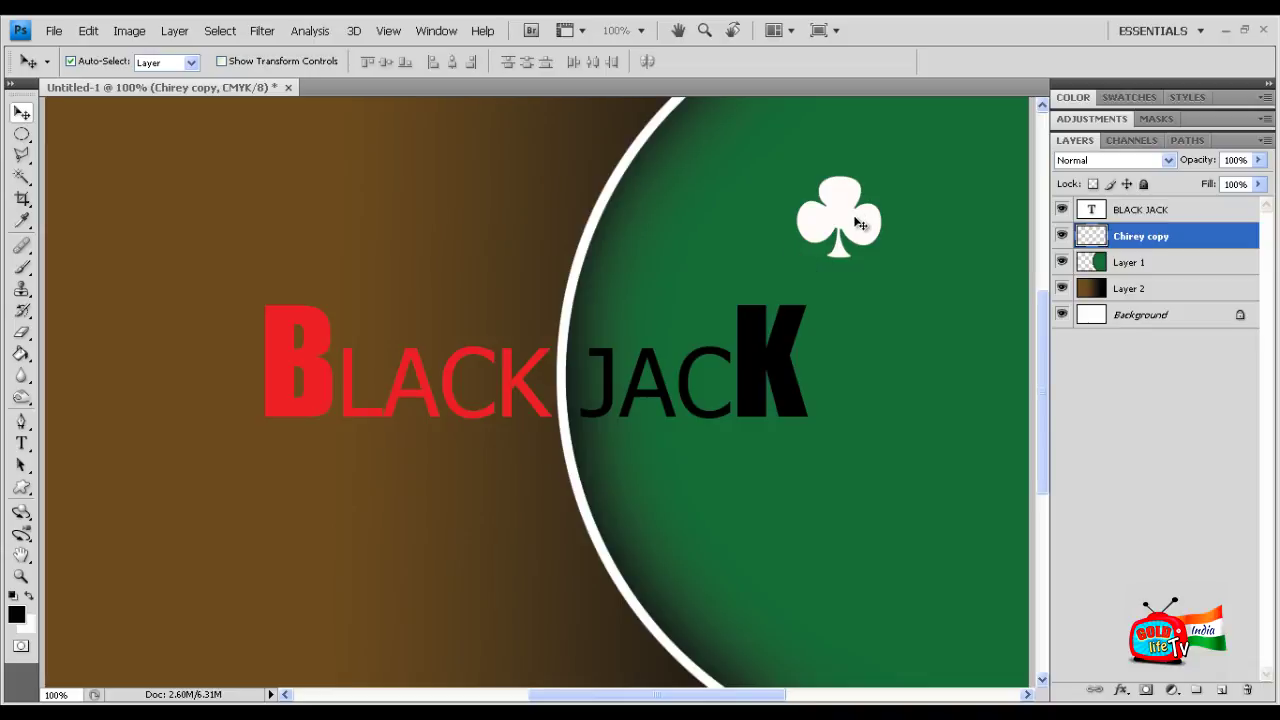
key(ctrl+minus)
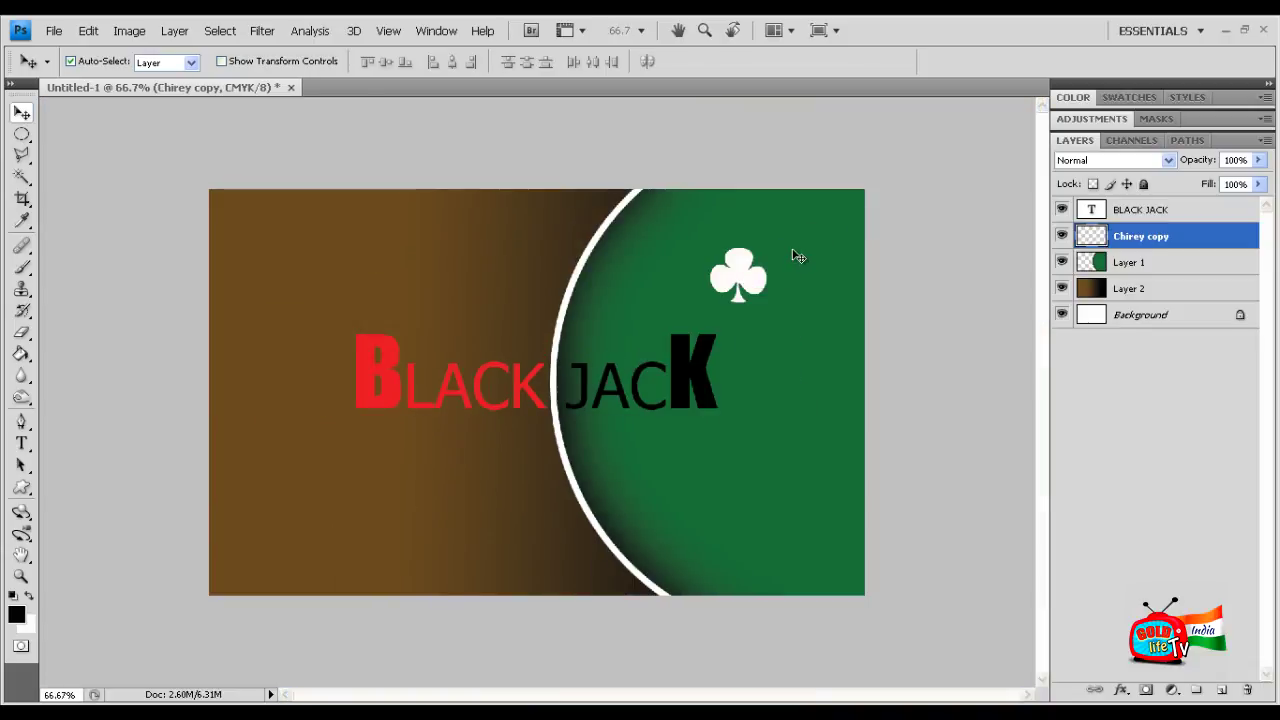
drag(746, 288, 812, 258)
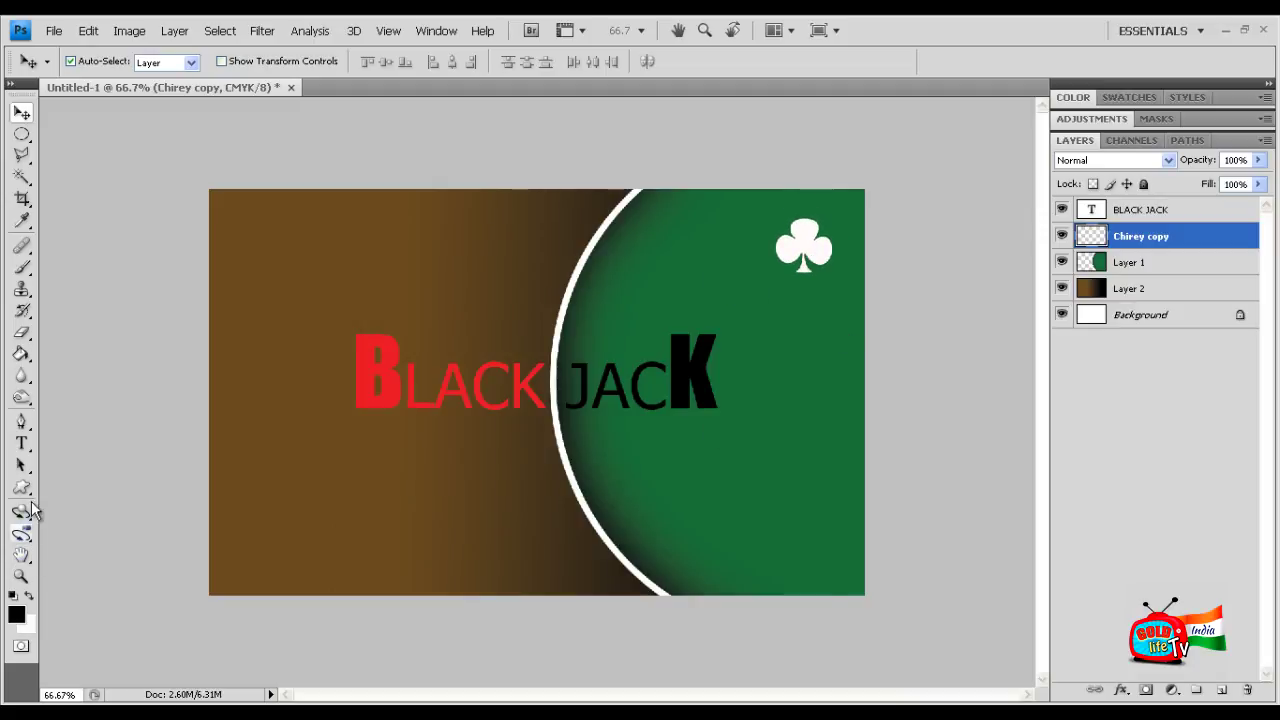
Draw a black spade custom shape in the felt's bottom-right corner
drag(21, 487, 97, 578)
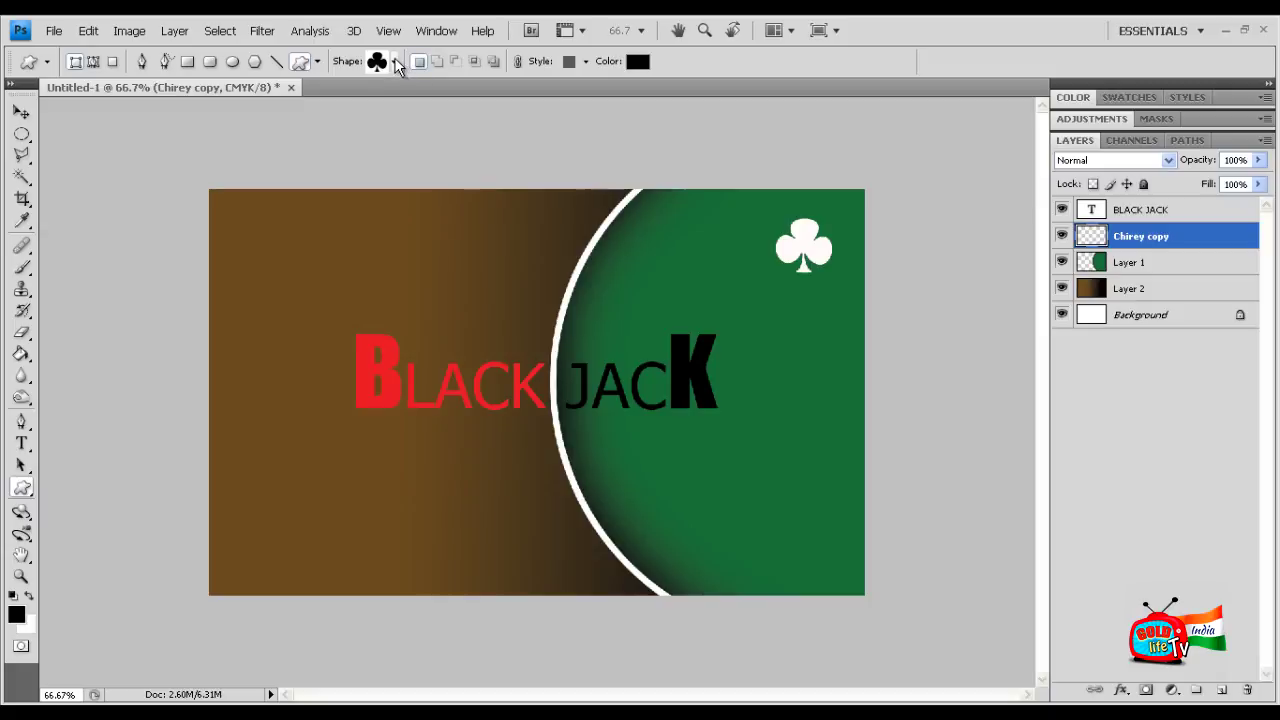
click(394, 61)
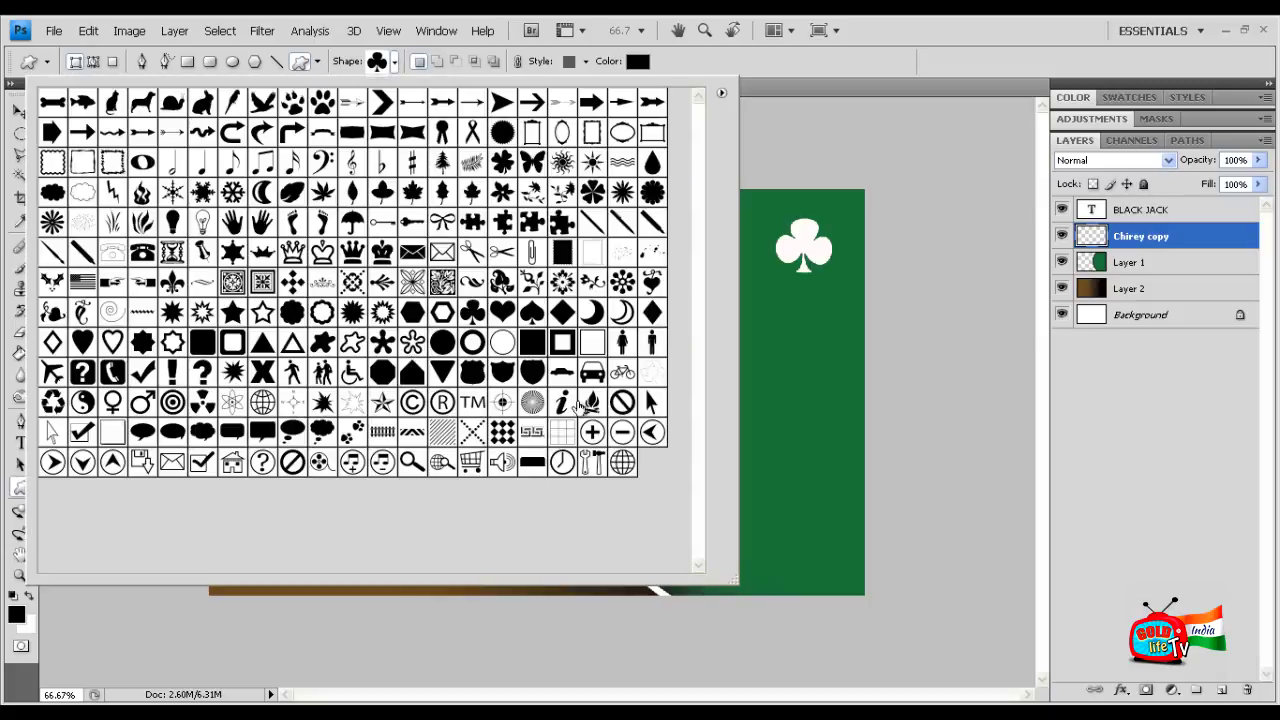
double_click(532, 312)
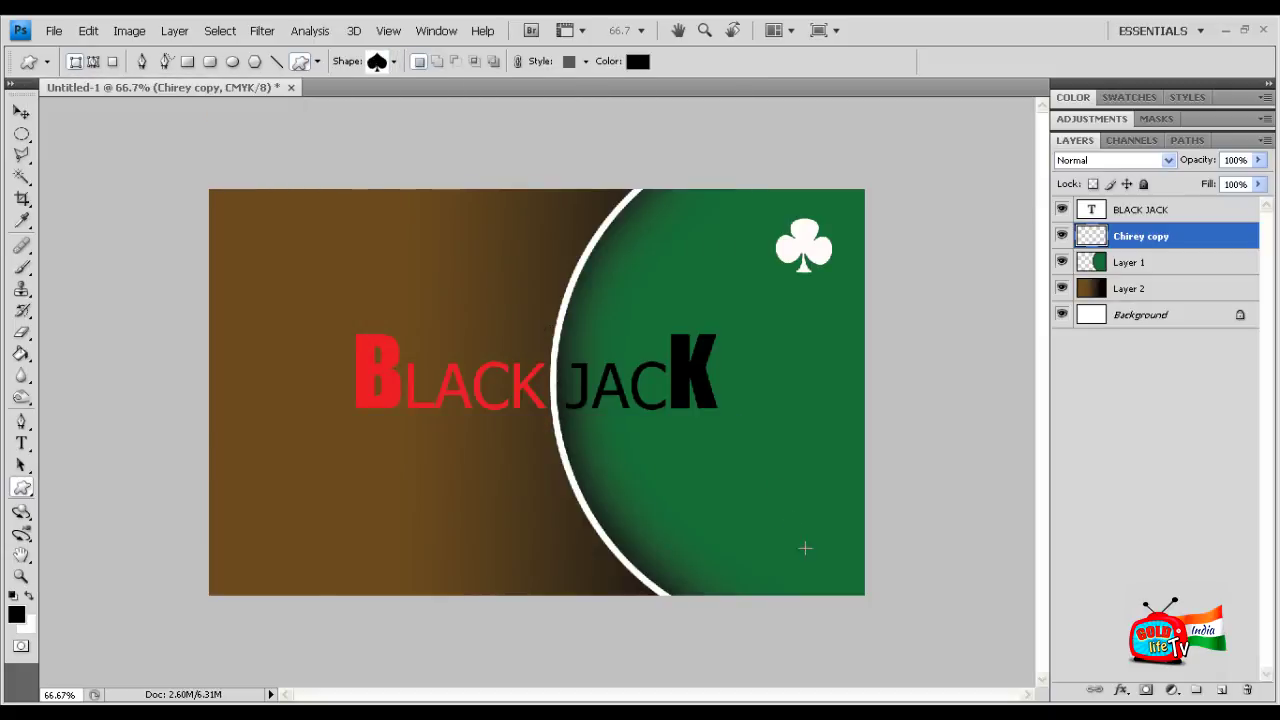
drag(858, 601, 845, 596)
drag(845, 596, 846, 594)
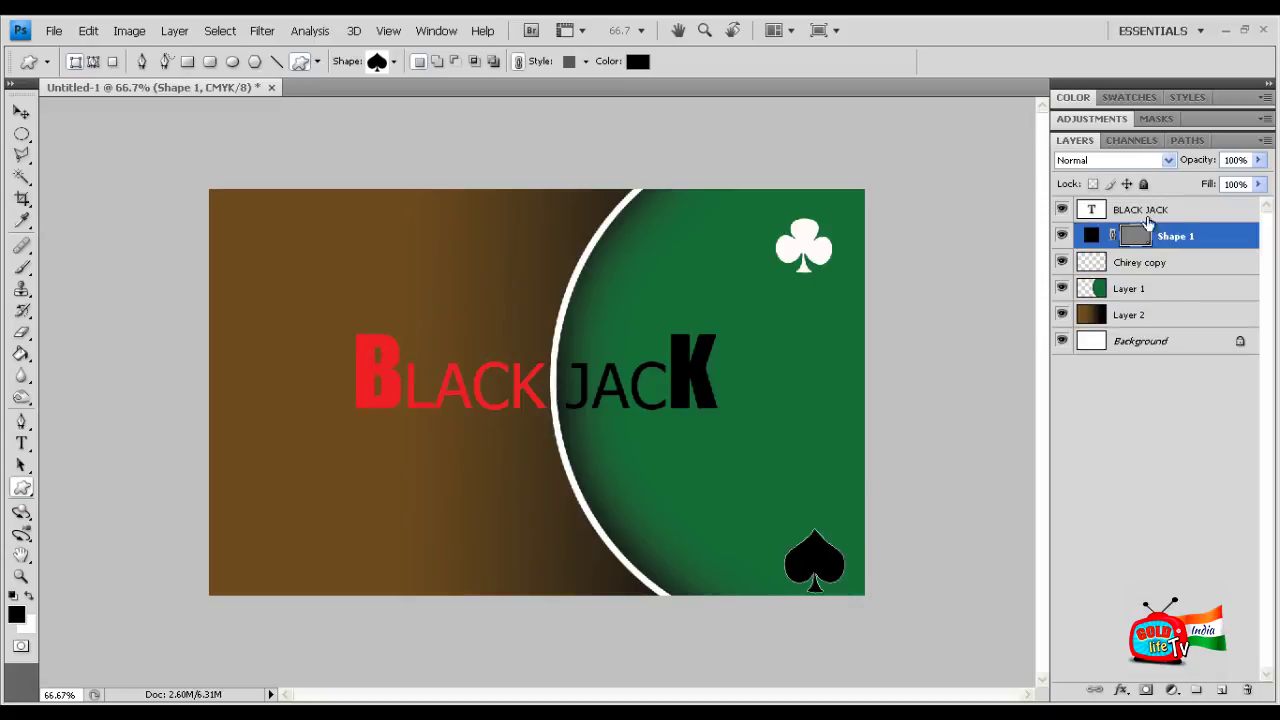
Rasterize the Shape 1 layer and ready the Paint Bucket with white
right_click(1171, 242)
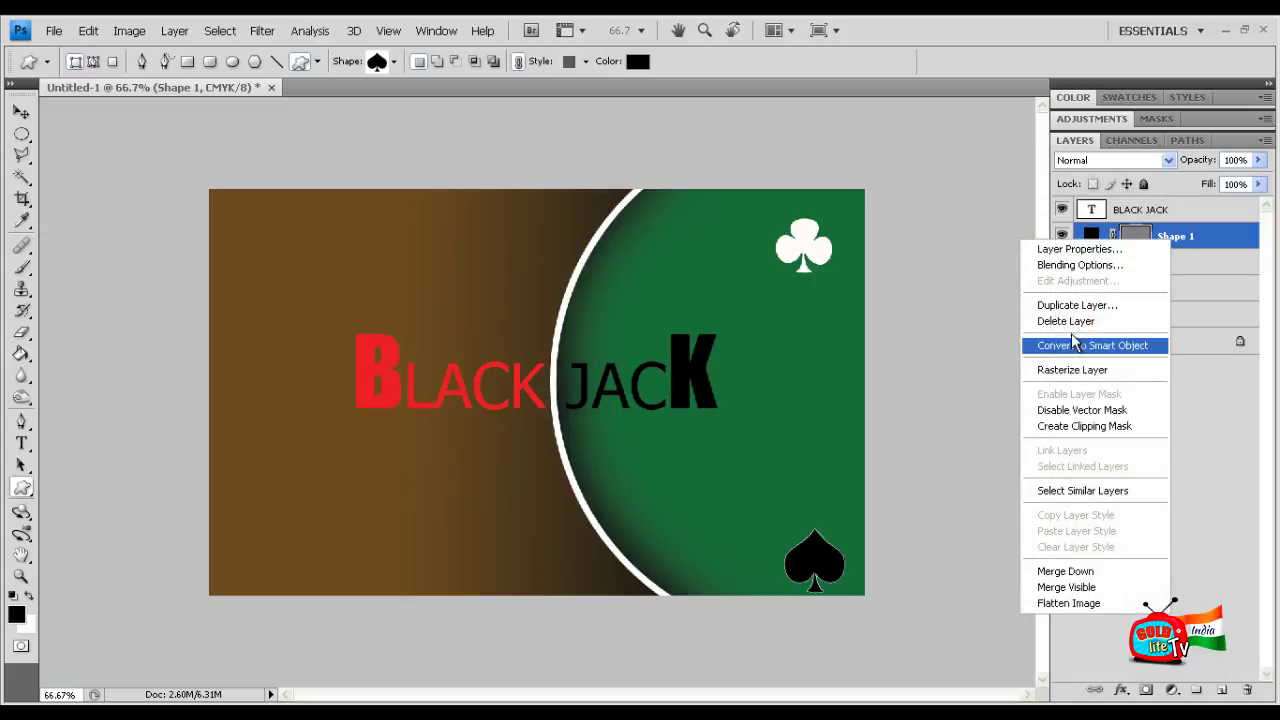
click(1075, 370)
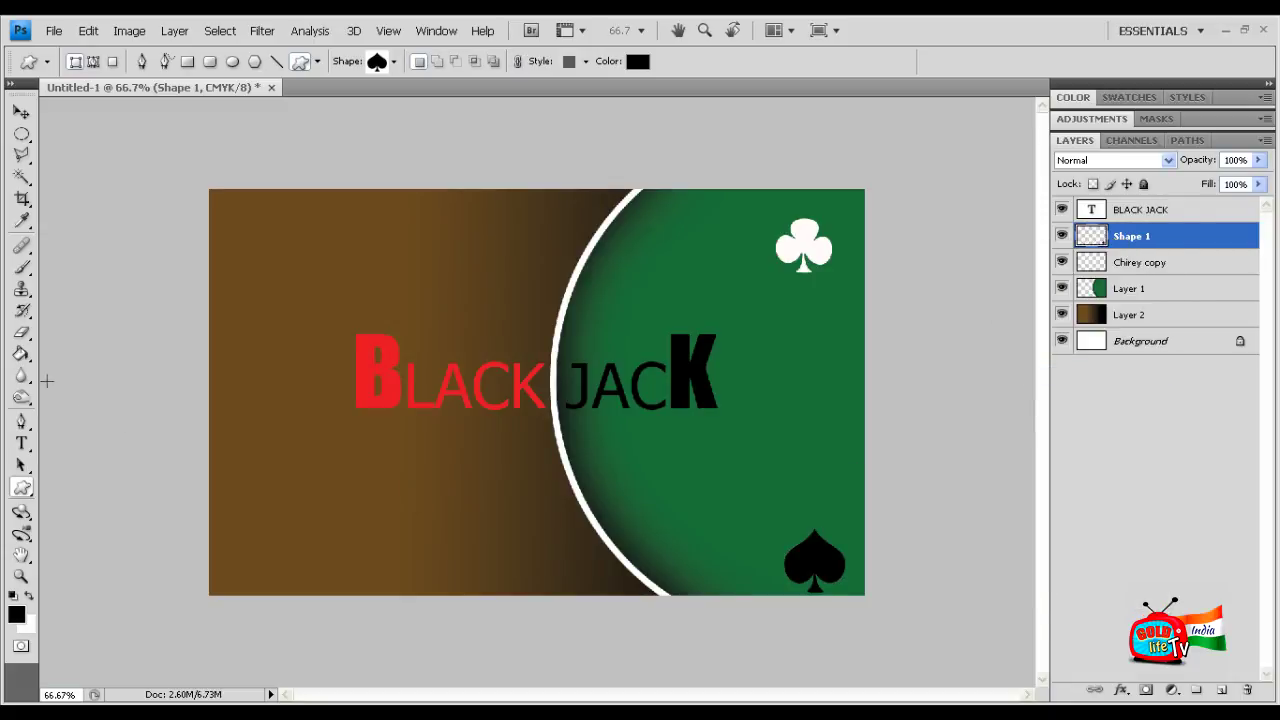
click(22, 354)
click(30, 595)
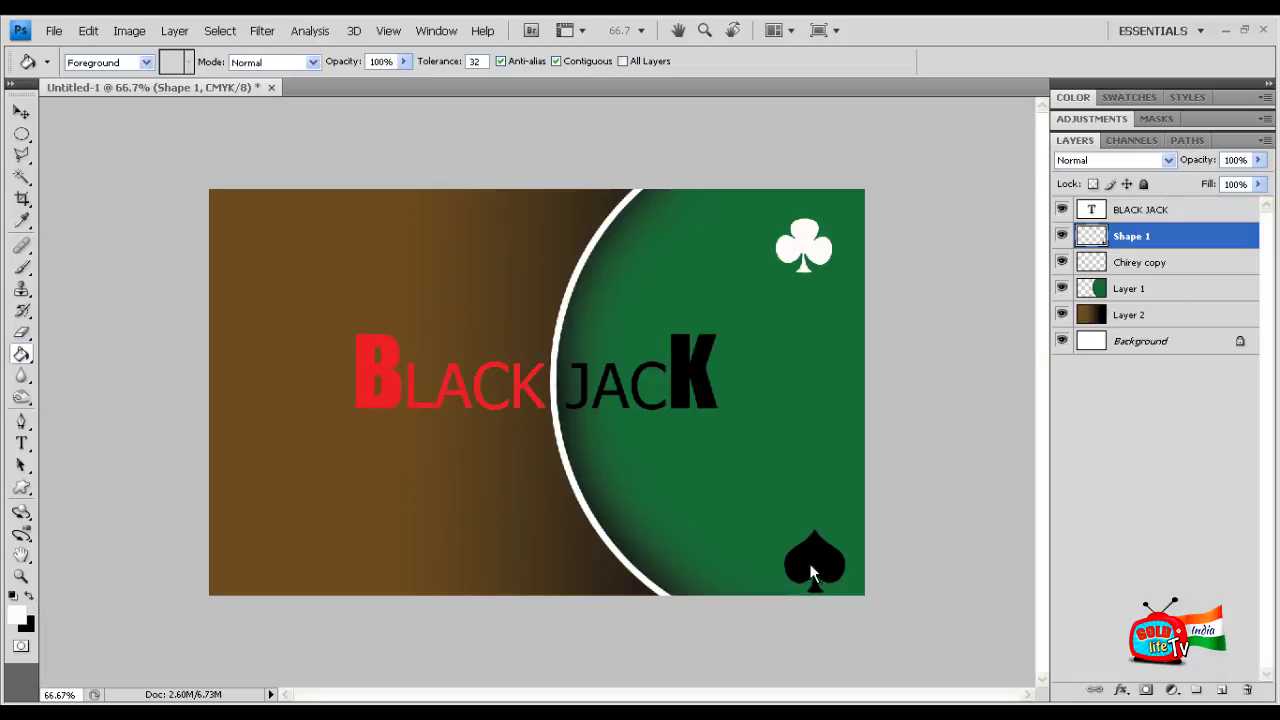
Fill the spade with white and nudge it up into the bottom-right corner
click(21, 112)
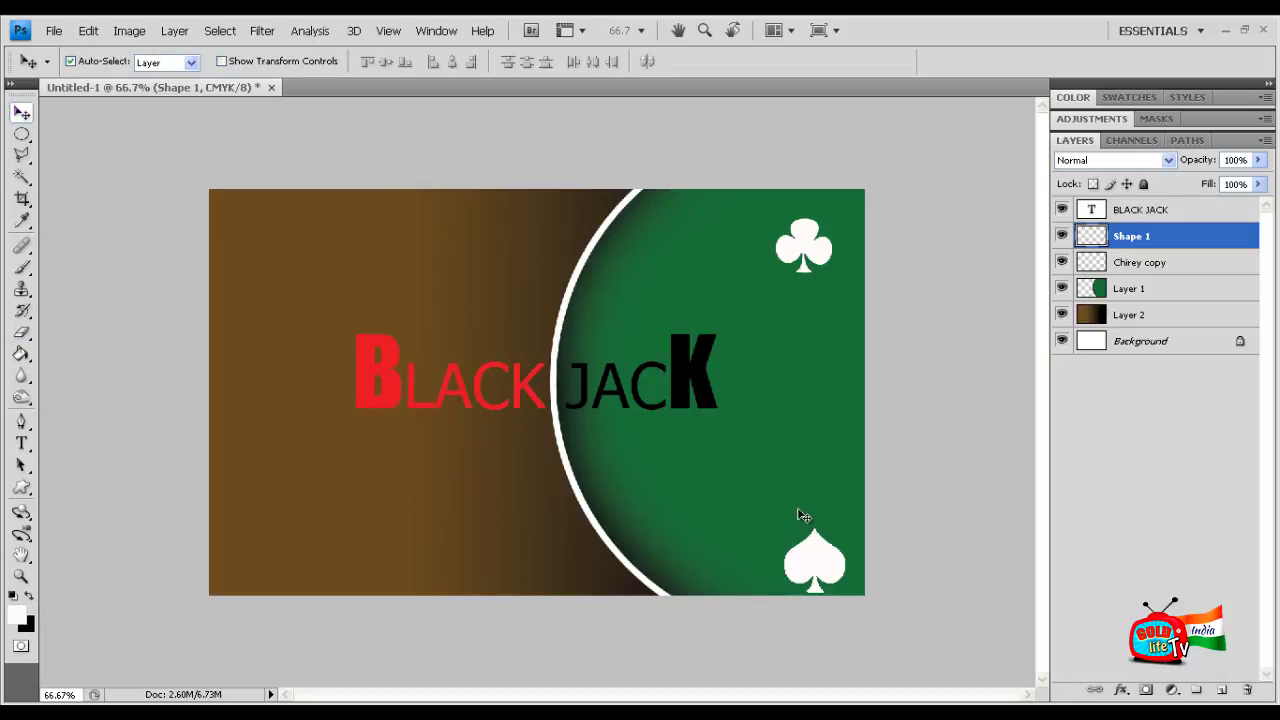
drag(815, 560, 808, 547)
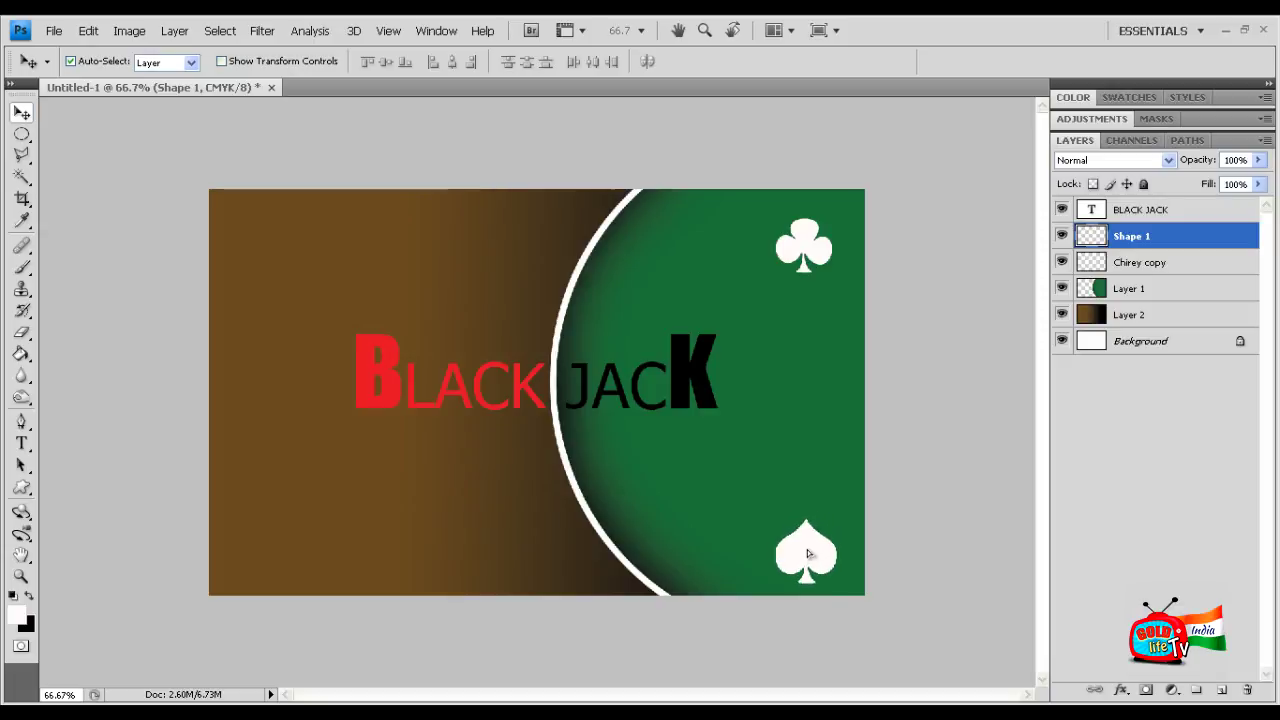
drag(807, 550, 810, 552)
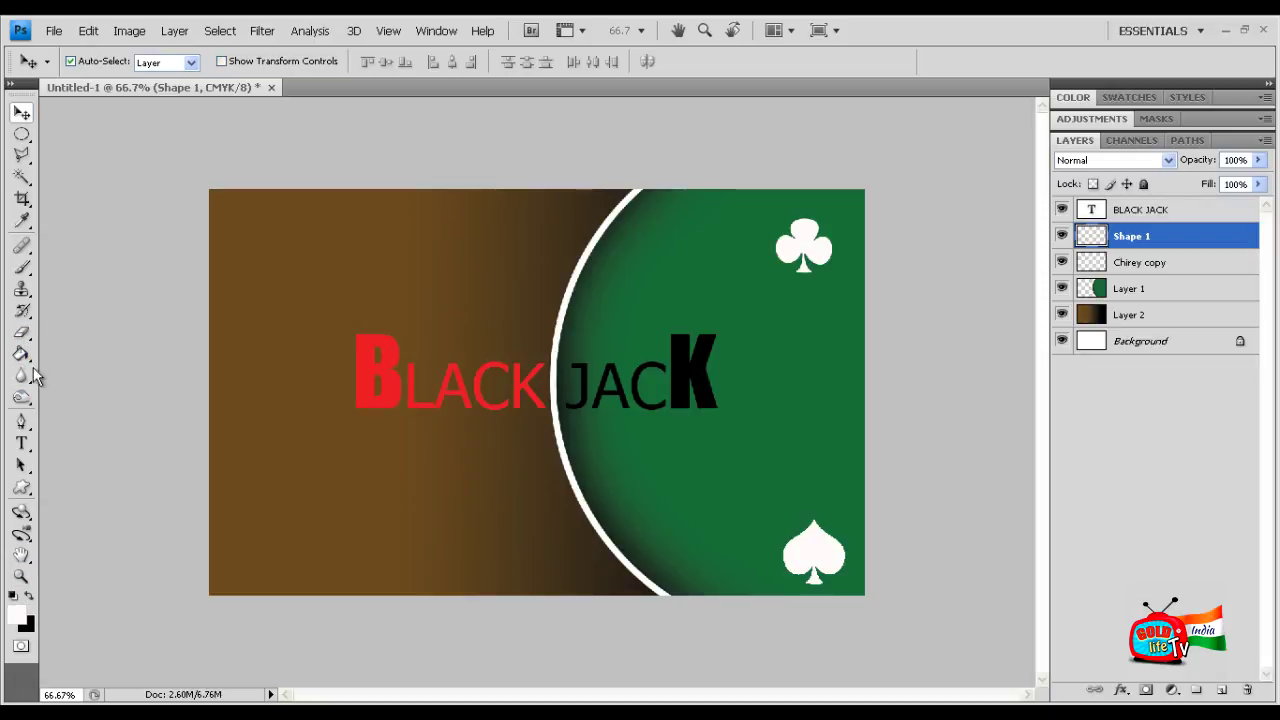
click(22, 487)
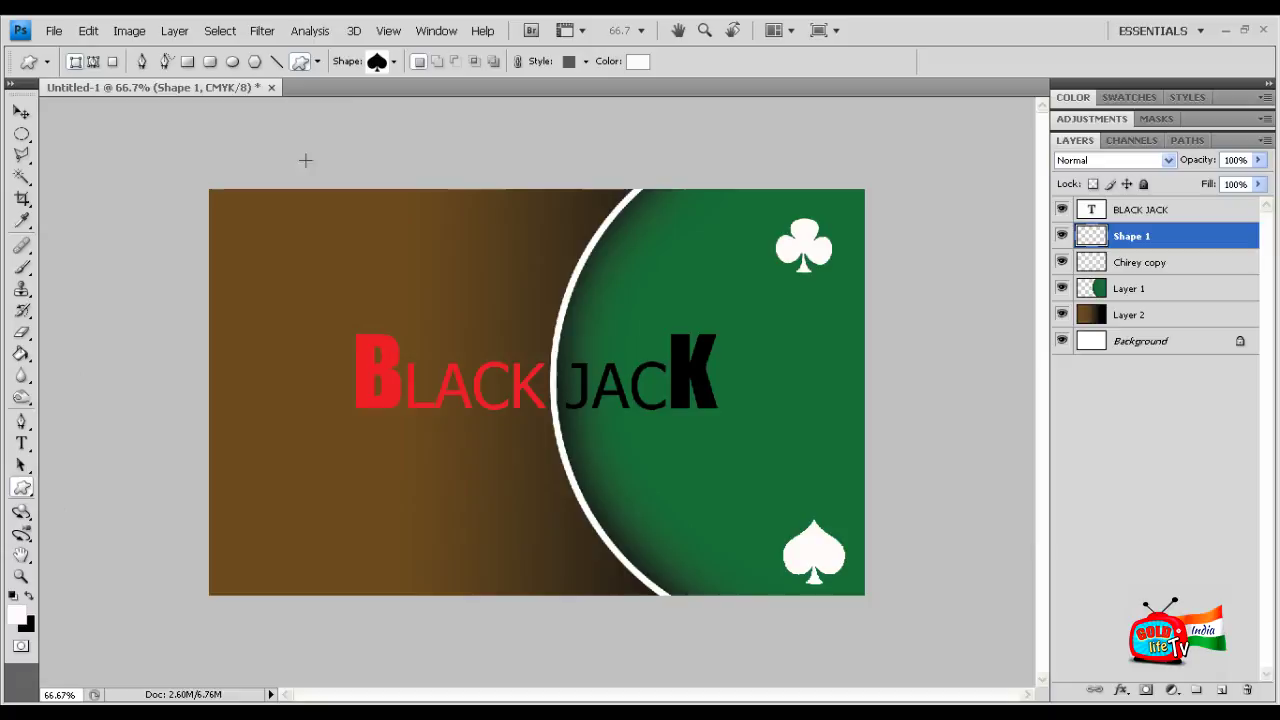
click(393, 62)
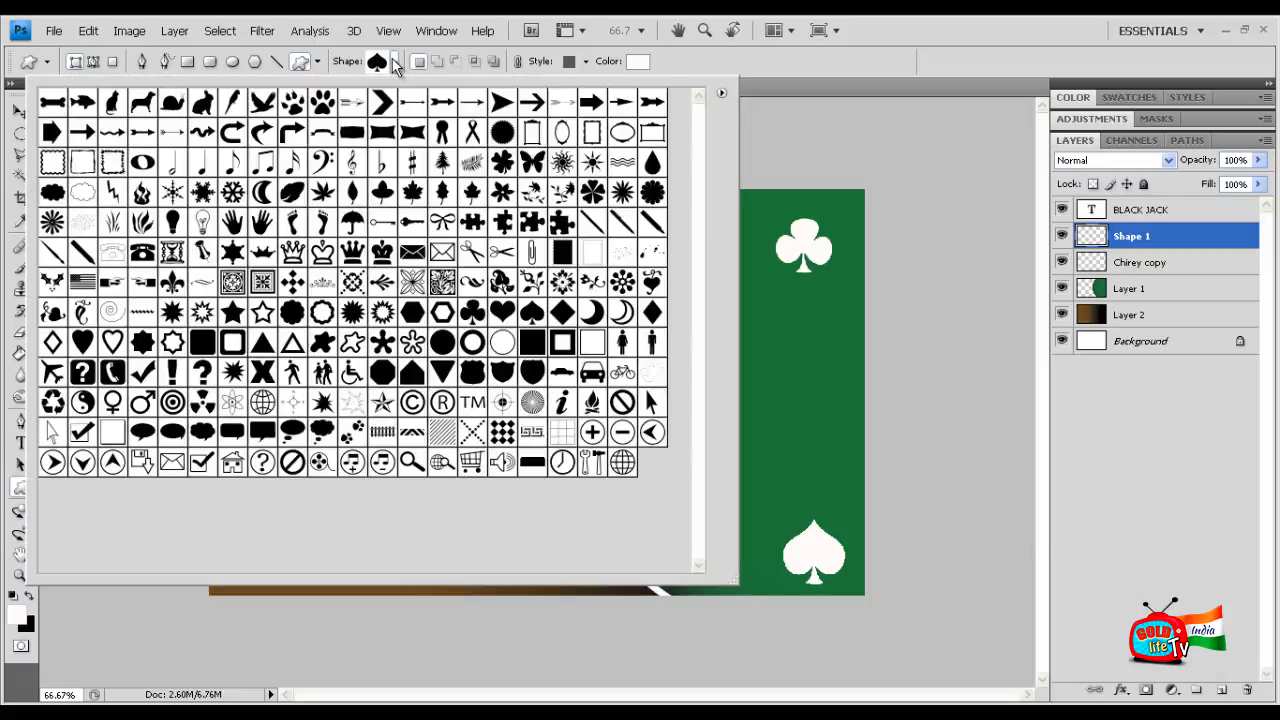
Draw a heart in the top-left corner and set the foreground colour to yellow
double_click(502, 312)
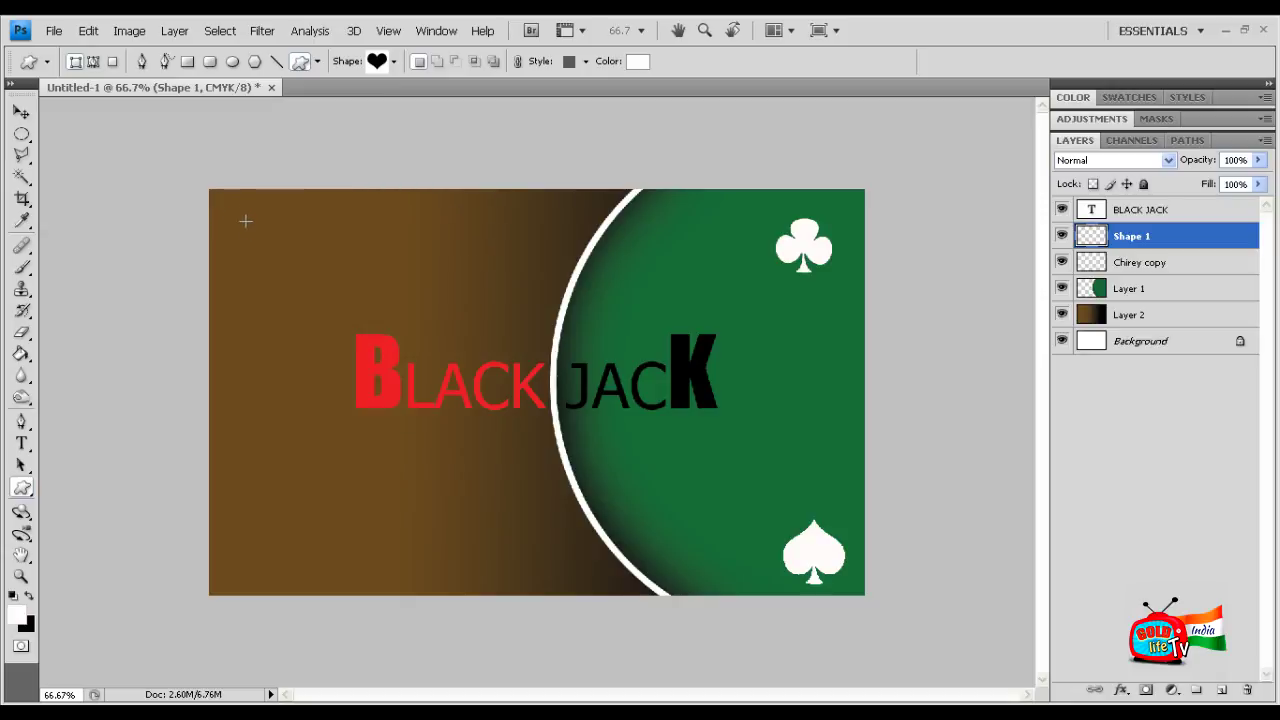
drag(271, 247, 291, 266)
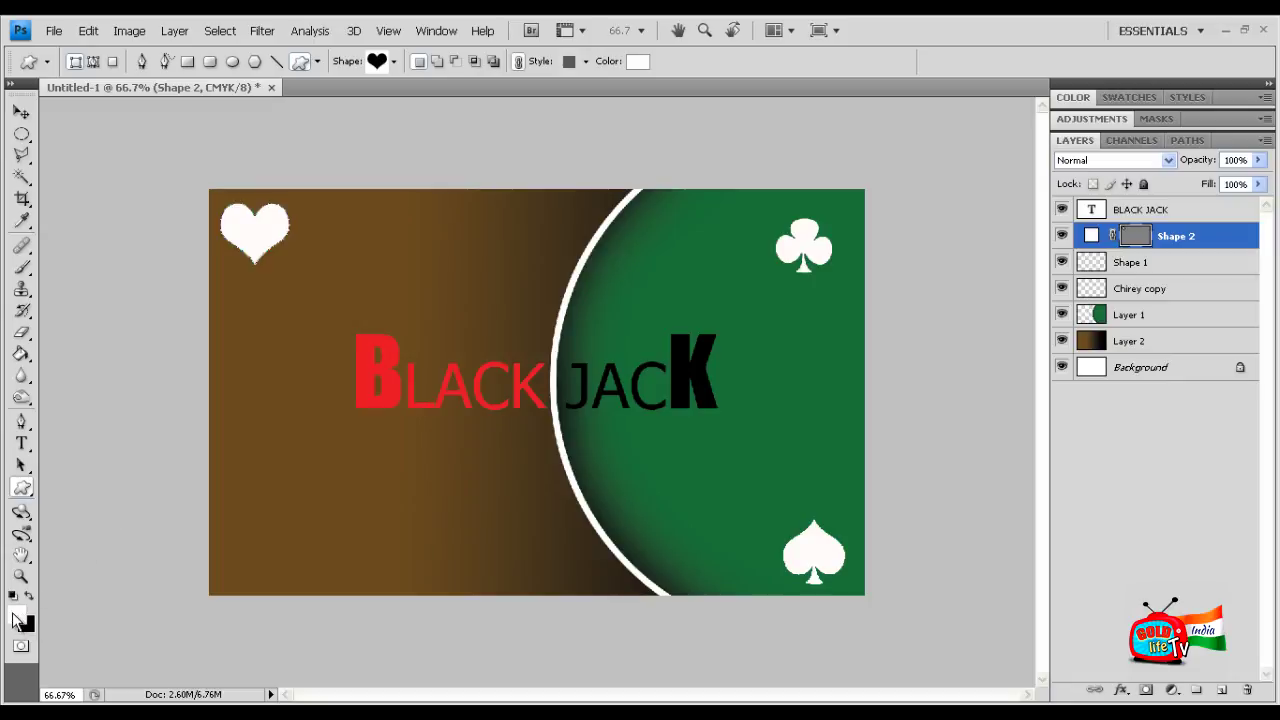
click(16, 616)
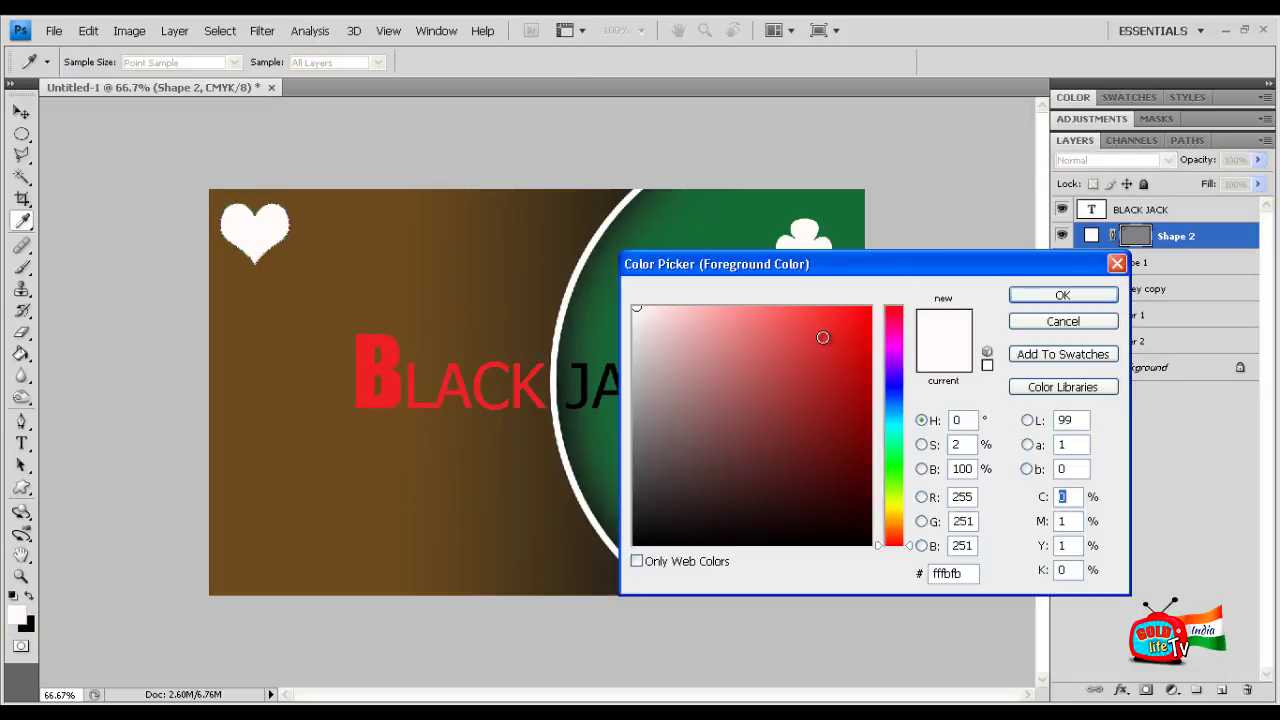
drag(843, 339, 827, 352)
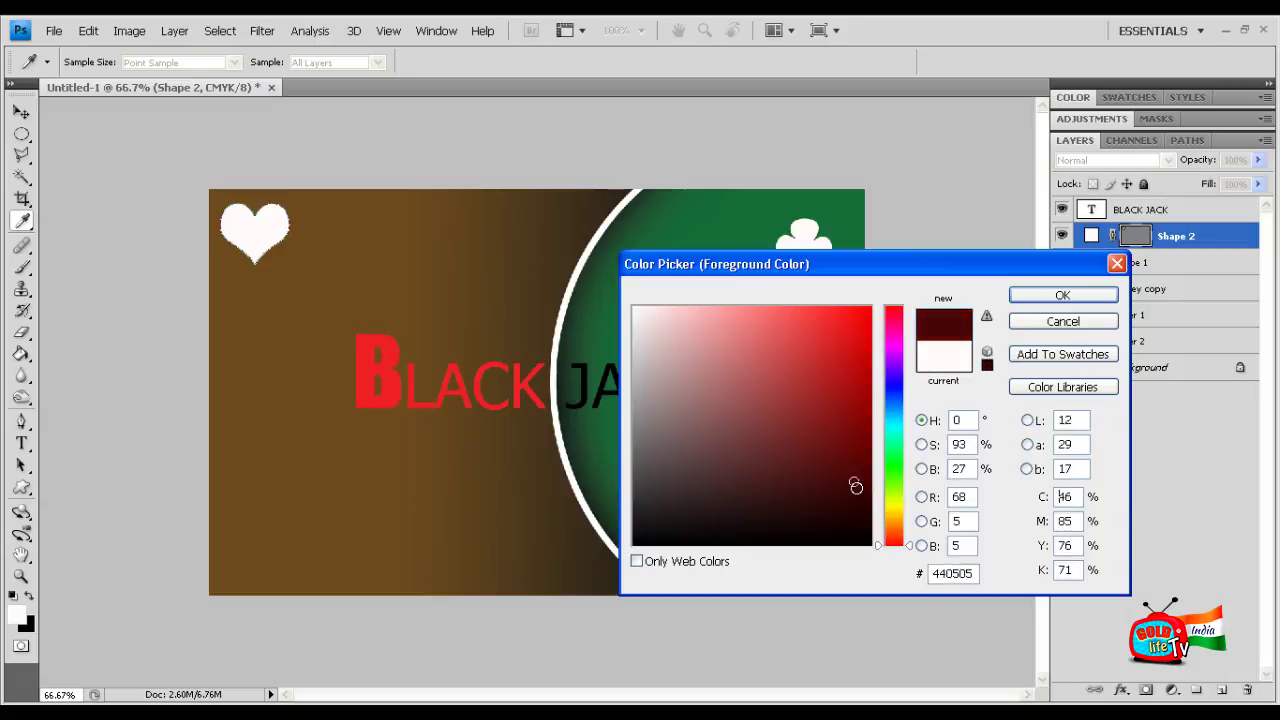
drag(894, 440, 897, 515)
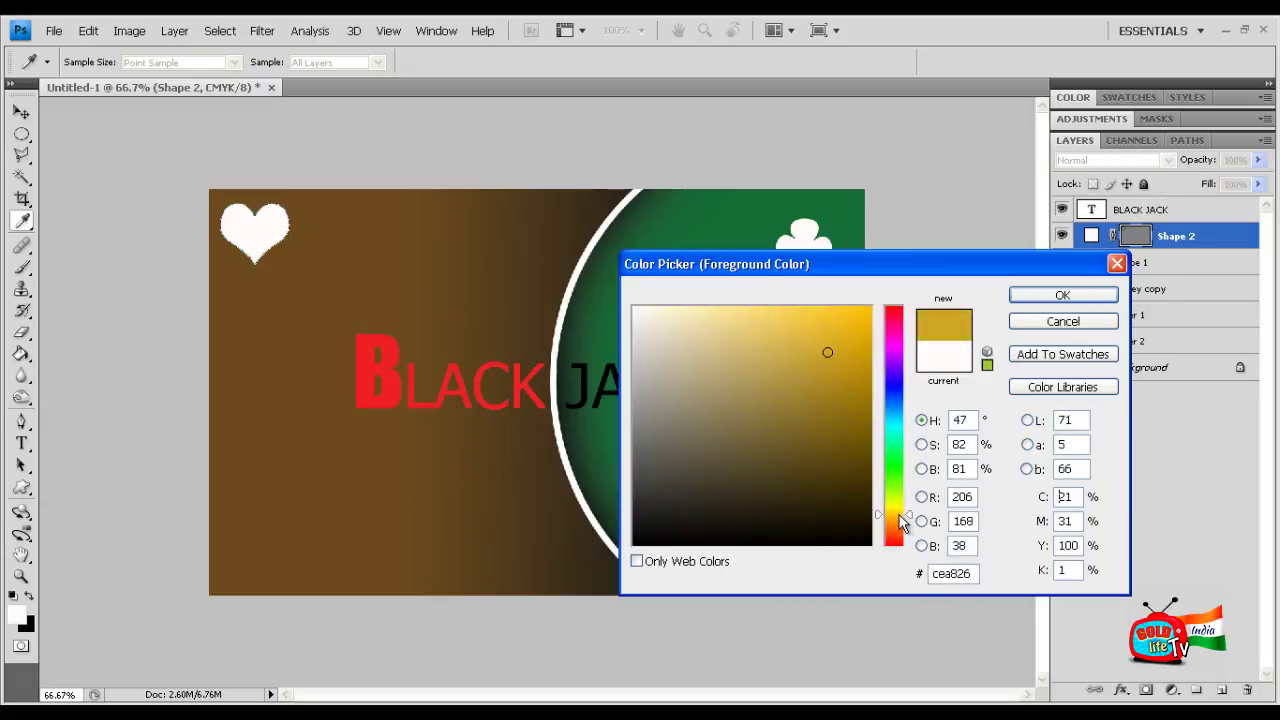
mouse_move(845, 335)
mouse_down()
mouse_move(816, 295)
mouse_move(840, 306)
mouse_up()
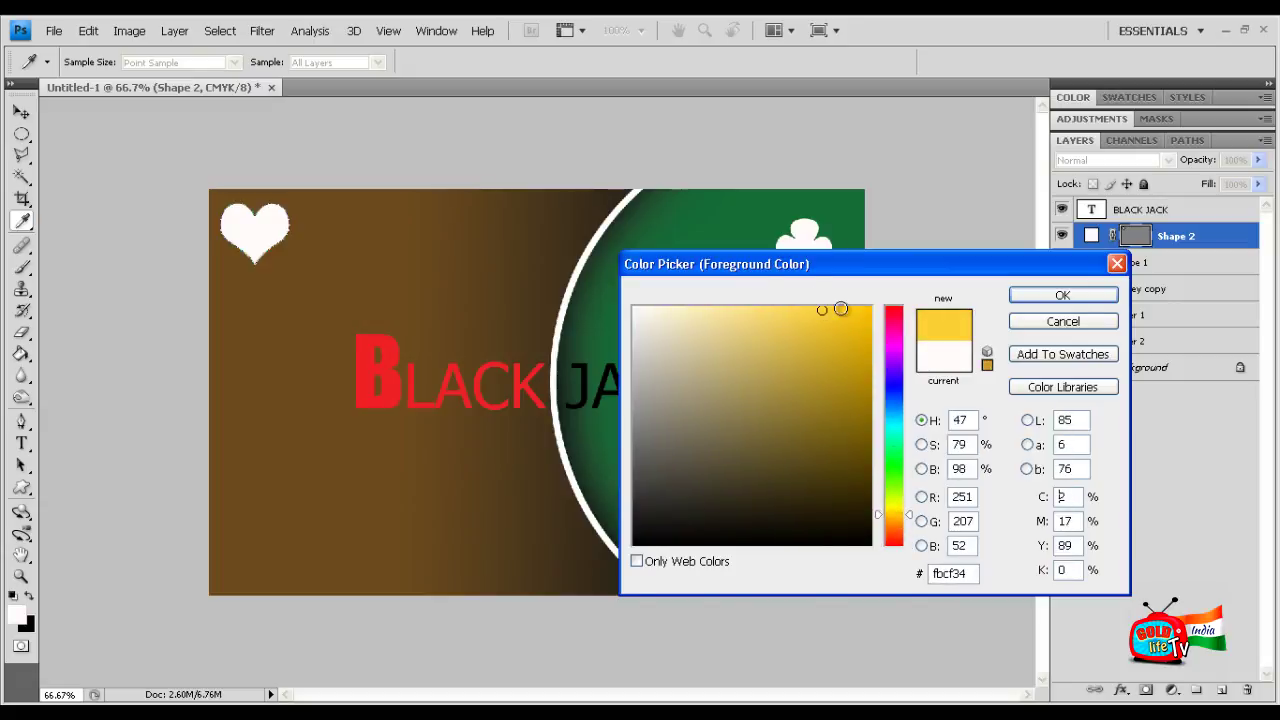
click(1090, 295)
Rasterize Shape 2, fill the heart yellow, and nudge it away from the corner
right_click(1168, 240)
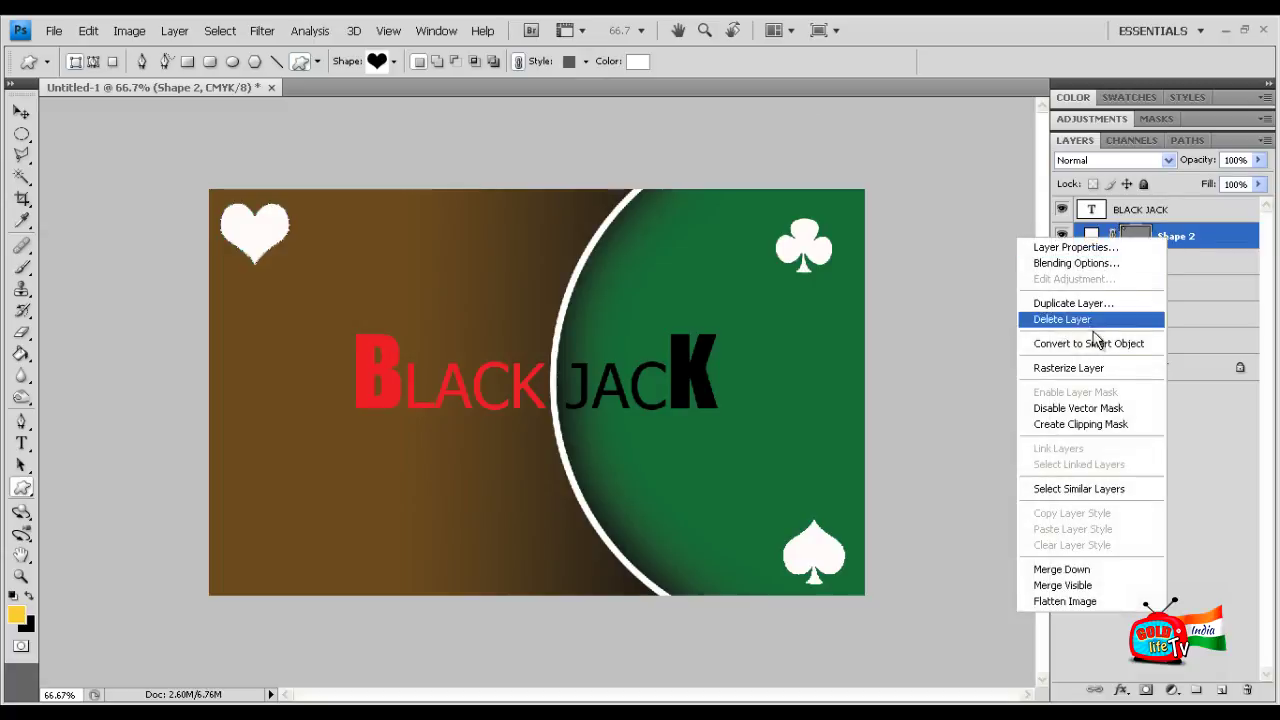
click(1080, 368)
click(20, 355)
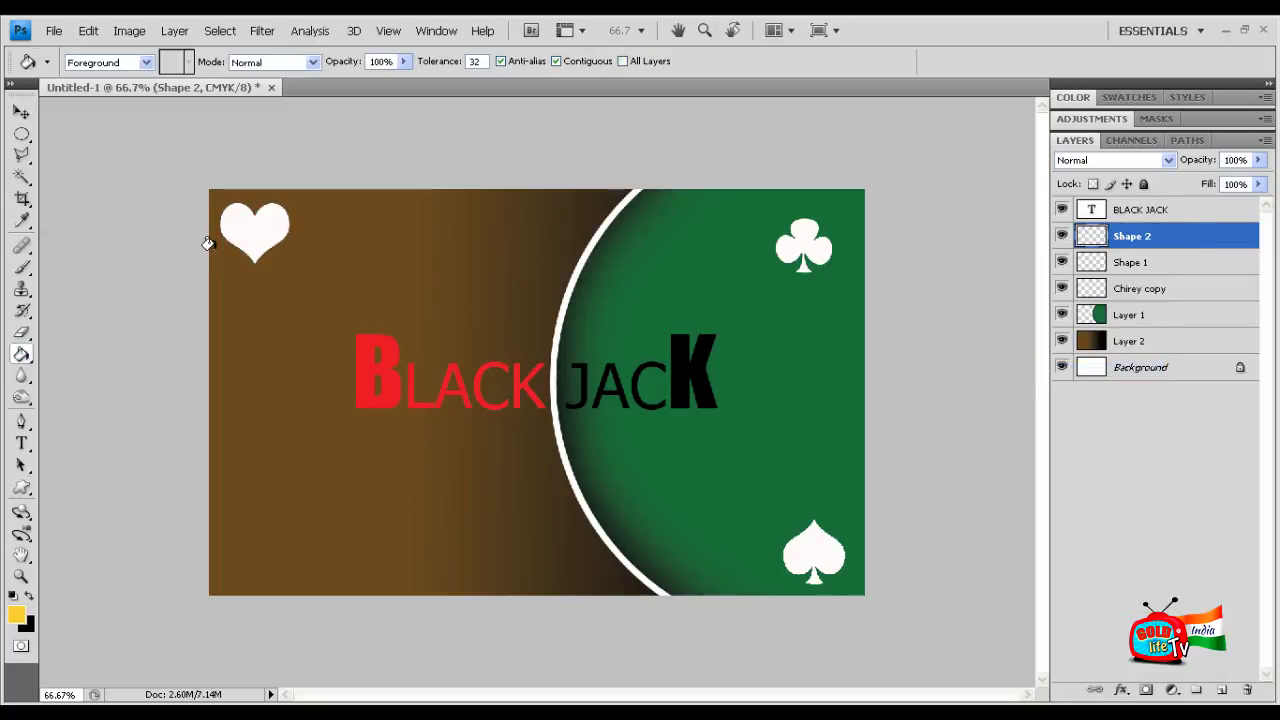
click(251, 229)
click(21, 112)
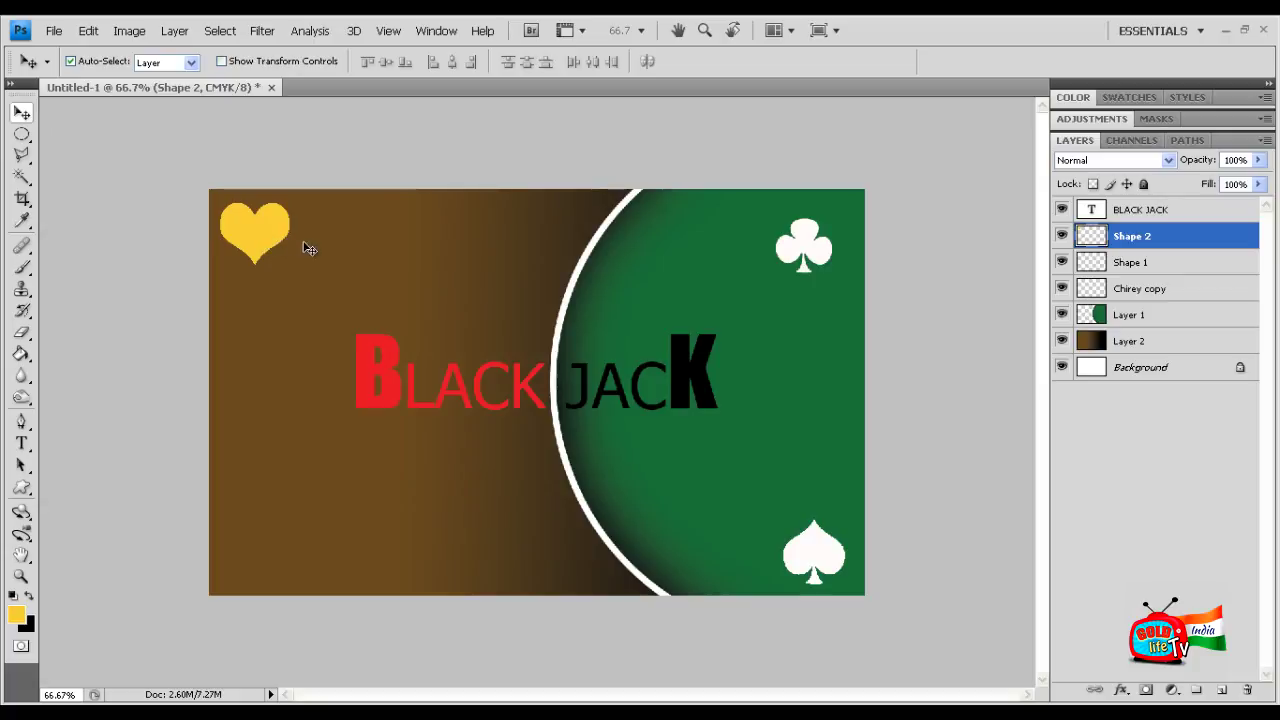
mouse_move(310, 249)
mouse_down()
mouse_move(260, 233)
mouse_move(266, 242)
mouse_up()
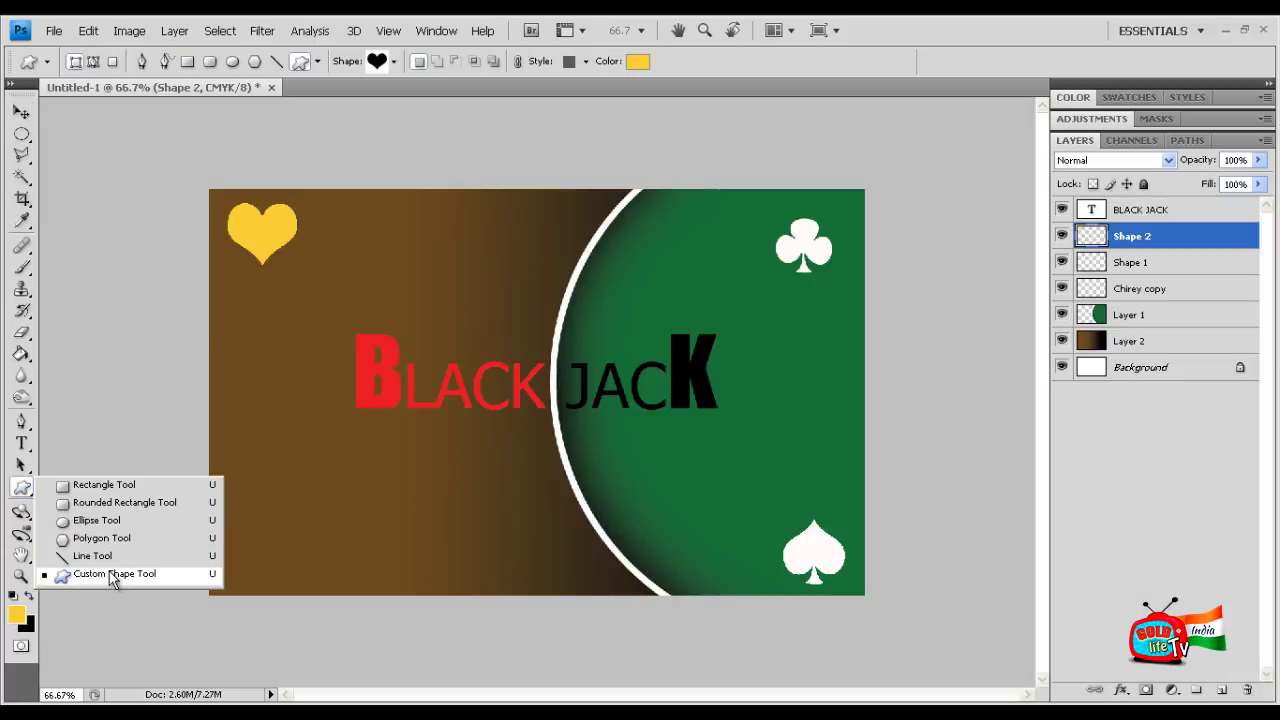
Draw a diamond in the bottom-left corner, rasterize Shape 3, and nudge it right
drag(22, 487, 112, 574)
click(393, 61)
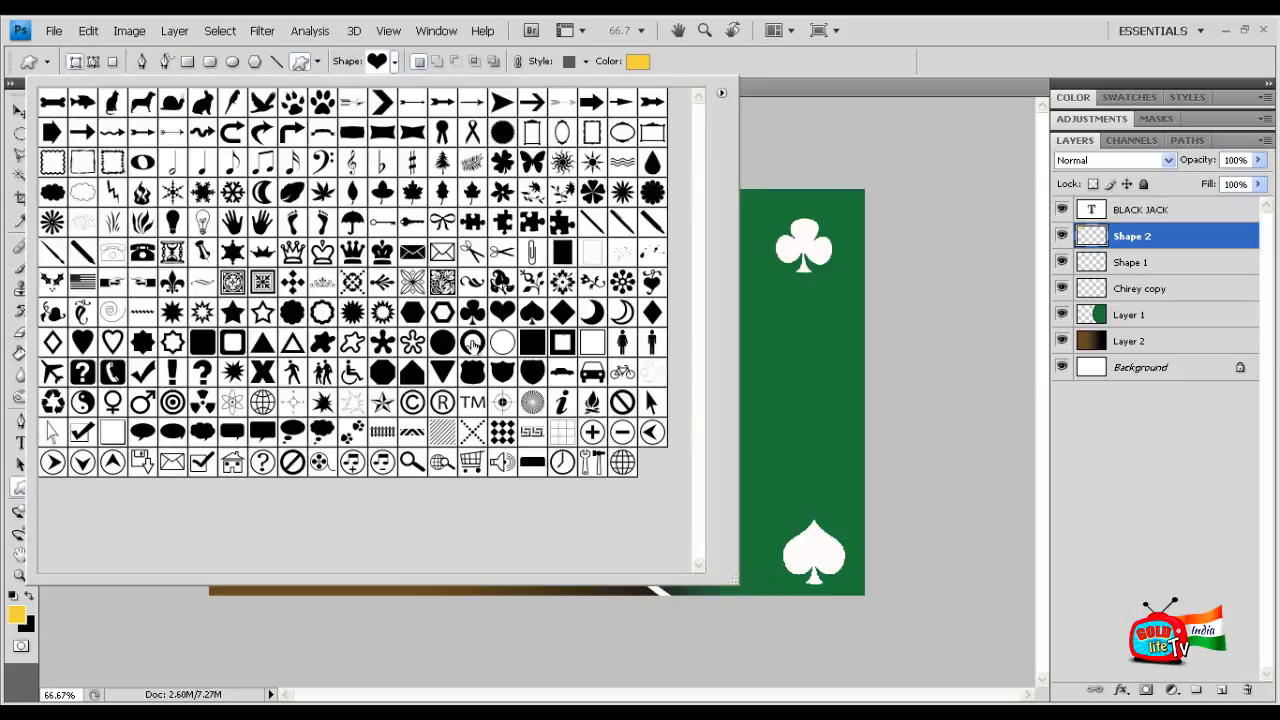
double_click(562, 312)
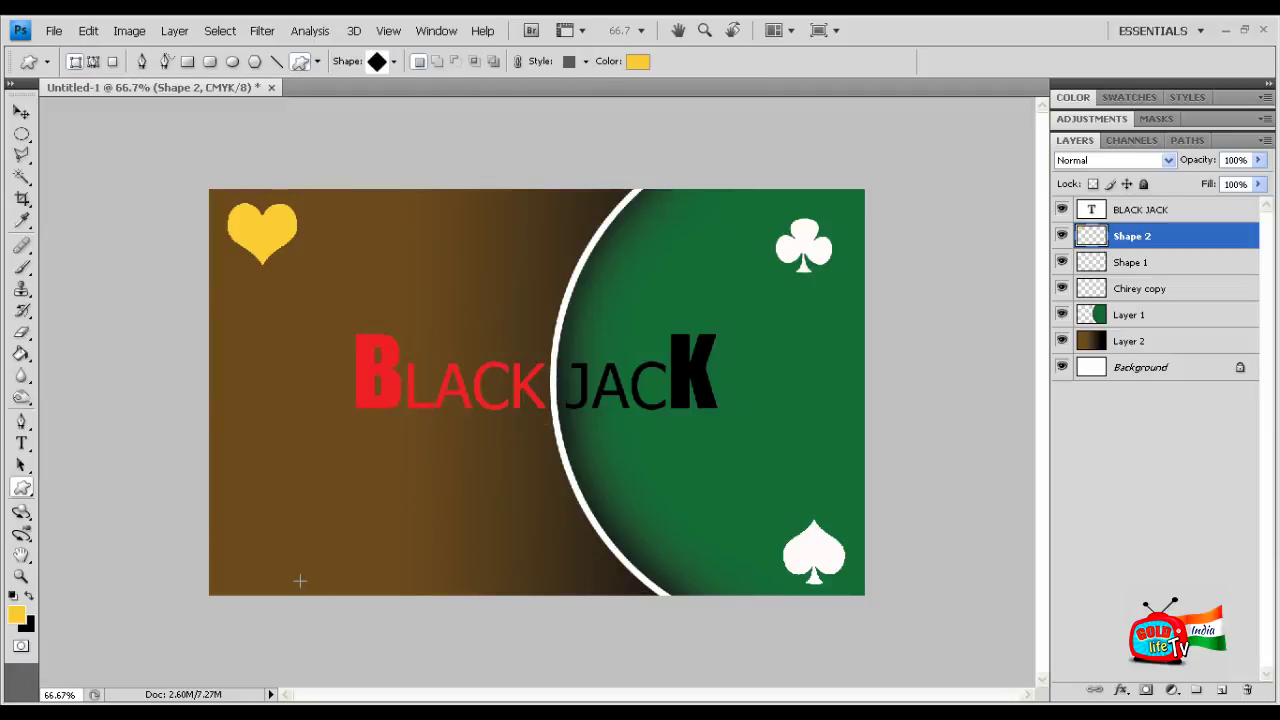
drag(299, 580, 293, 591)
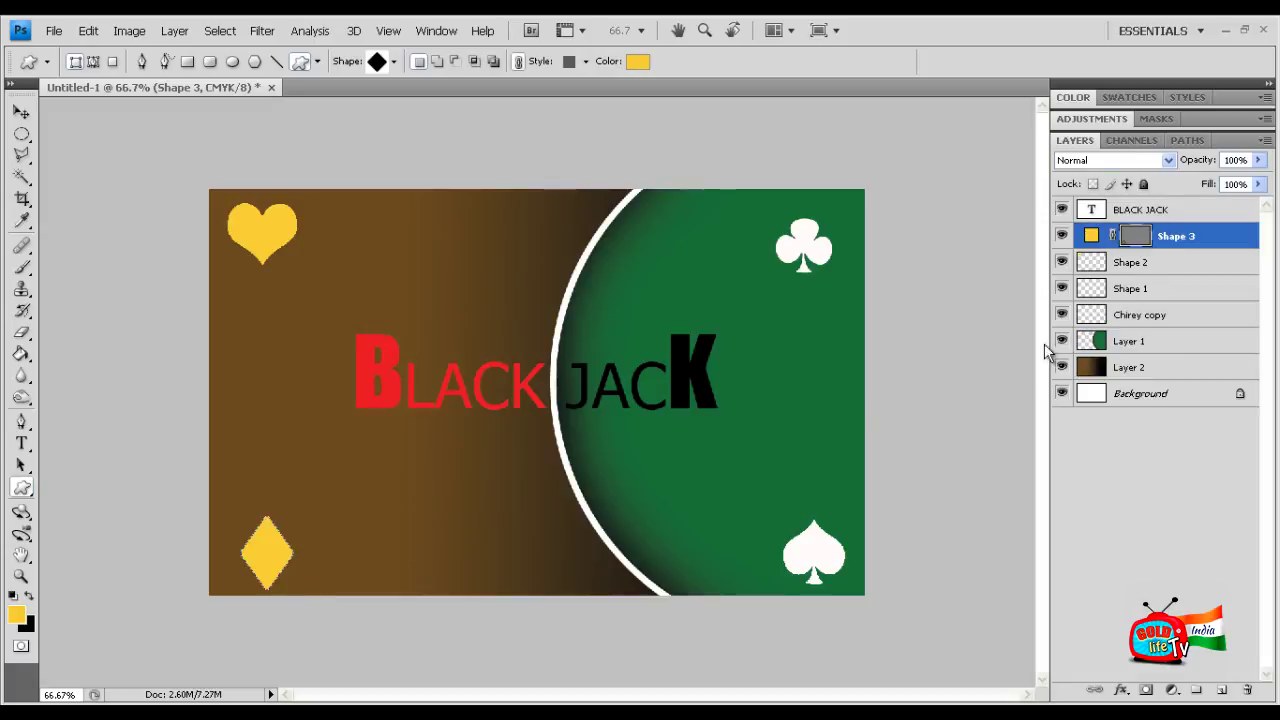
right_click(1186, 246)
click(1078, 372)
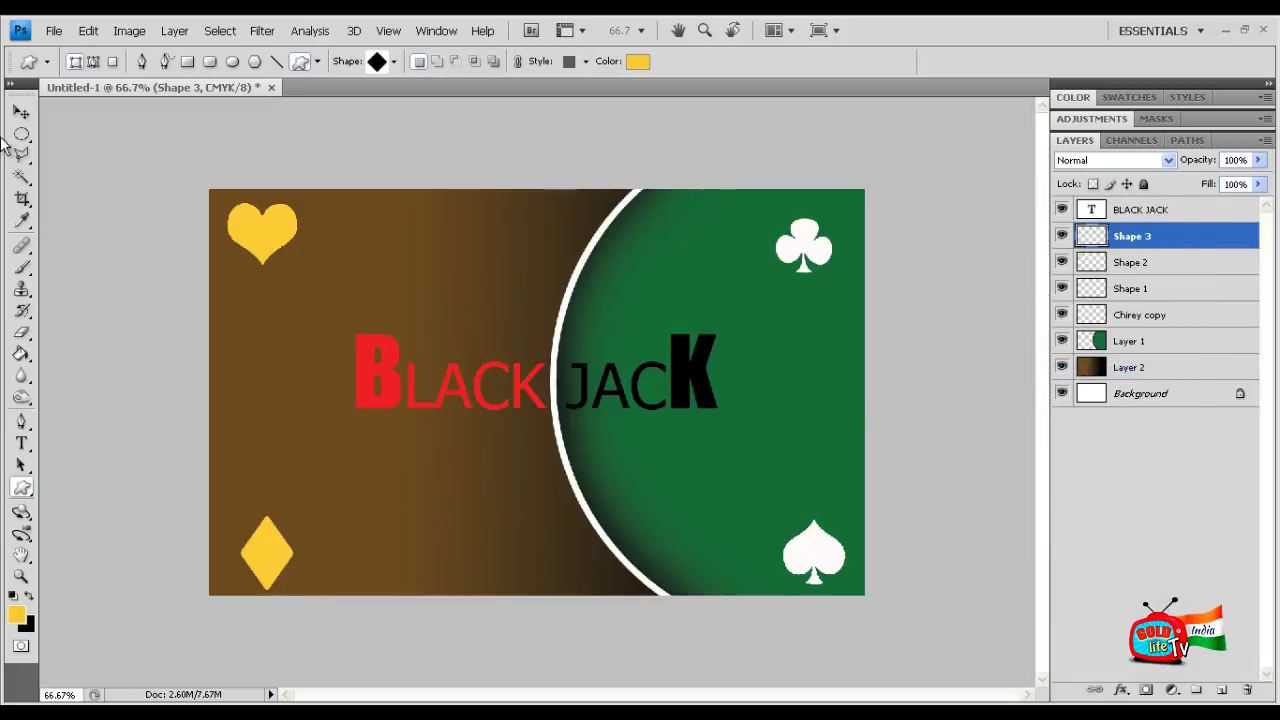
click(21, 112)
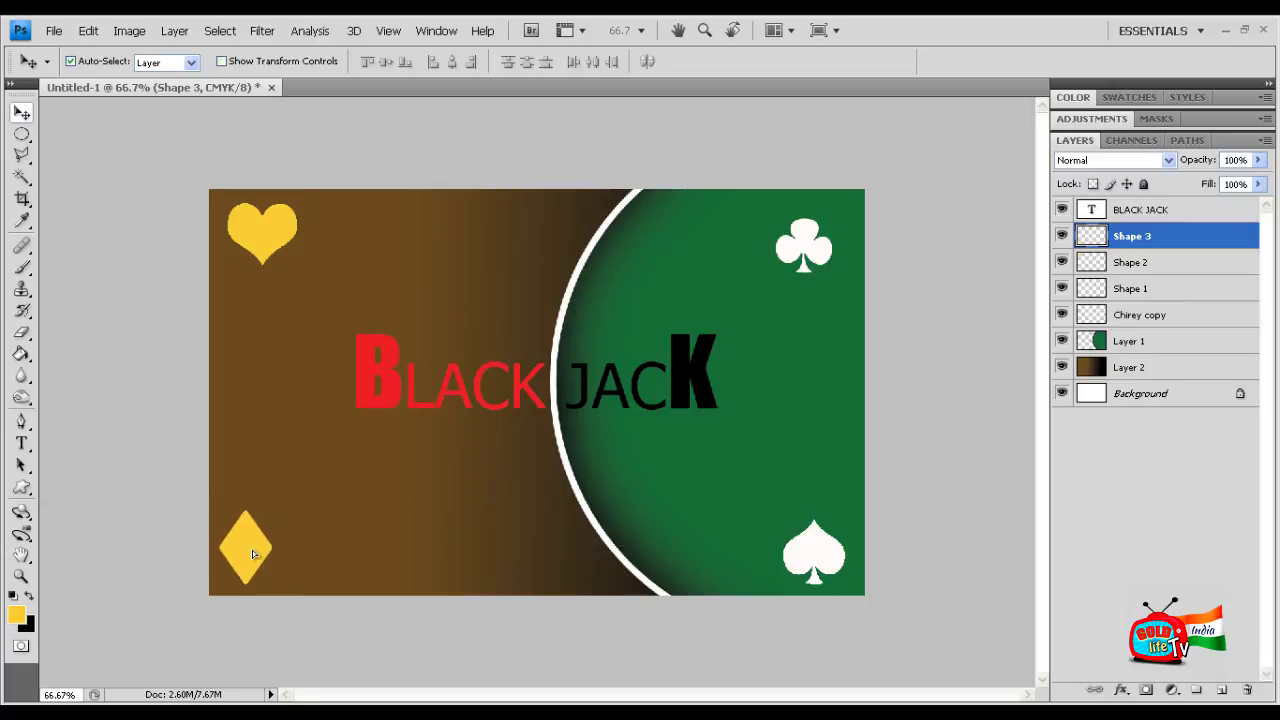
drag(252, 551, 259, 552)
Nudge the club, heart, diamond and spade into slightly better corner positions
click(812, 246)
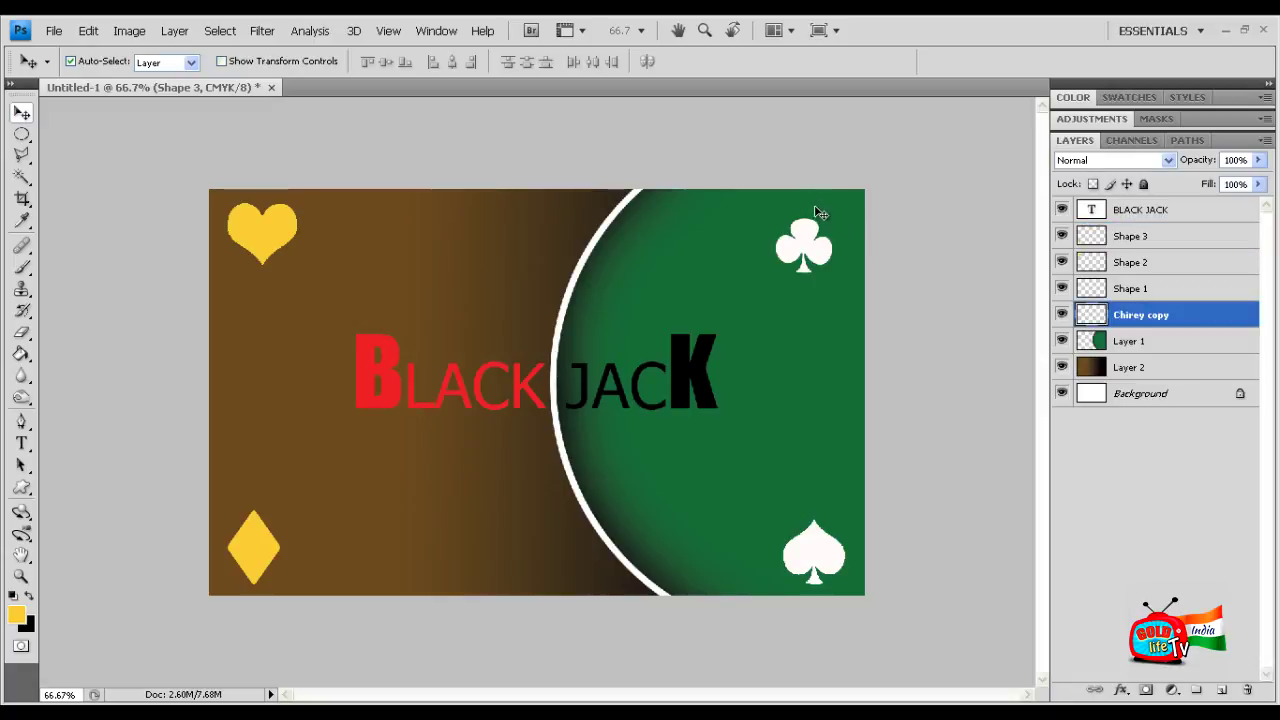
drag(818, 235, 826, 228)
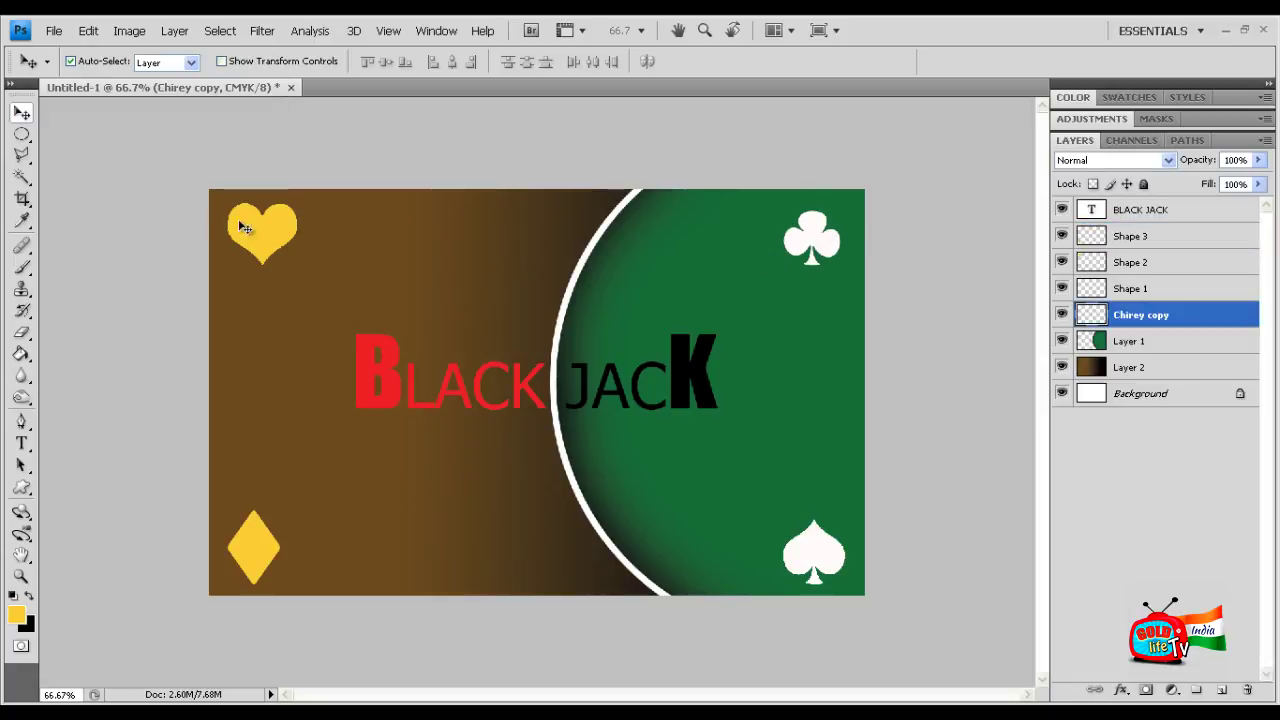
click(268, 245)
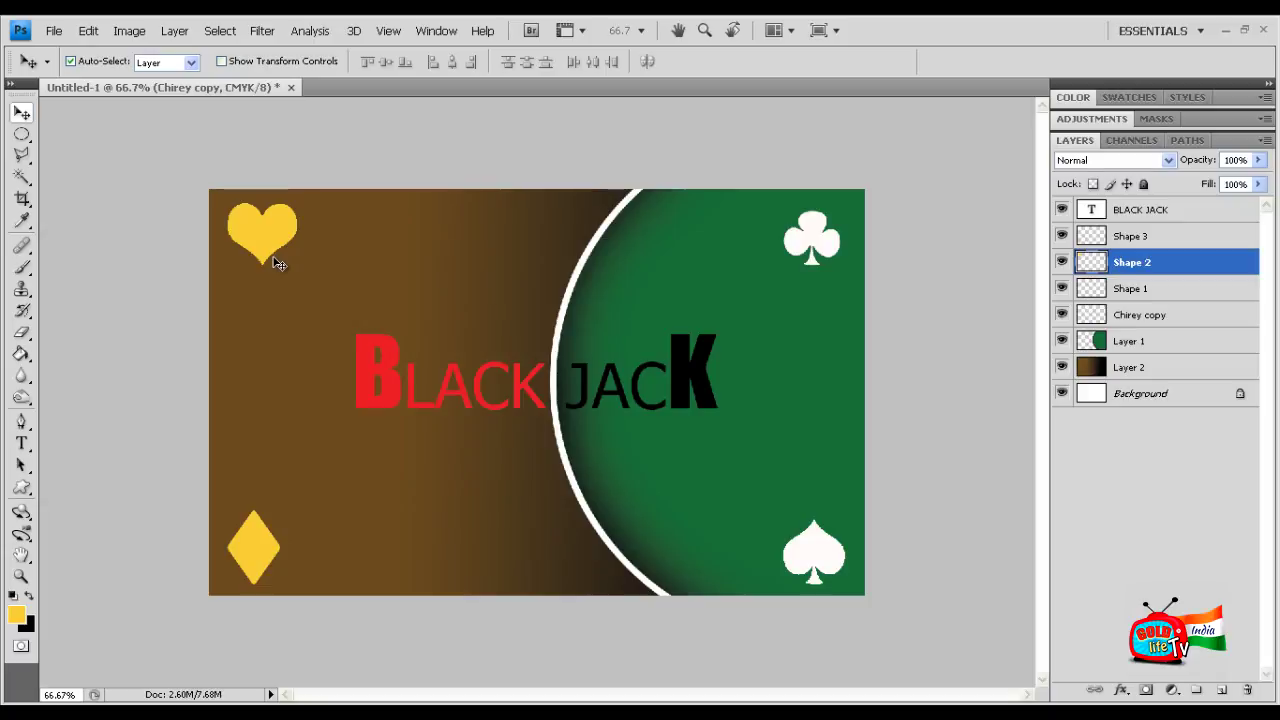
drag(264, 237, 264, 245)
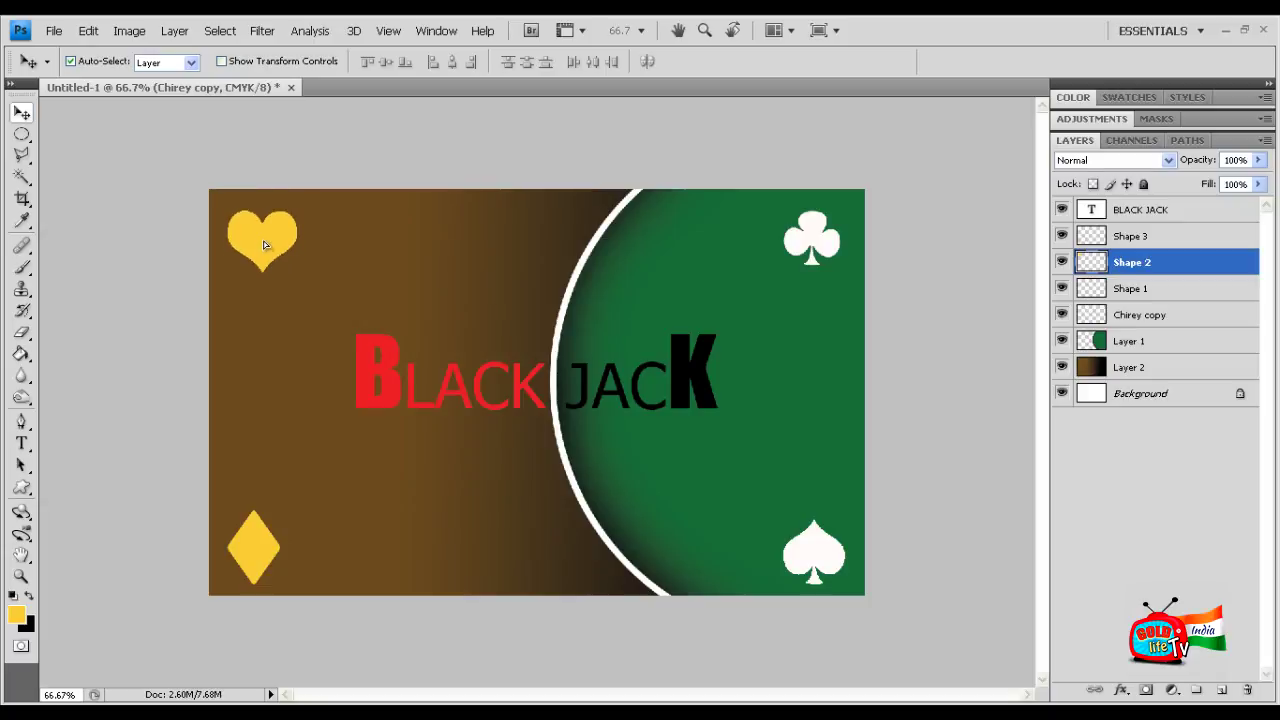
click(256, 555)
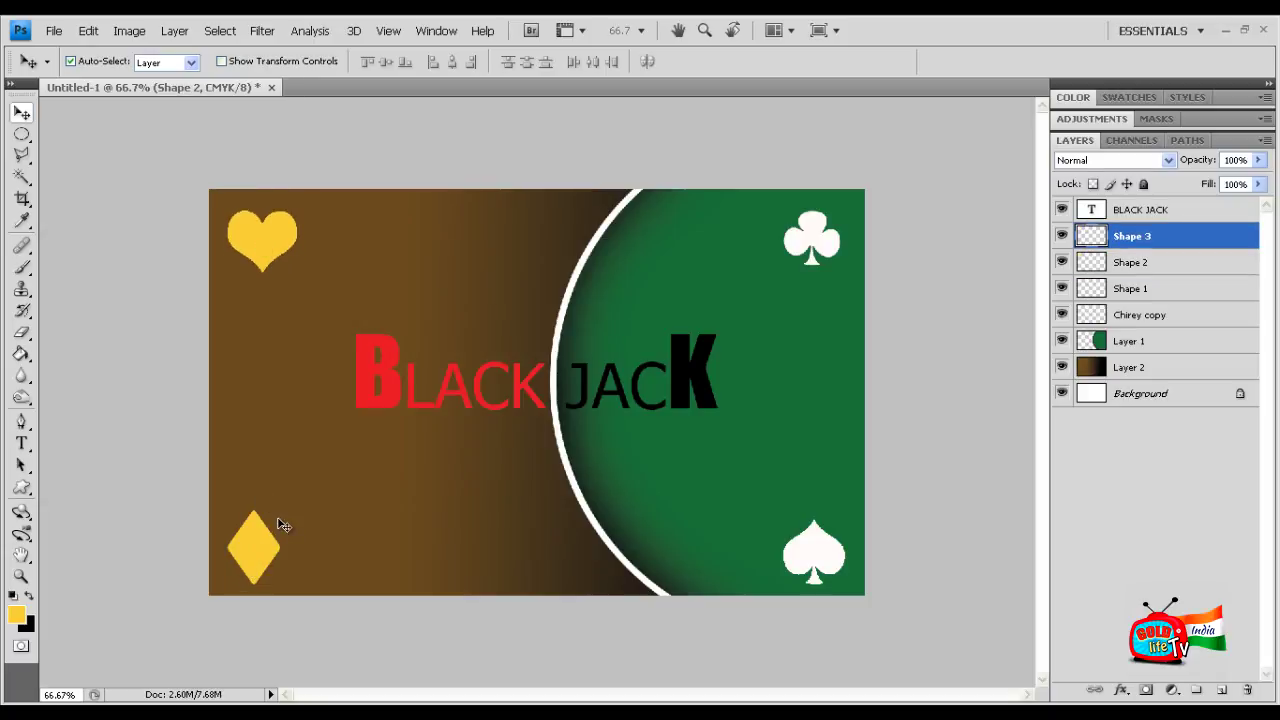
drag(278, 520, 262, 542)
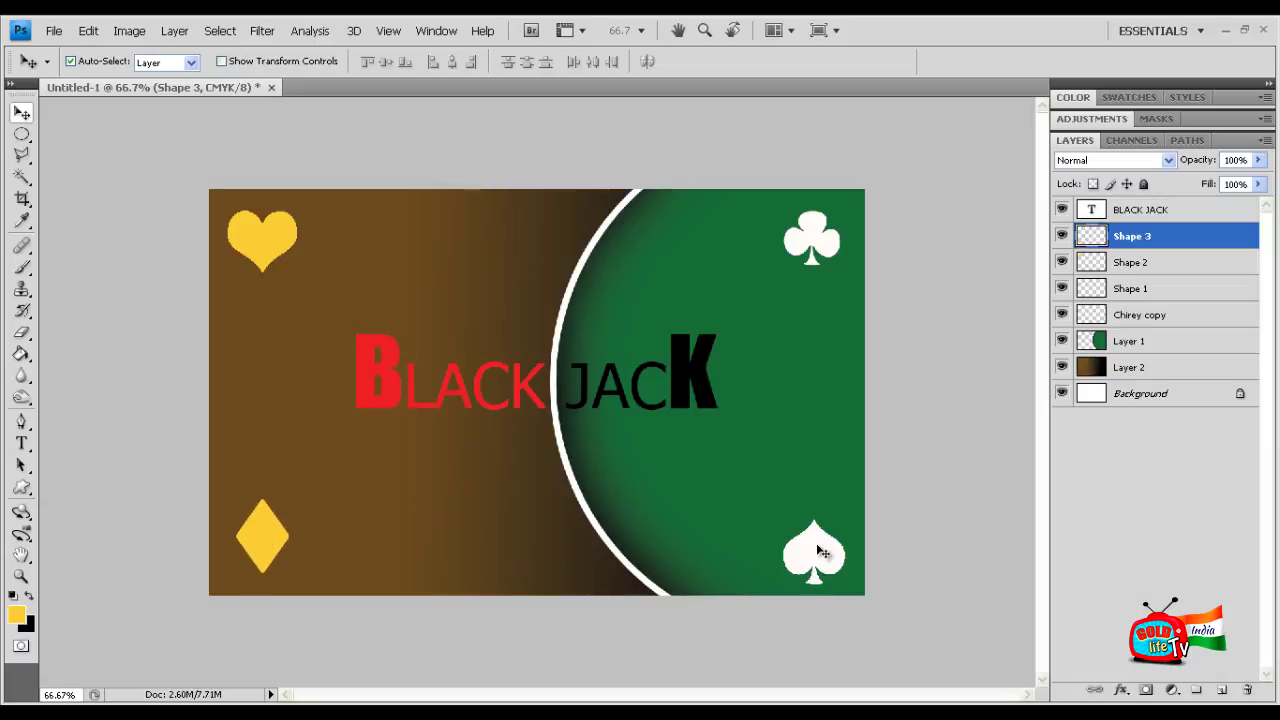
click(820, 545)
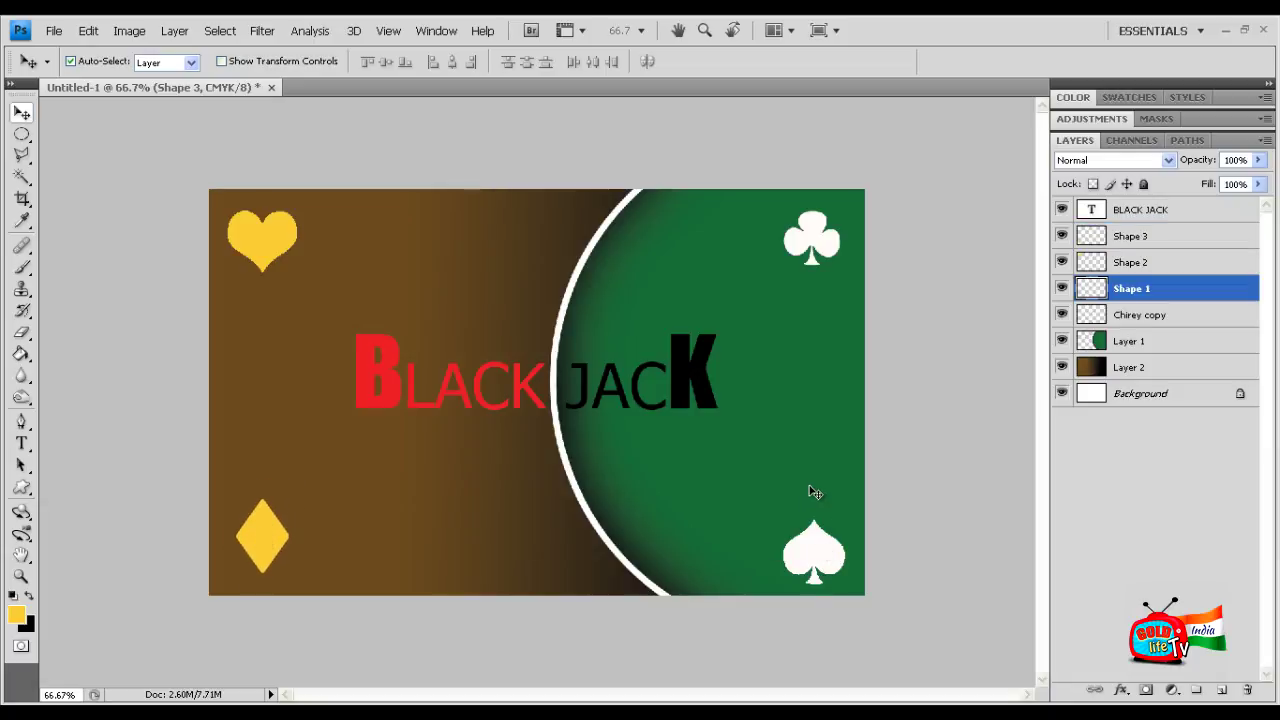
drag(815, 555, 822, 540)
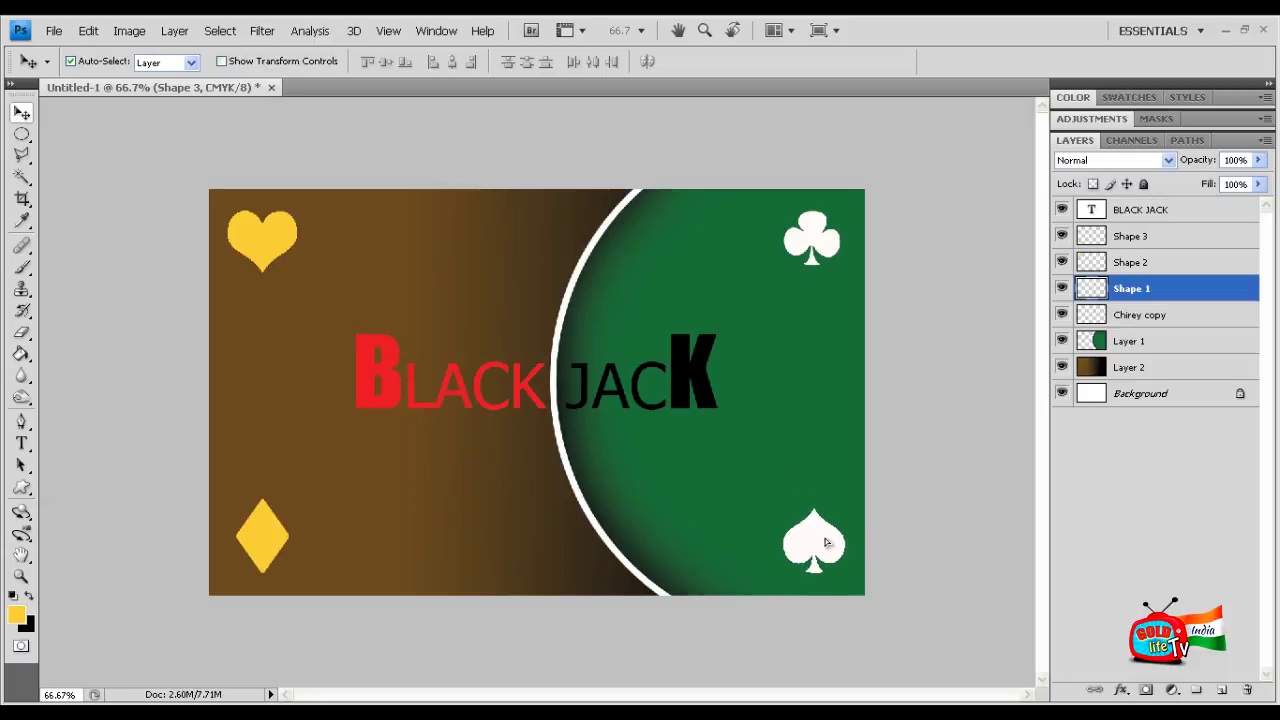
Bring up the foreground Color Picker, currently showing yellow fbce33
right_click(1141, 240)
key(Escape)
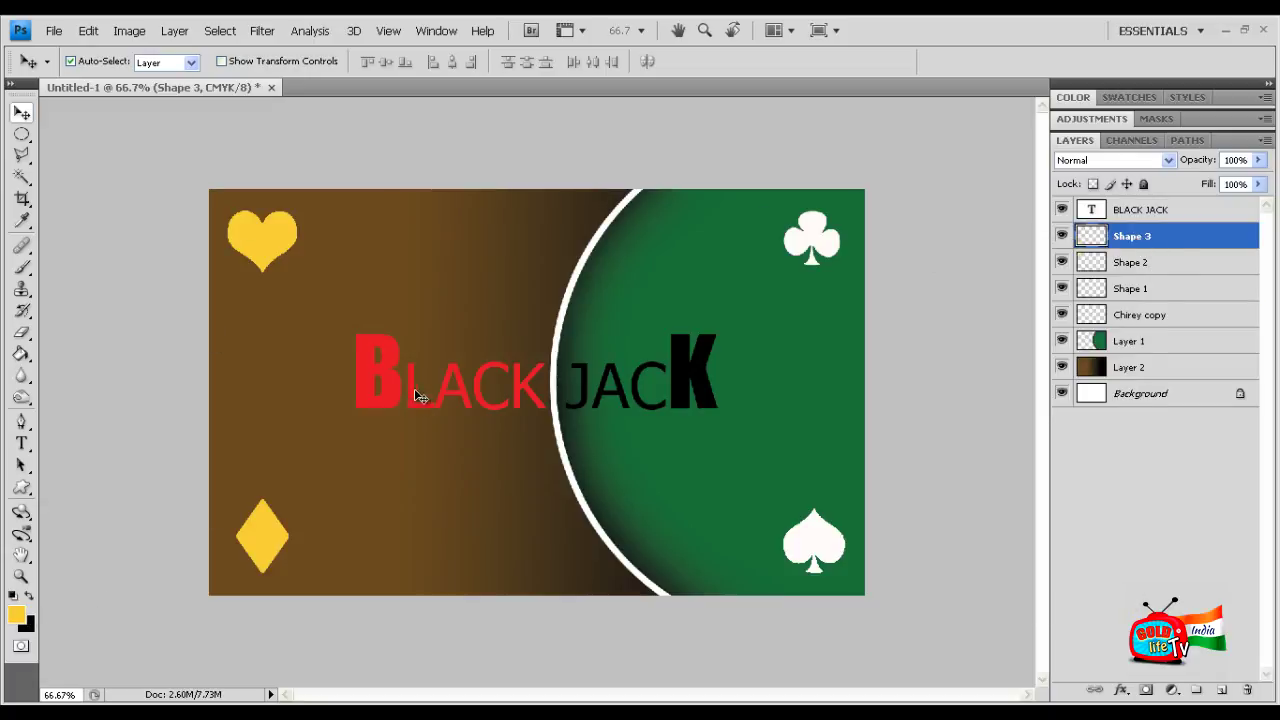
click(16, 615)
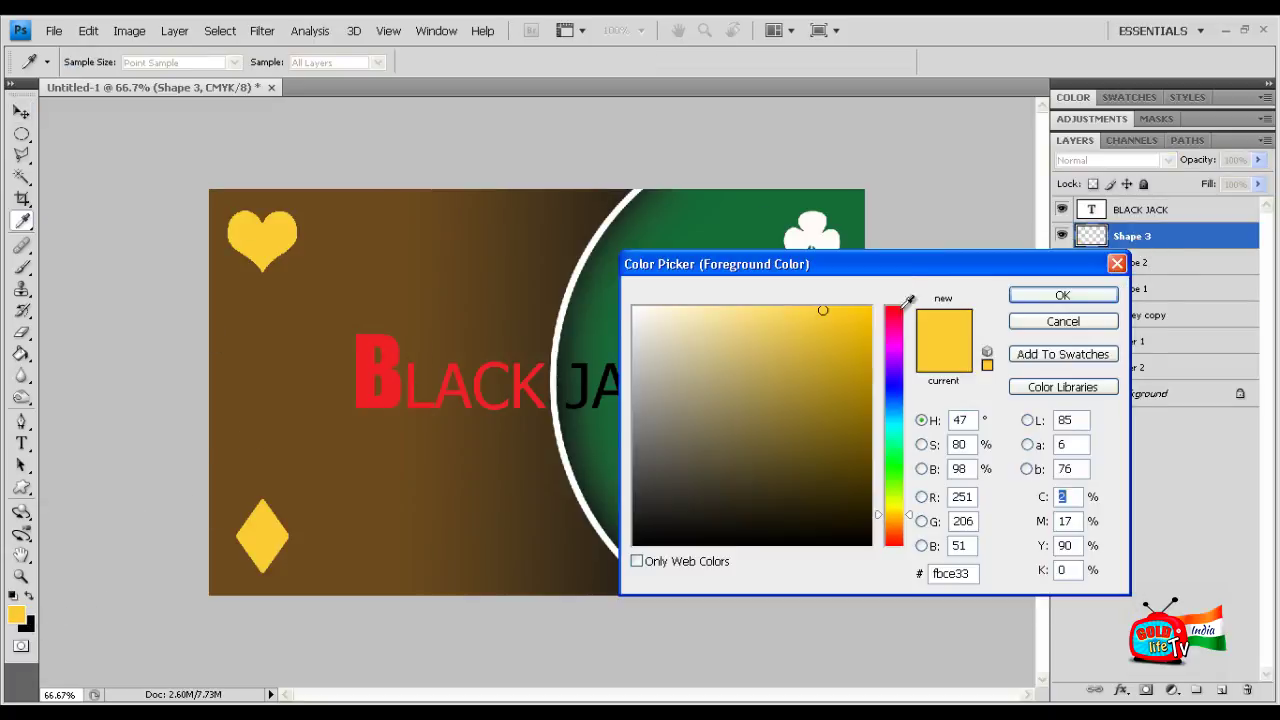
Fill the diamond and heart with red, undoing a stray fill over the whole banner
click(1059, 294)
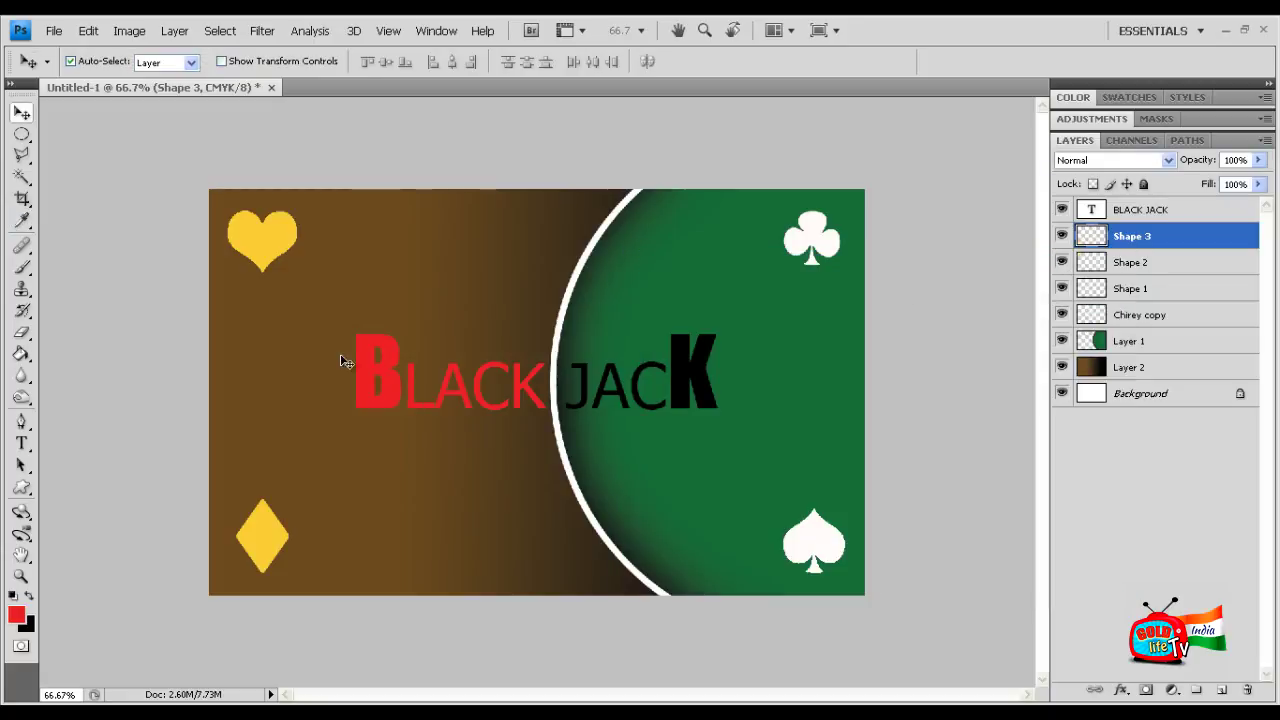
click(21, 354)
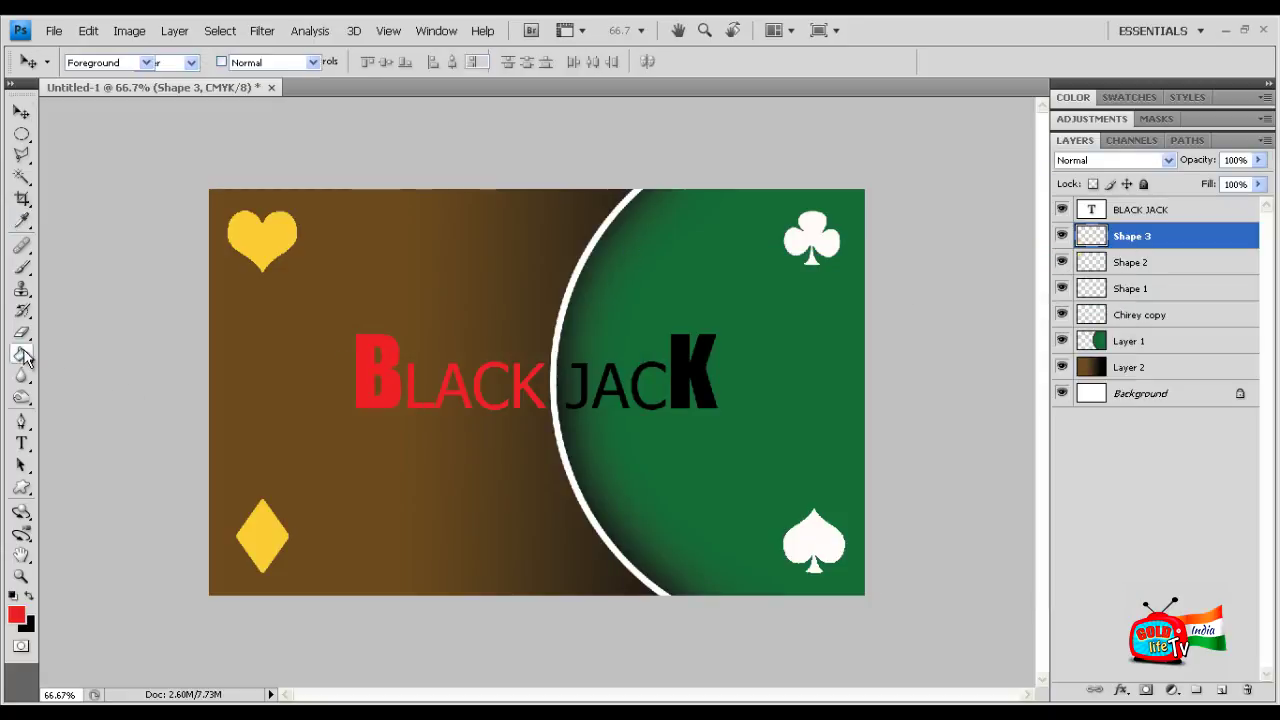
click(257, 237)
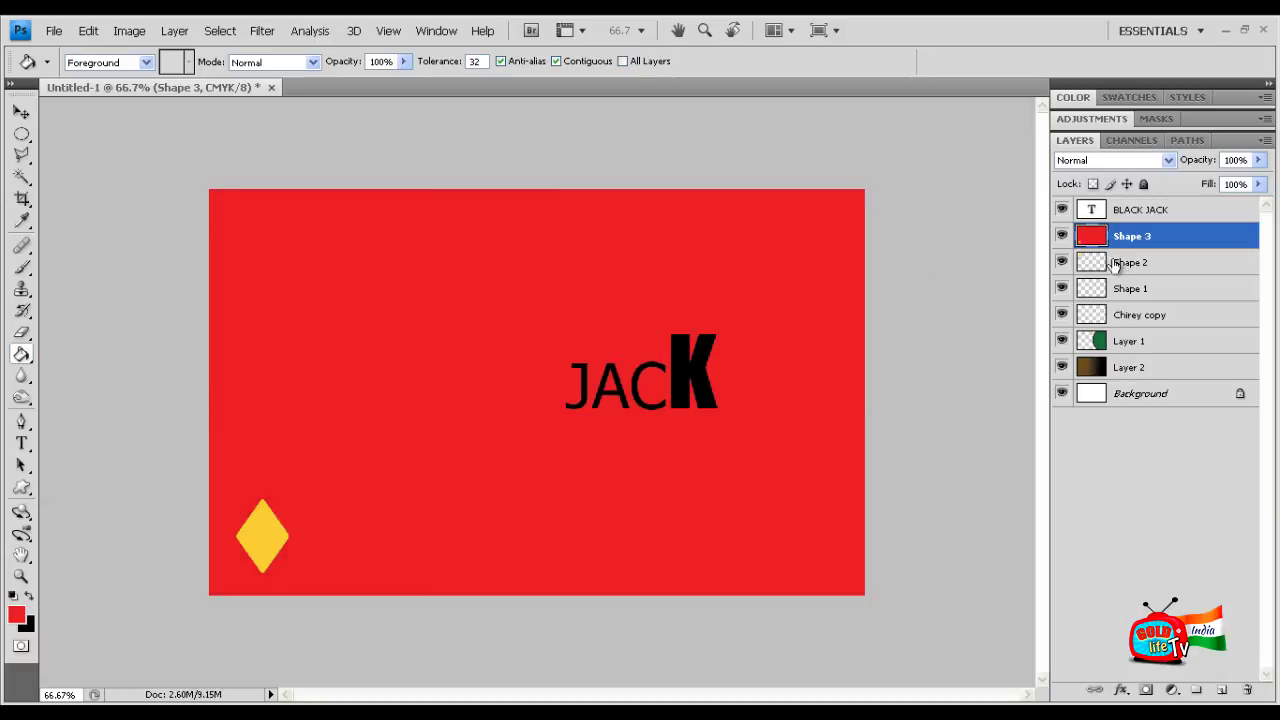
key(ctrl+z)
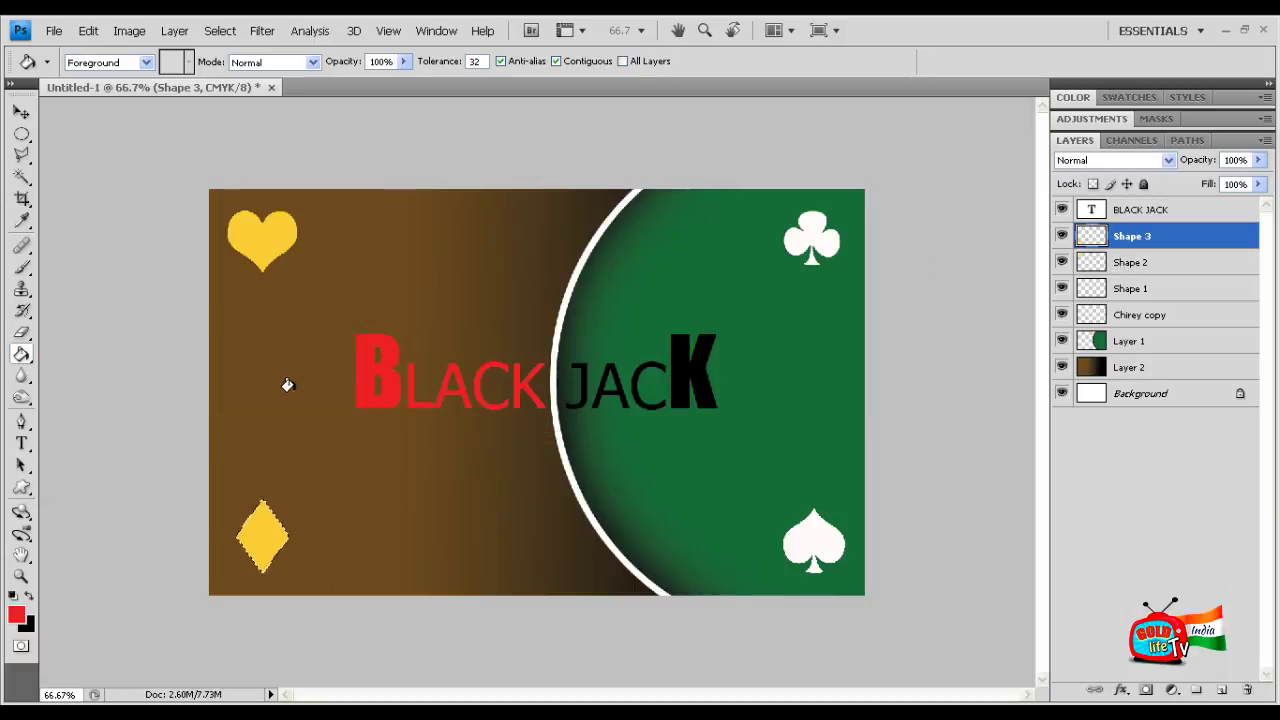
click(258, 527)
click(1096, 268)
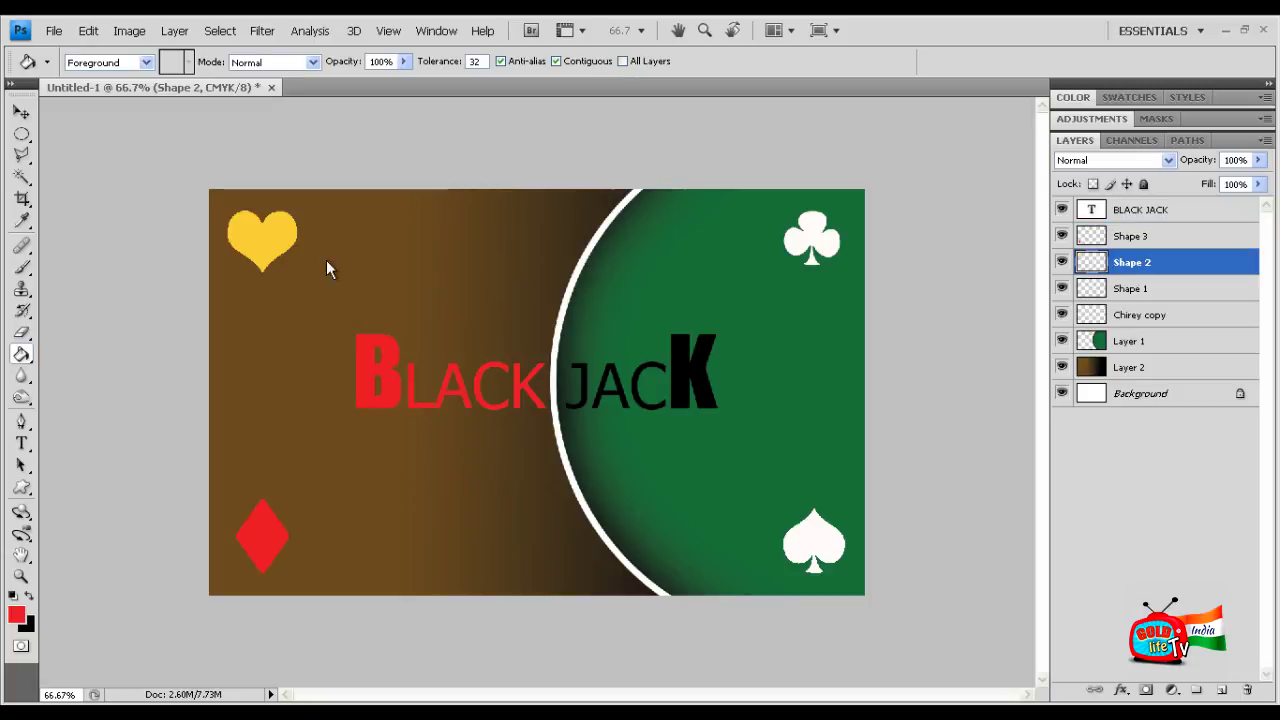
click(264, 230)
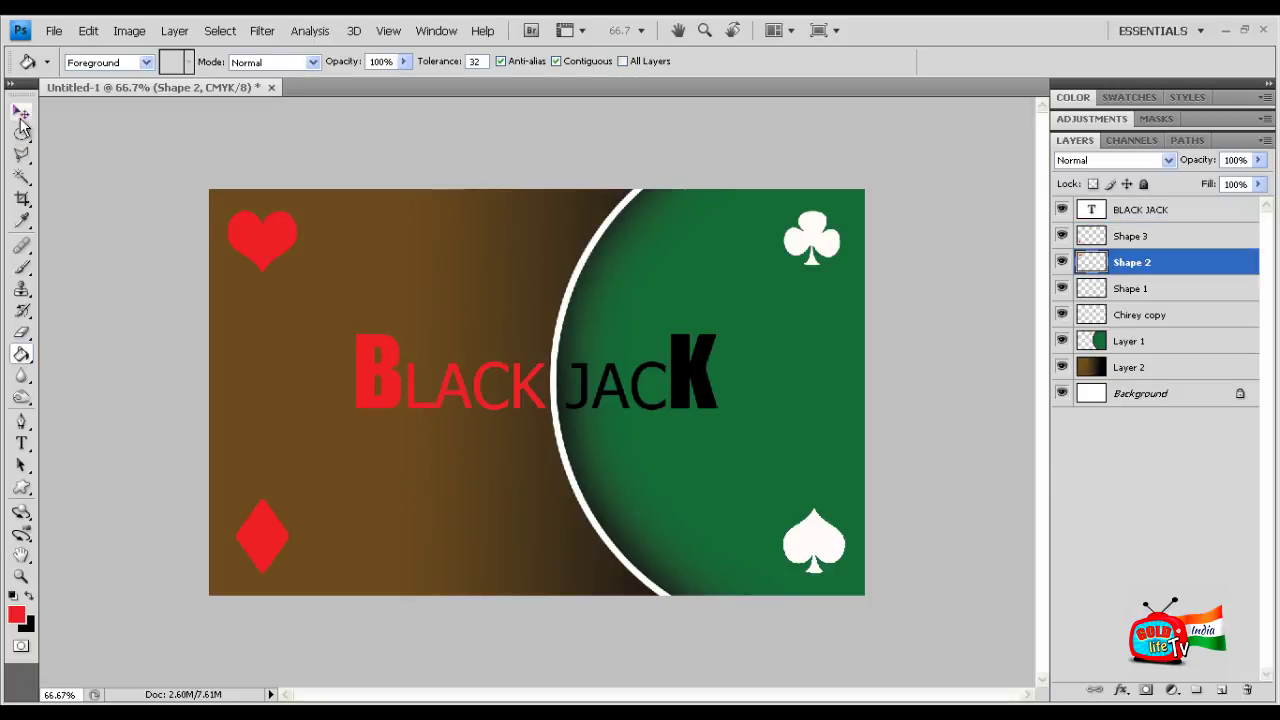
click(21, 112)
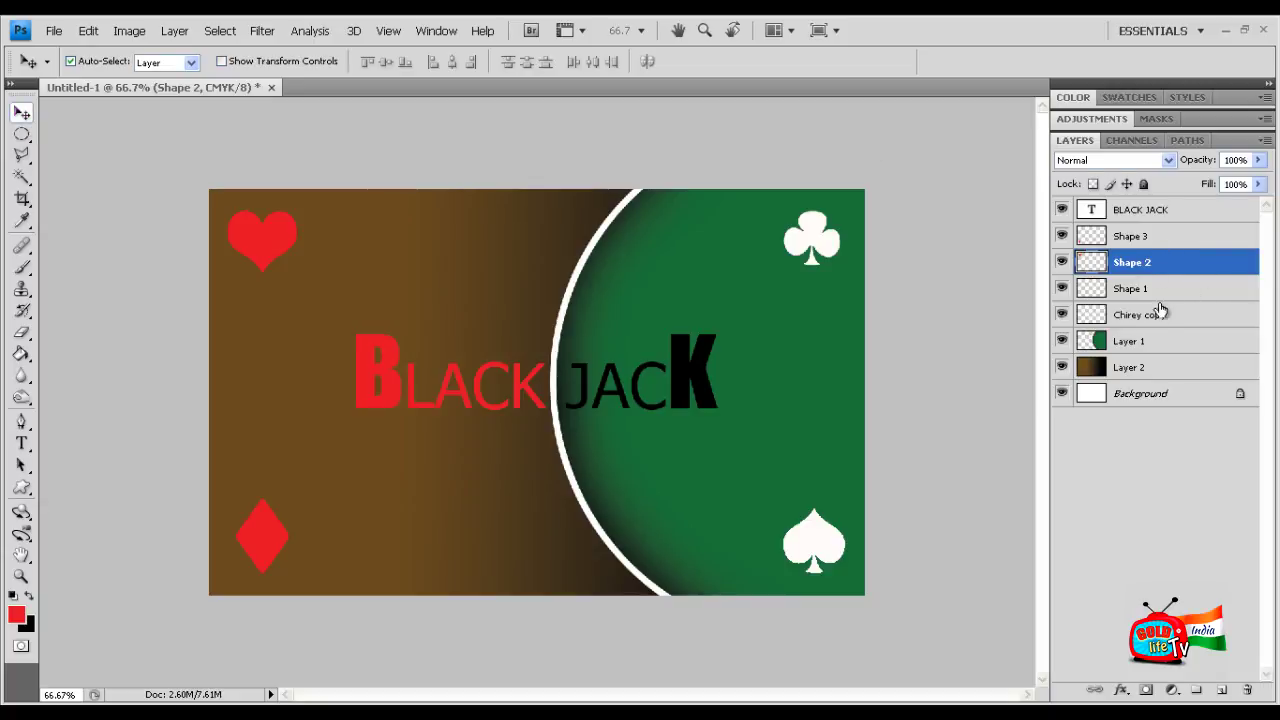
Try drop shadow, outer glow and inner glow (choke 52) on the BLACK JACK text
click(1162, 211)
right_click(1181, 218)
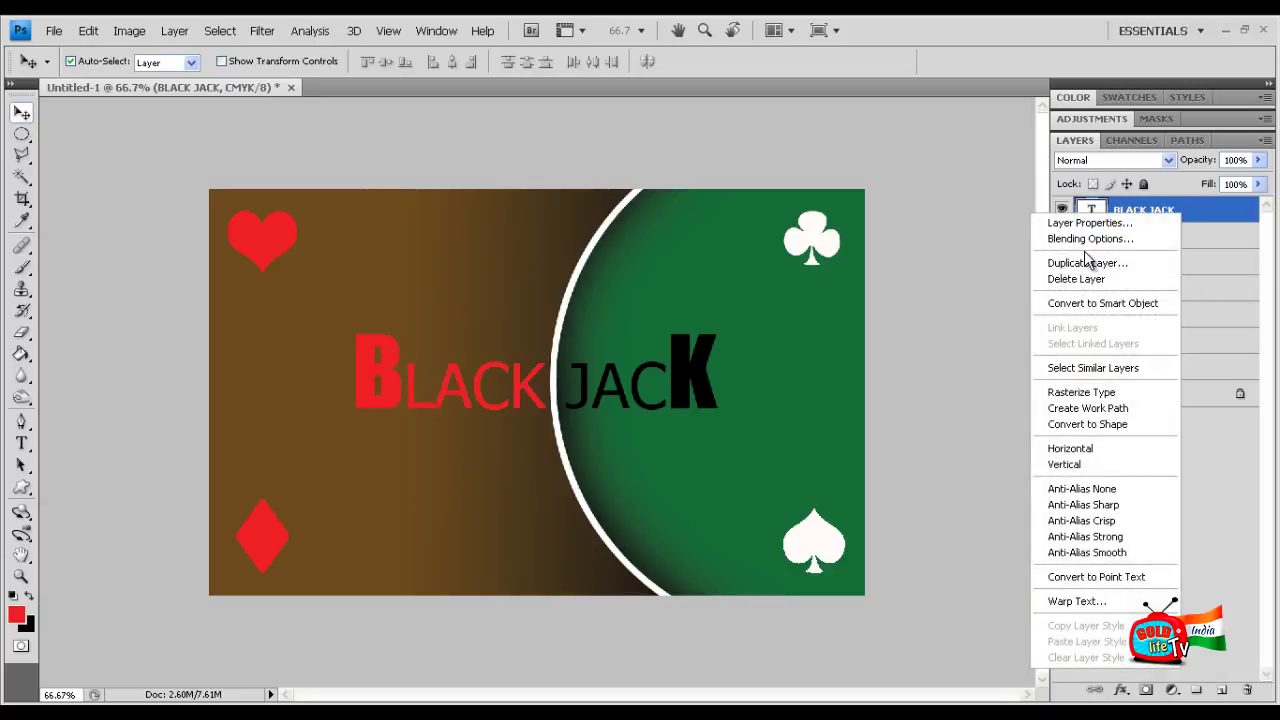
click(1100, 239)
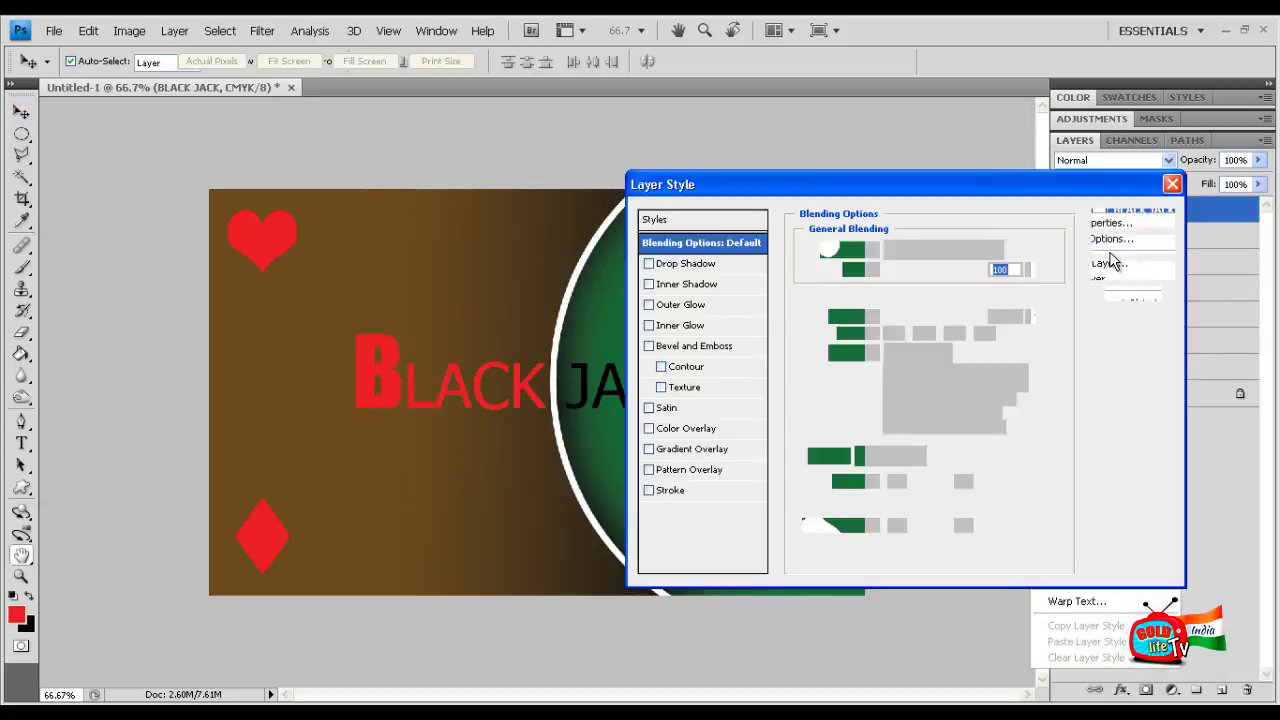
click(697, 264)
drag(712, 184, 815, 184)
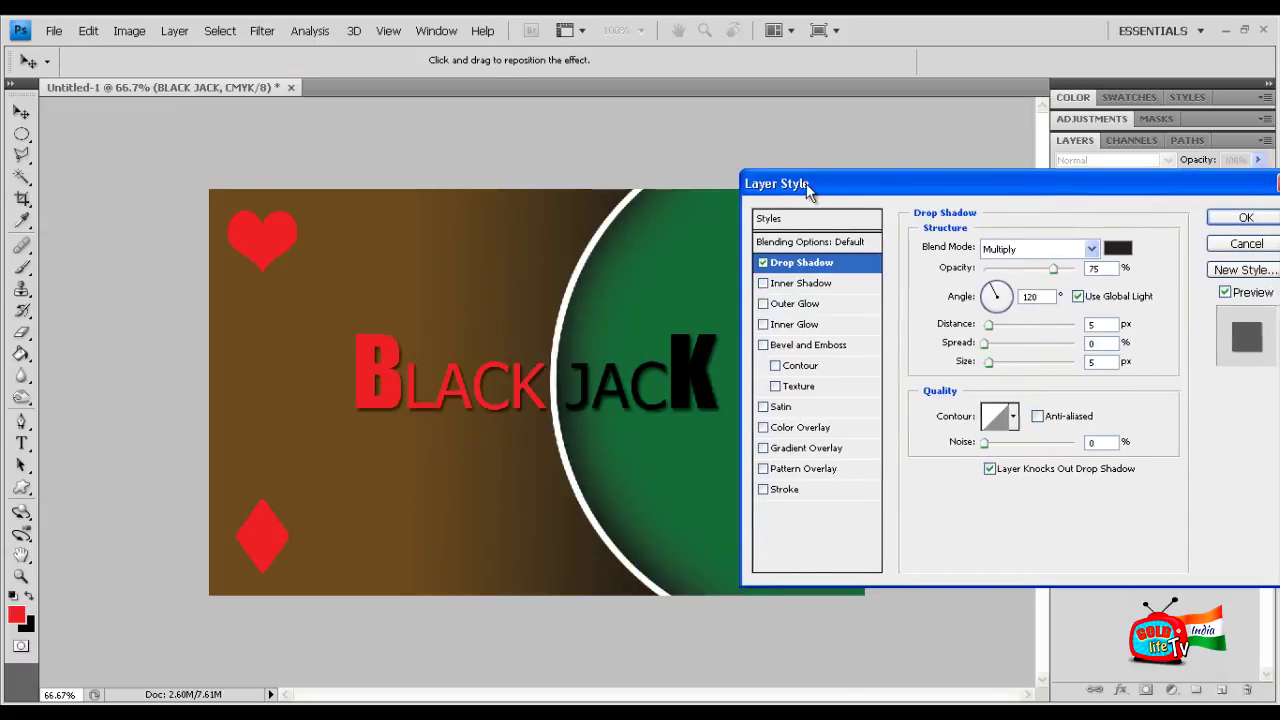
click(752, 262)
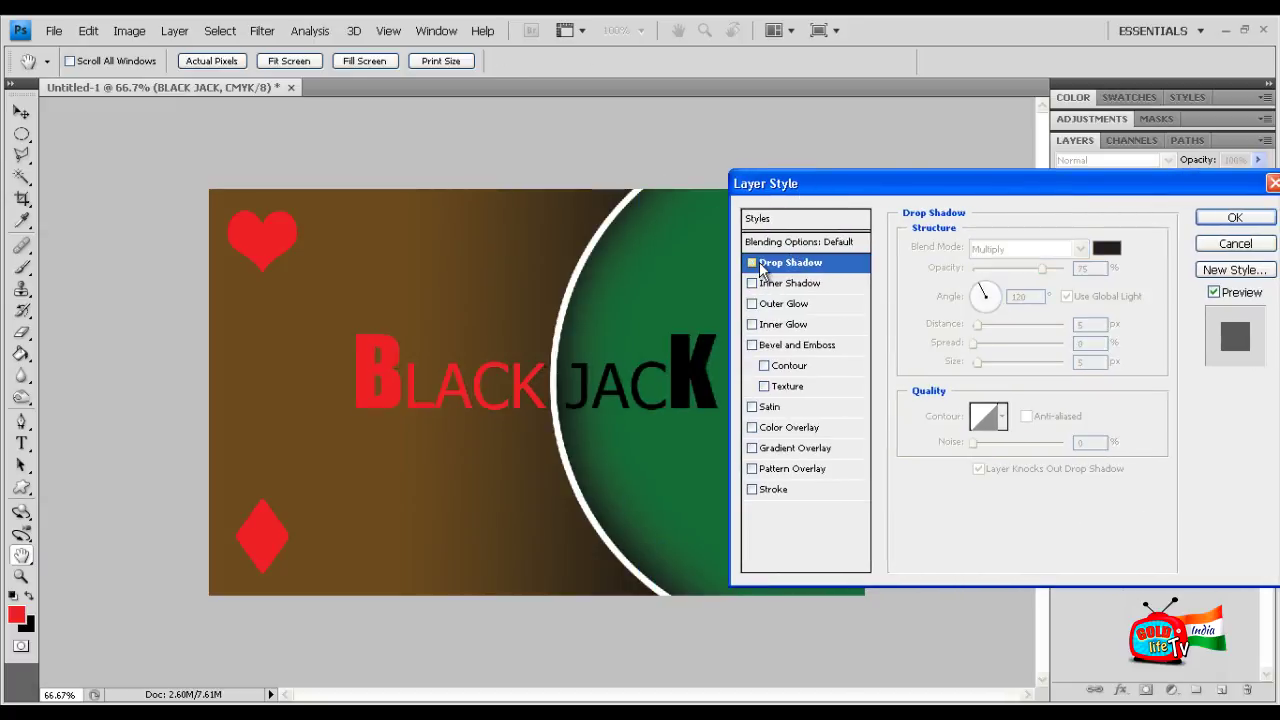
click(752, 262)
click(752, 262)
click(763, 305)
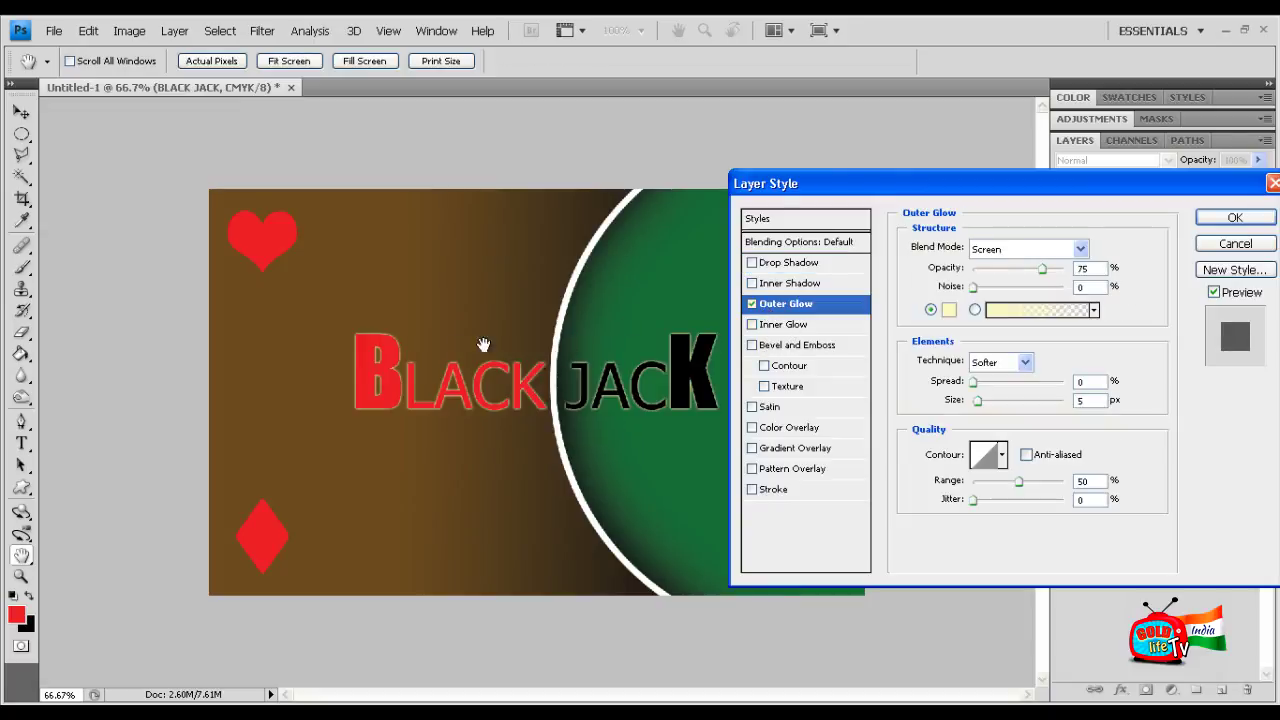
click(752, 304)
click(768, 325)
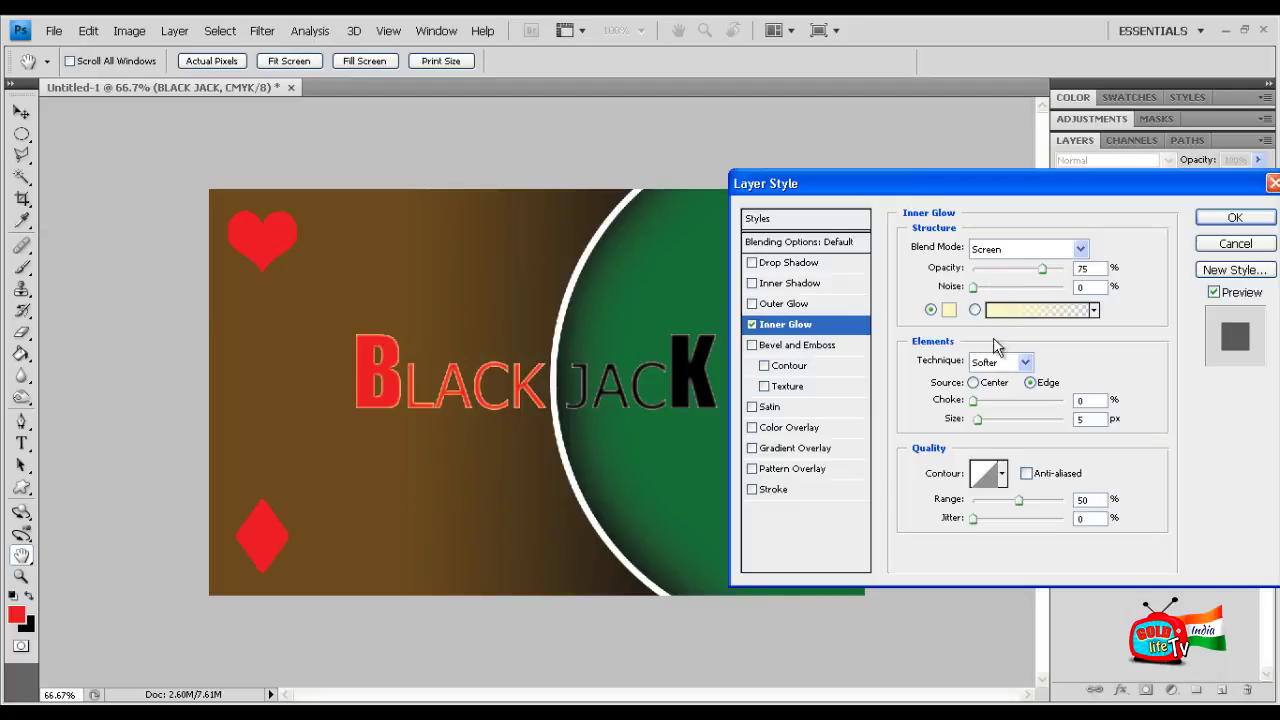
mouse_move(973, 400)
mouse_down()
mouse_move(1031, 400)
mouse_move(1008, 401)
mouse_up()
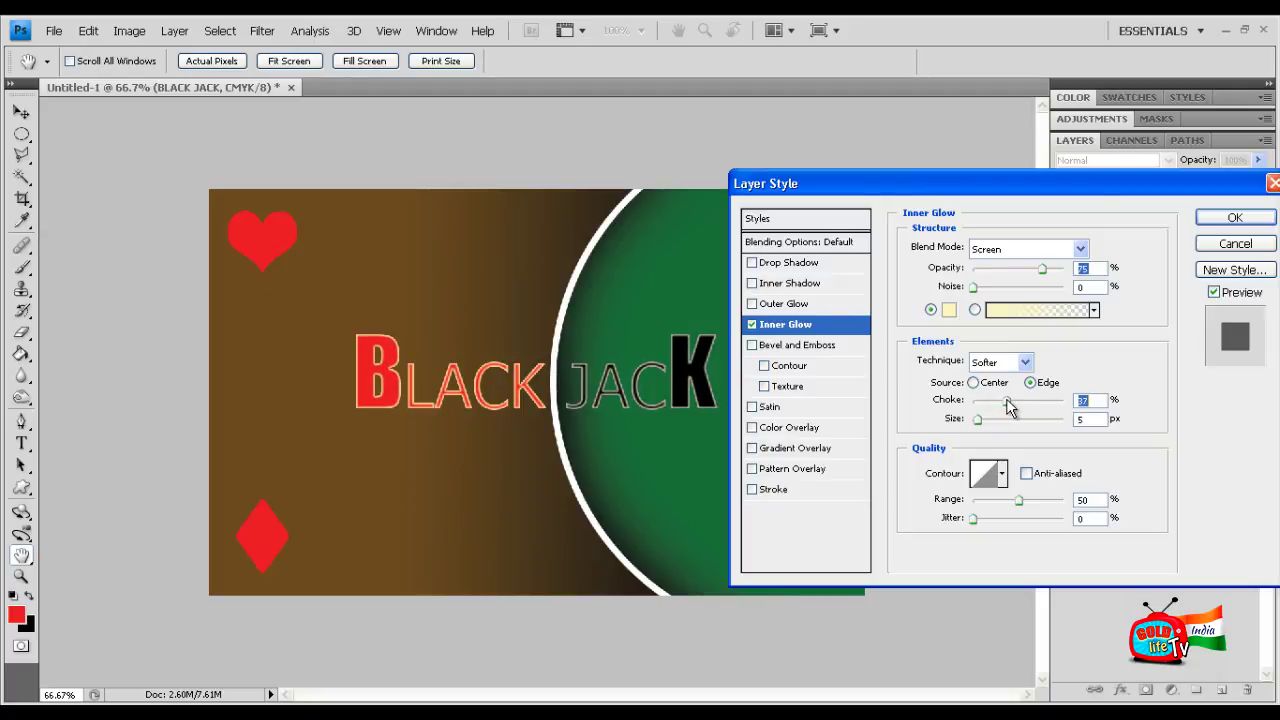
click(752, 325)
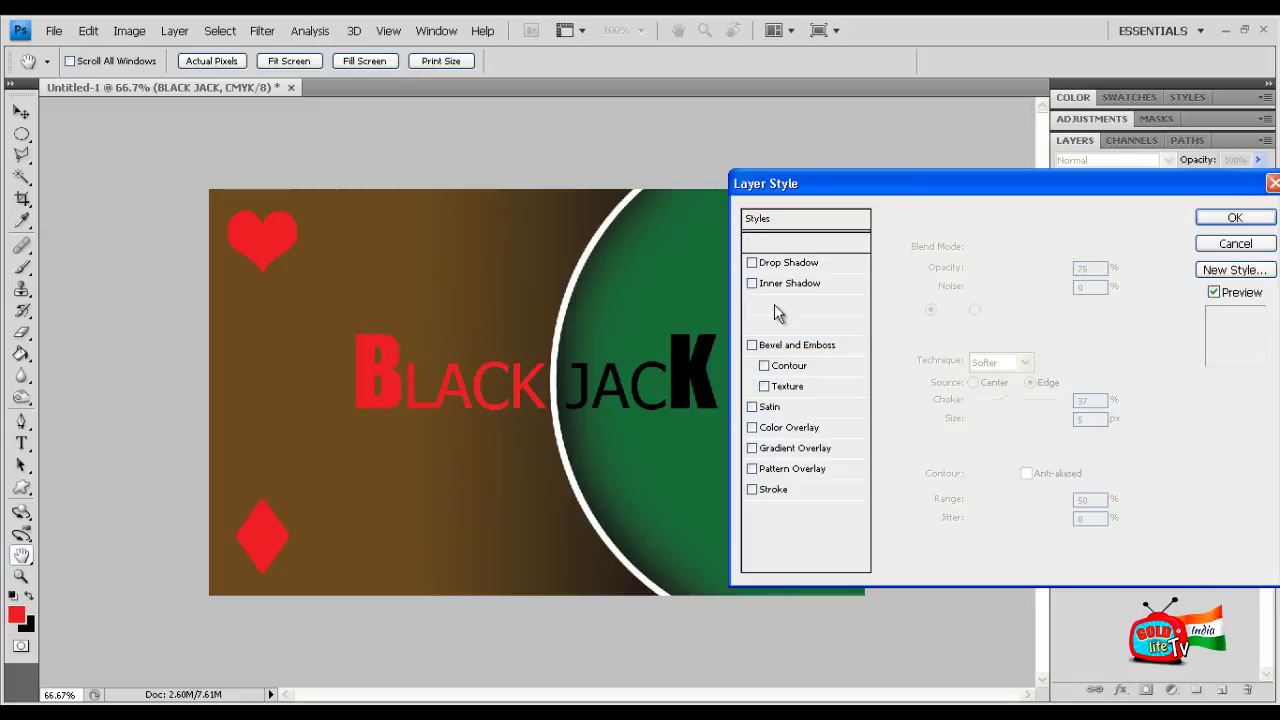
Leave the glows off and apply a small, tight drop shadow to BLACK JACK
click(778, 313)
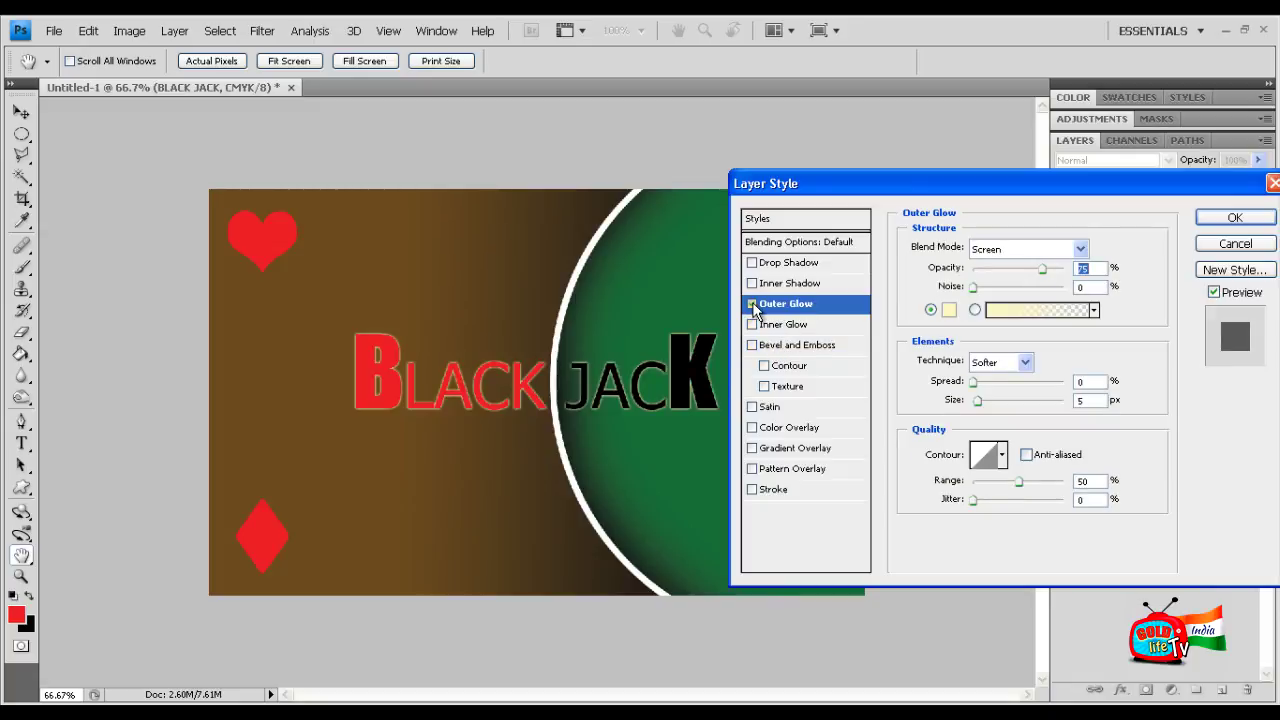
click(753, 305)
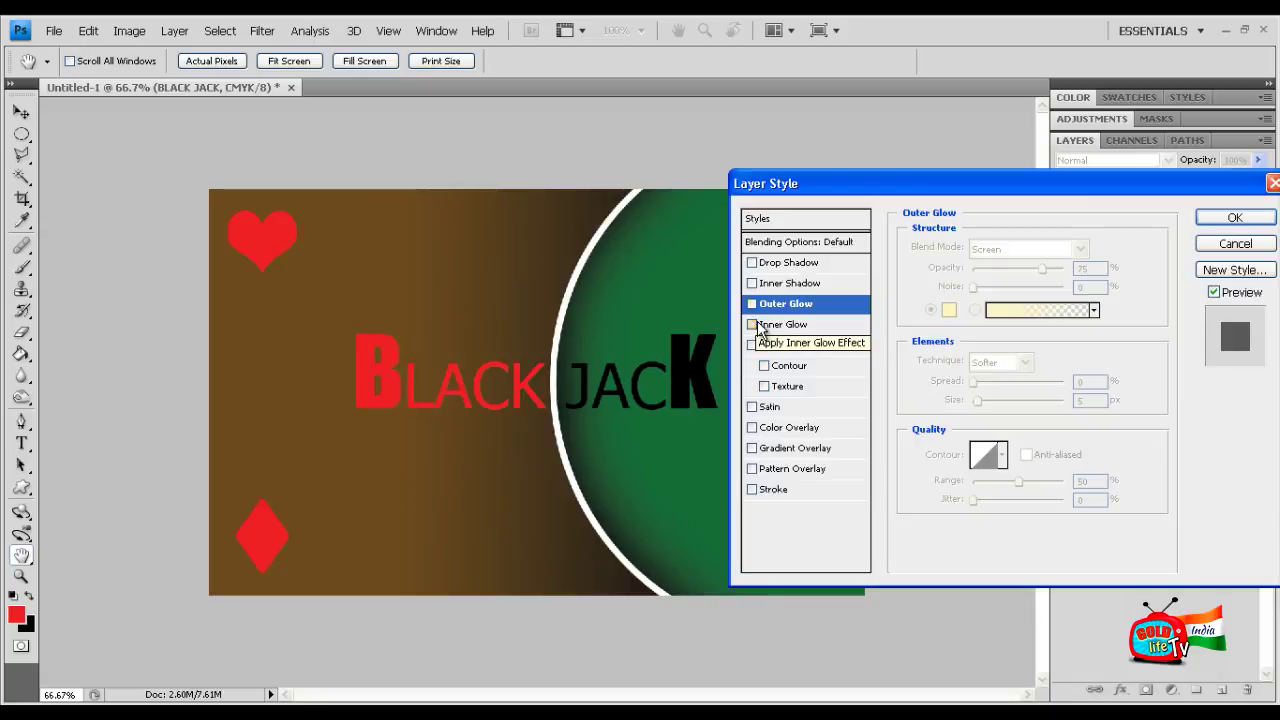
key(ctrl+minus)
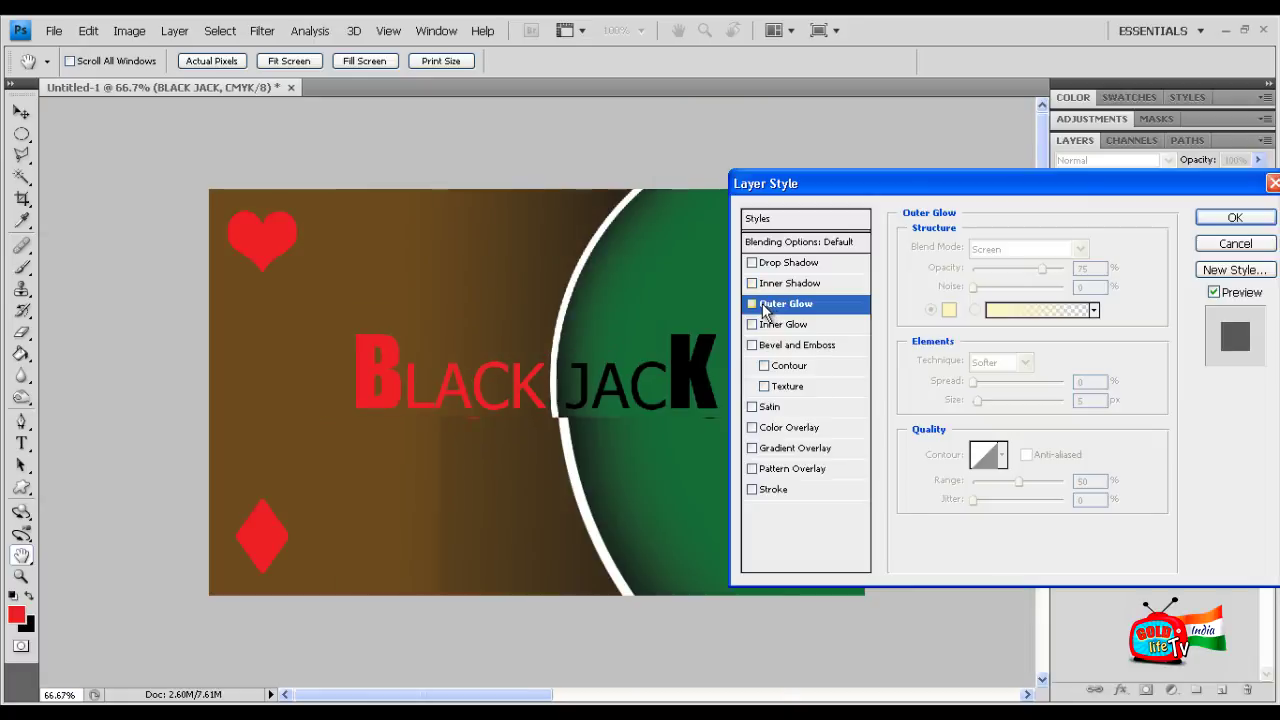
click(752, 303)
click(752, 303)
click(752, 262)
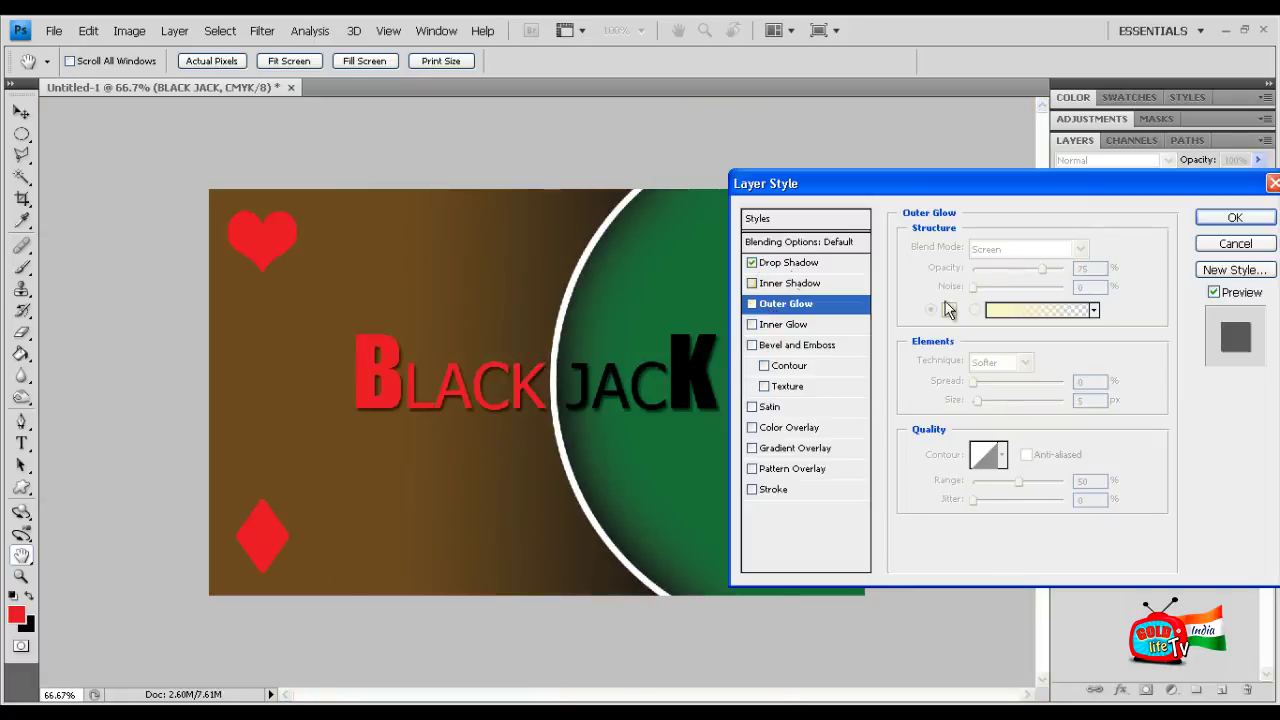
click(795, 262)
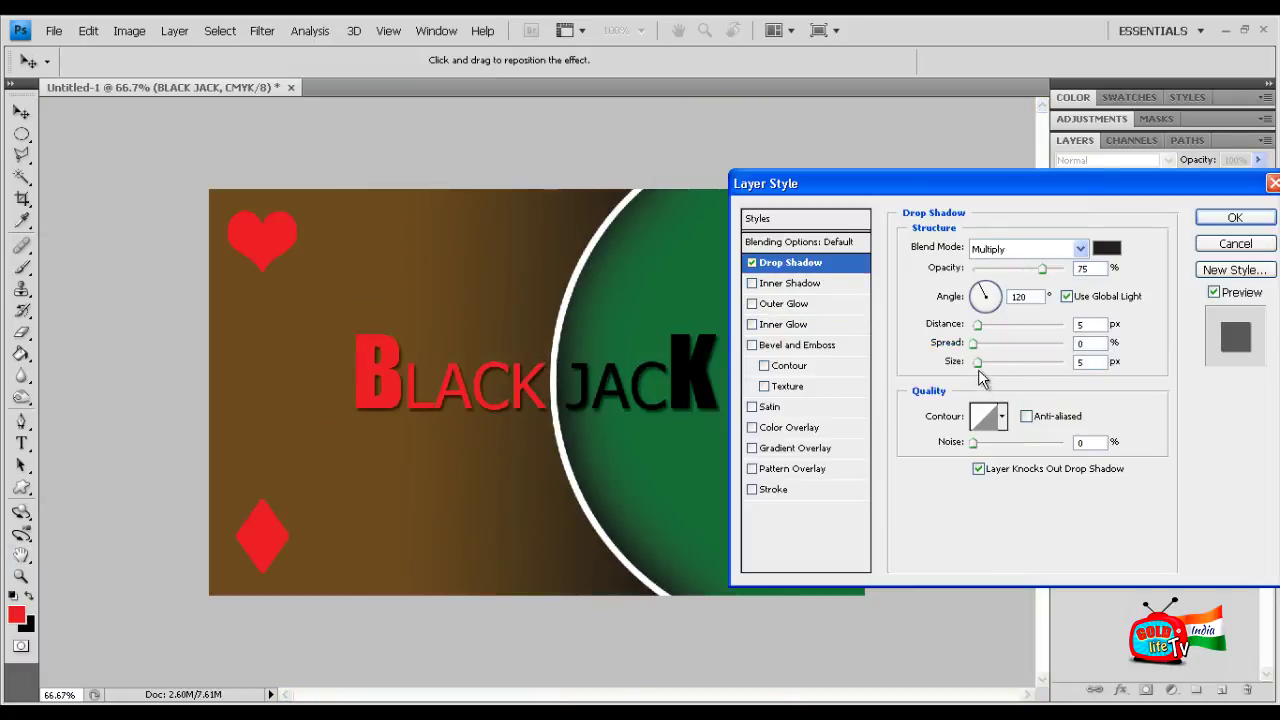
mouse_move(987, 363)
mouse_down()
mouse_move(972, 346)
mouse_move(988, 325)
mouse_move(976, 324)
mouse_move(980, 350)
mouse_move(1020, 350)
mouse_move(978, 364)
mouse_move(990, 347)
mouse_move(986, 366)
mouse_up()
click(1235, 217)
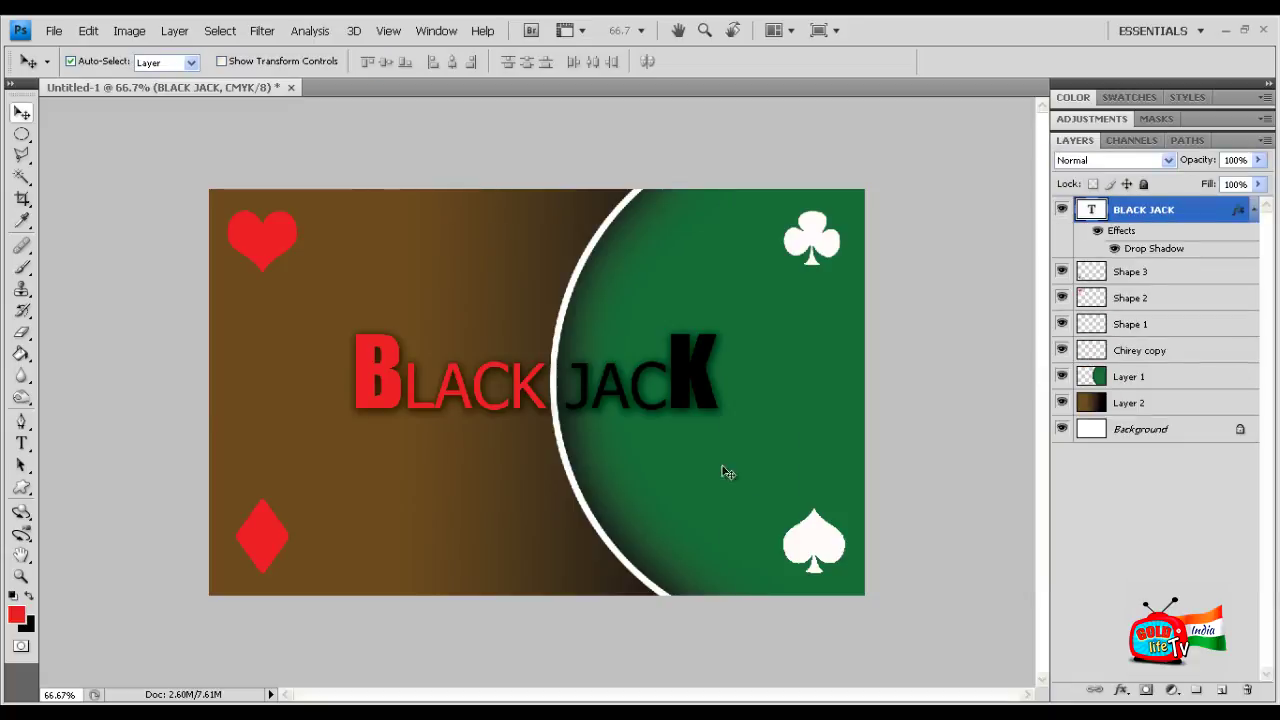
click(282, 243)
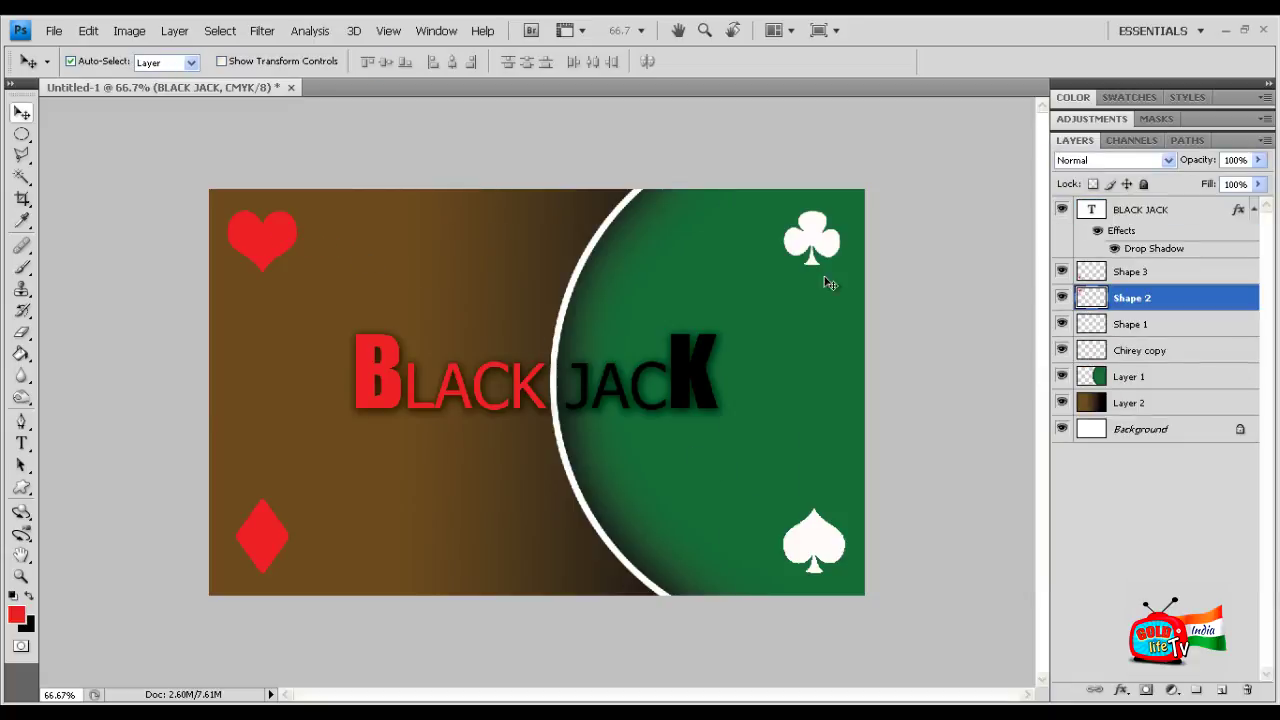
Give the heart's Shape 2 layer a Bevel and Emboss with depth 460 and size 16
right_click(1150, 303)
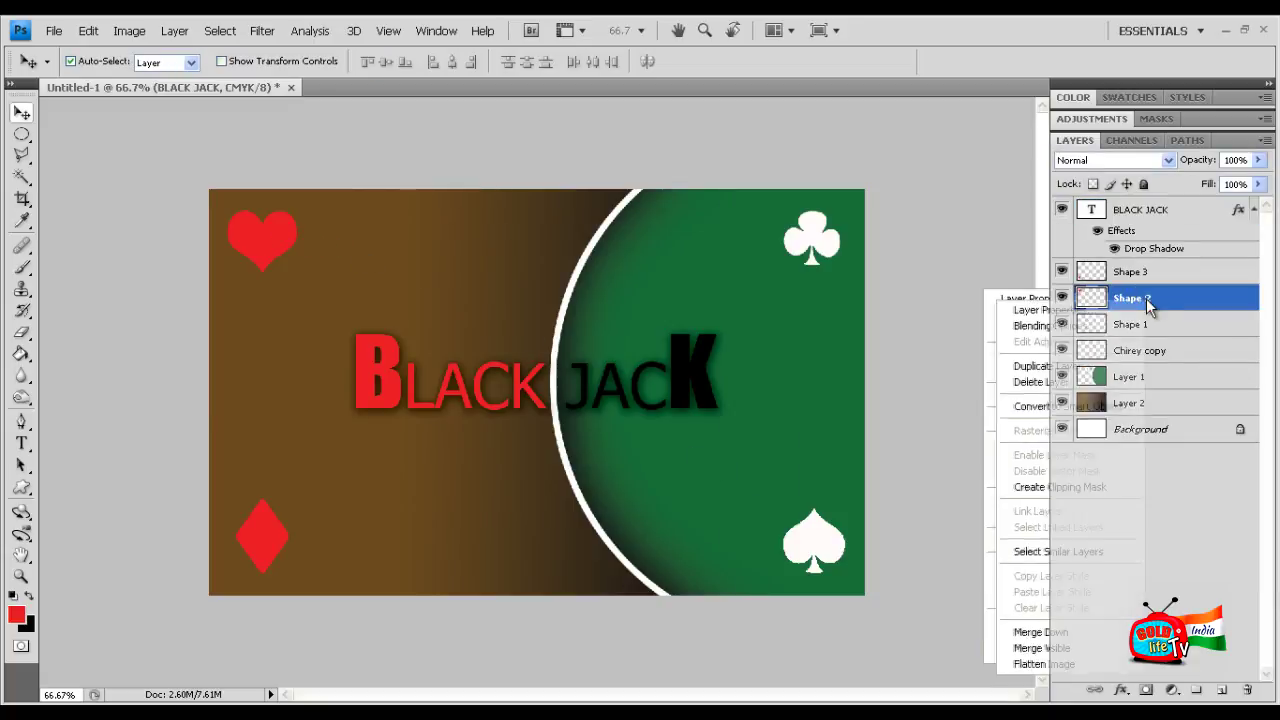
click(1108, 327)
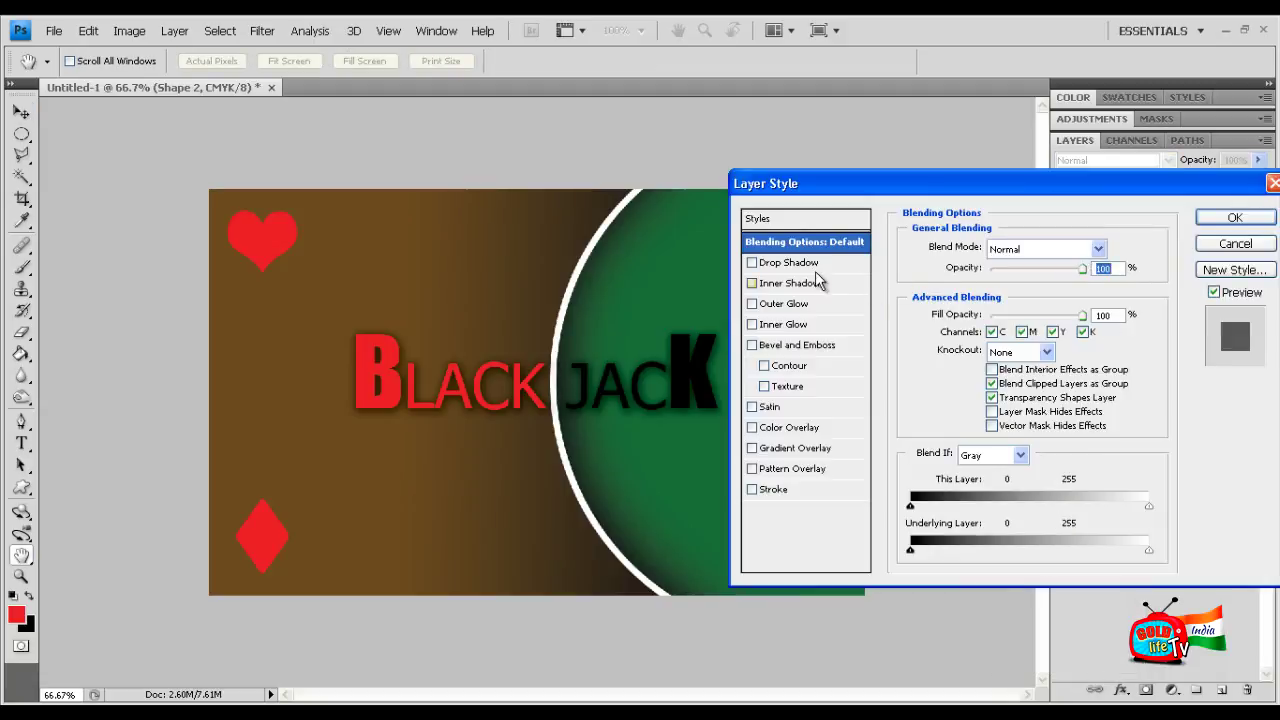
click(792, 346)
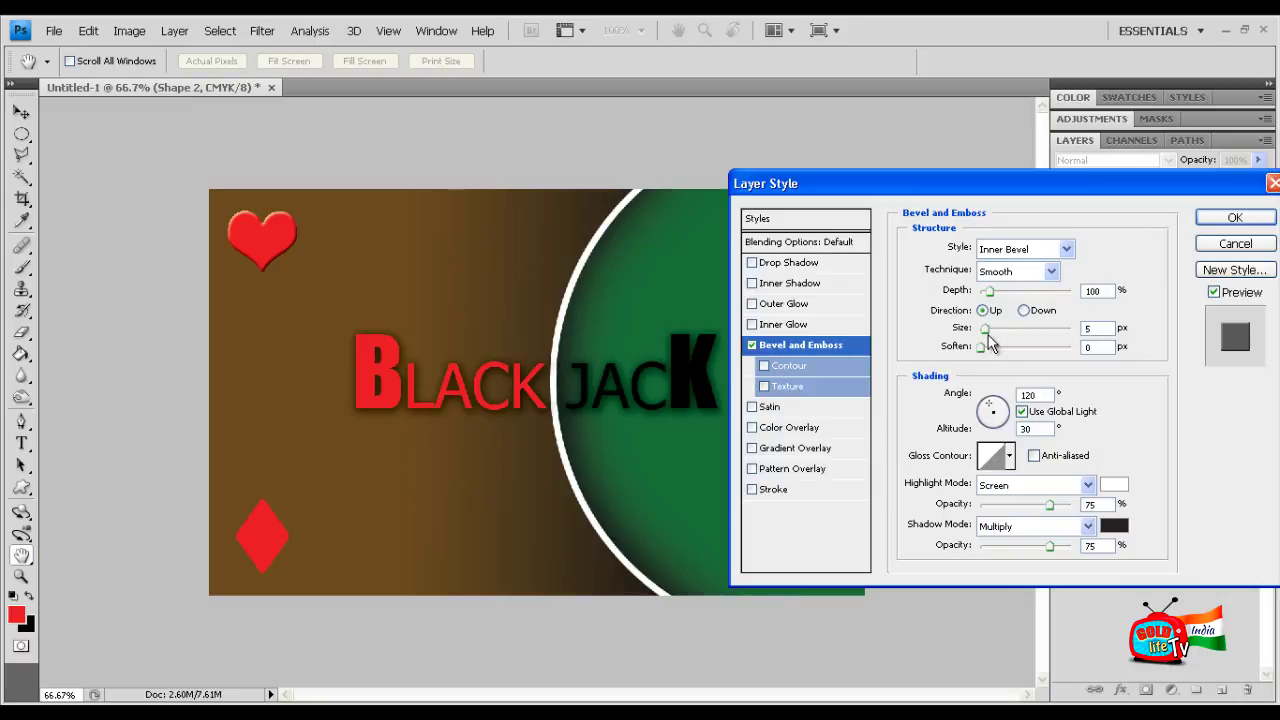
mouse_move(988, 291)
mouse_down()
mouse_move(1037, 294)
mouse_move(1022, 291)
mouse_up()
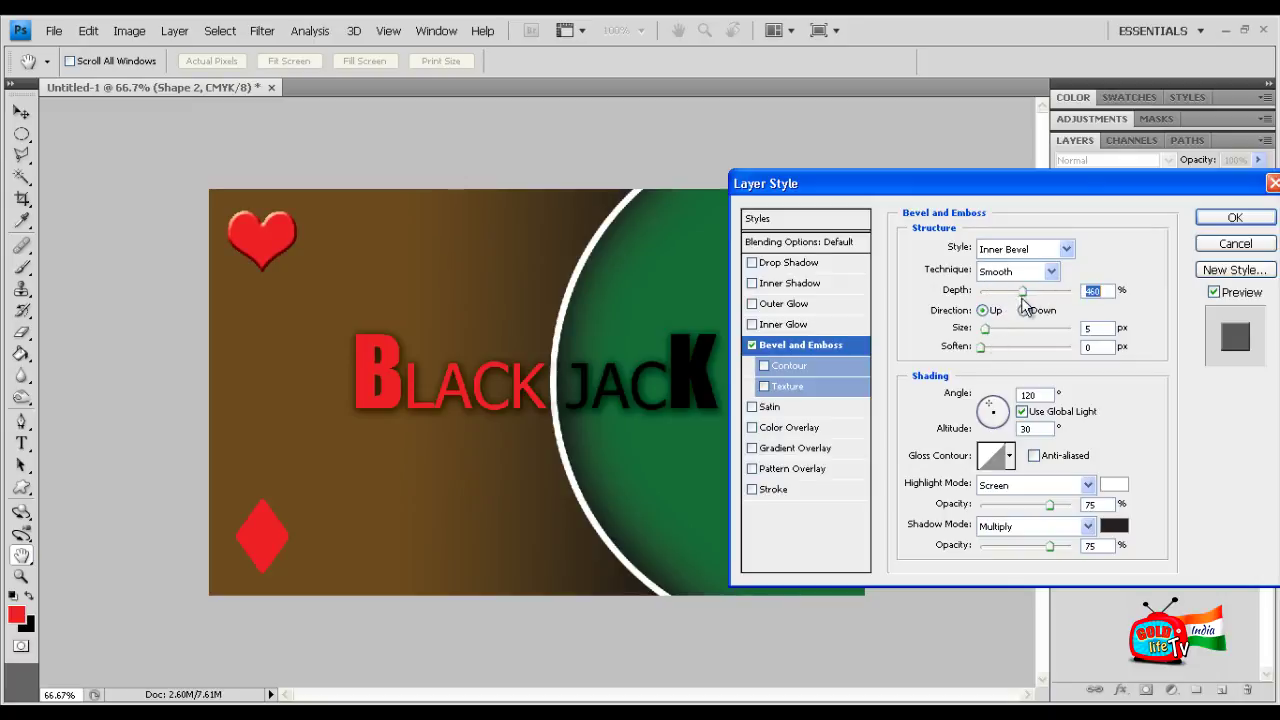
drag(985, 329, 1093, 352)
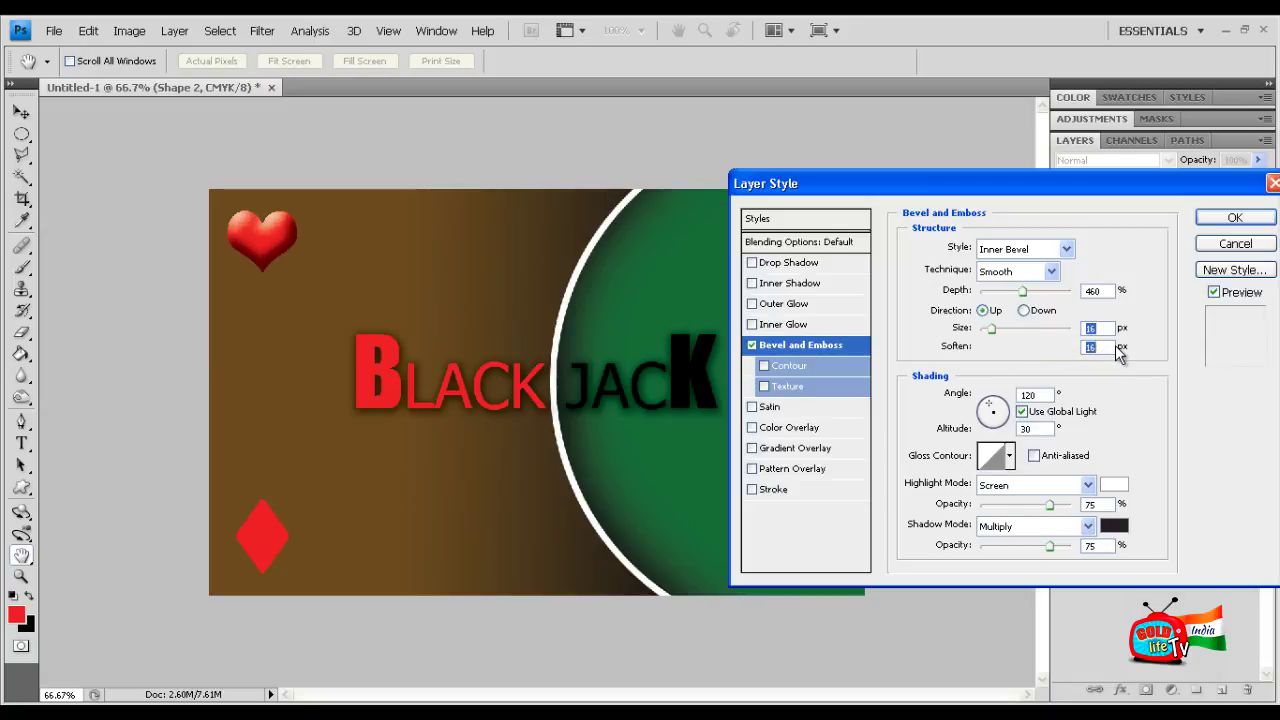
click(1234, 217)
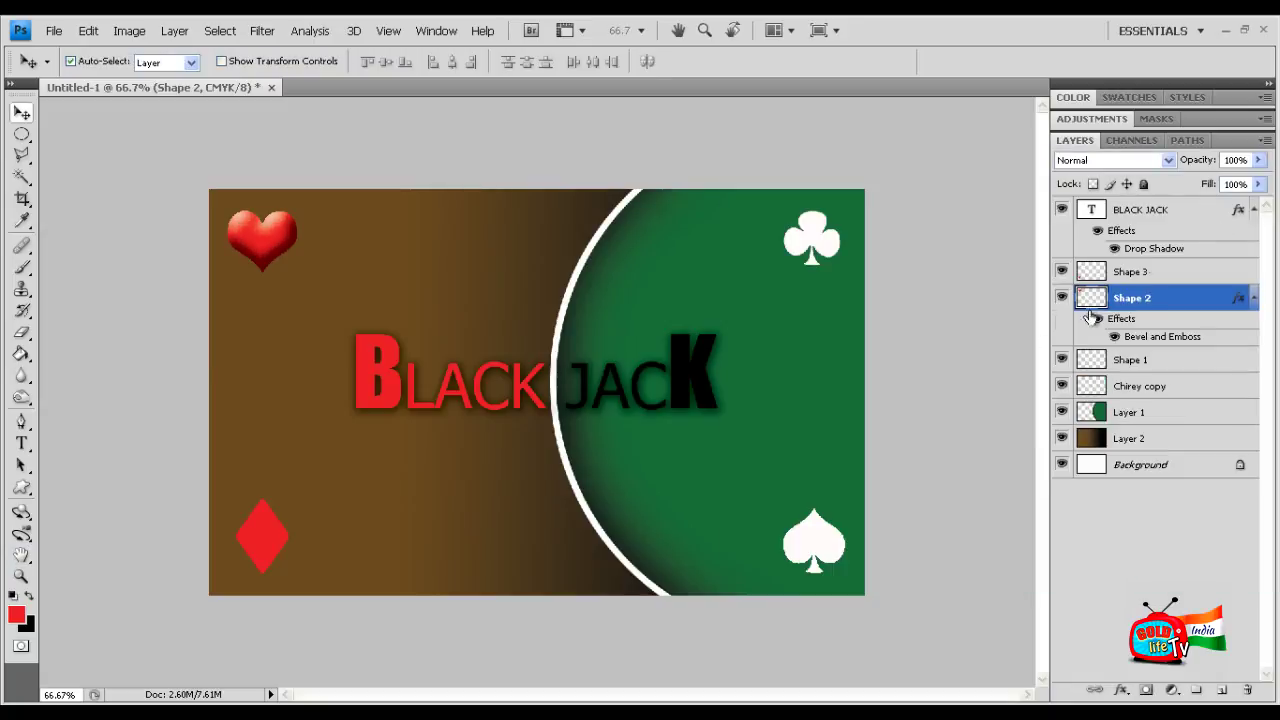
Copy the heart's bevel layer style and paste it onto the diamond's Shape 3 layer
click(266, 544)
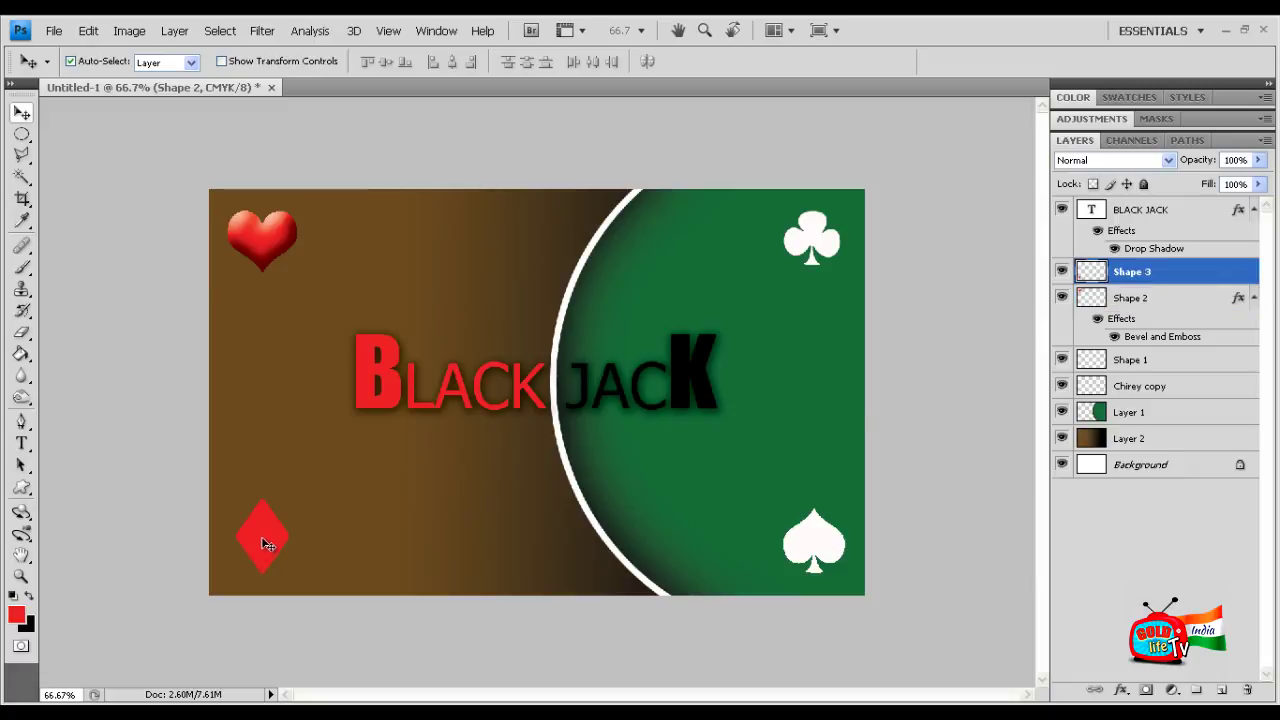
click(1162, 298)
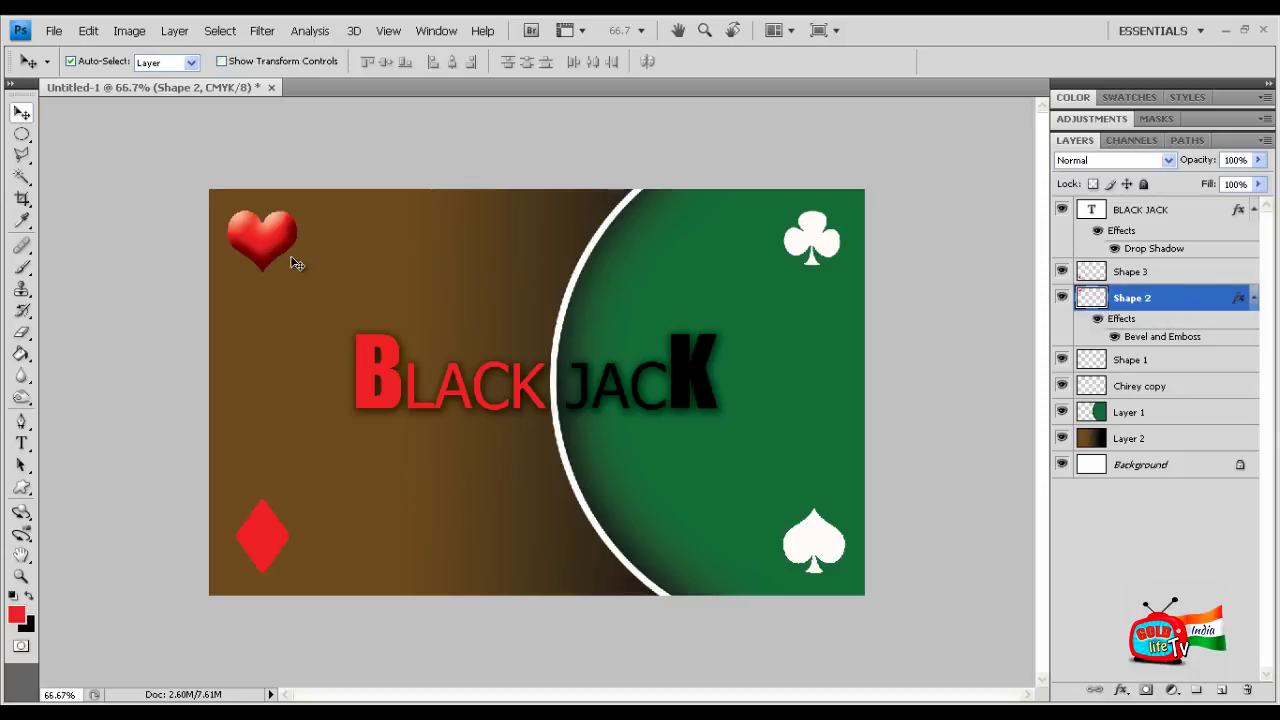
click(1137, 271)
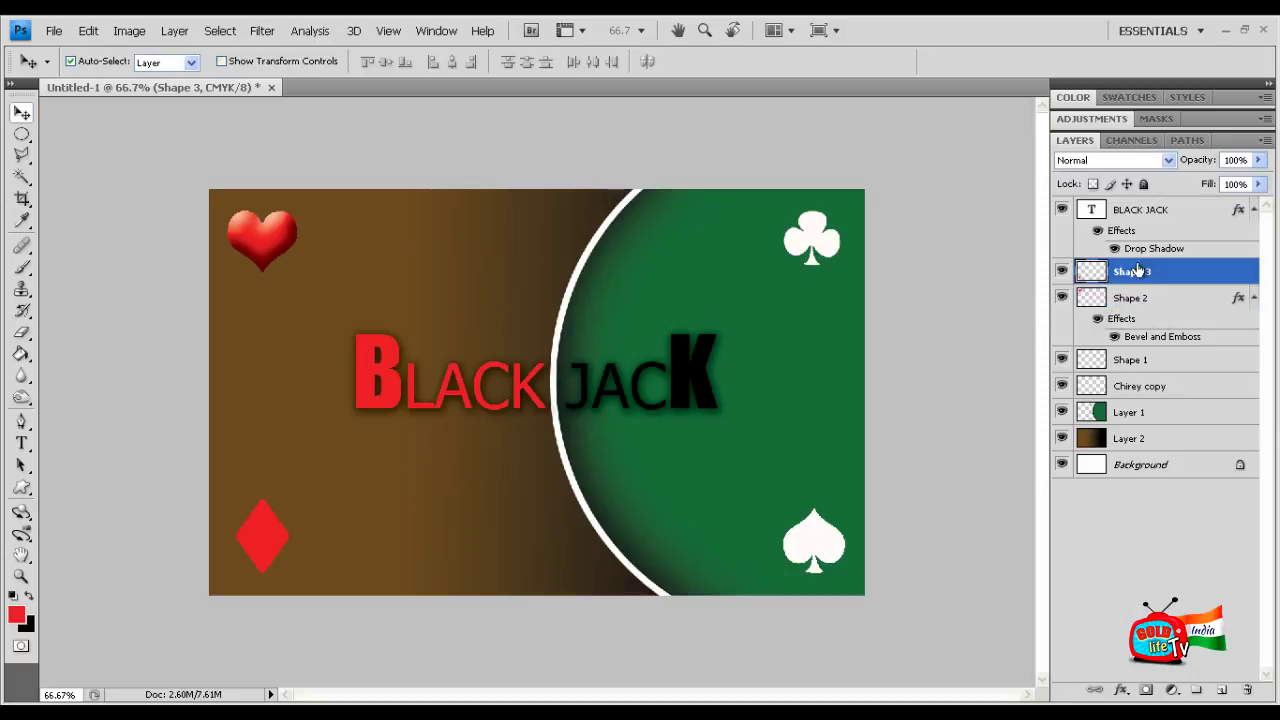
right_click(1137, 271)
click(1045, 291)
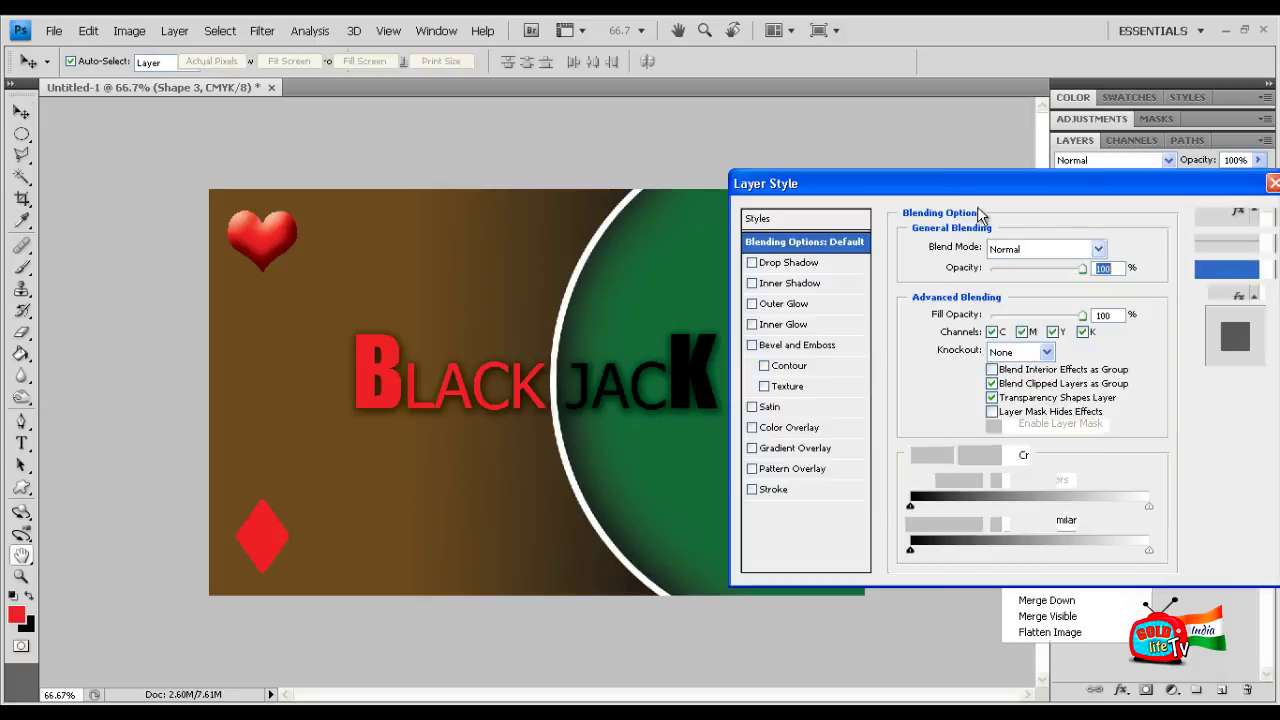
click(1271, 184)
click(1155, 299)
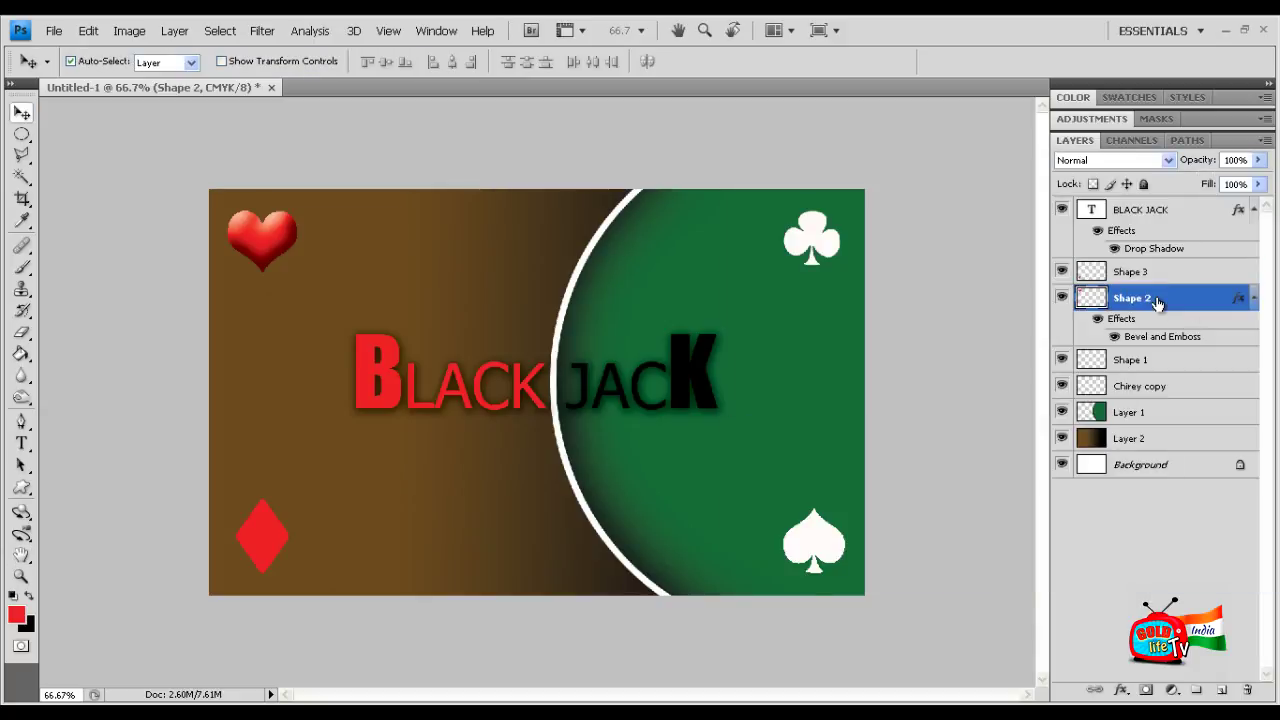
right_click(1156, 299)
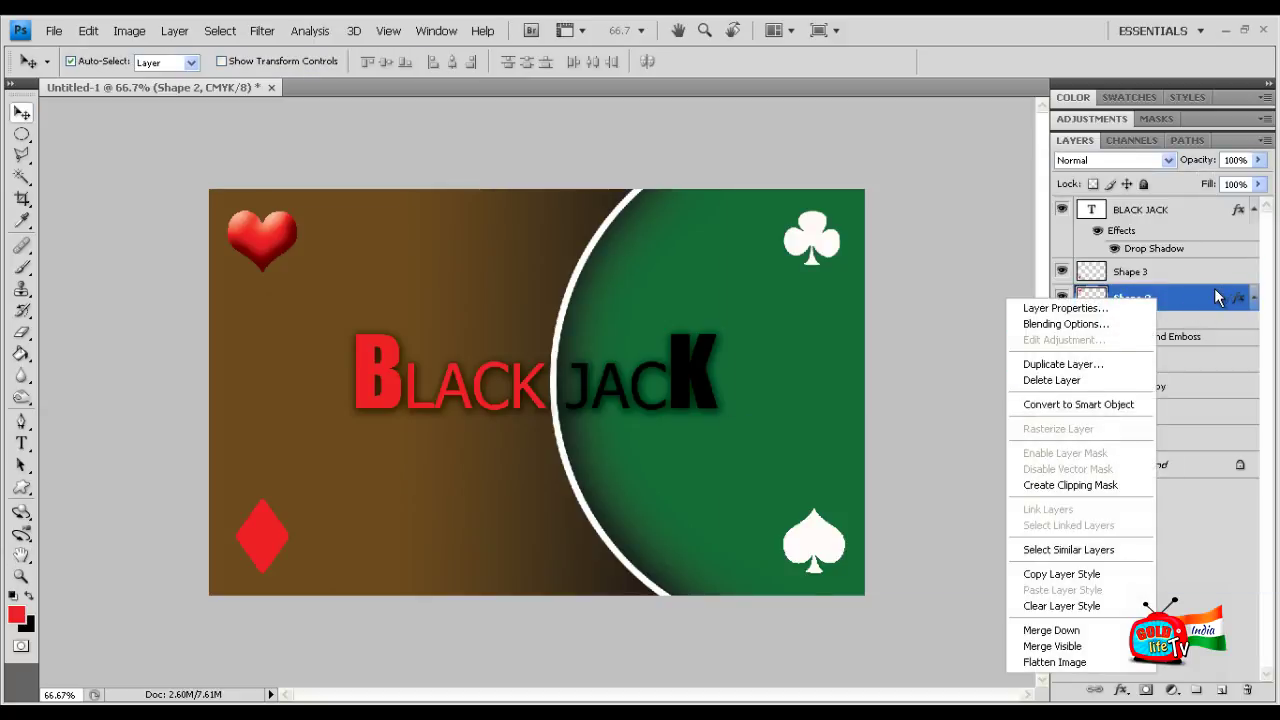
click(1085, 574)
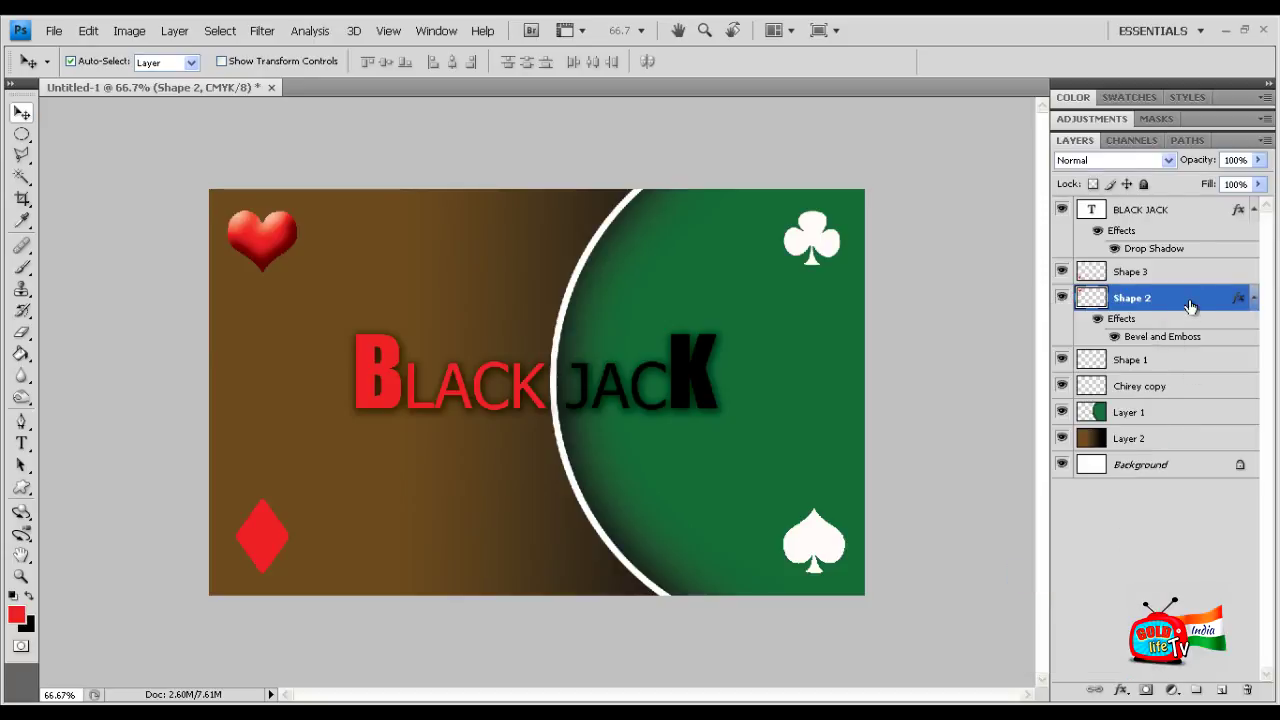
click(815, 237)
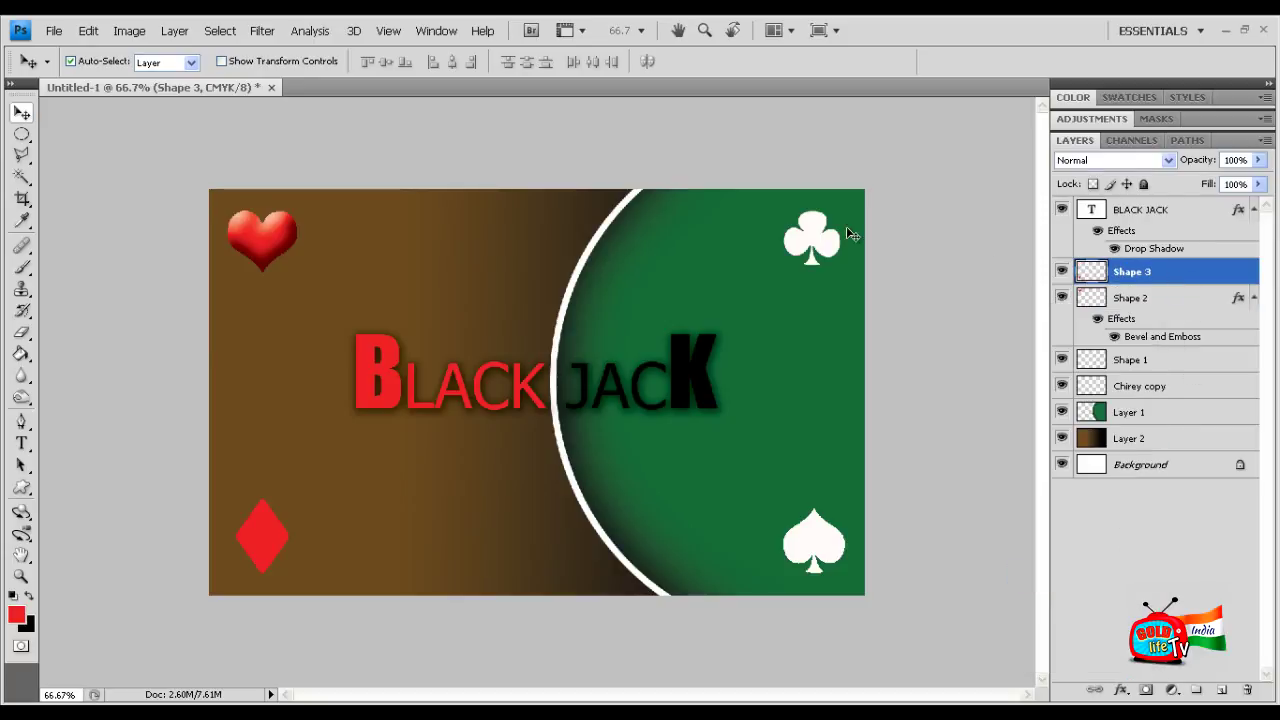
right_click(1165, 282)
click(1117, 571)
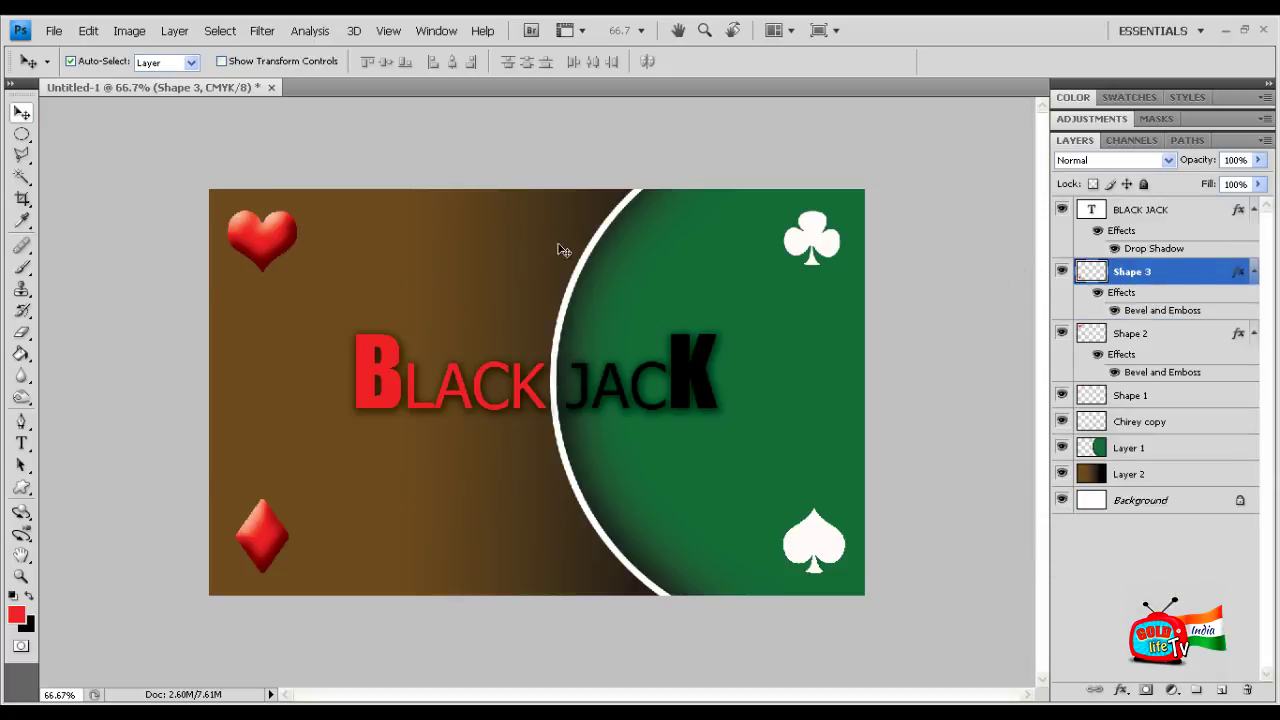
click(815, 243)
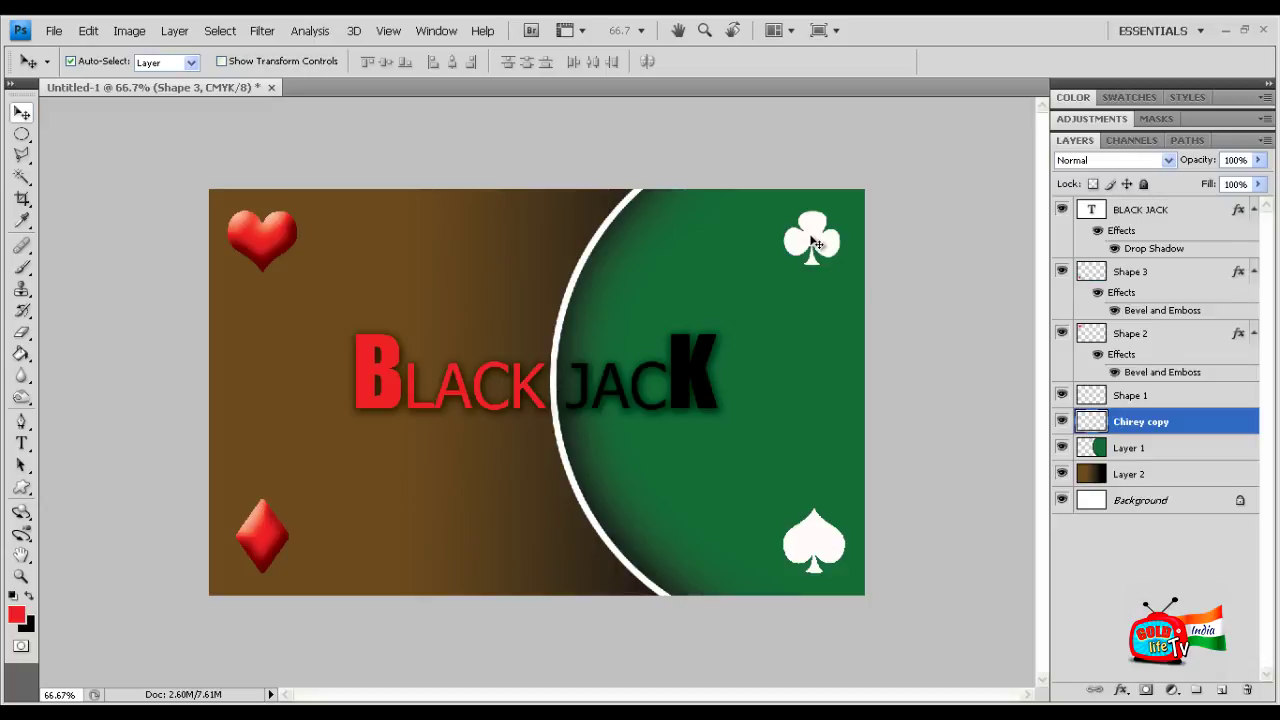
Make black the foreground colour and fill the white spade on Shape 1 with black
right_click(1202, 423)
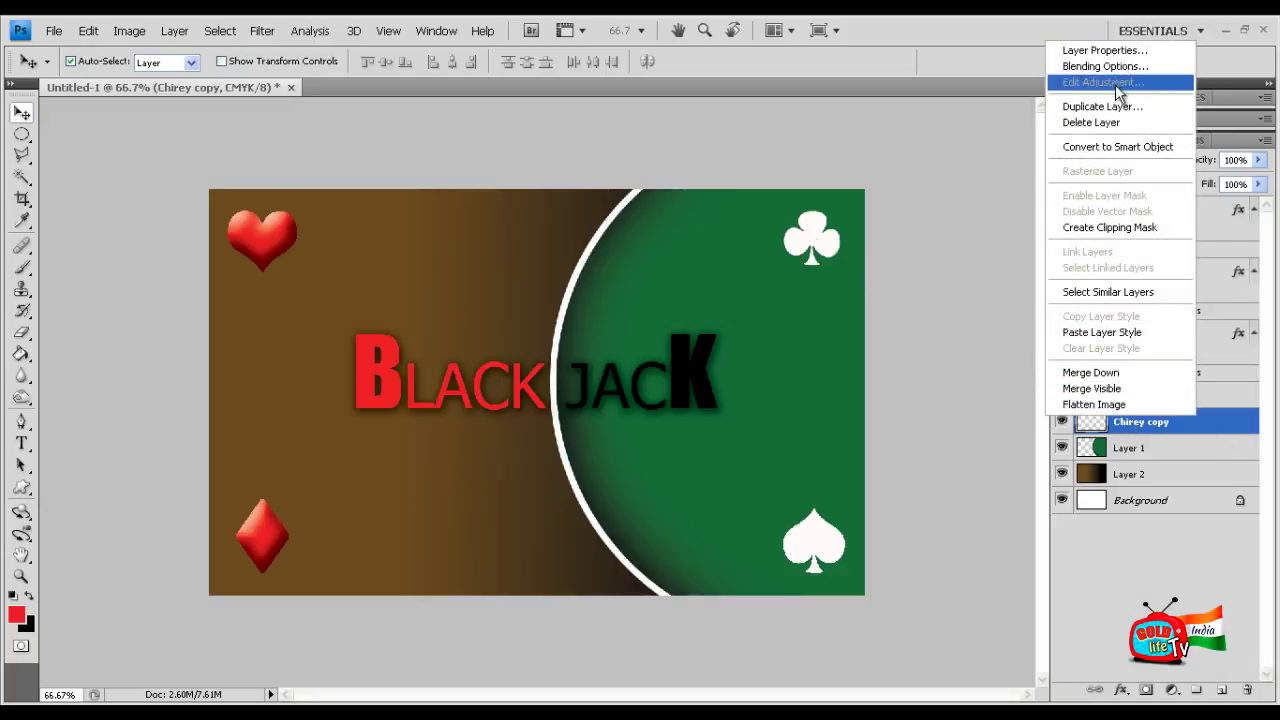
click(1110, 333)
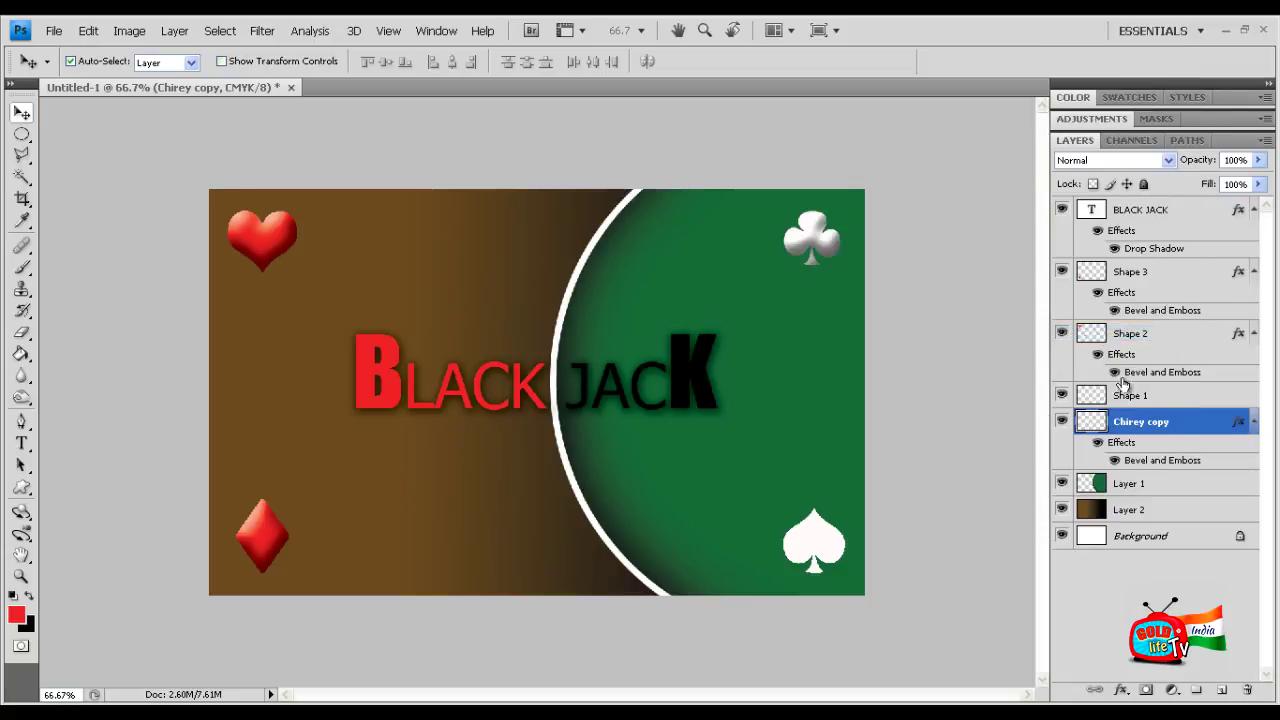
key(ctrl+z)
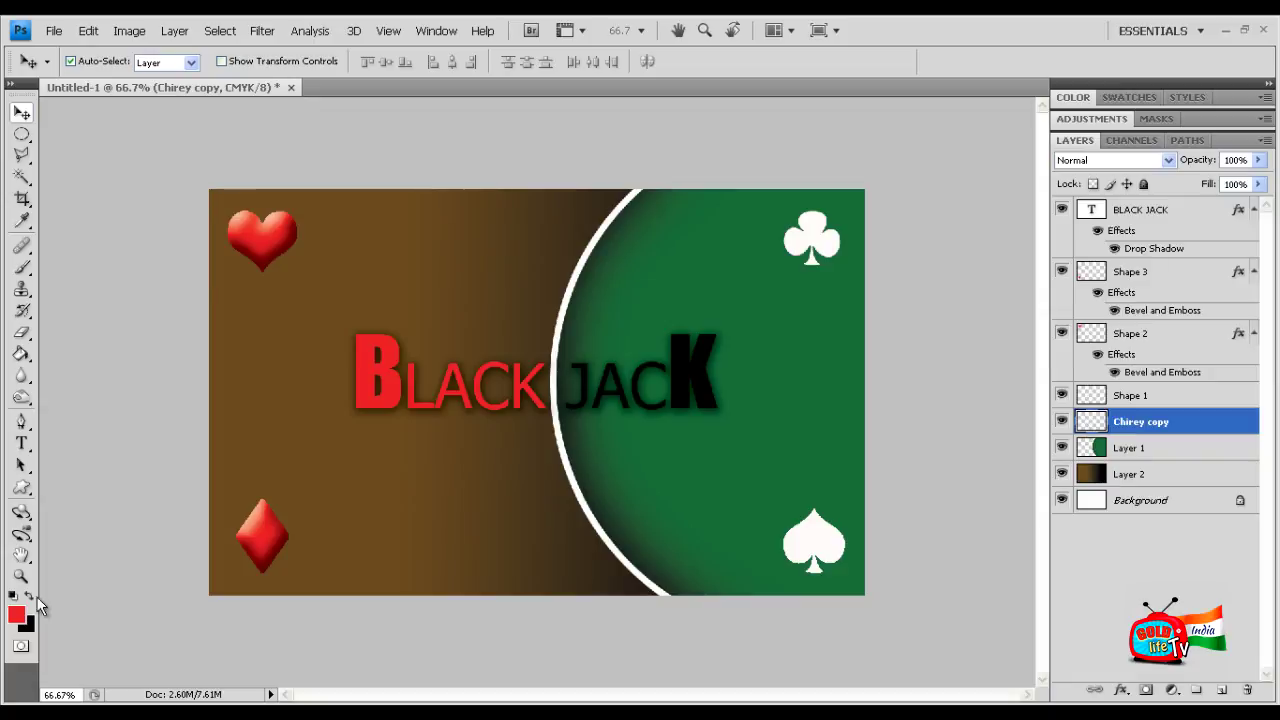
click(29, 595)
click(21, 354)
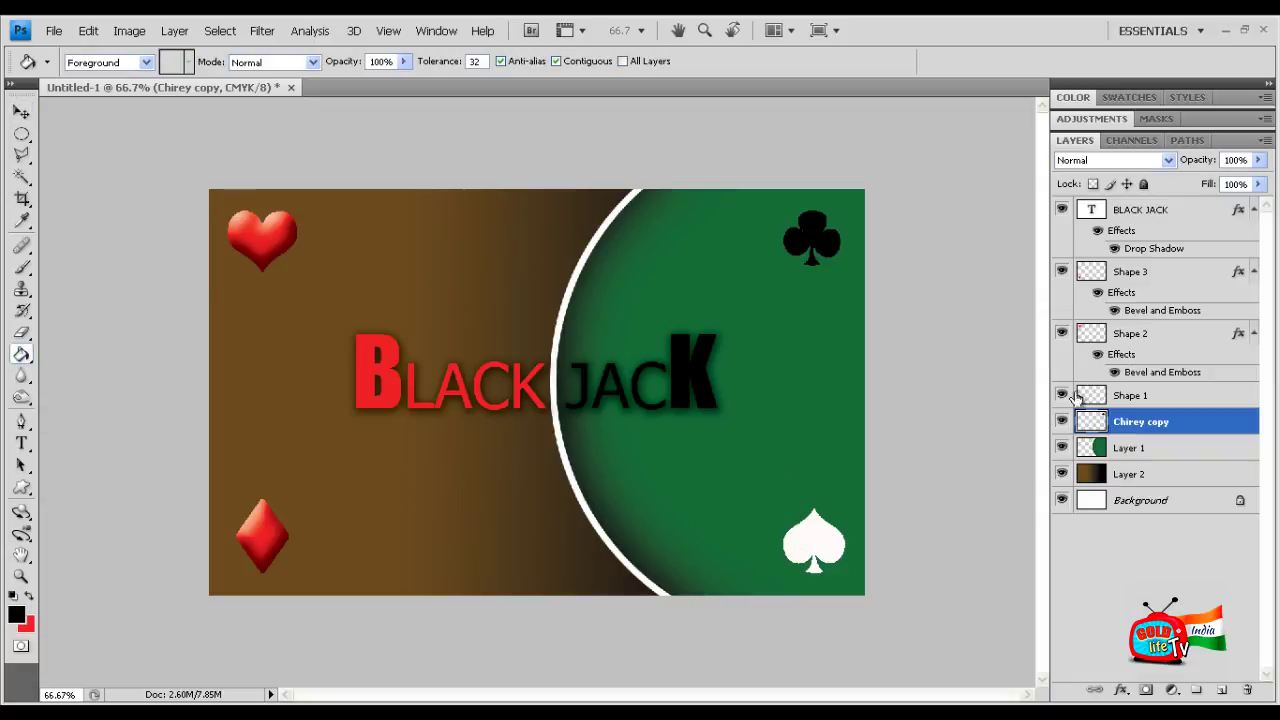
click(1145, 398)
click(806, 544)
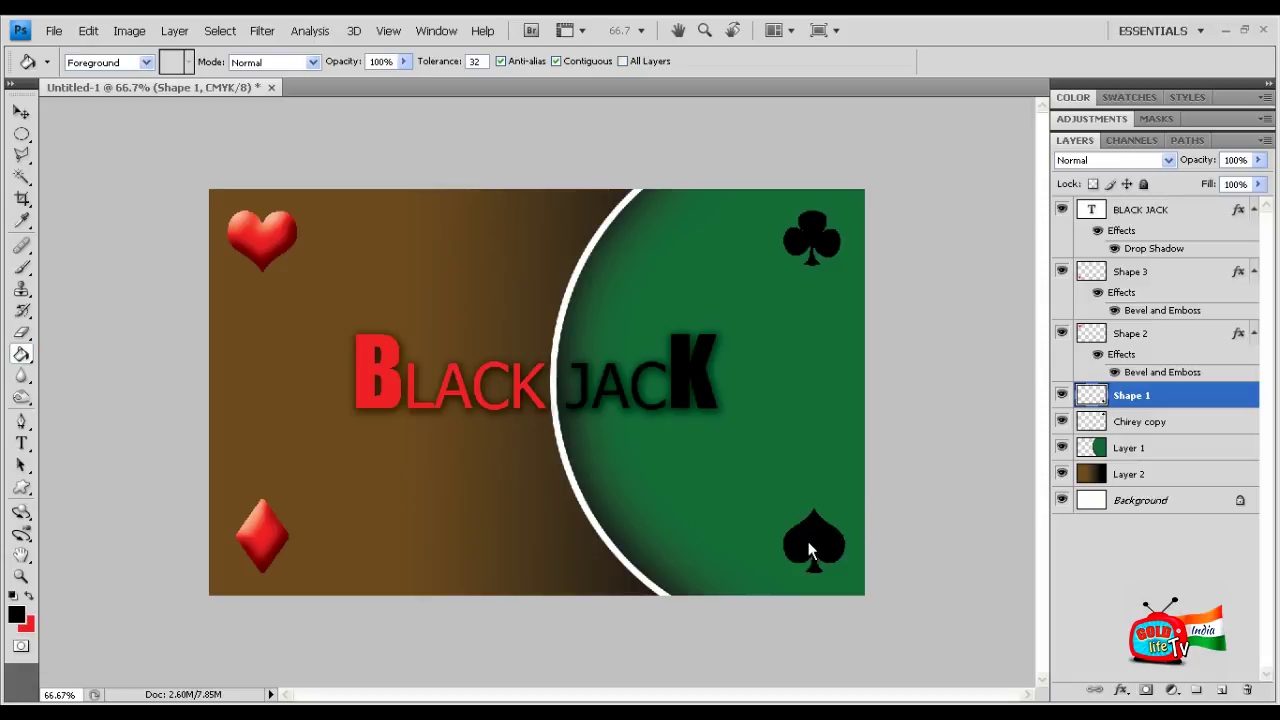
Paste the bevel style onto the spade (Shape 1) and the club (Chirey copy)
right_click(1143, 401)
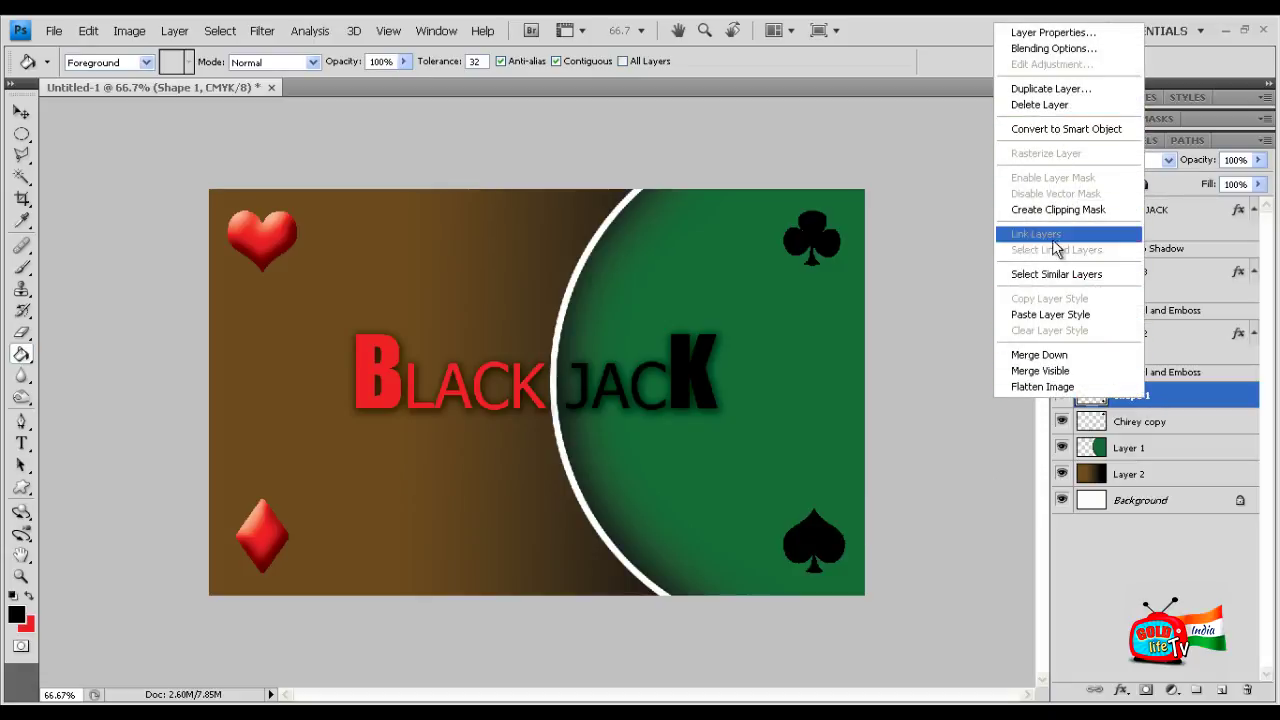
click(1050, 314)
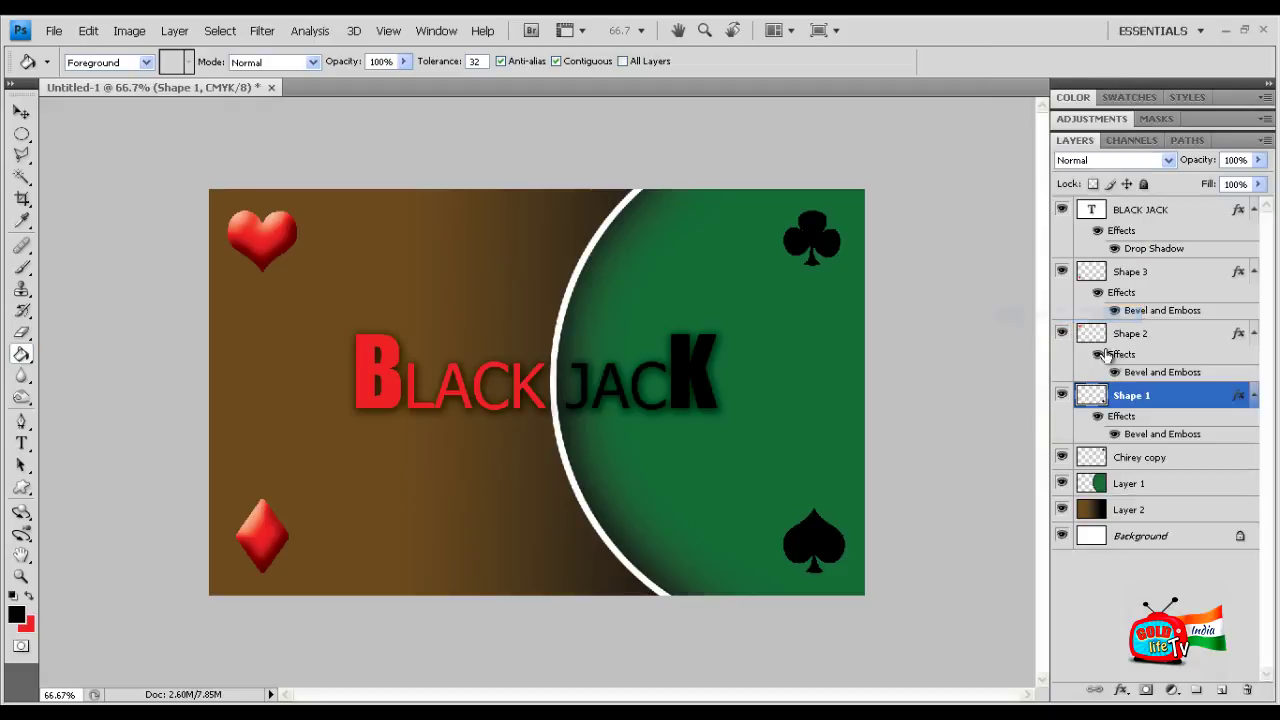
click(1172, 457)
right_click(1172, 457)
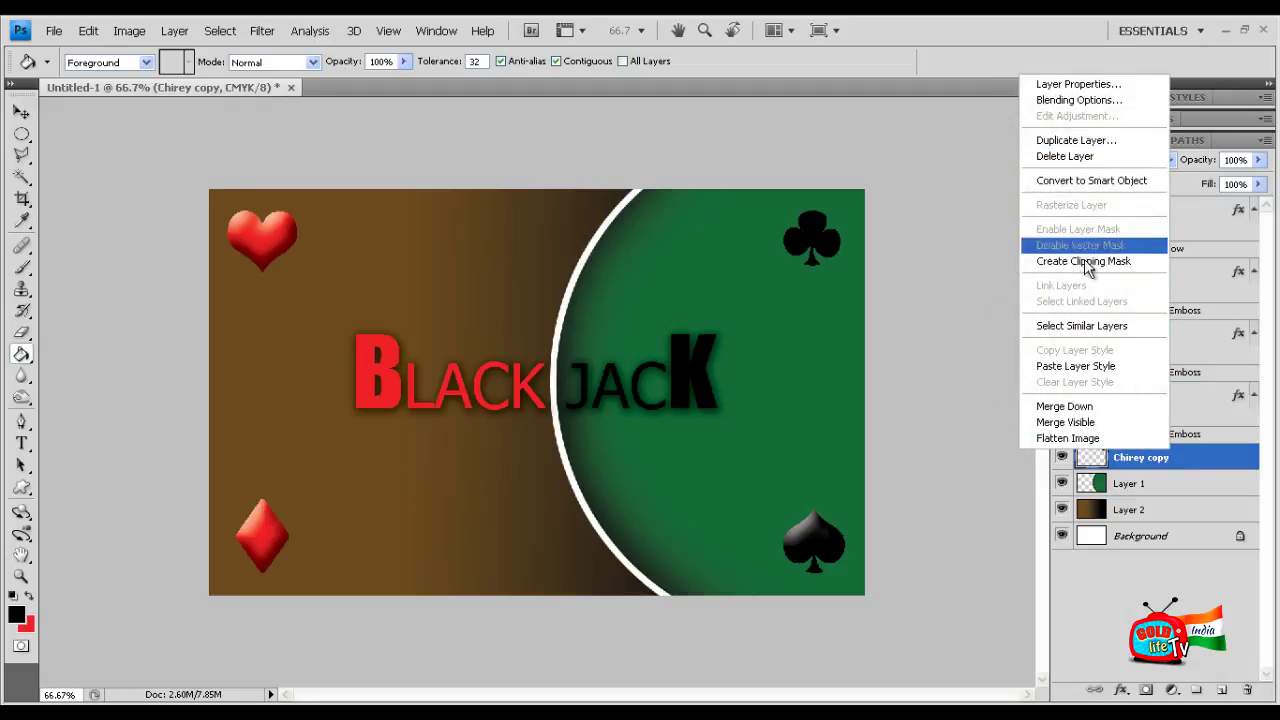
click(1078, 367)
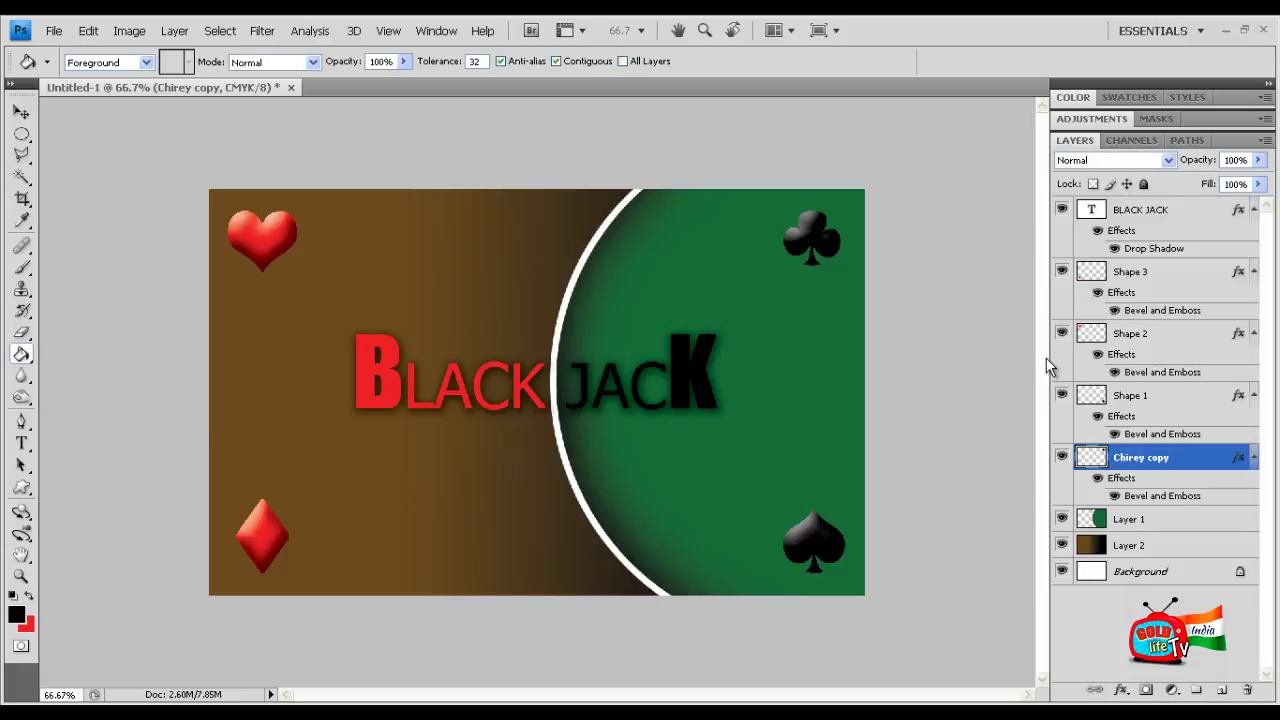
Add a 9 px drop shadow to the heart's Shape 2 layer
key(v)
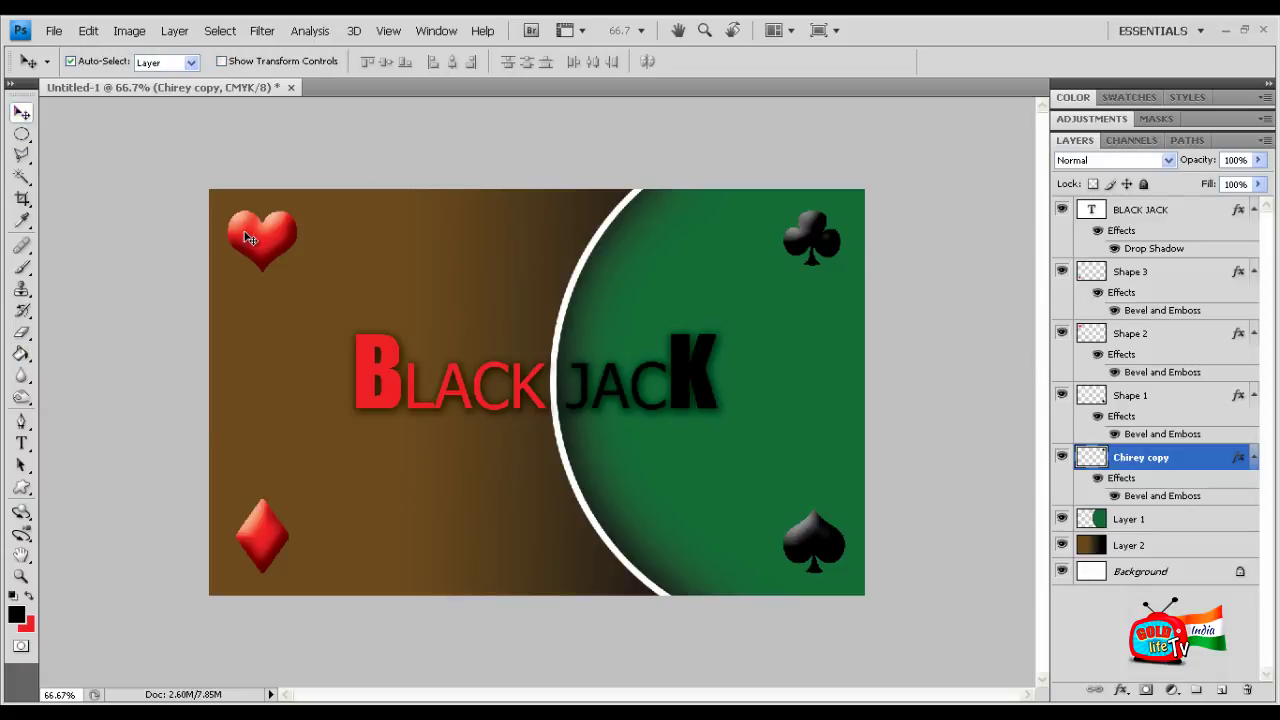
click(1090, 338)
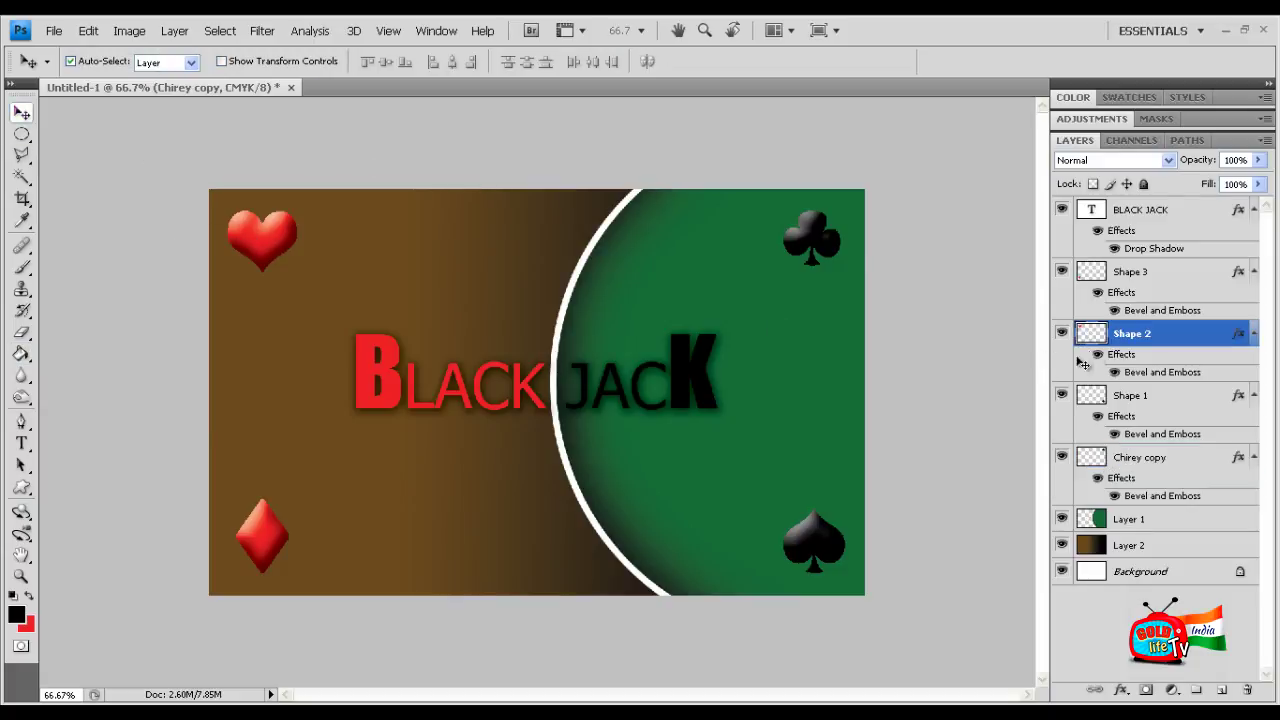
right_click(1157, 342)
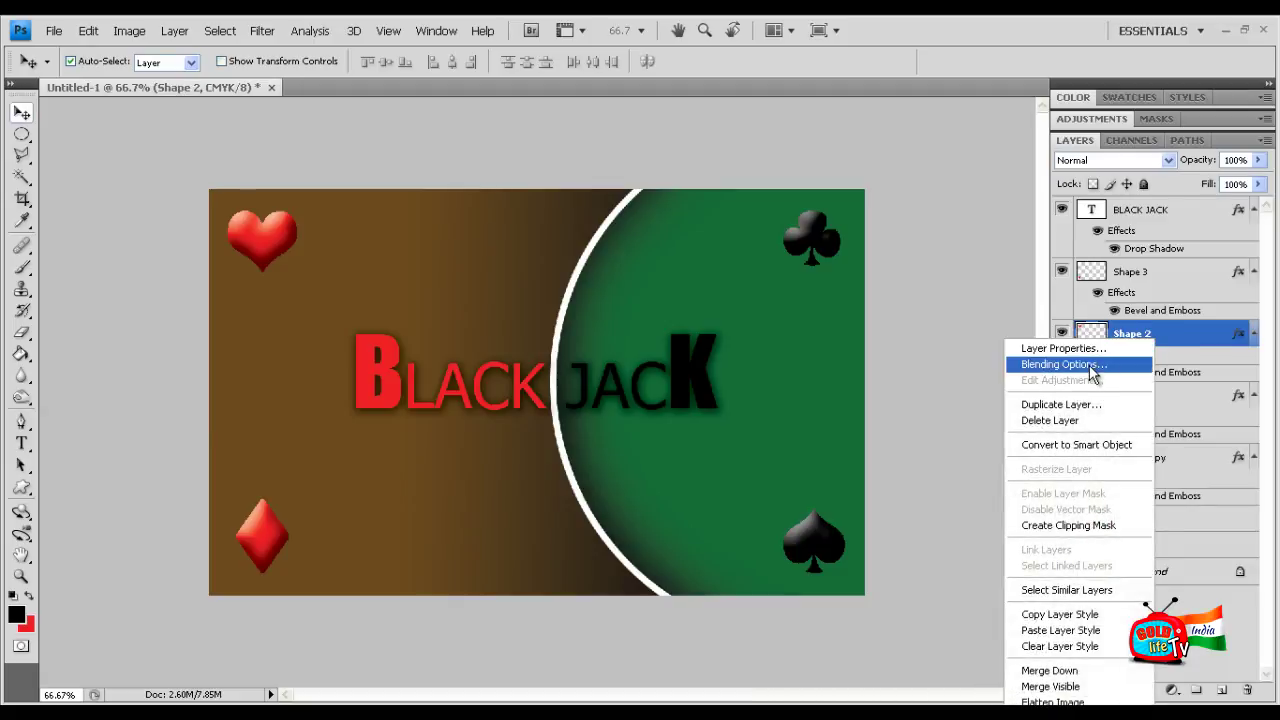
click(1090, 366)
click(788, 266)
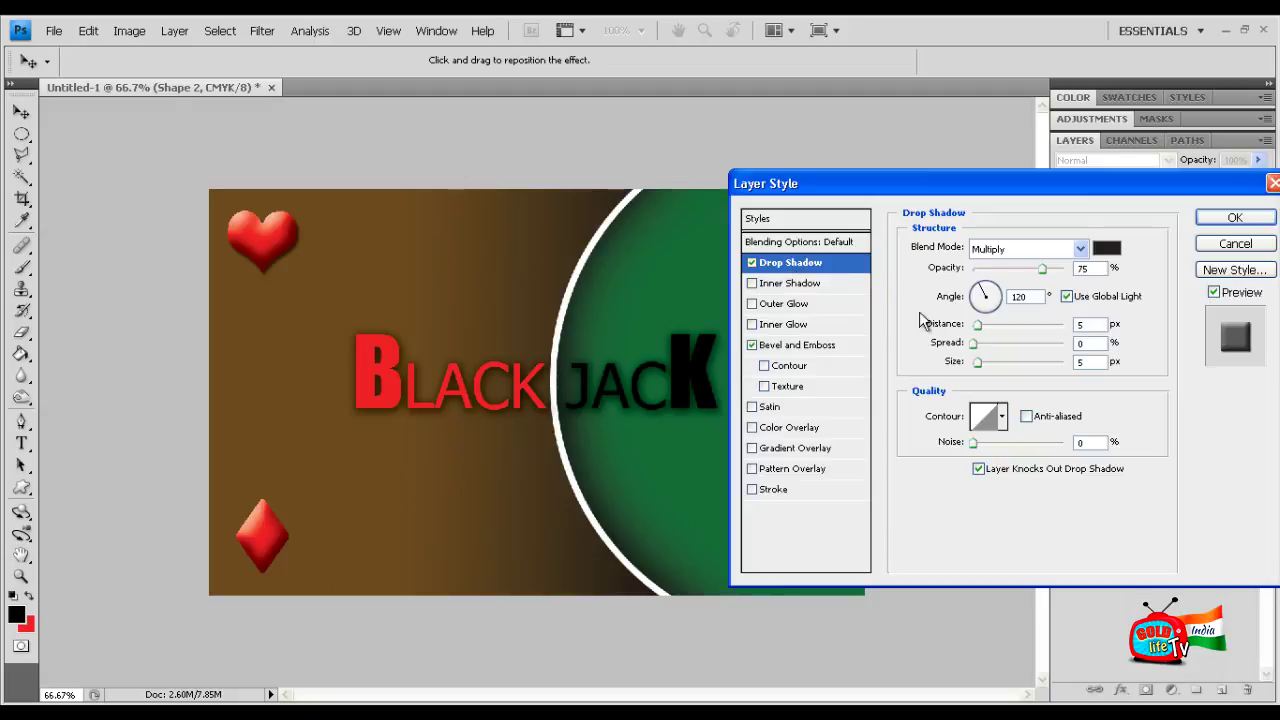
drag(978, 325, 976, 364)
click(1240, 220)
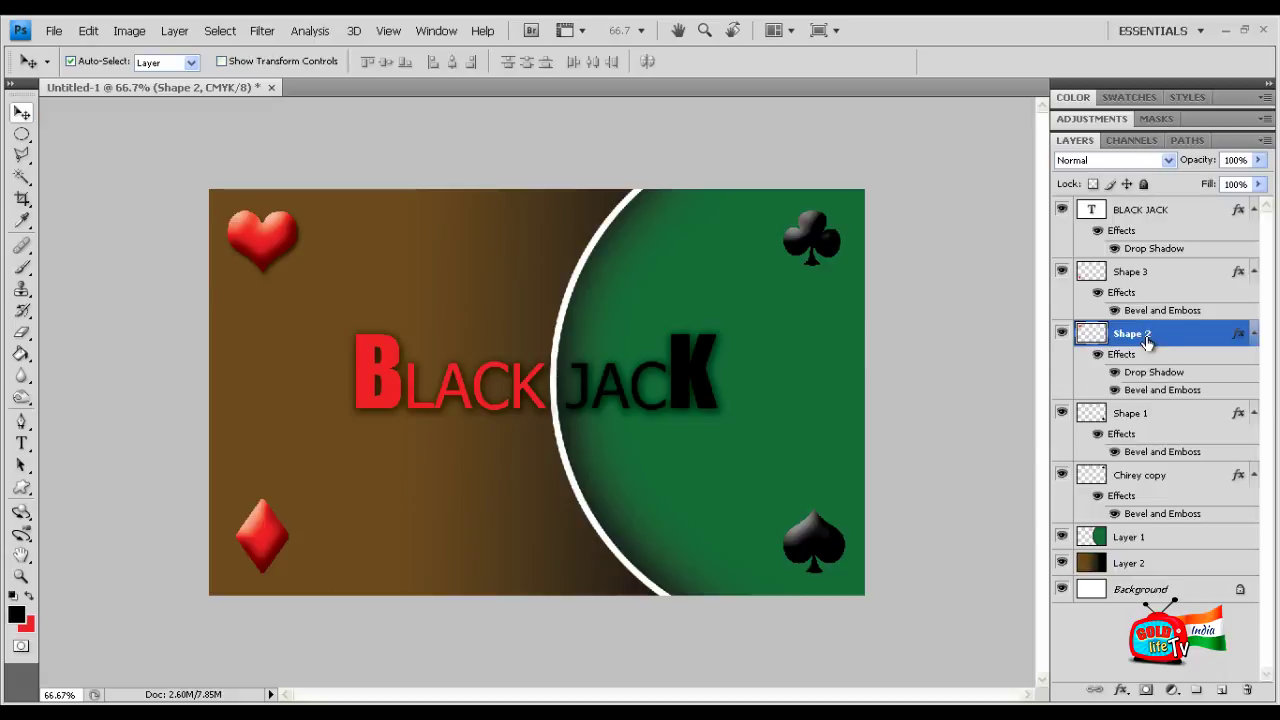
Copy Shape 2's layer style and paste it onto Shape 3, Shape 1 and Chirey copy
right_click(1148, 338)
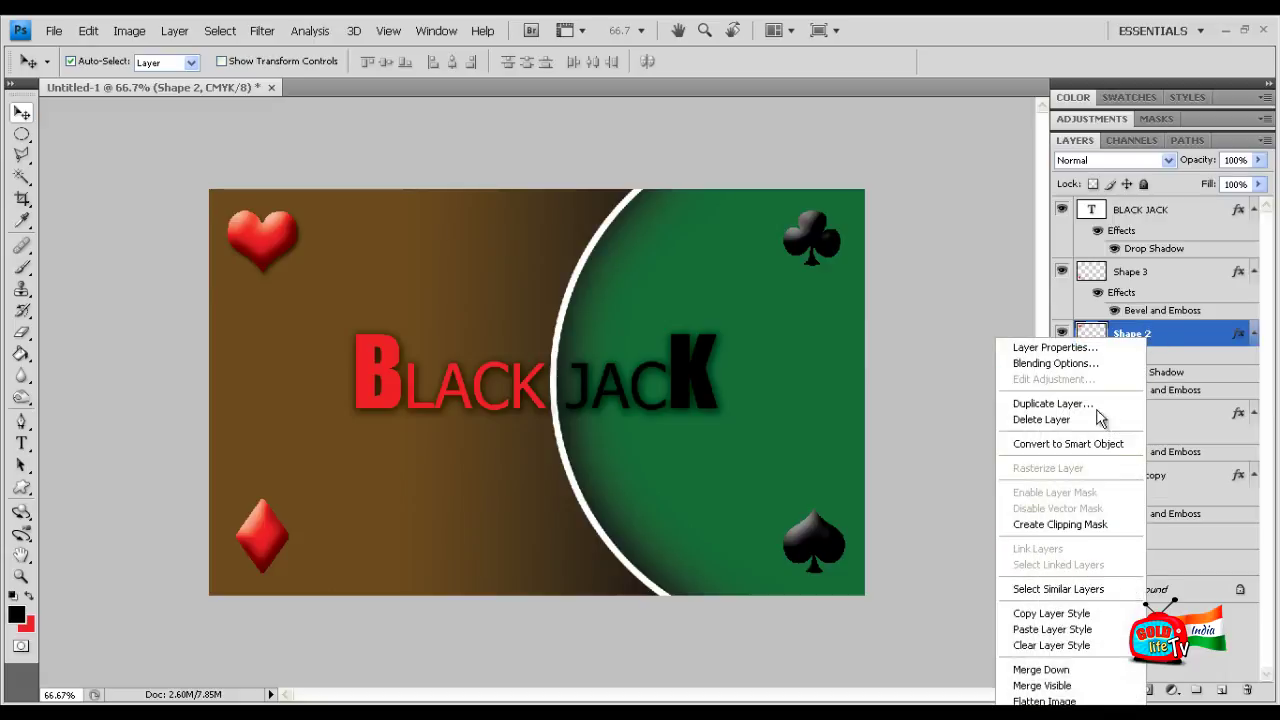
click(1055, 613)
click(1155, 274)
right_click(1155, 274)
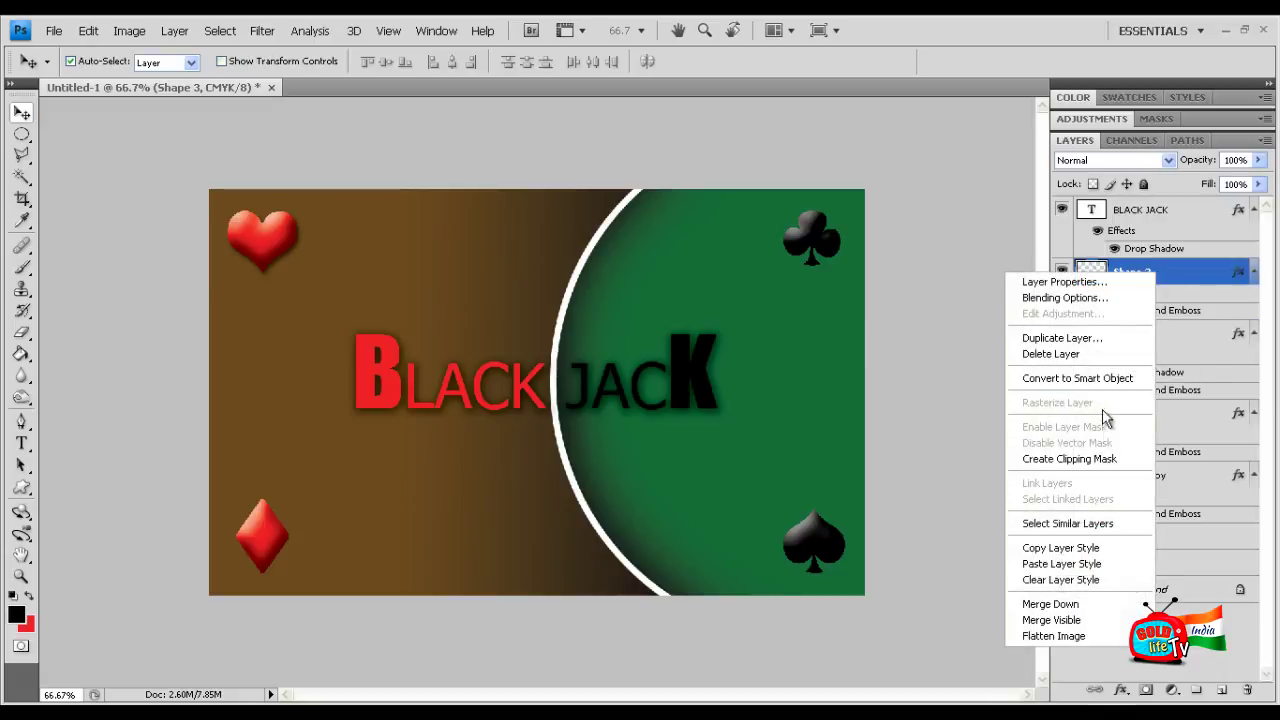
click(1058, 566)
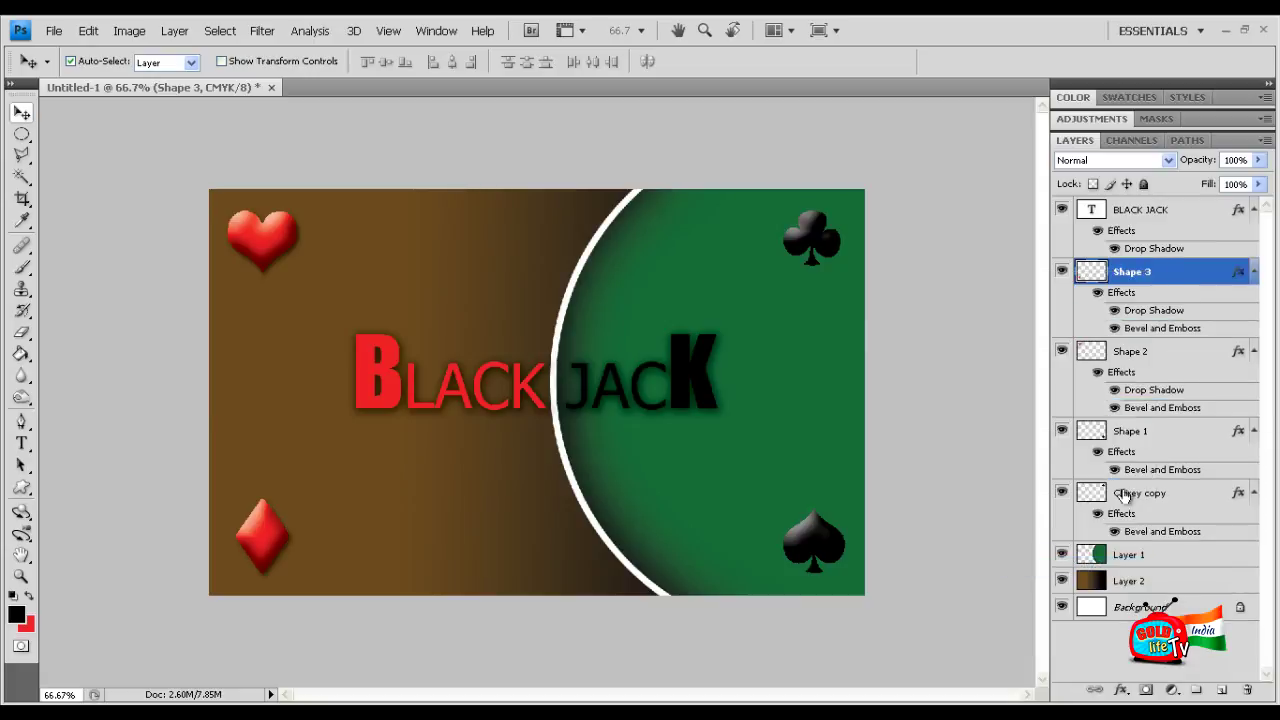
right_click(1155, 433)
click(1110, 344)
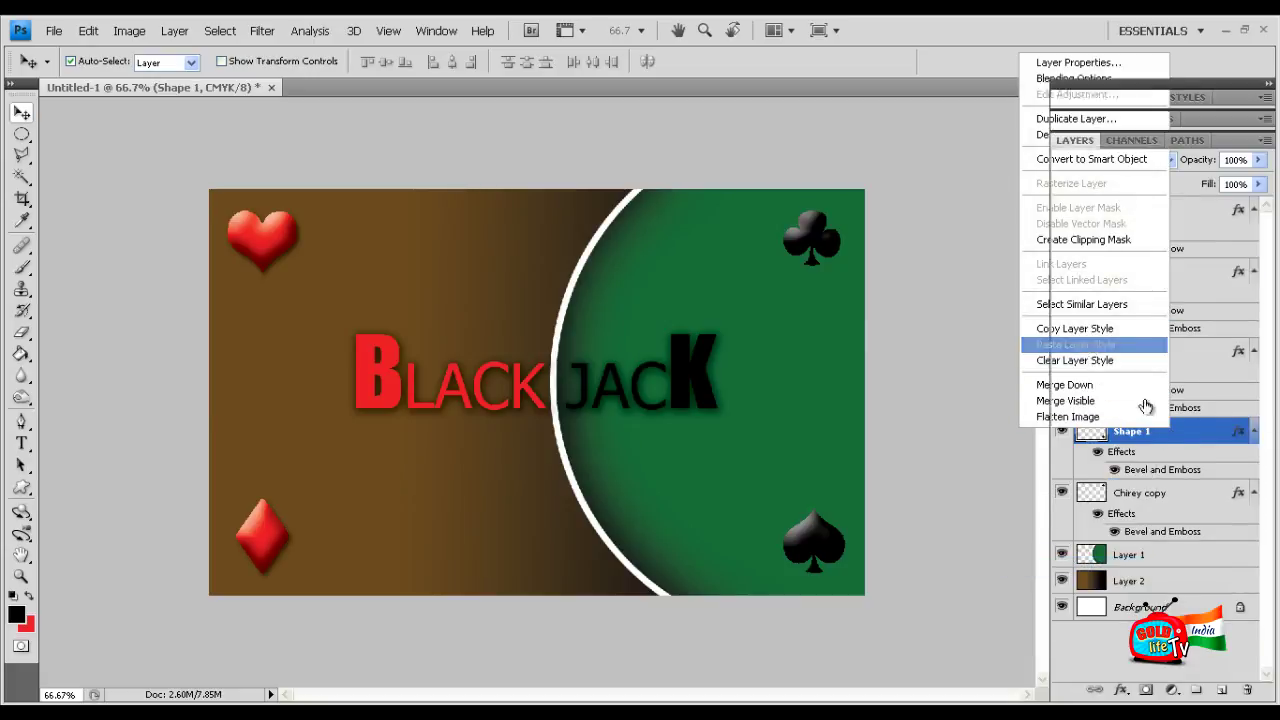
click(1178, 515)
right_click(1178, 515)
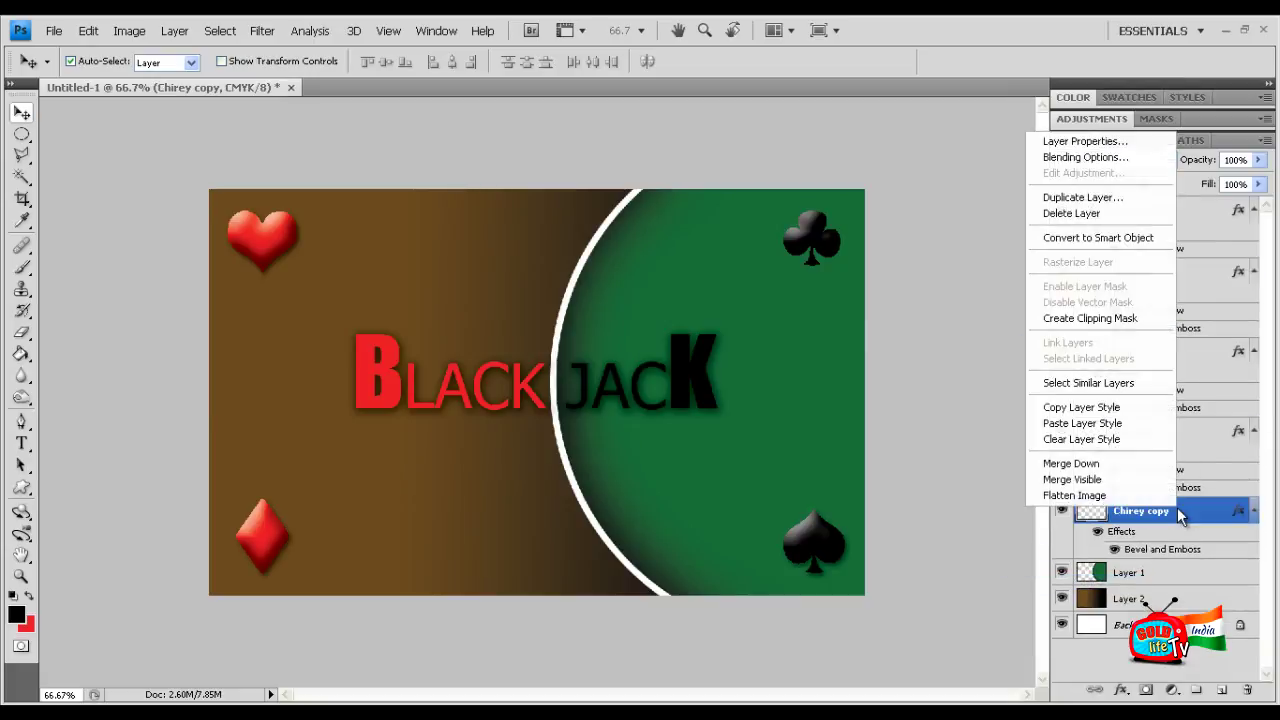
click(1095, 428)
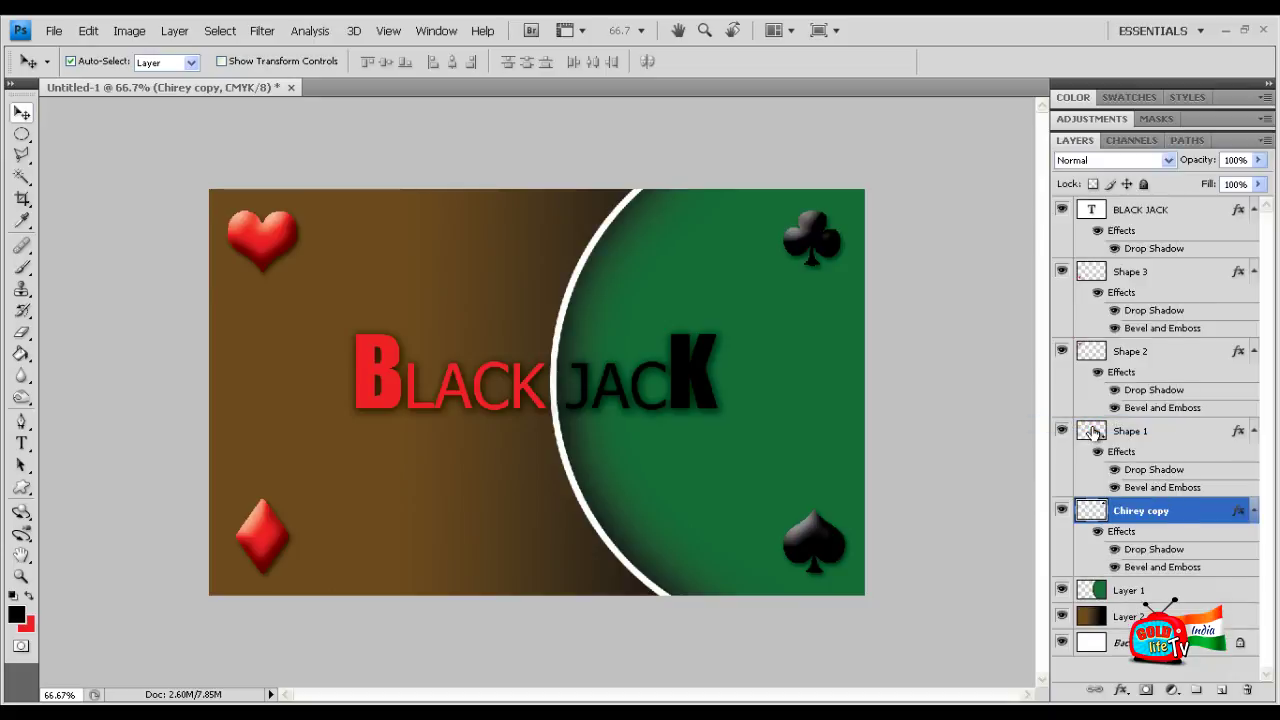
Zoom between 66.7%, 100% and 200% to inspect the finished banner and lettering
key(ctrl+minus)
key(ctrl+minus)
key(ctrl+minus)
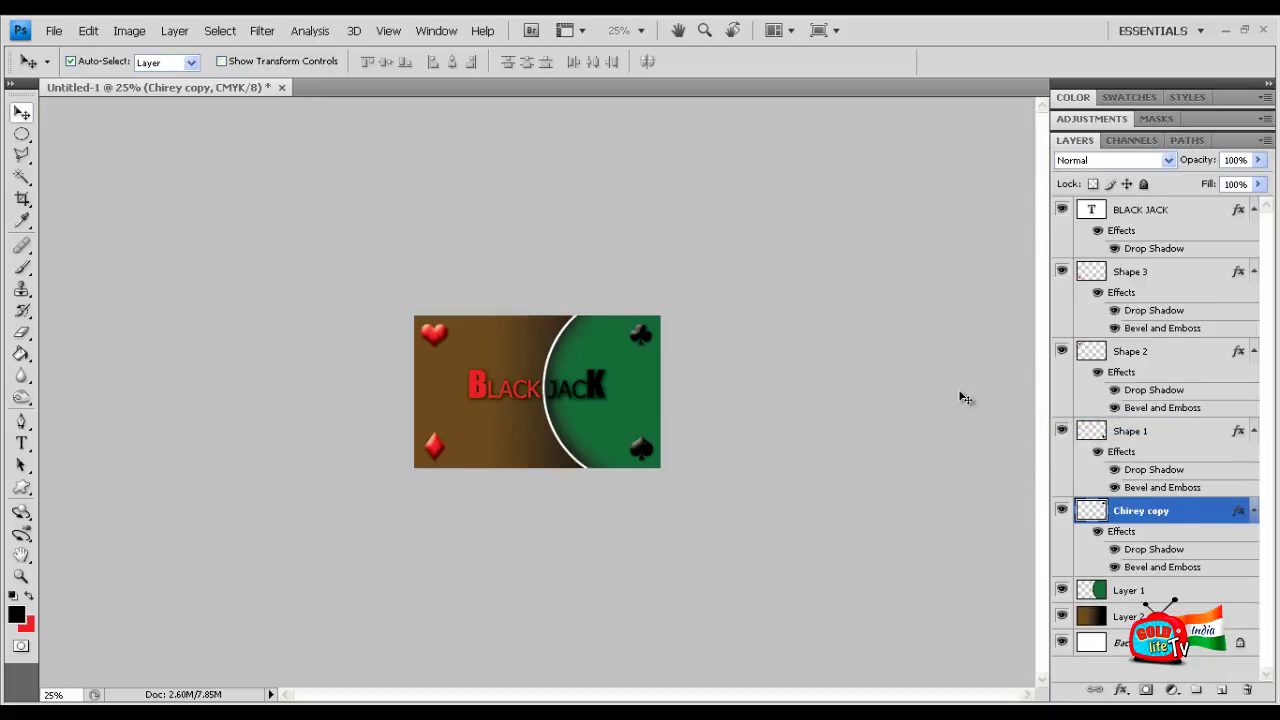
key(ctrl+minus)
key(ctrl+minus)
key(ctrl+plus)
key(ctrl+plus)
key(ctrl+plus)
key(ctrl+plus)
key(ctrl+plus)
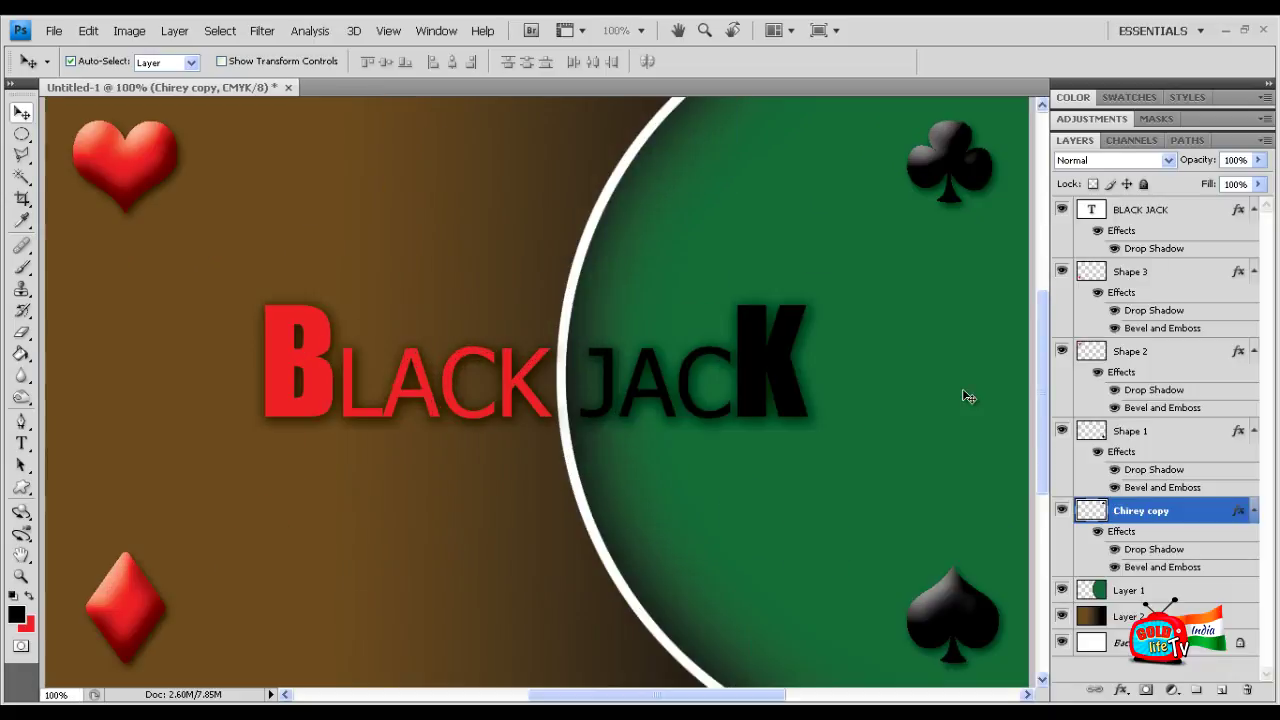
key(ctrl+plus)
key(ctrl+minus)
key(ctrl+minus)
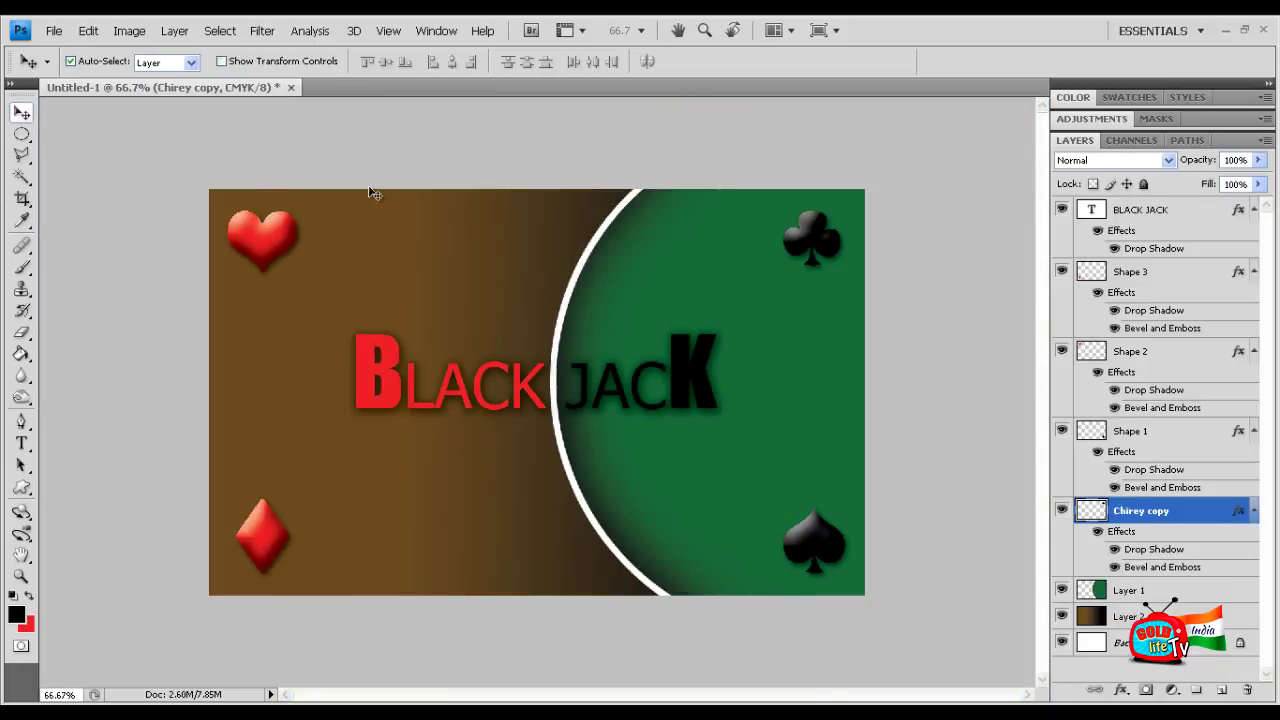
key(ctrl+minus)
key(ctrl+plus)
key(ctrl+plus)
key(ctrl+plus)
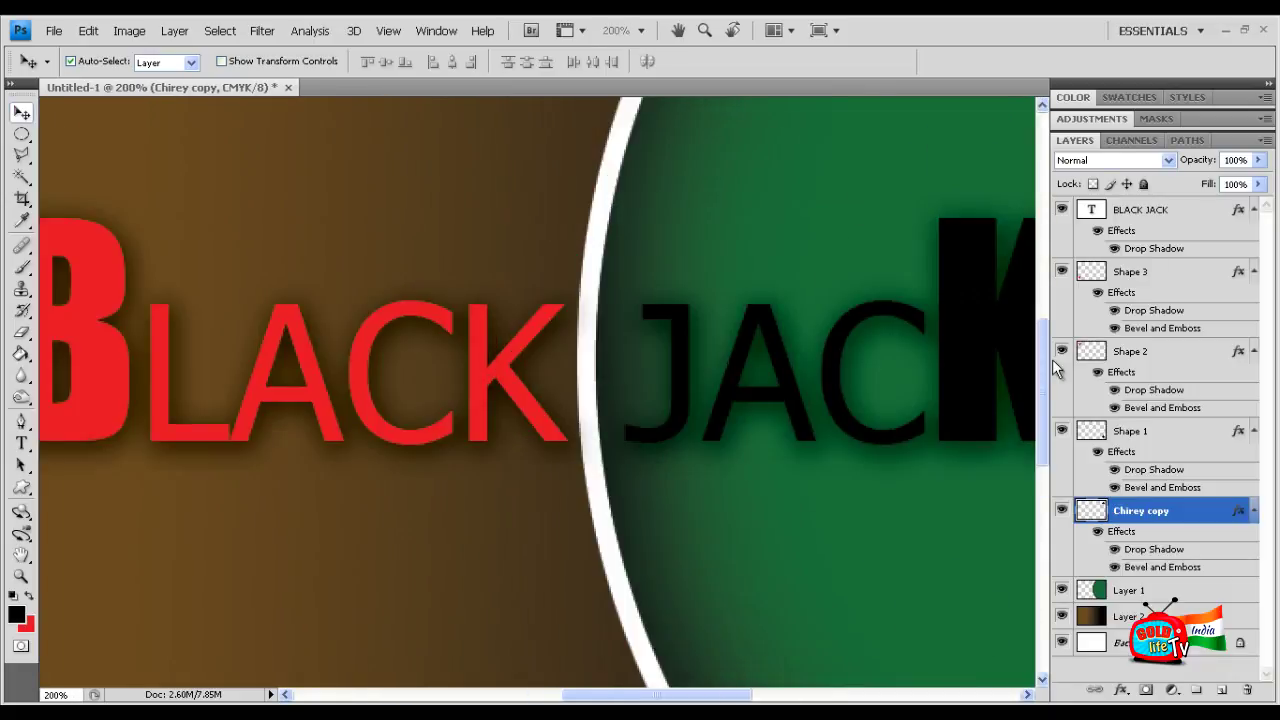
key(ctrl+minus)
key(ctrl+minus)
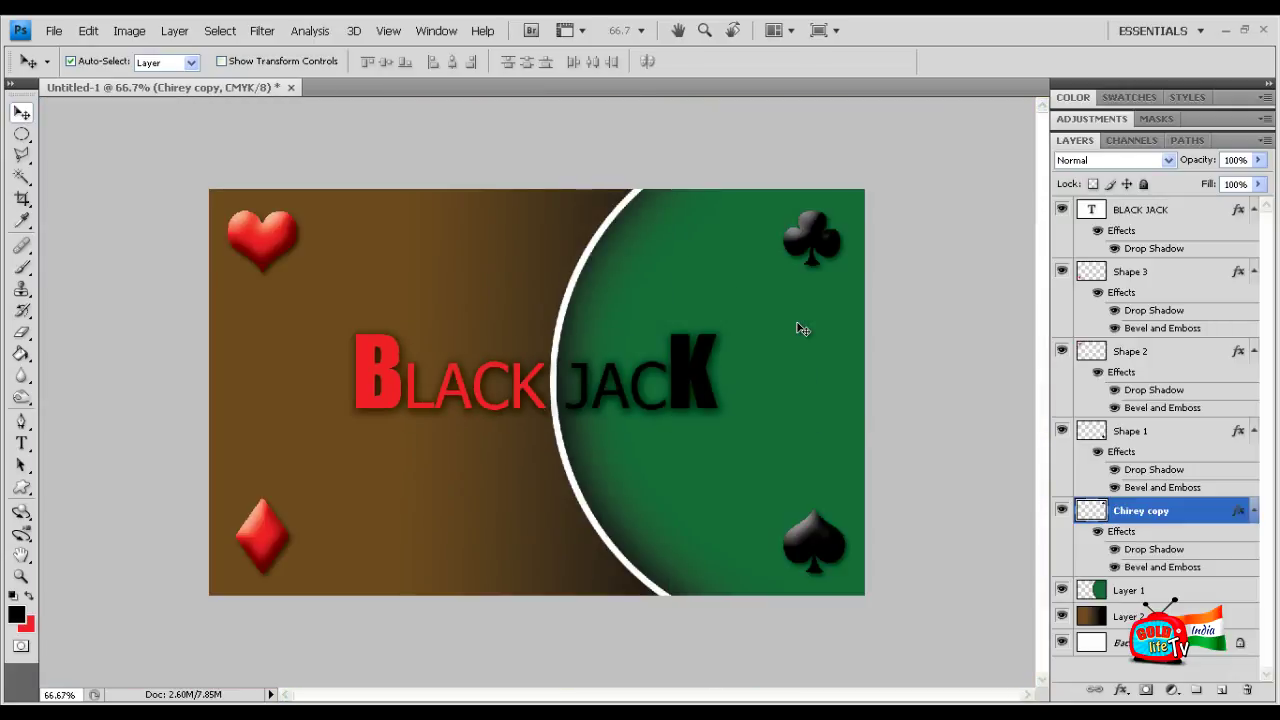
key(ctrl+plus)
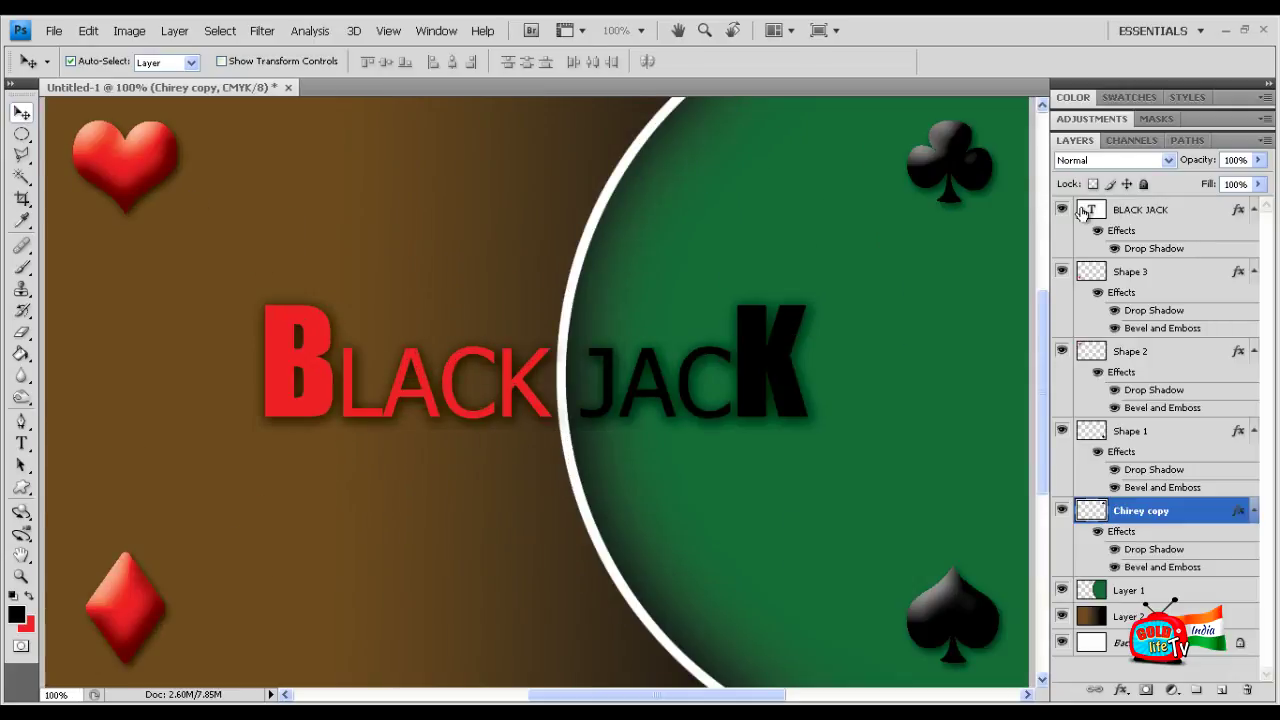
Collapse the effects lists of BLACK JACK, Shape 3, Shape 2, Shape 1 and Chirey copy, and toggle Layer 1 off and on
click(1254, 210)
click(1254, 236)
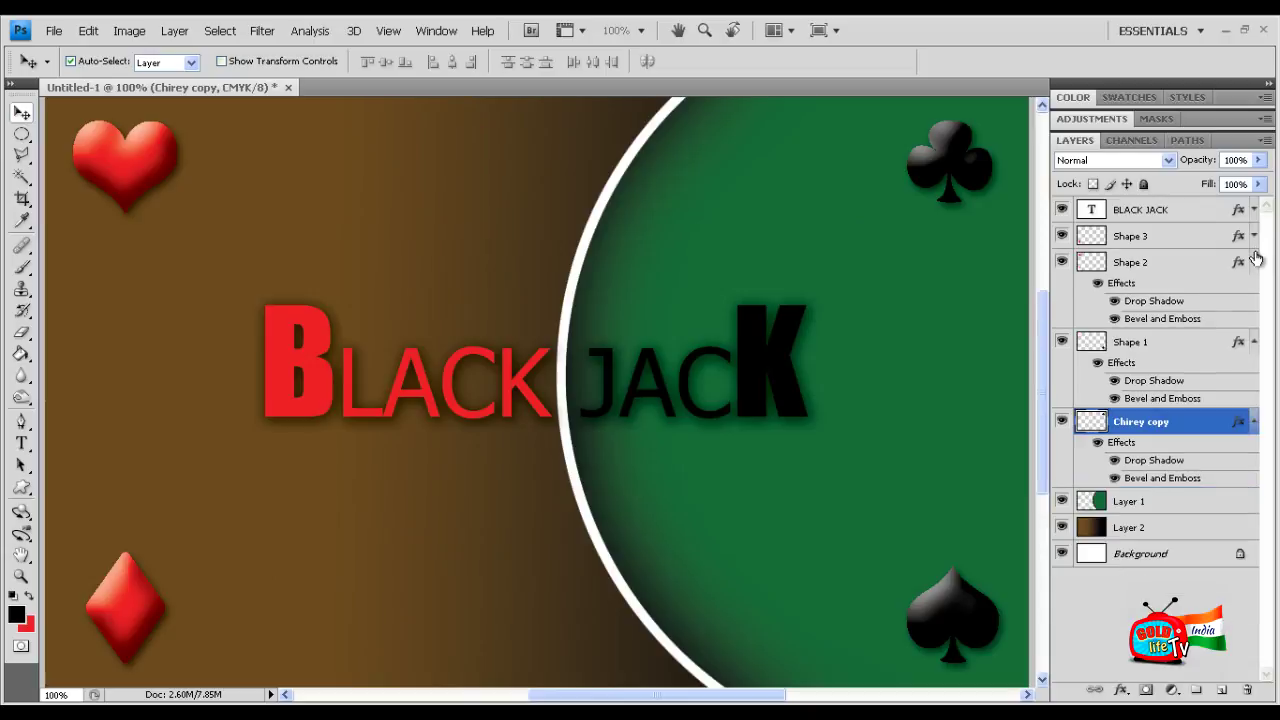
click(1254, 262)
click(1254, 288)
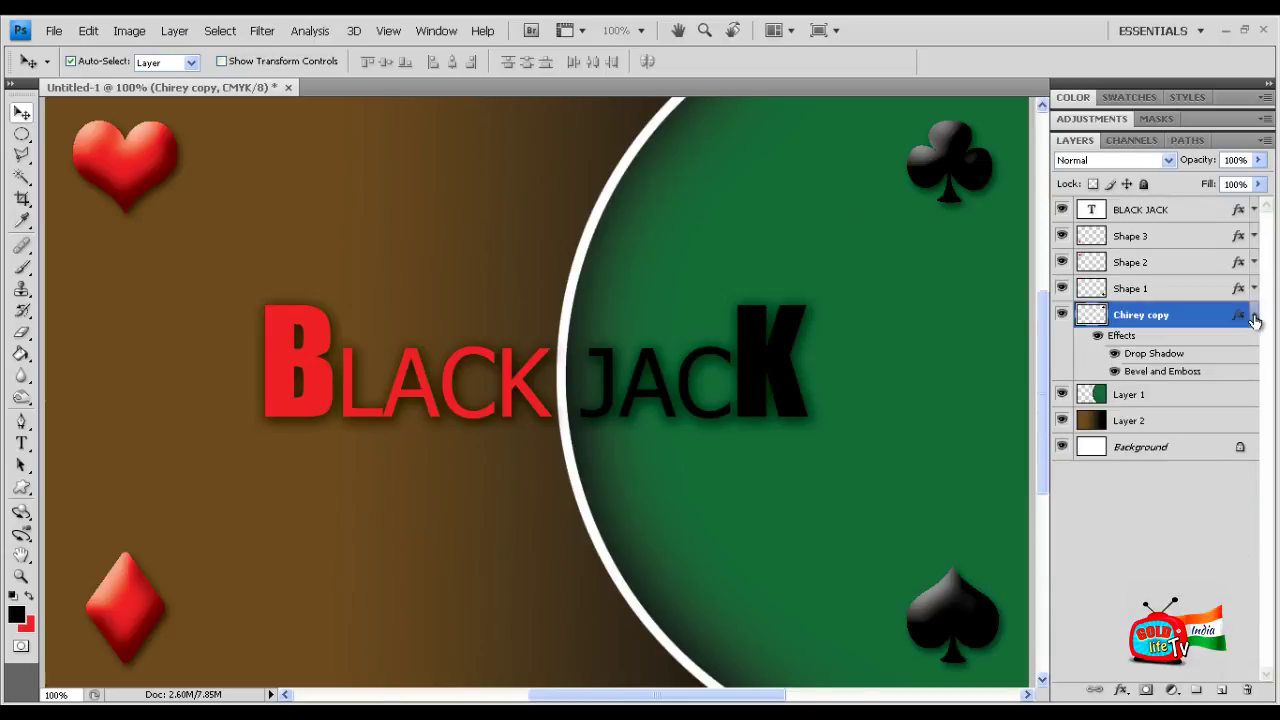
click(1254, 315)
click(1200, 341)
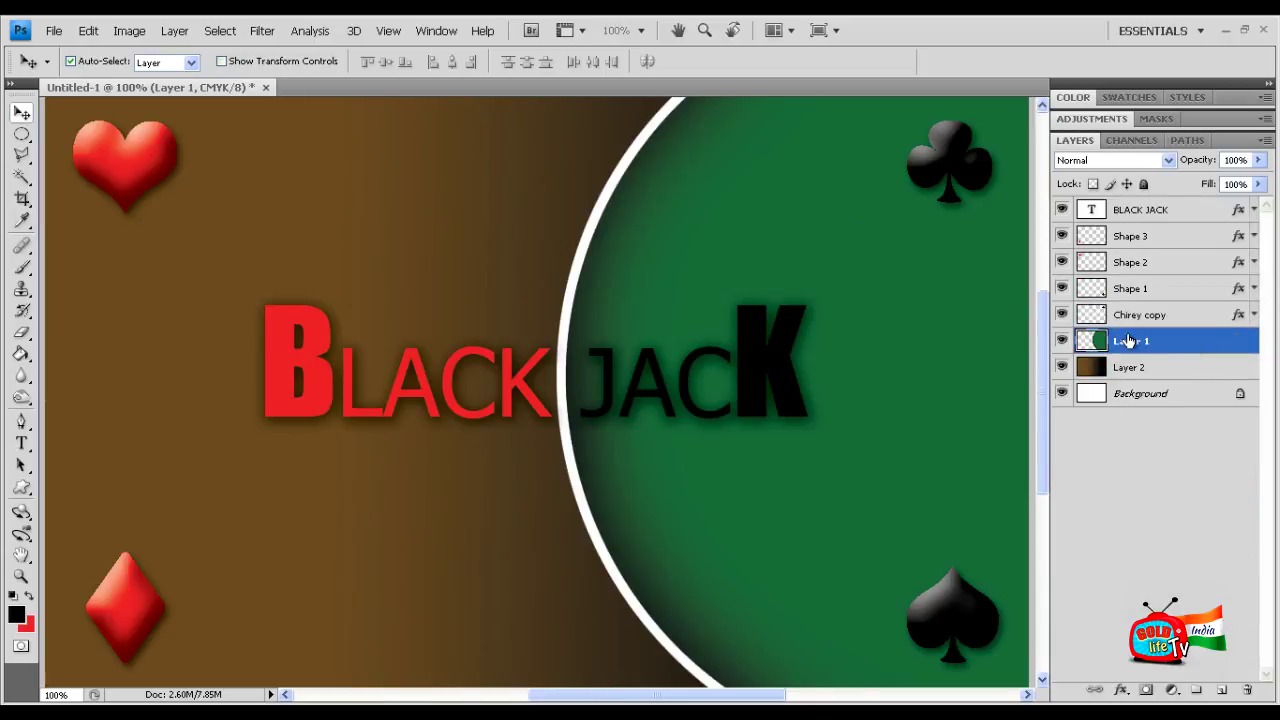
click(1061, 341)
click(1061, 341)
key(ctrl+plus)
key(ctrl+minus)
key(ctrl+minus)
key(ctrl+plus)
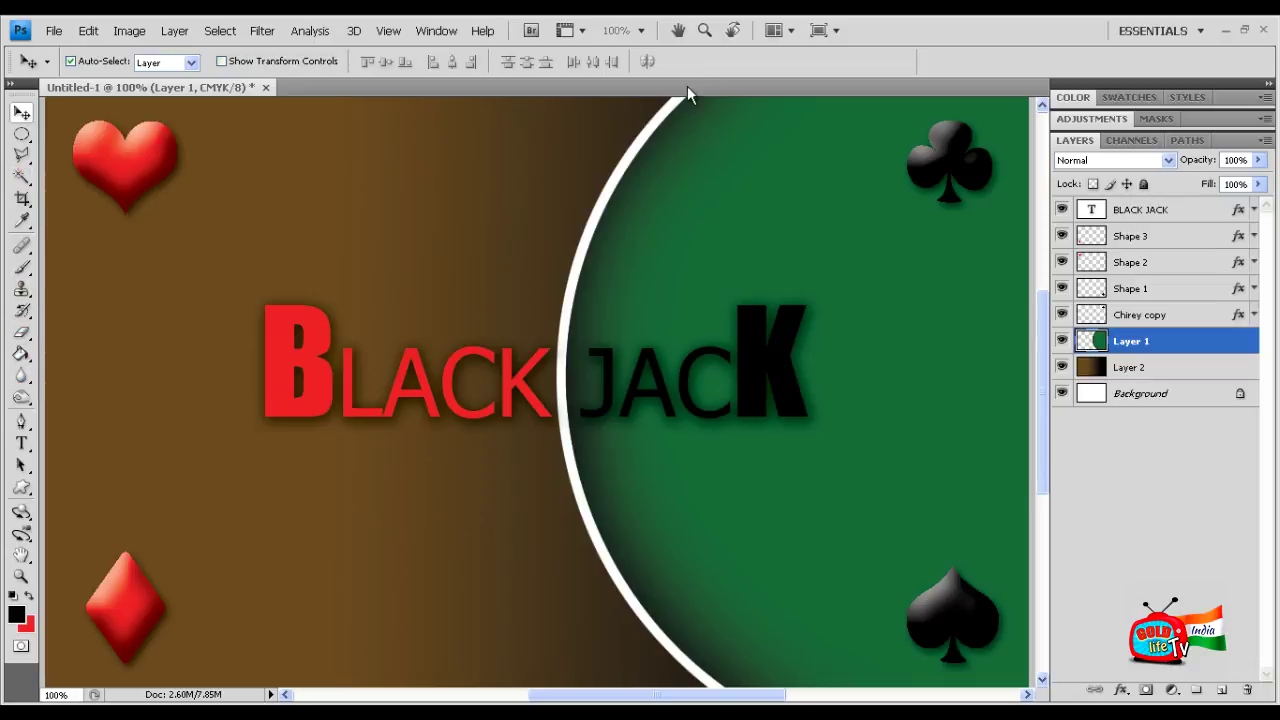
Magic-wand select the white arc, trial a 135 bevel on Layer 1 and cancel, then hide Layer 1
click(21, 177)
click(606, 196)
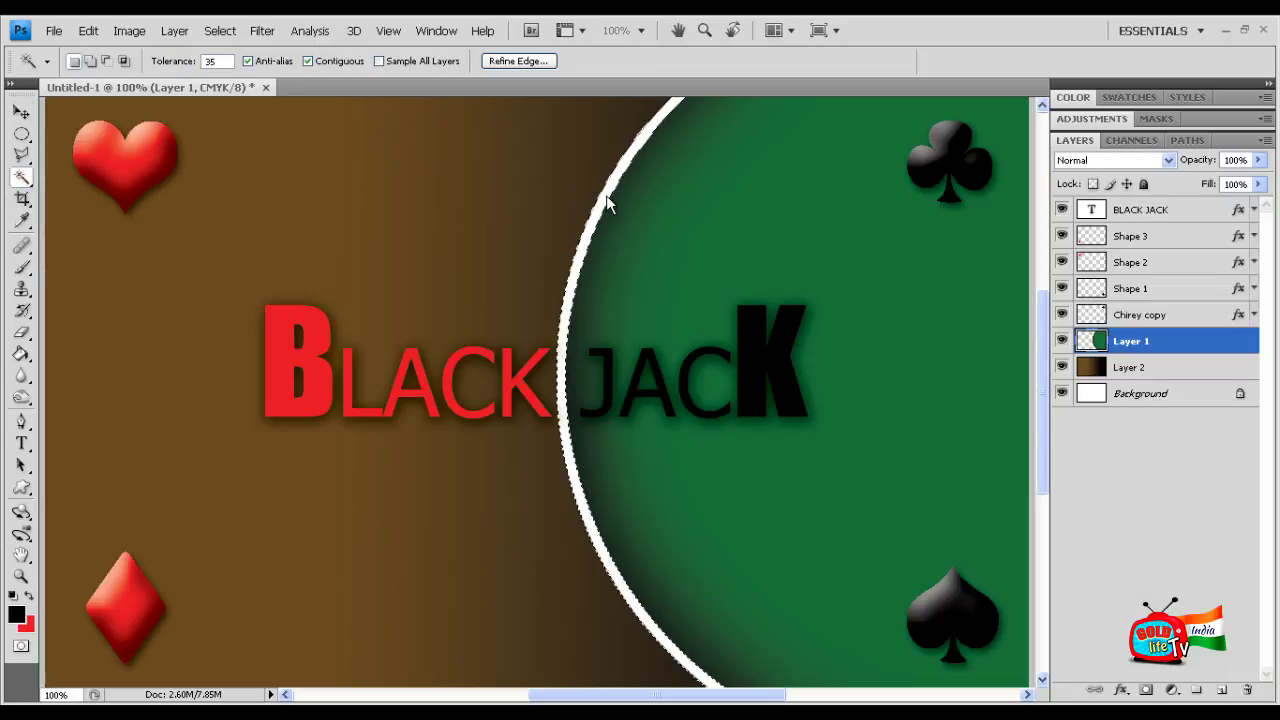
right_click(1104, 341)
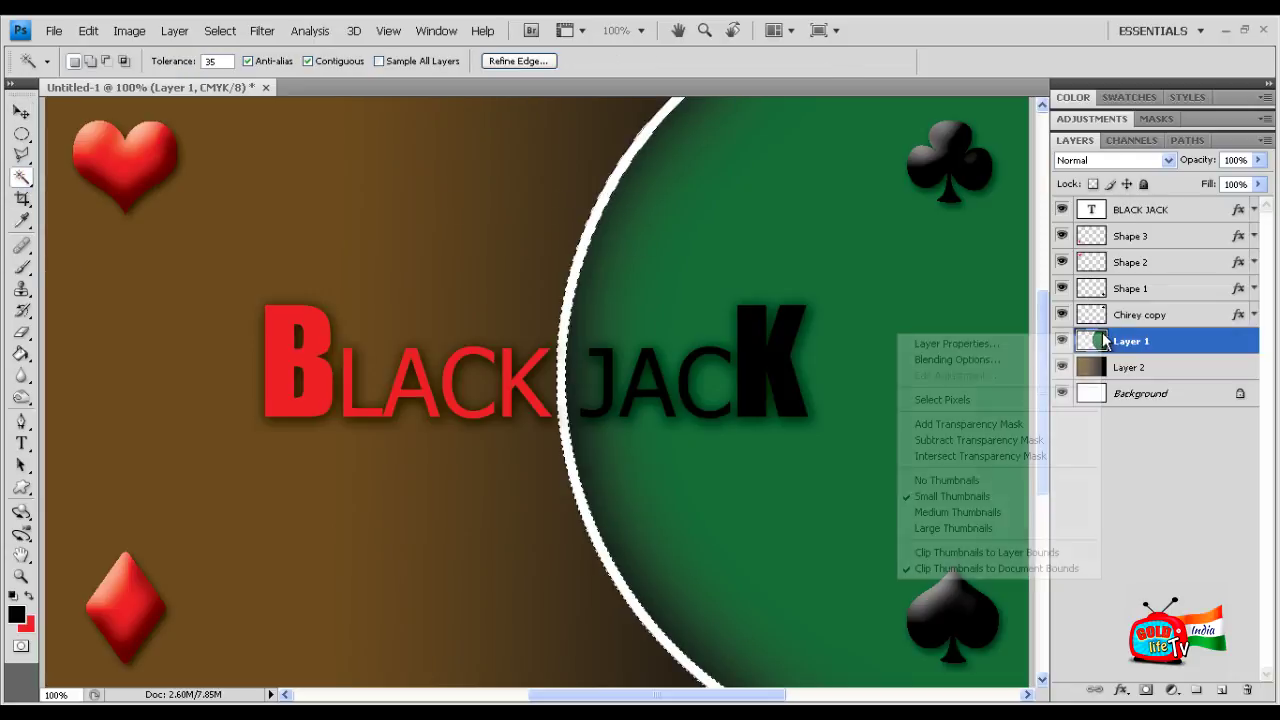
click(1060, 360)
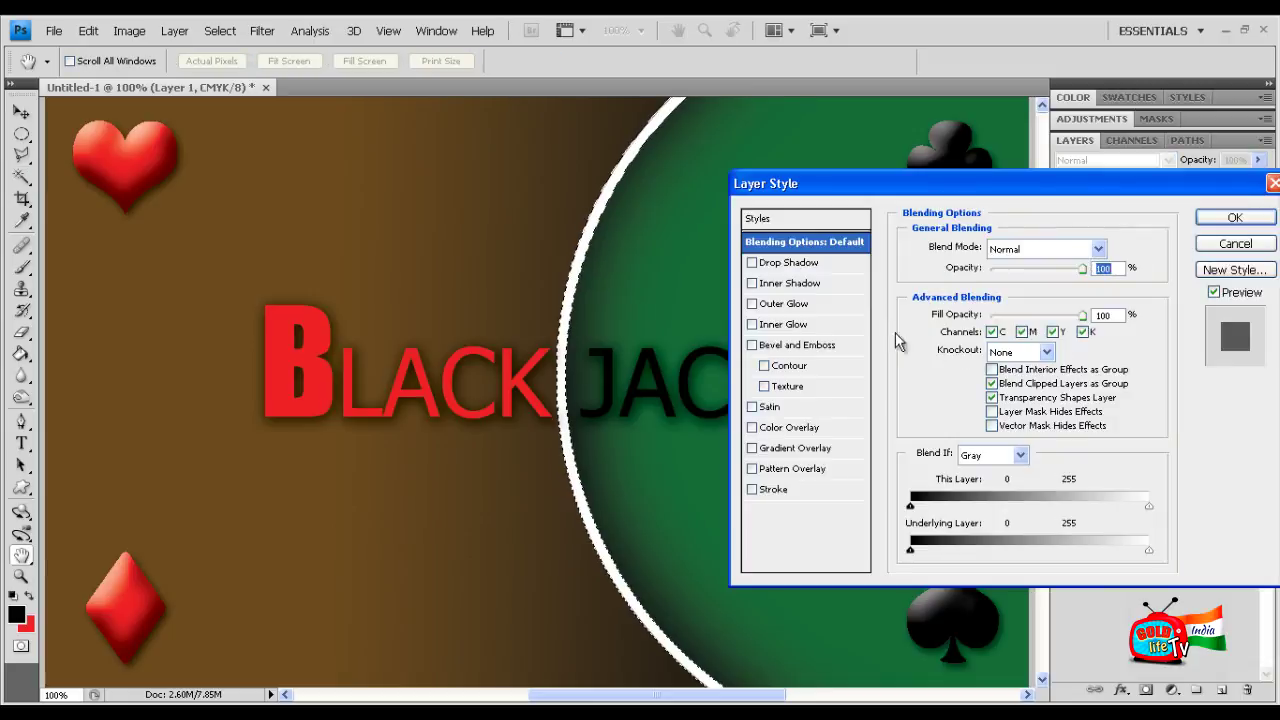
click(807, 344)
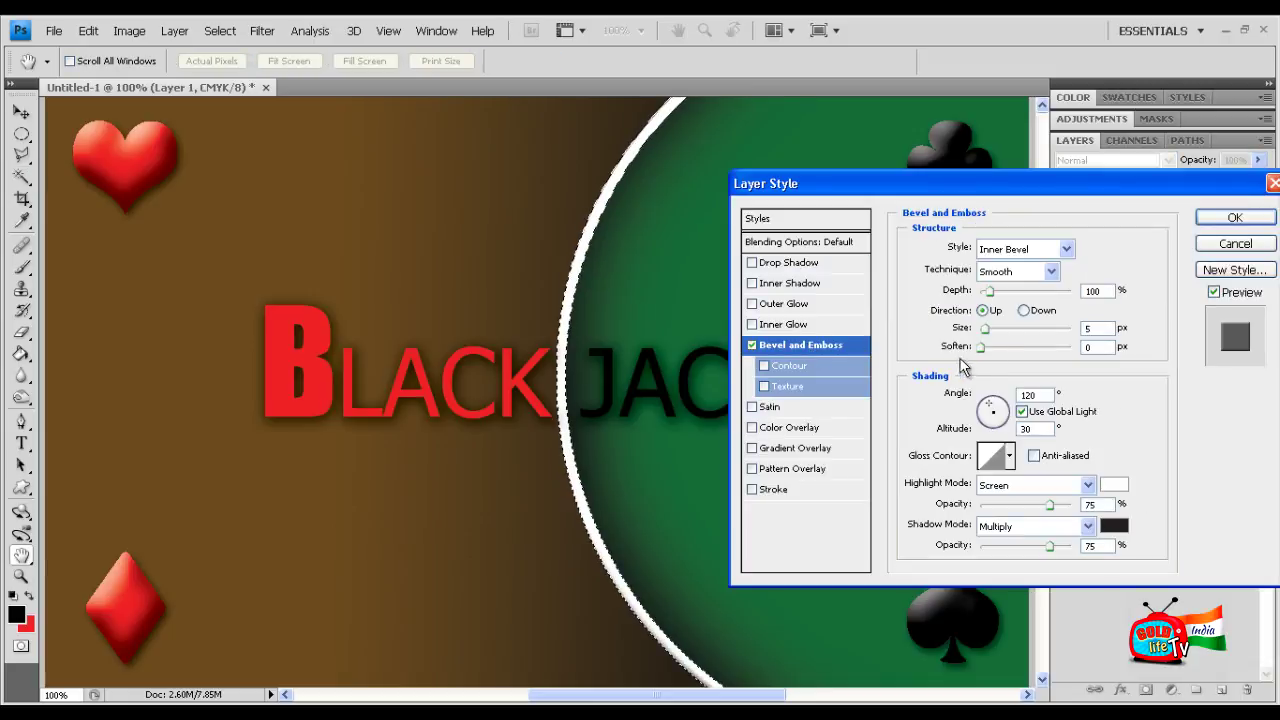
mouse_move(988, 290)
mouse_down()
mouse_move(1020, 290)
mouse_move(1008, 292)
mouse_up()
click(1236, 244)
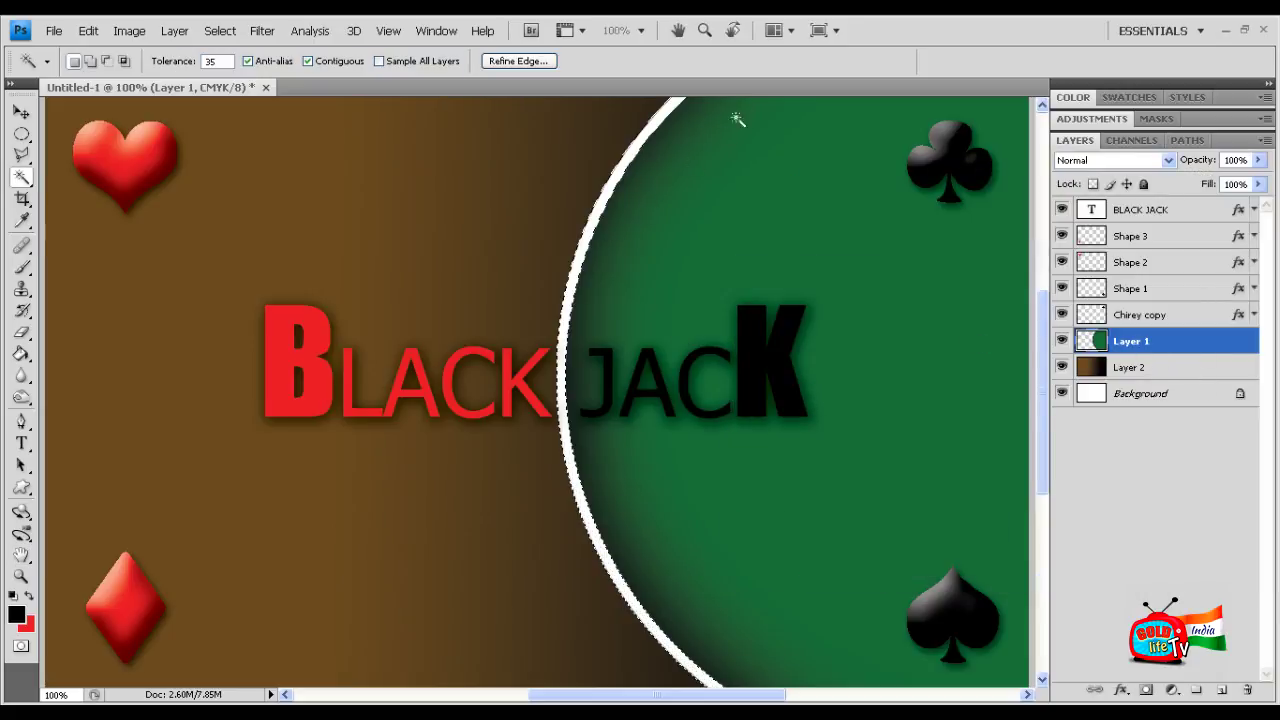
click(21, 112)
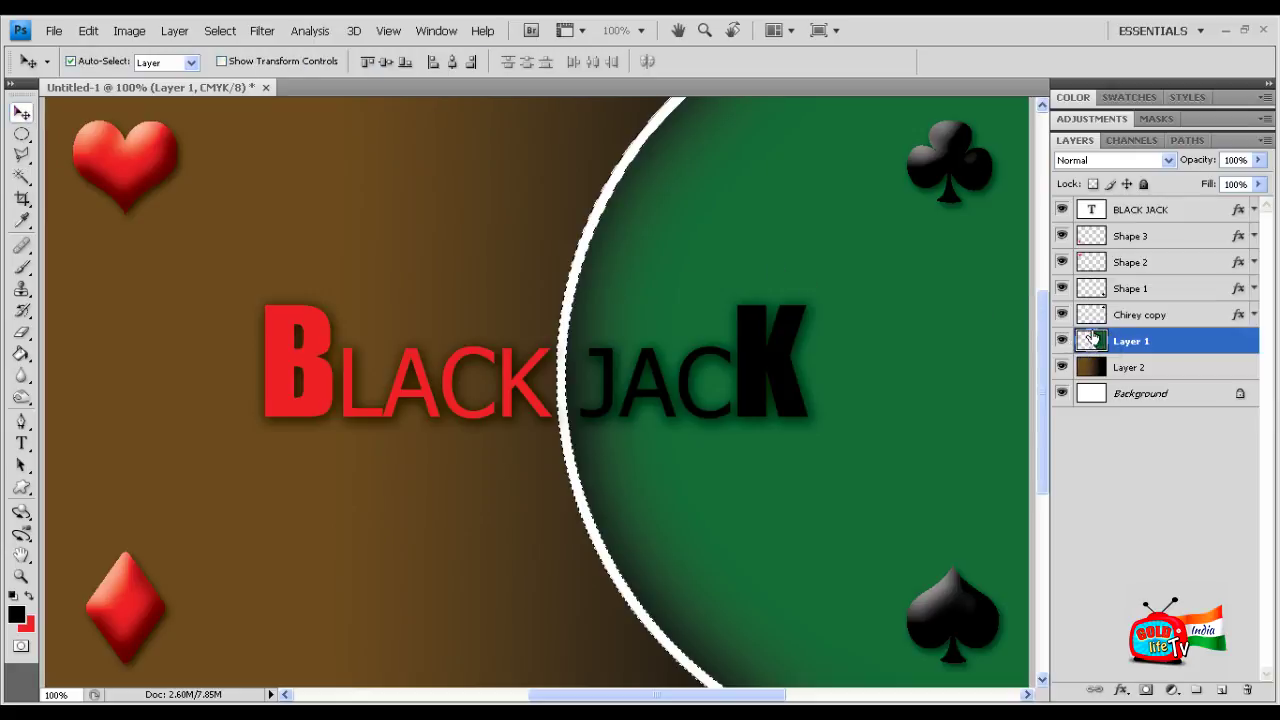
click(1062, 341)
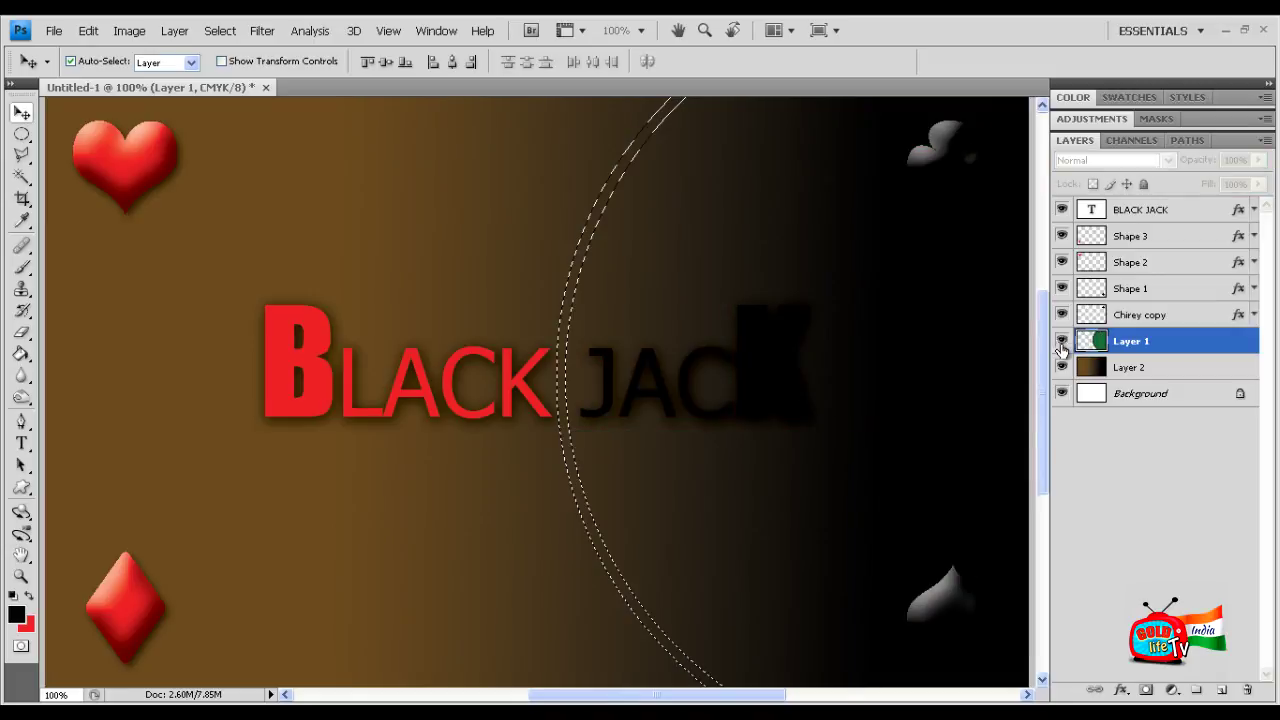
Copy the selected white ring onto a new layer, Layer 3, and deselect
click(1062, 341)
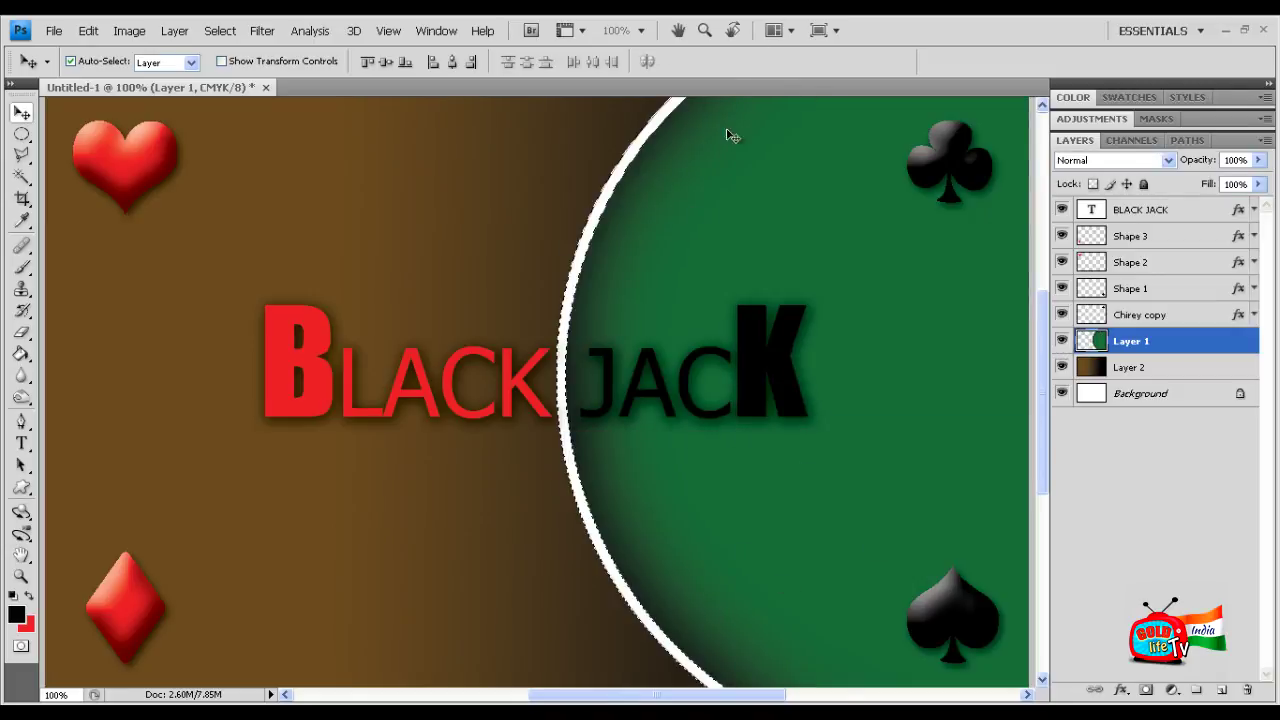
key(ctrl+minus)
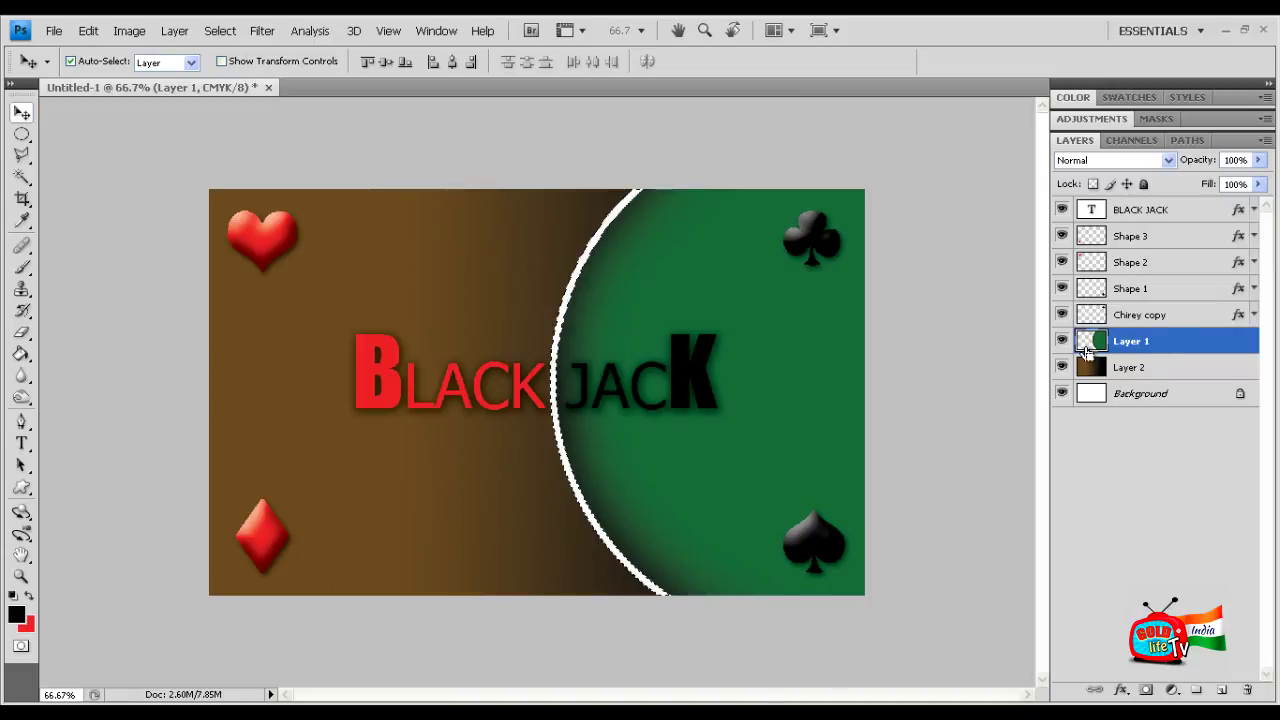
key(ctrl+shift+alt+n)
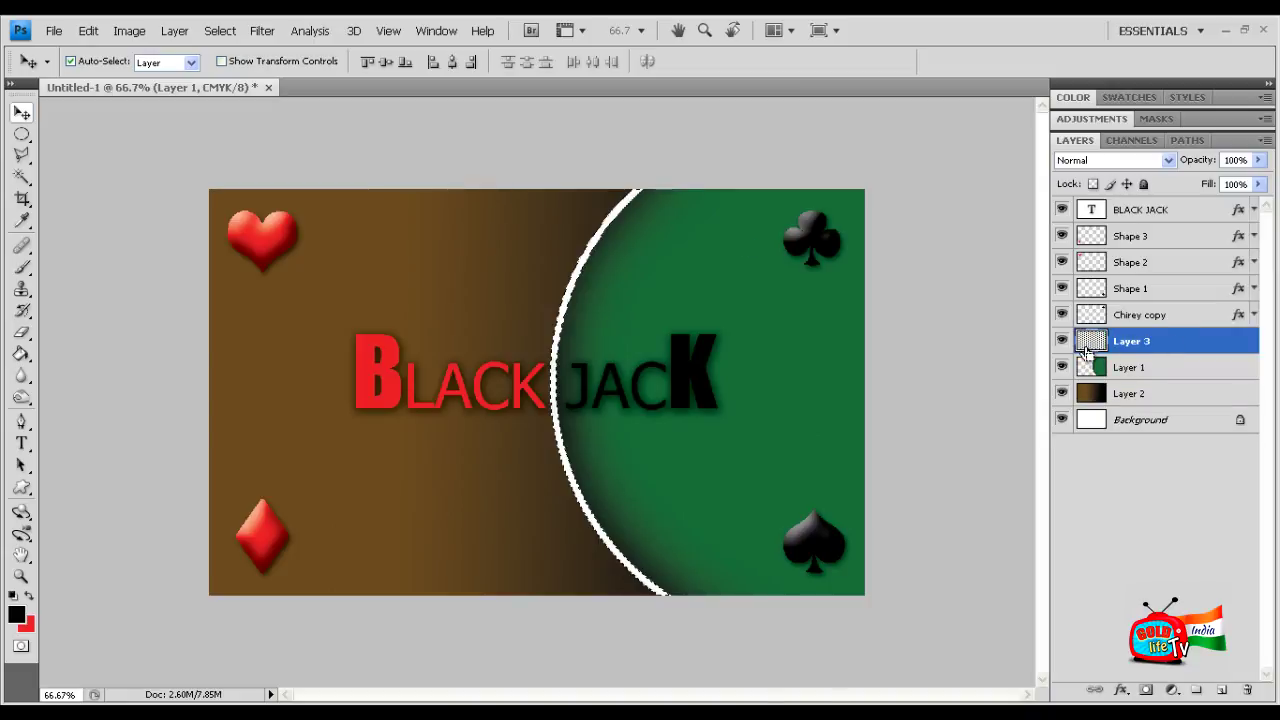
key(ctrl+d)
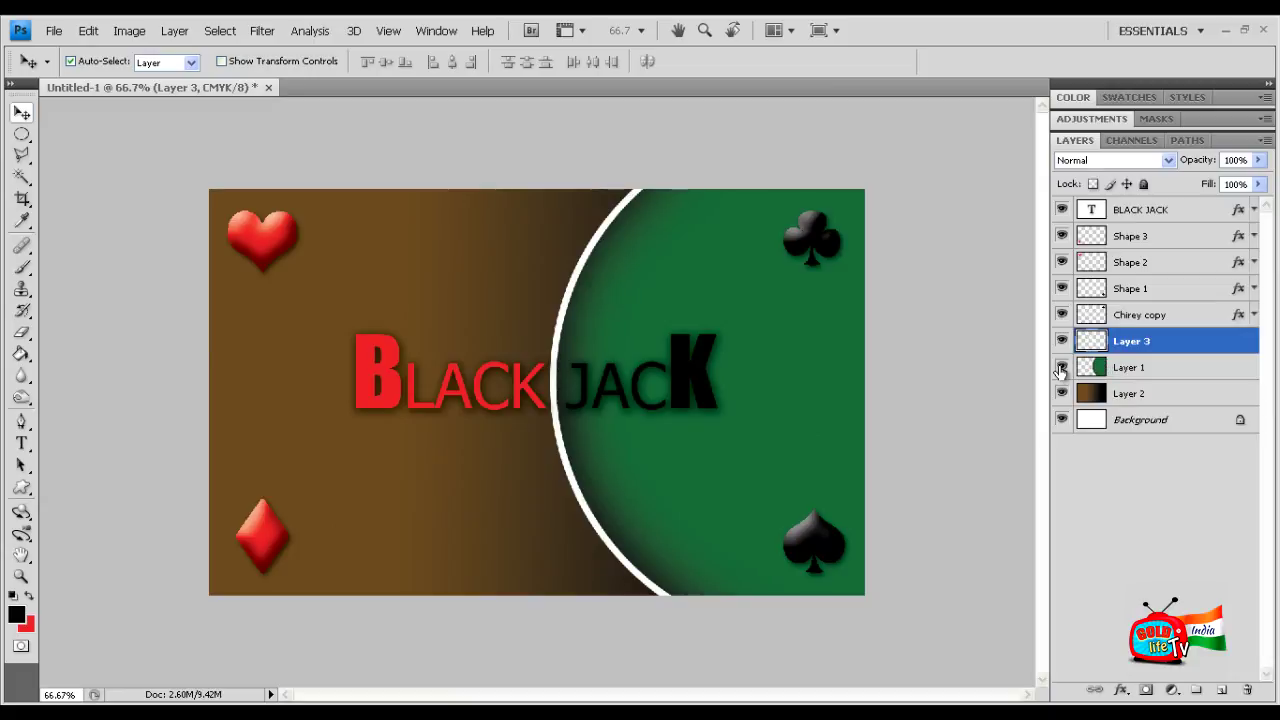
Compare Layer 1 and Layer 3 by toggling their visibility, leaving both shown
click(1061, 367)
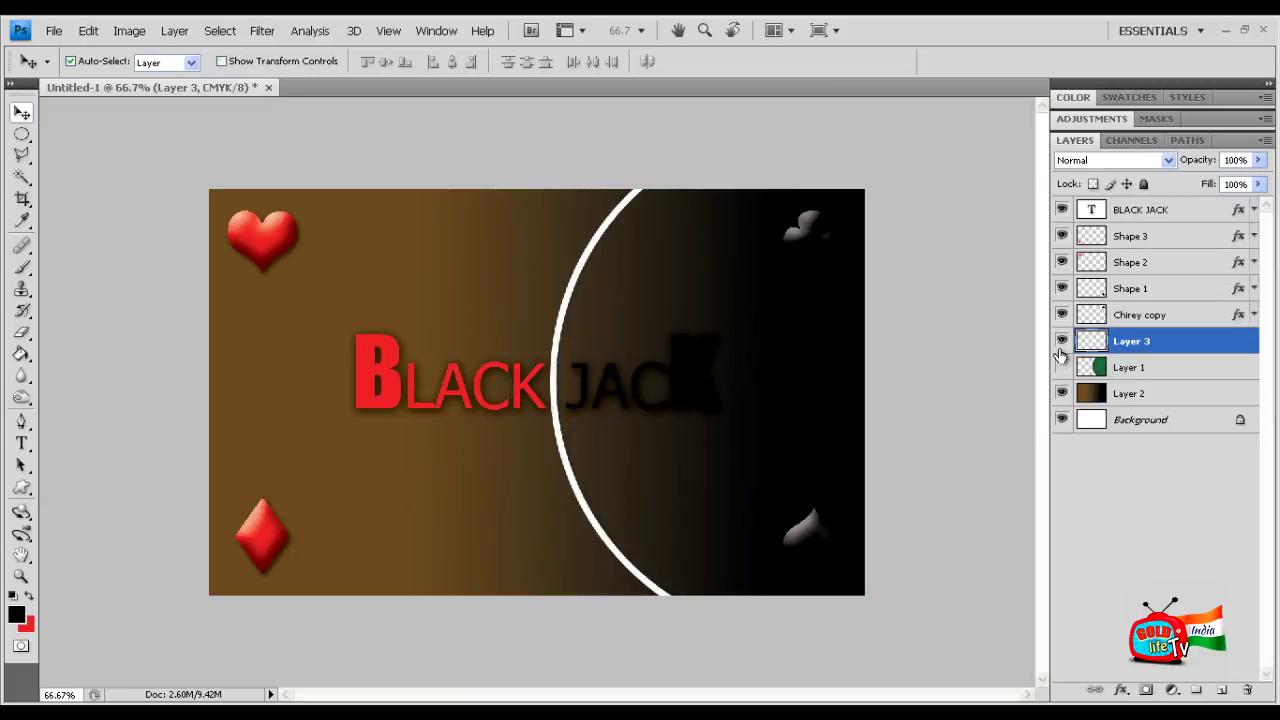
key(ctrl+plus)
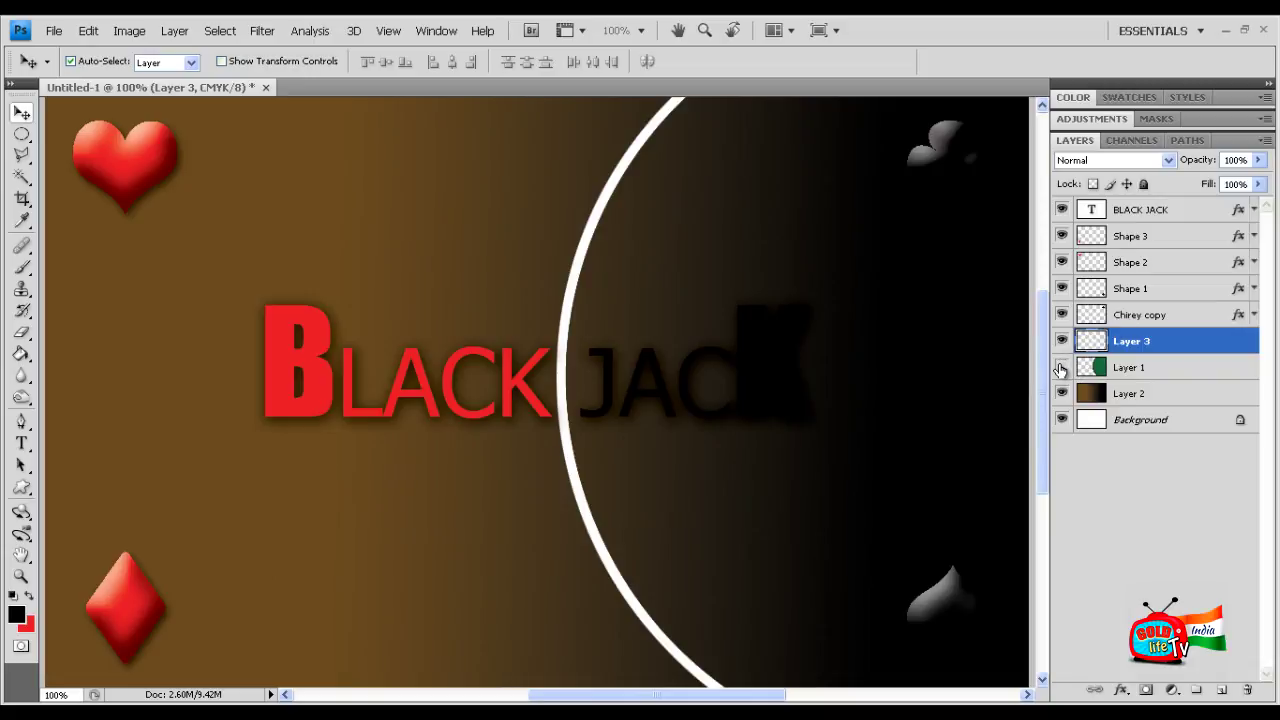
click(1061, 367)
click(1061, 368)
click(1062, 342)
click(1062, 342)
double_click(1062, 342)
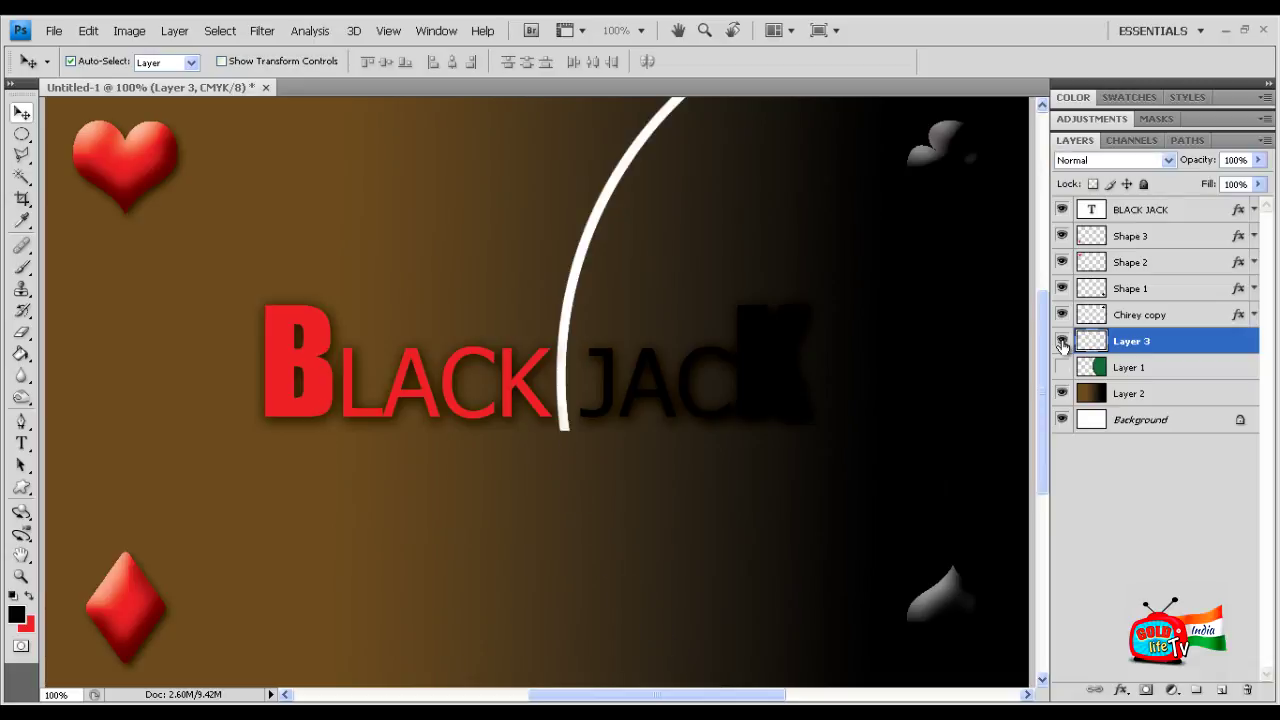
click(1061, 367)
click(1062, 348)
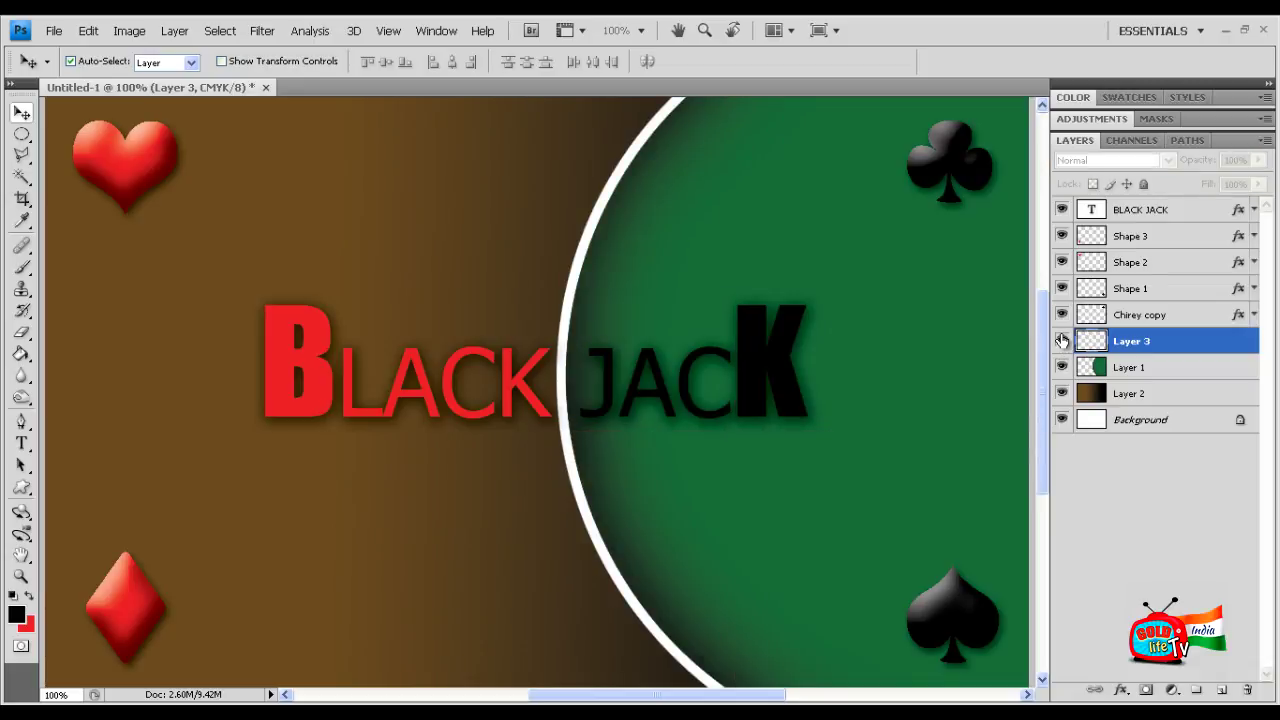
click(1062, 341)
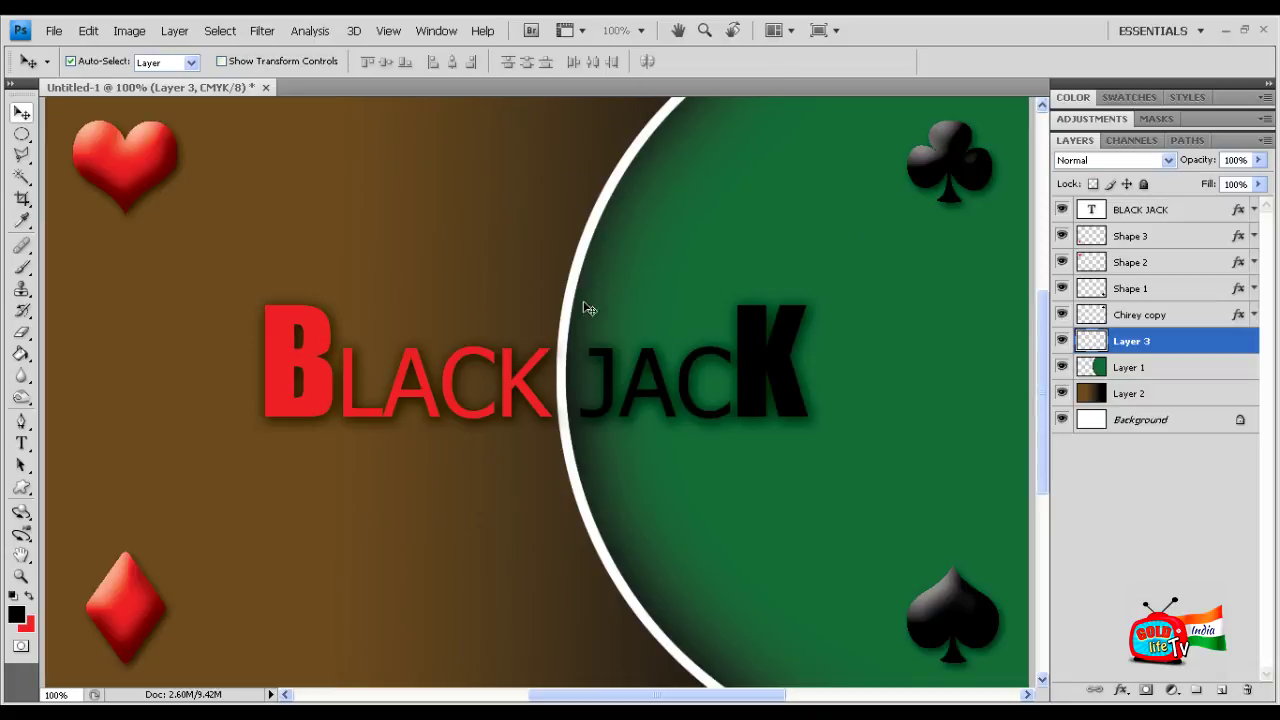
Trial a cyan shift in Color Balance, then cancel it
click(90, 30)
mouse_move(129, 30)
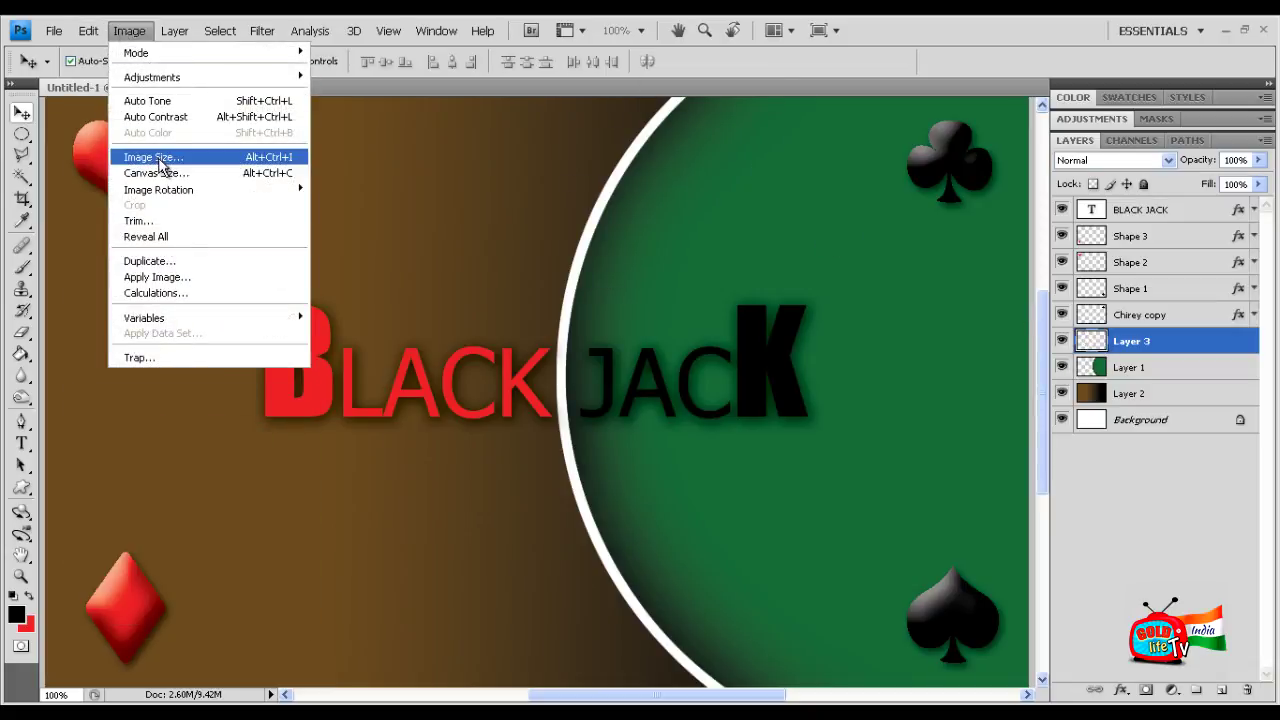
mouse_move(152, 77)
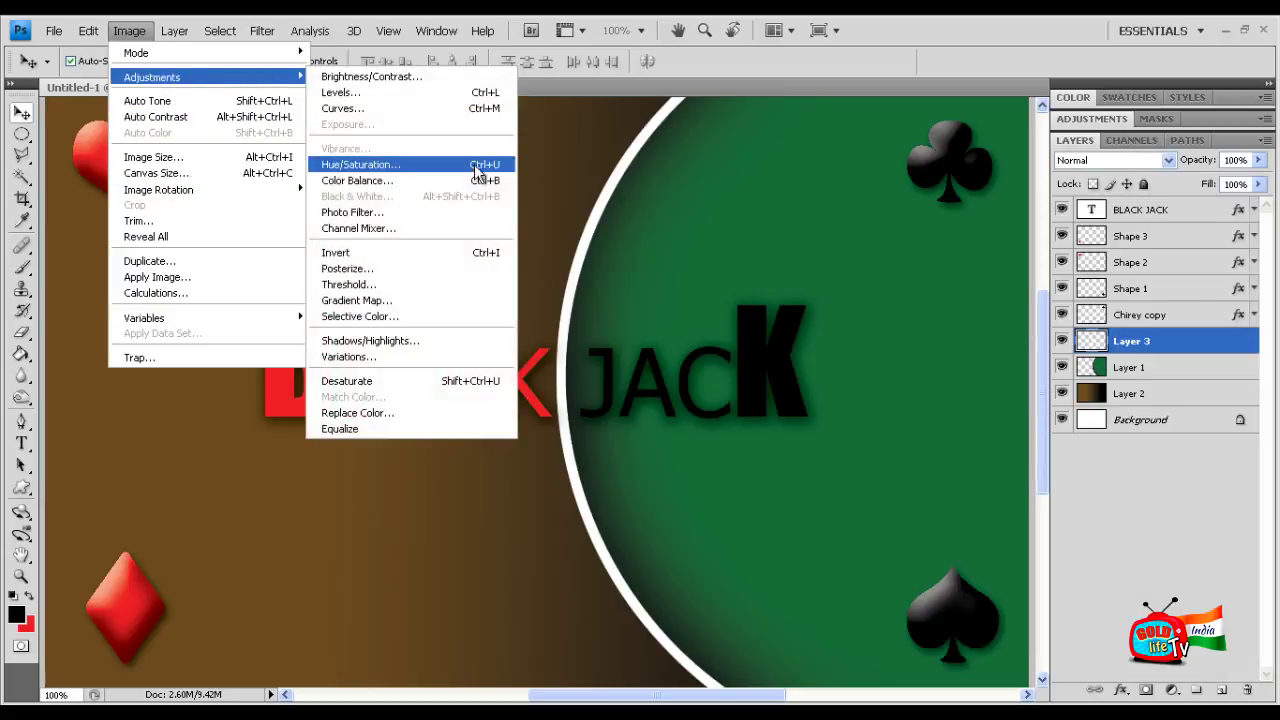
click(468, 180)
mouse_move(1018, 155)
mouse_down()
mouse_move(1103, 155)
mouse_move(926, 155)
mouse_up()
click(1210, 136)
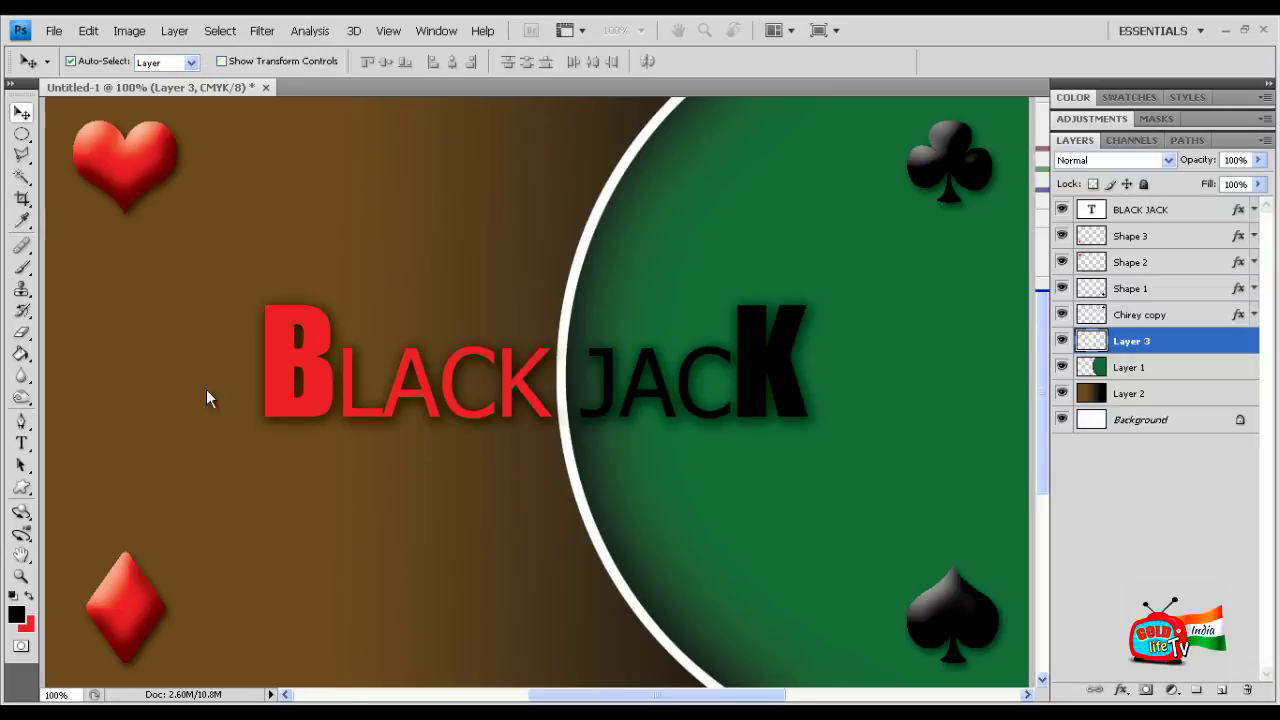
With the Paint Bucket active, sample brown #6b421d from the wooden background as foreground colour
click(21, 354)
click(16, 618)
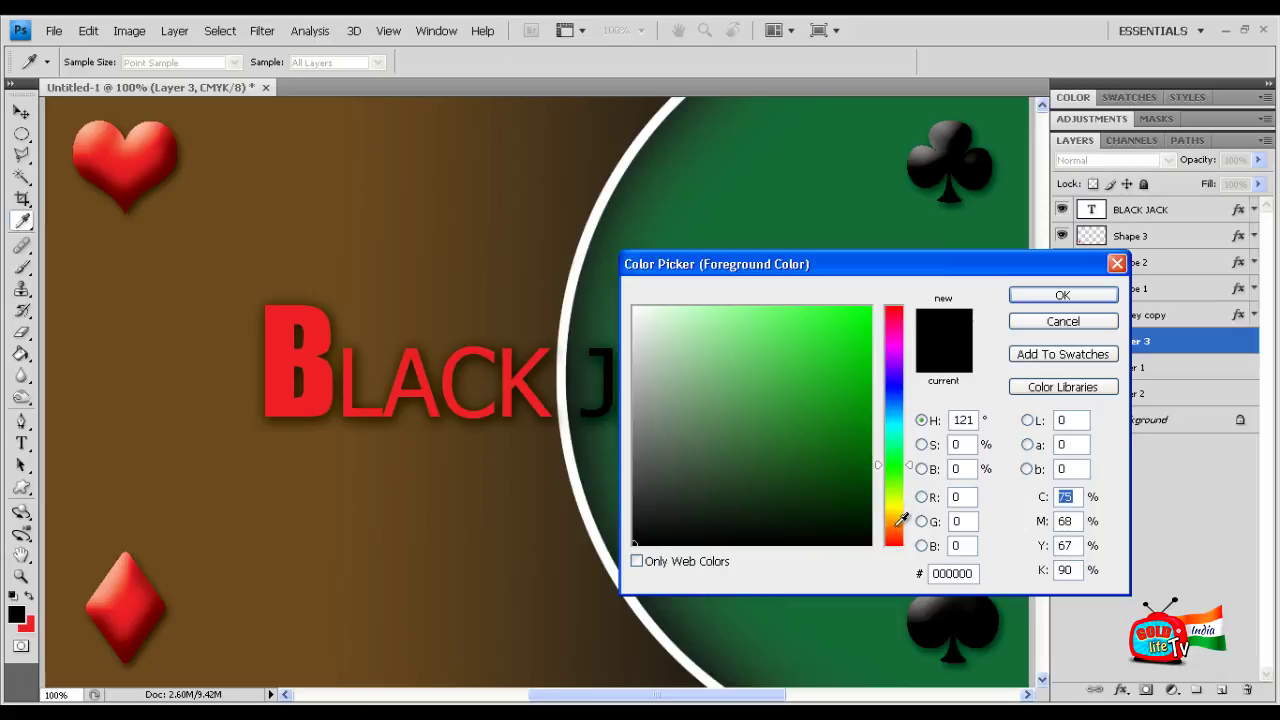
click(771, 268)
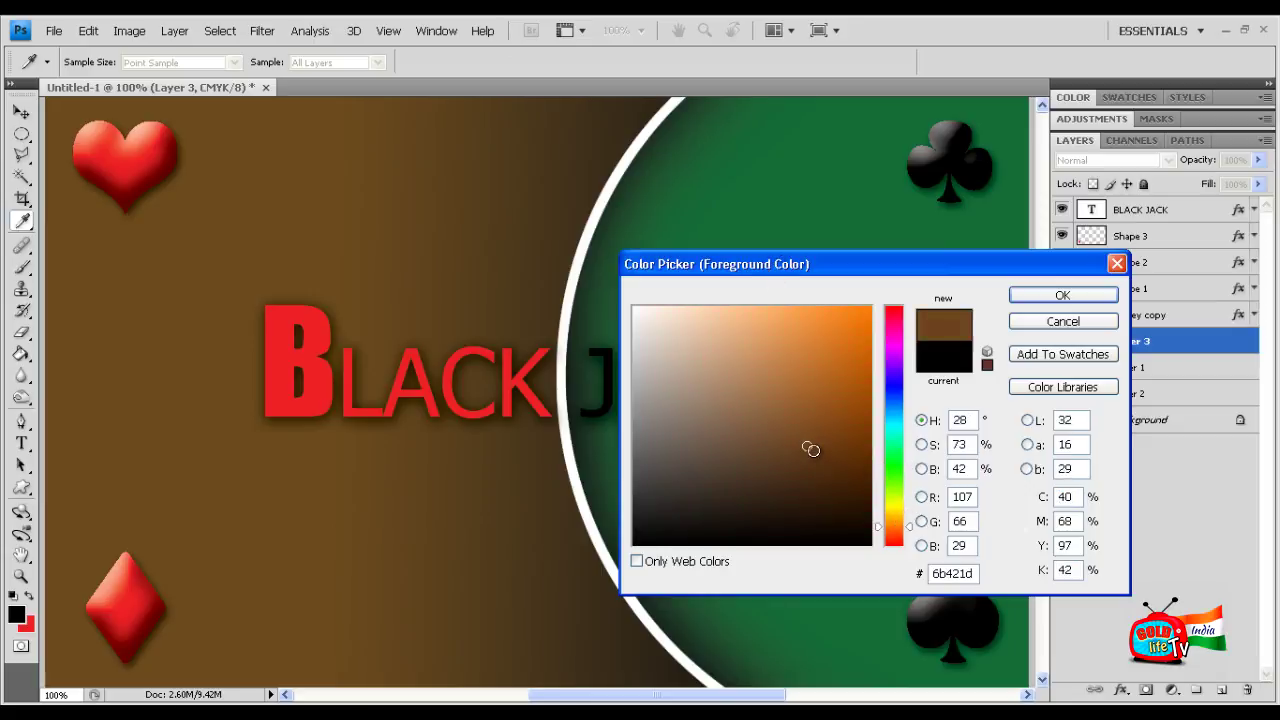
click(1062, 295)
key(g)
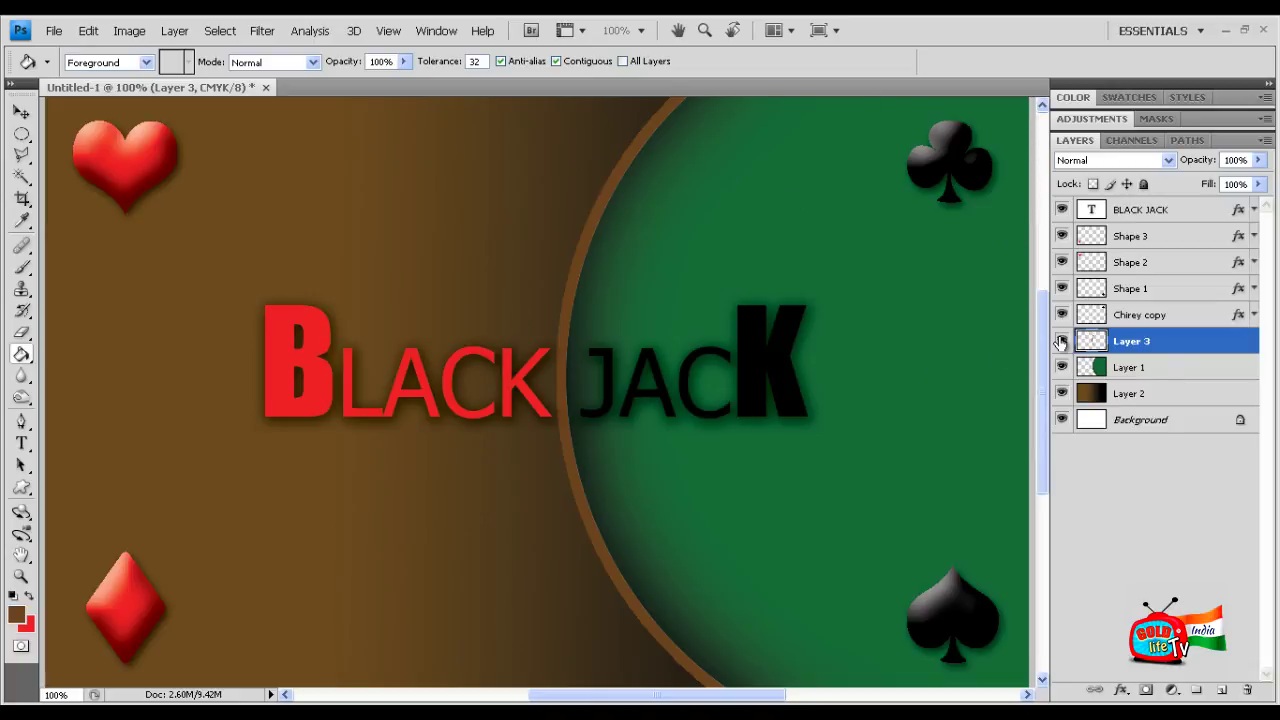
Toggle Layer 3 on and off to compare the ring, leaving it visible
click(1062, 341)
click(1062, 341)
click(1062, 341)
click(1062, 341)
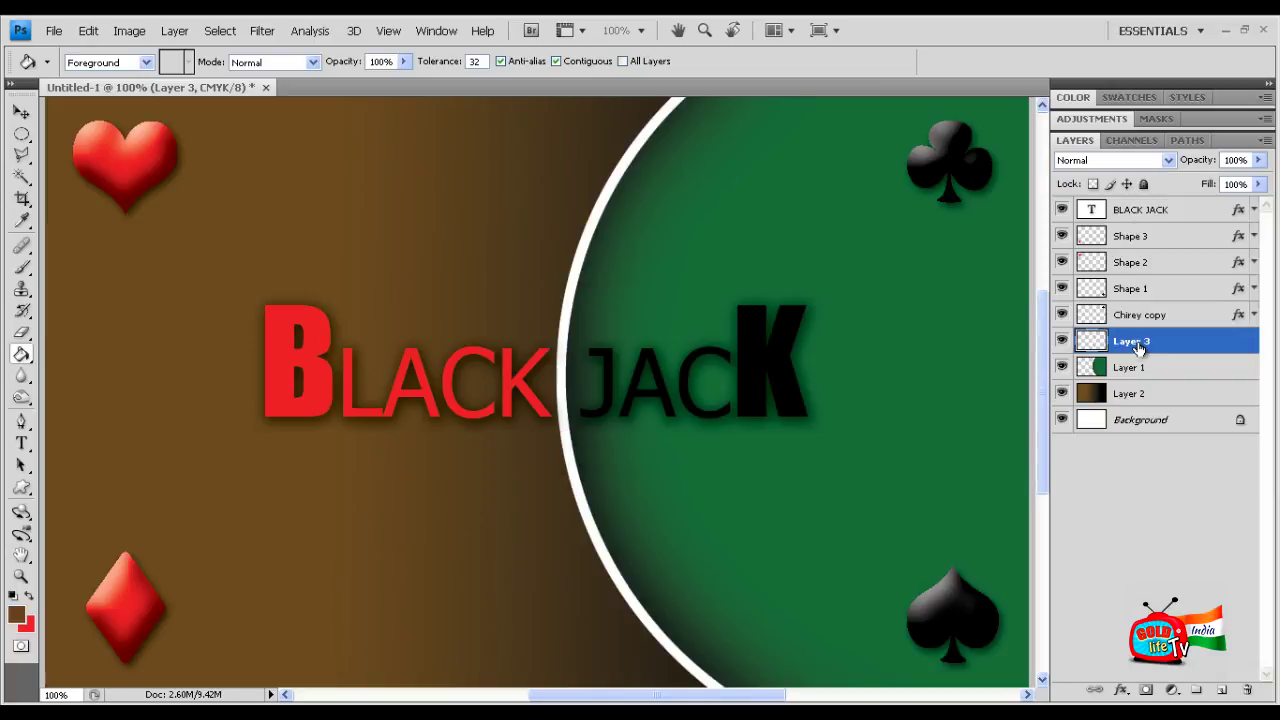
Add a Bevel and Emboss to Layer 3 with depth 307% and size 24 px
right_click(1097, 341)
click(1062, 366)
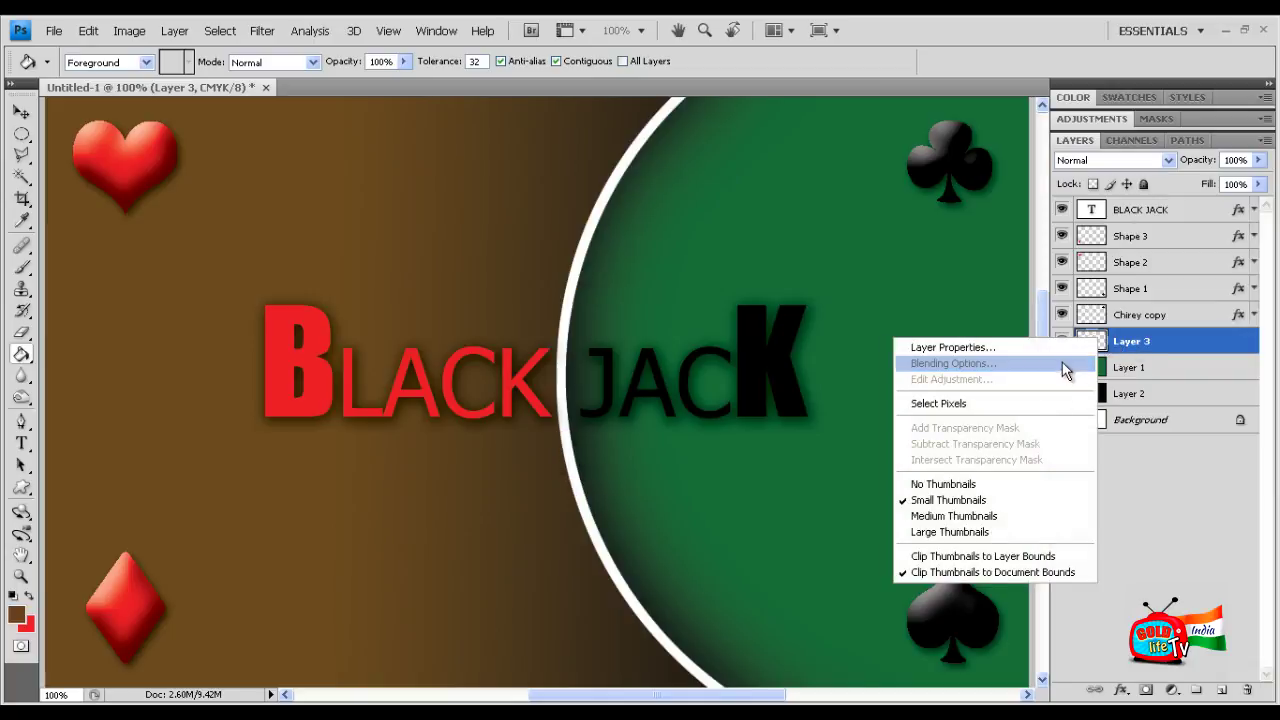
click(830, 342)
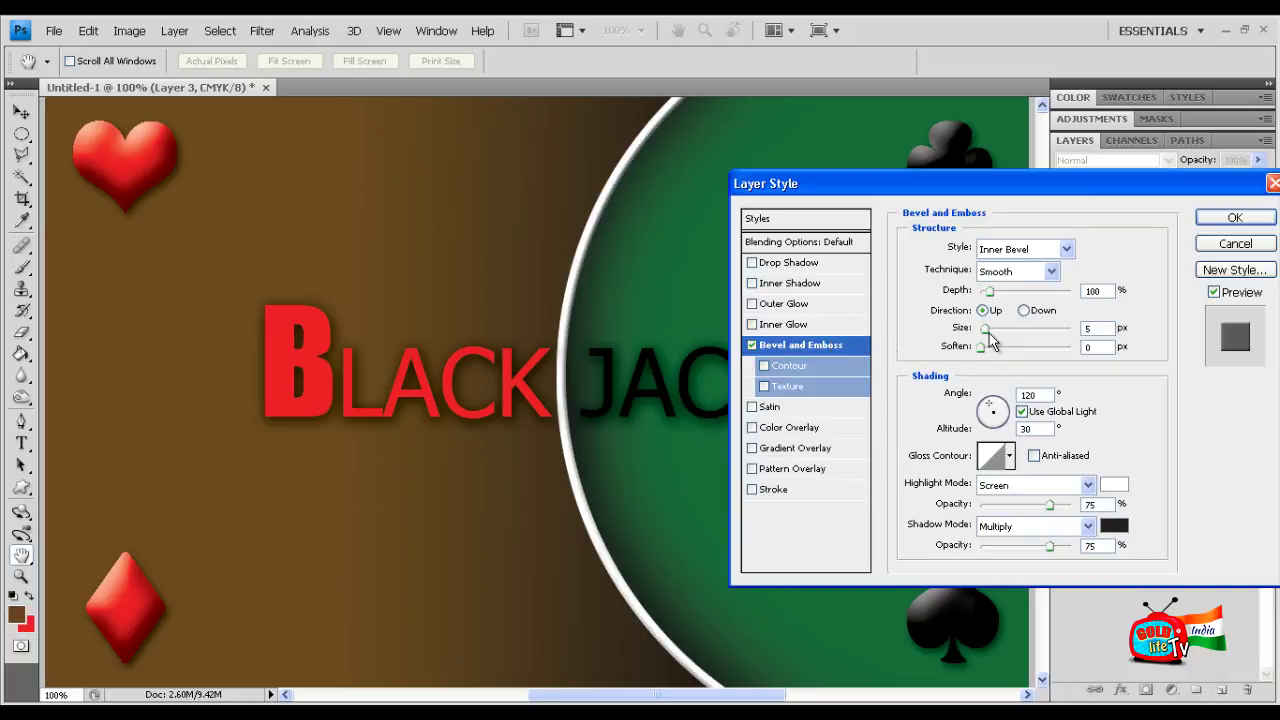
drag(988, 290, 1014, 291)
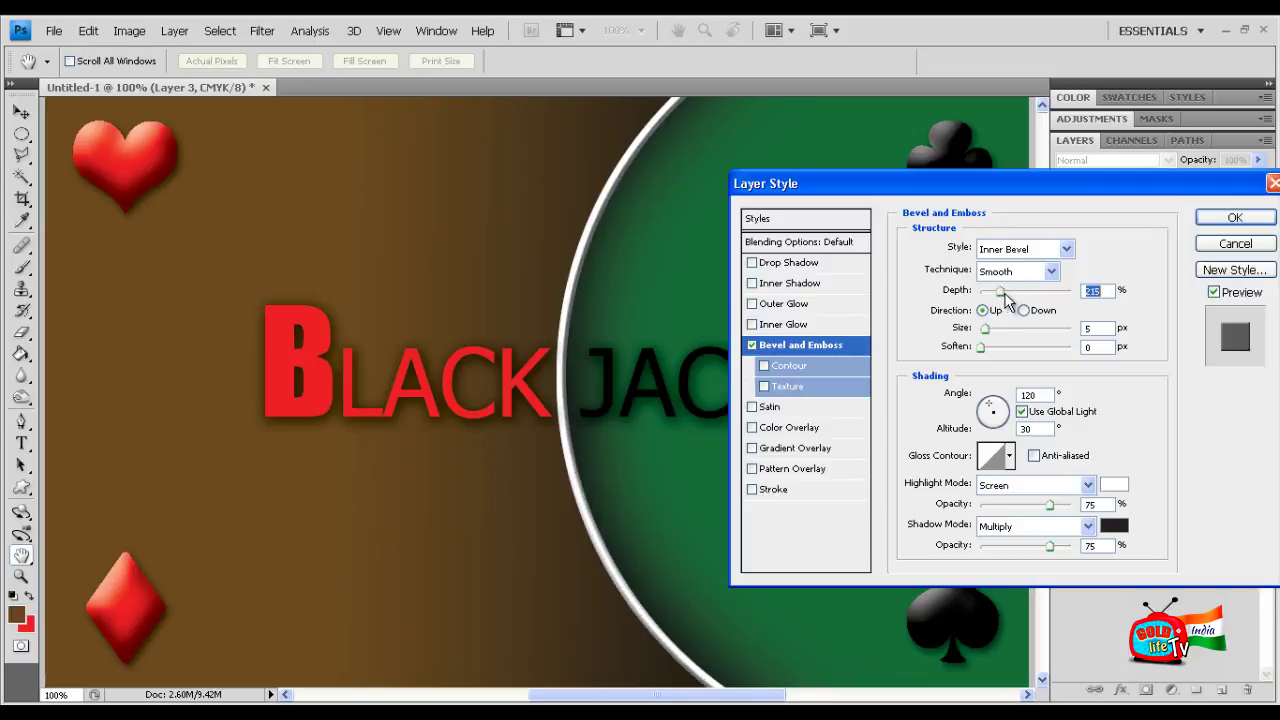
drag(1014, 291, 1008, 291)
mouse_move(988, 338)
mouse_down()
mouse_move(1019, 356)
mouse_move(988, 356)
mouse_move(1018, 356)
mouse_up()
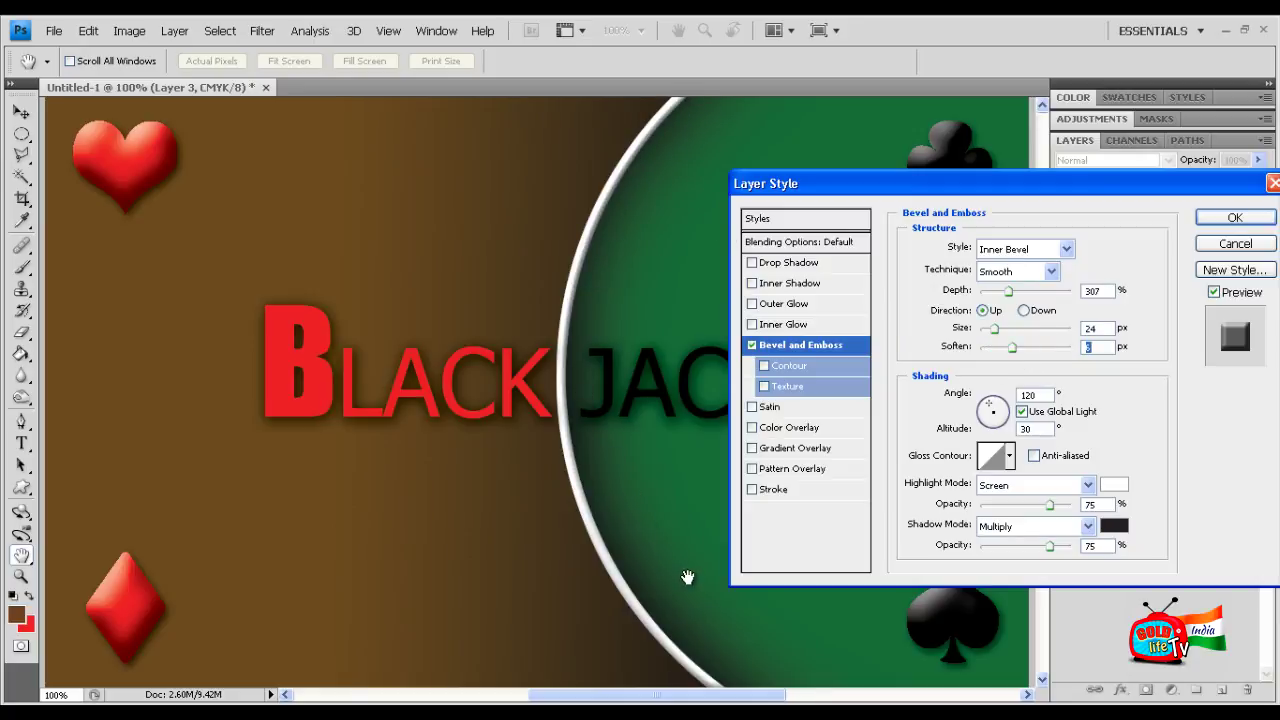
Try Drop Shadow and Inner Shadow on the ring, leaving both off
click(760, 264)
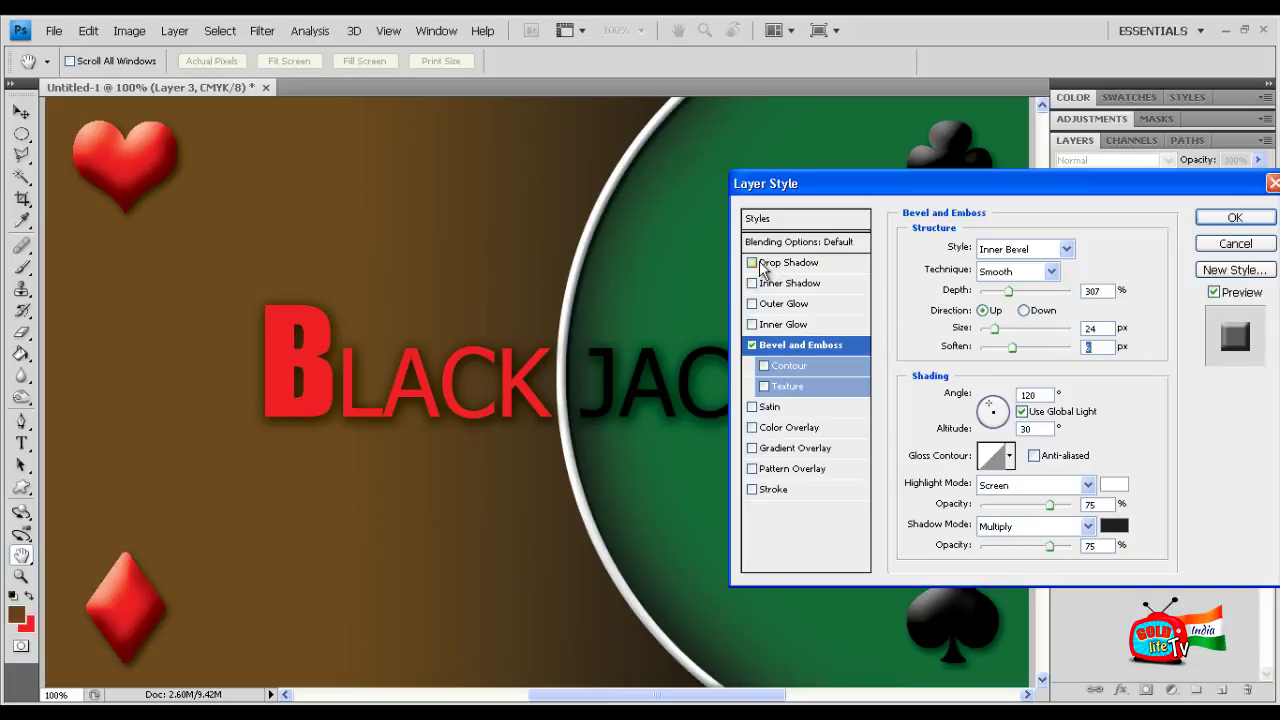
click(755, 263)
click(752, 263)
click(751, 263)
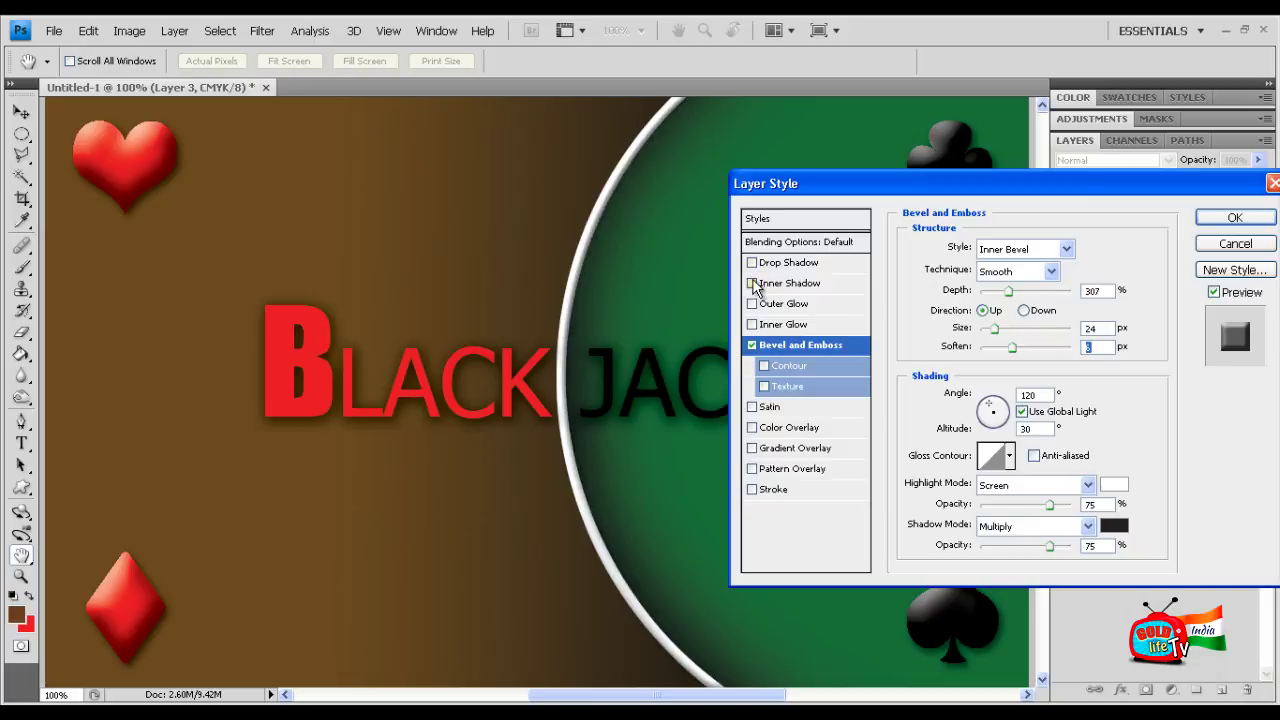
click(753, 284)
click(753, 284)
click(753, 284)
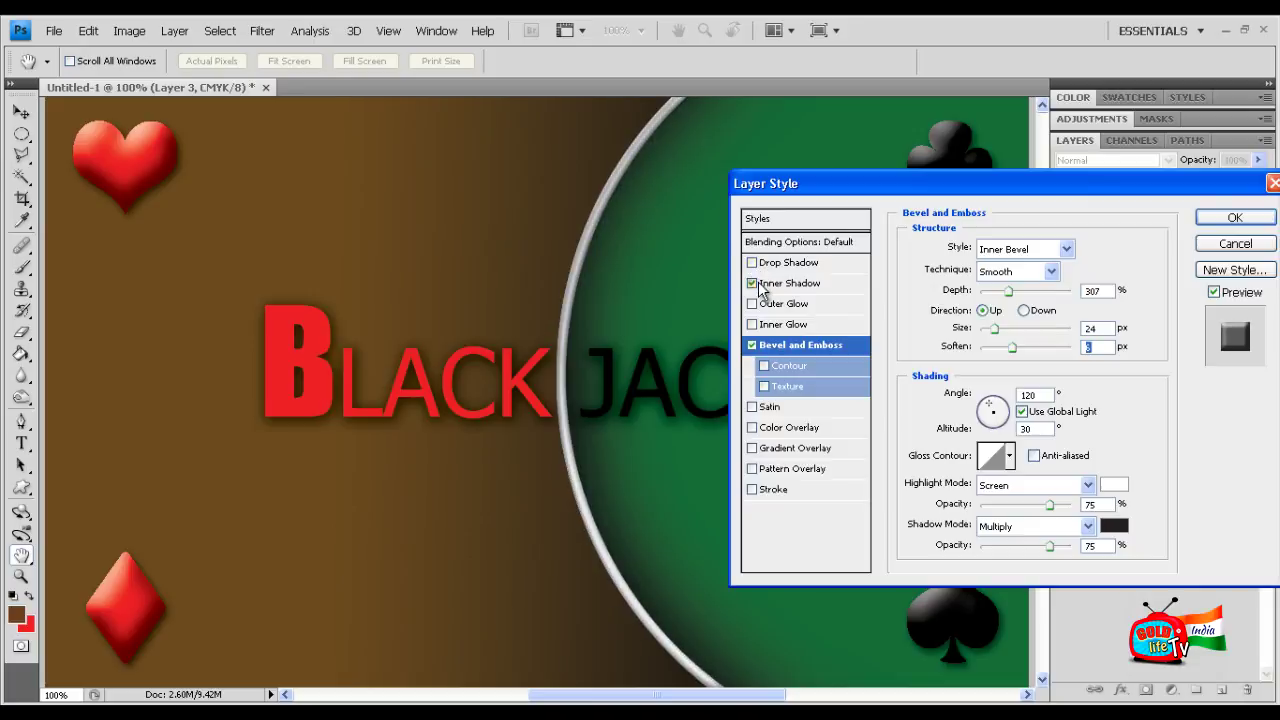
click(755, 284)
Preview Outer and Inner Glow, leave them off, and apply the bevel style
click(755, 304)
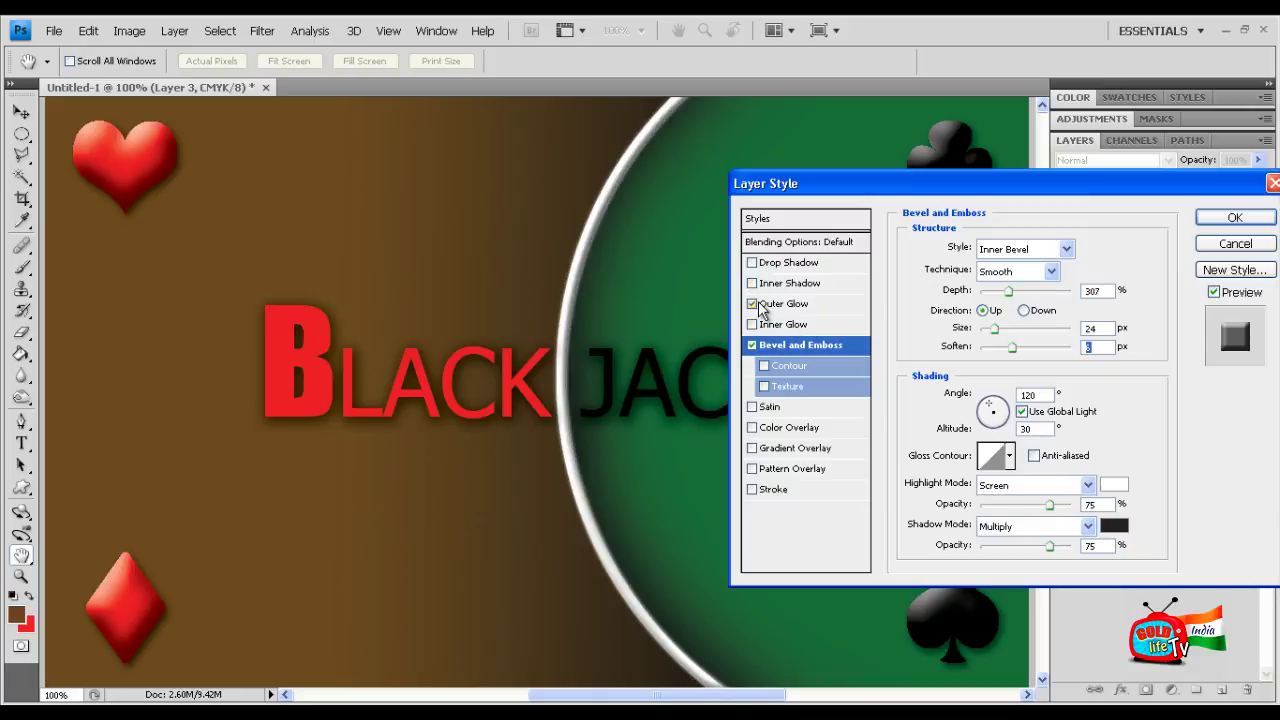
click(753, 304)
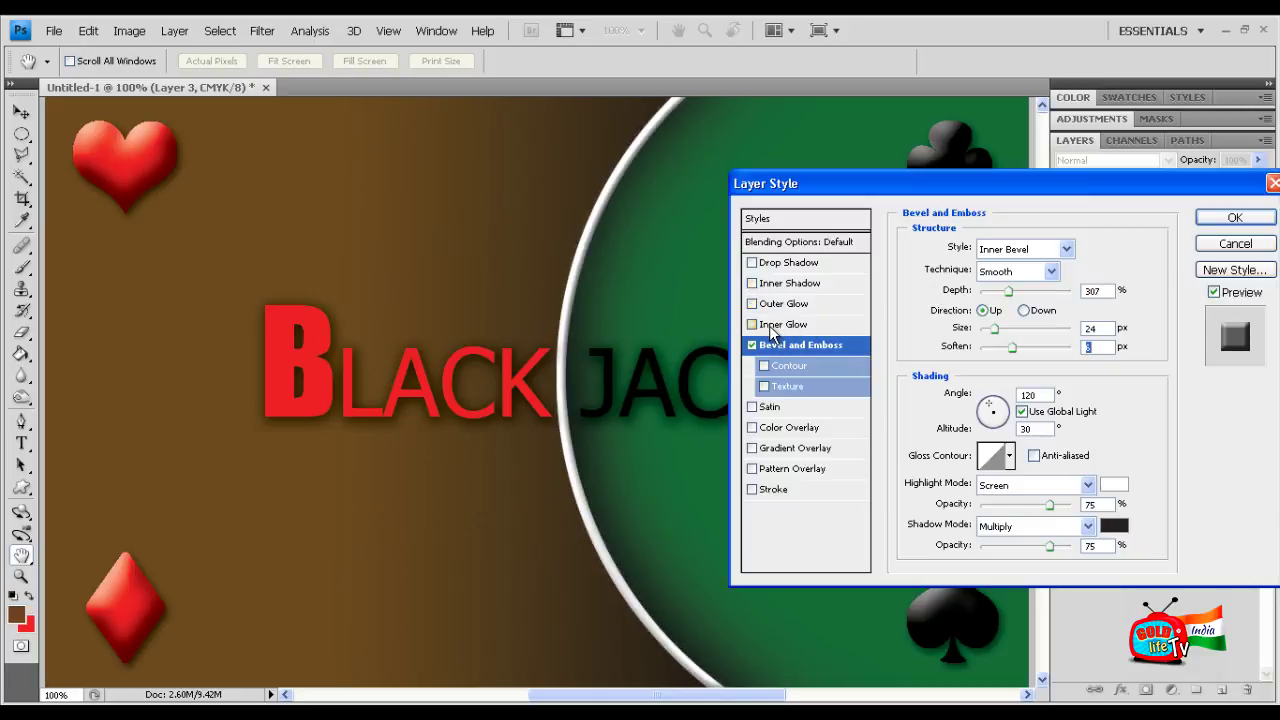
click(753, 324)
click(753, 324)
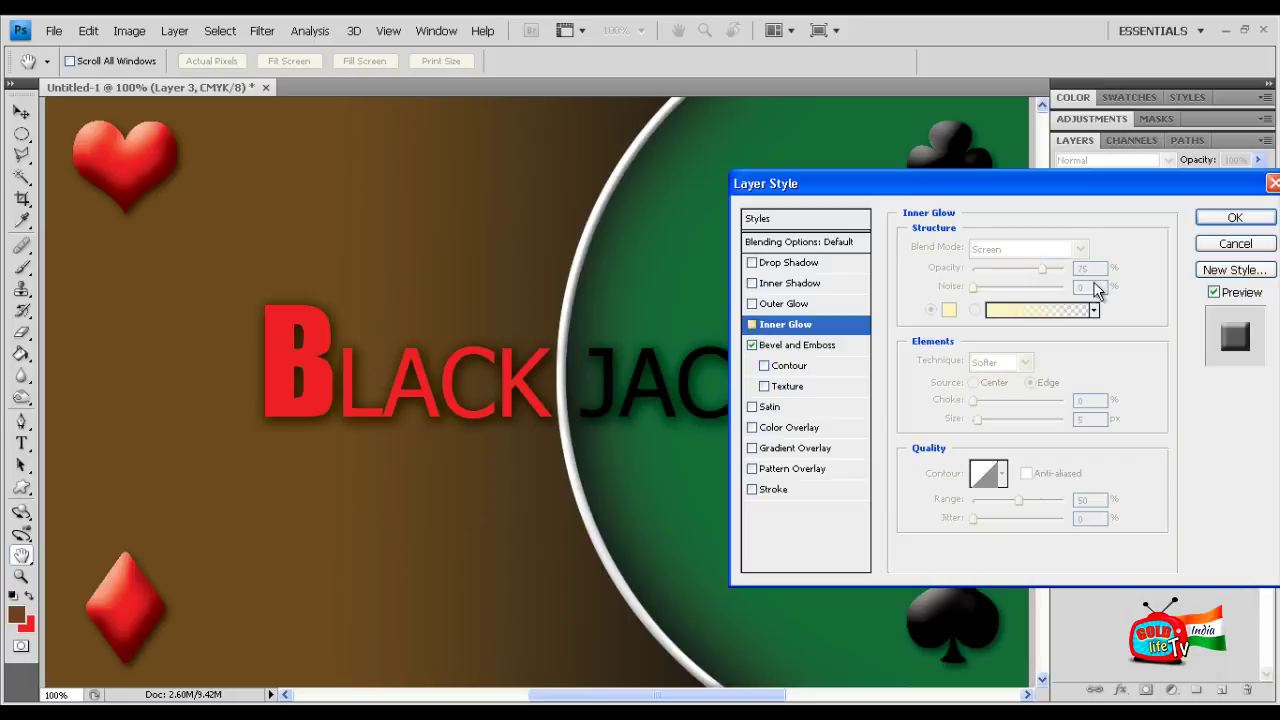
click(1217, 215)
key(ctrl+minus)
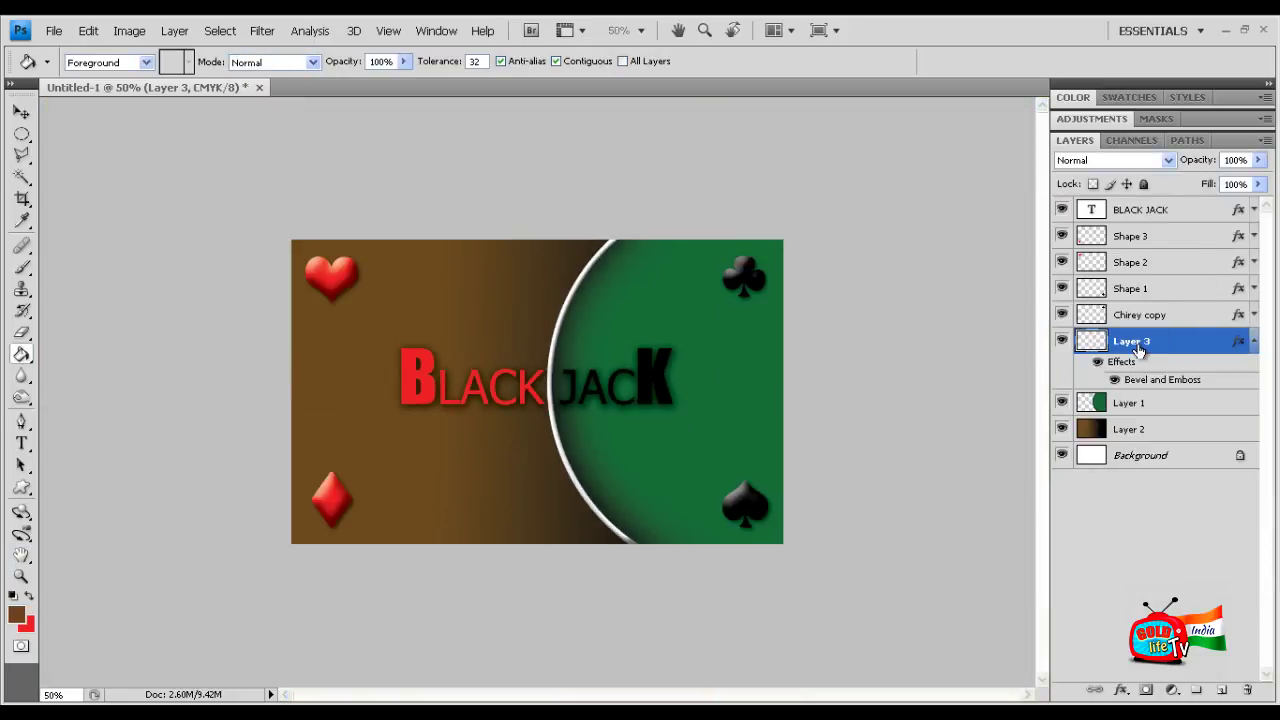
click(1062, 341)
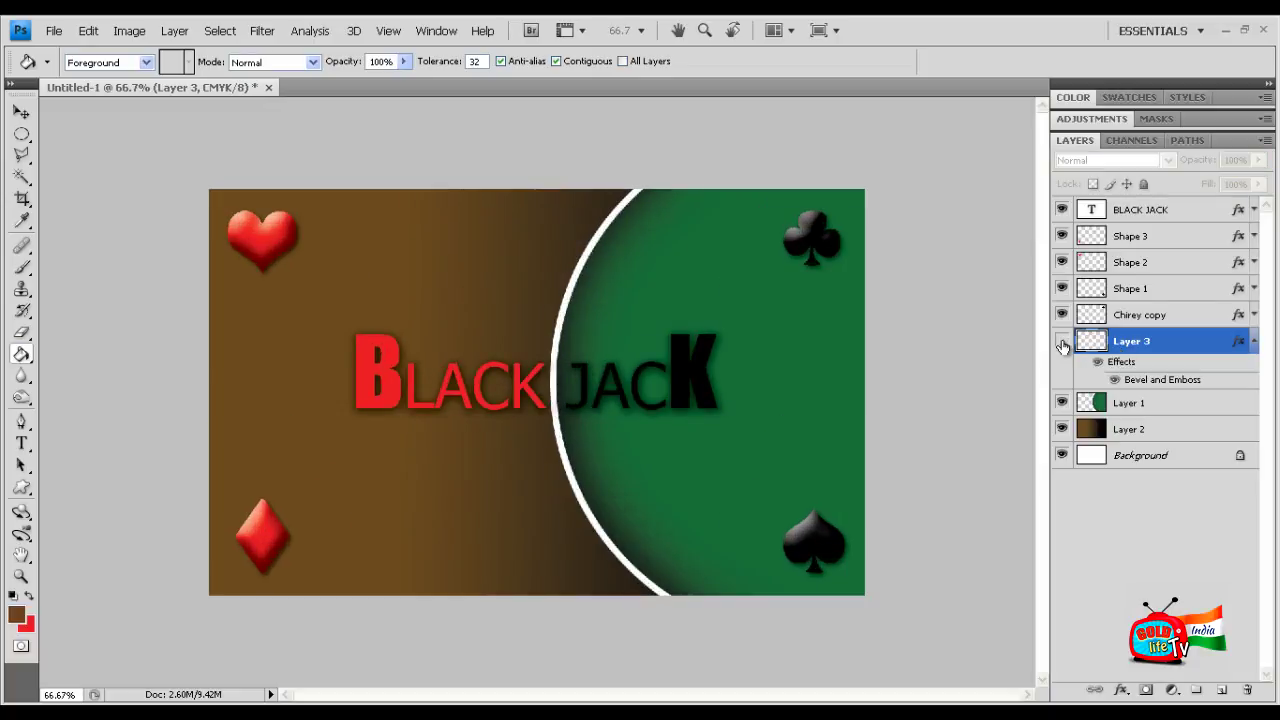
key(ctrl+plus)
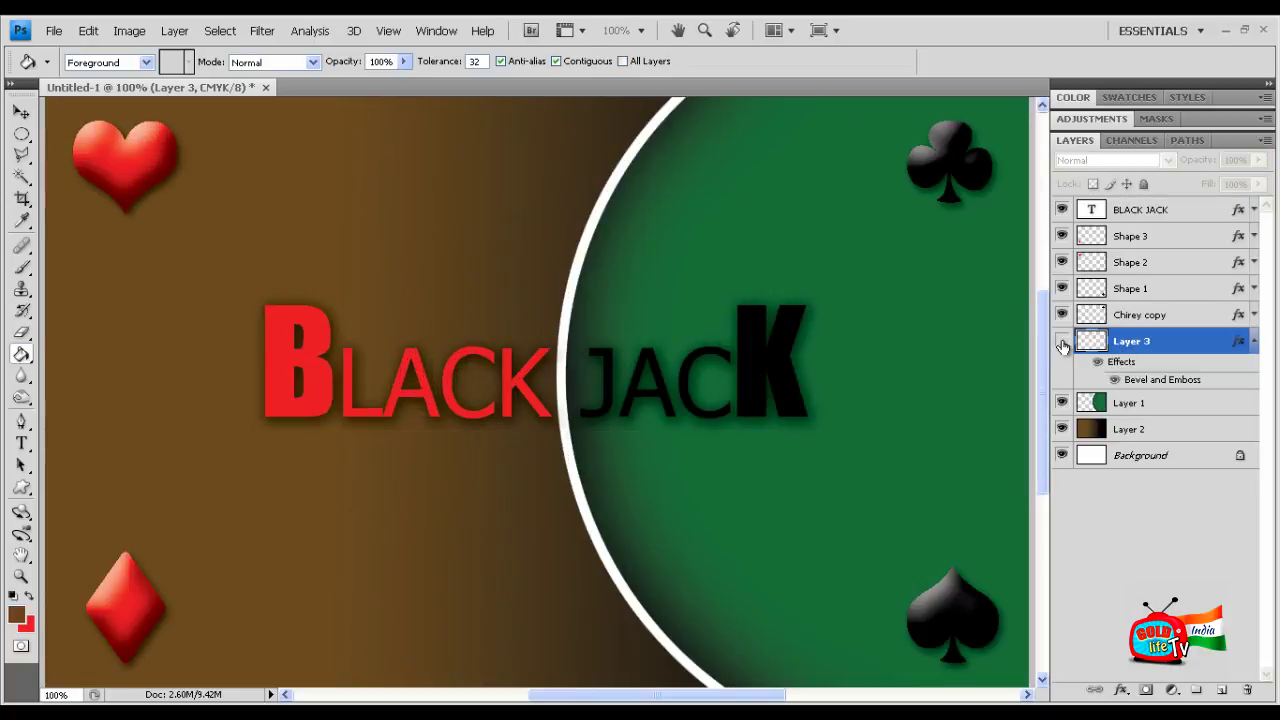
click(1062, 341)
click(1062, 341)
click(1062, 341)
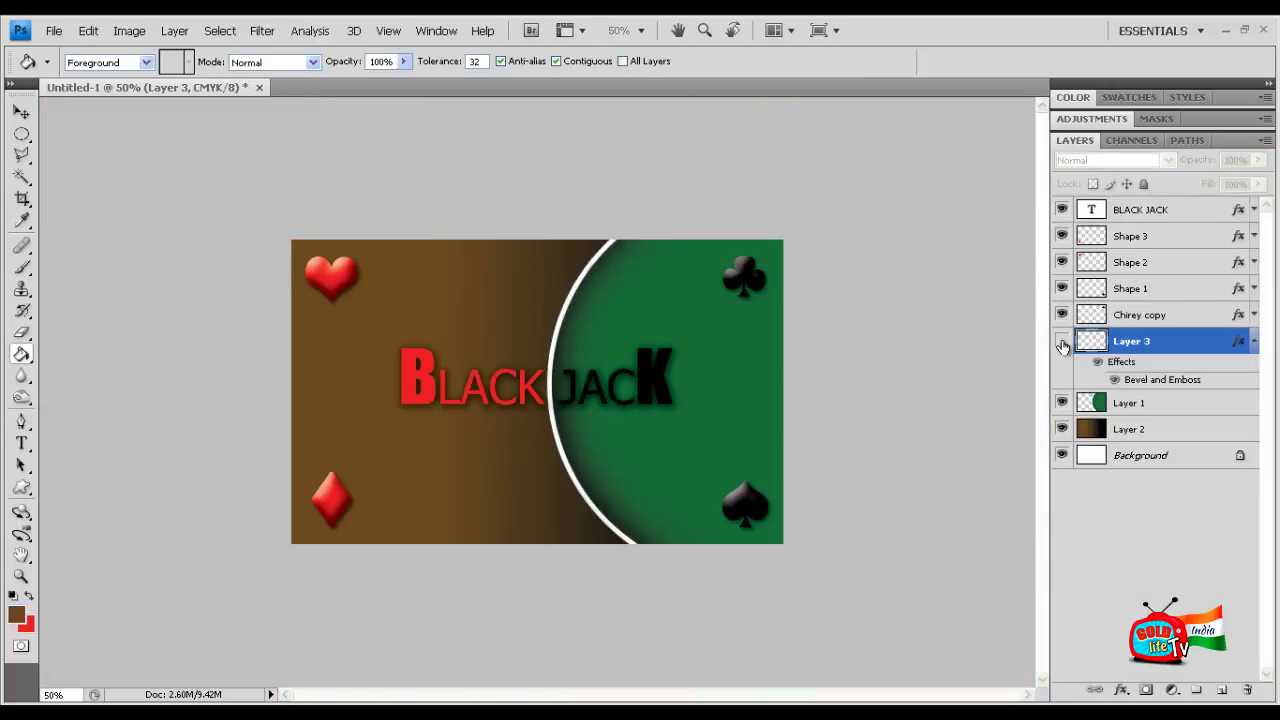
click(1062, 341)
key(ctrl+plus)
key(ctrl+plus)
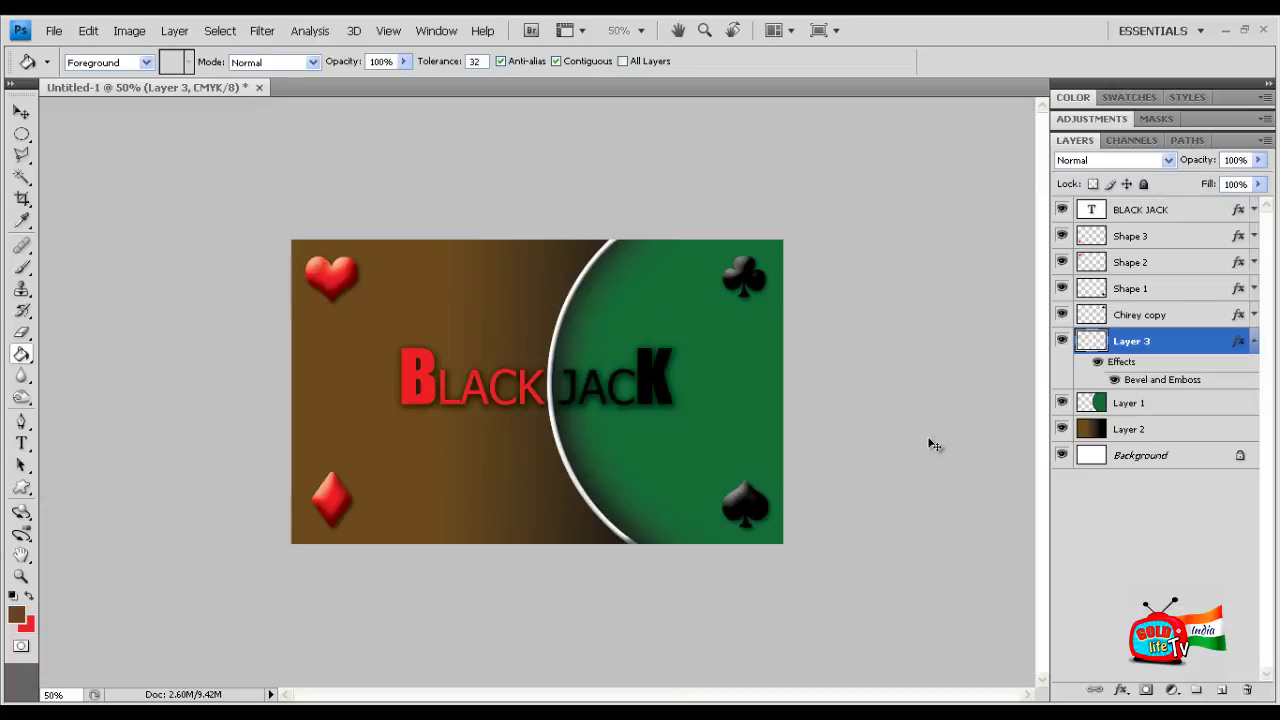
Set the foreground colour to pure white and zoom in on the card
click(21, 443)
click(16, 615)
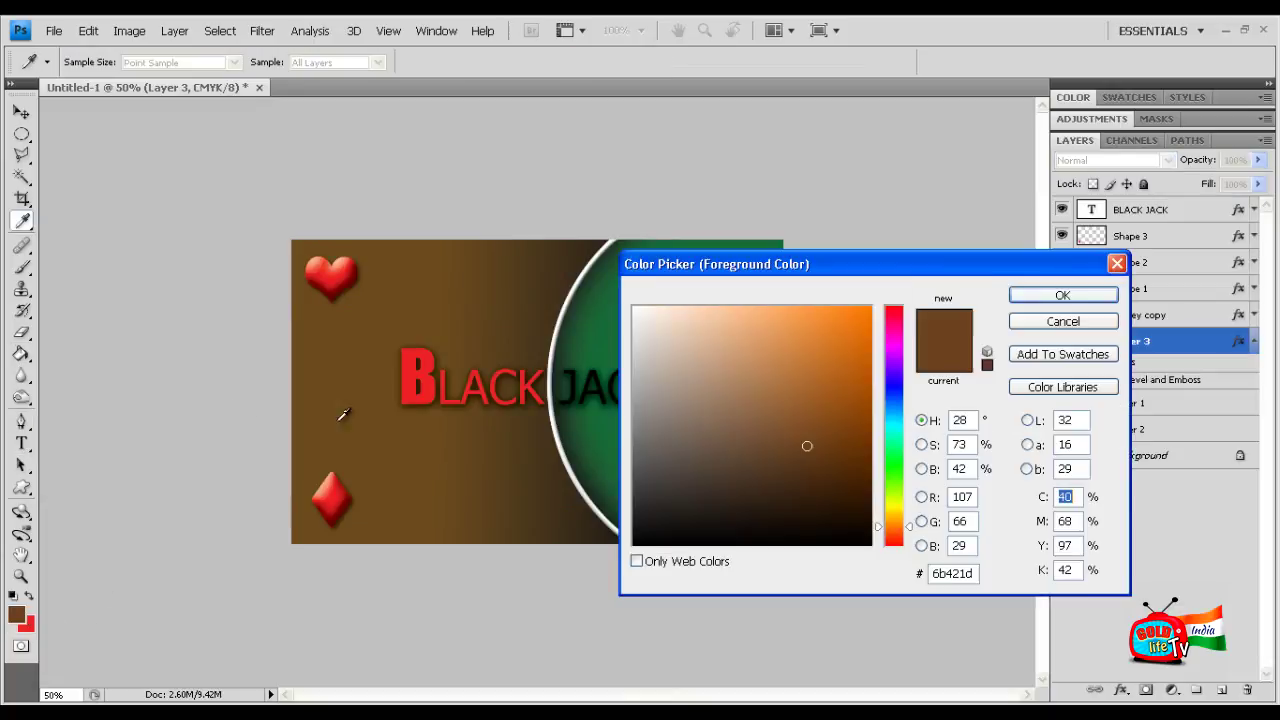
drag(737, 360, 563, 273)
click(1062, 295)
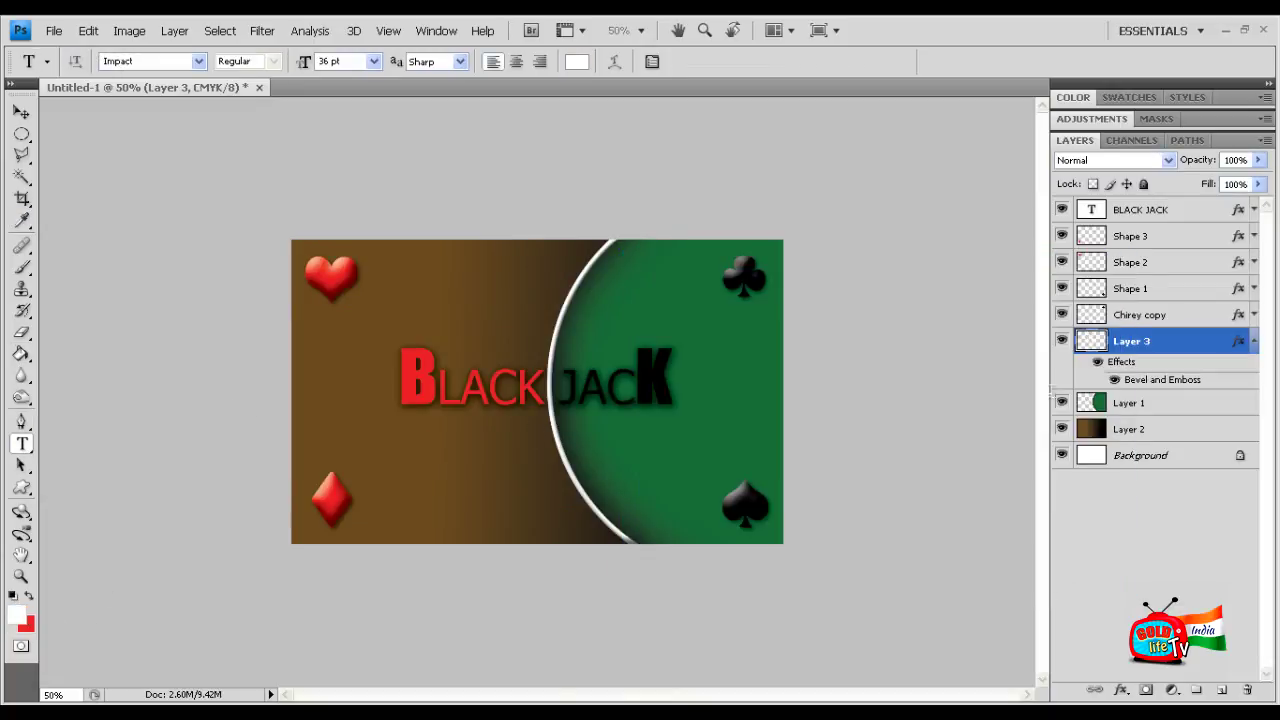
key(ctrl+plus)
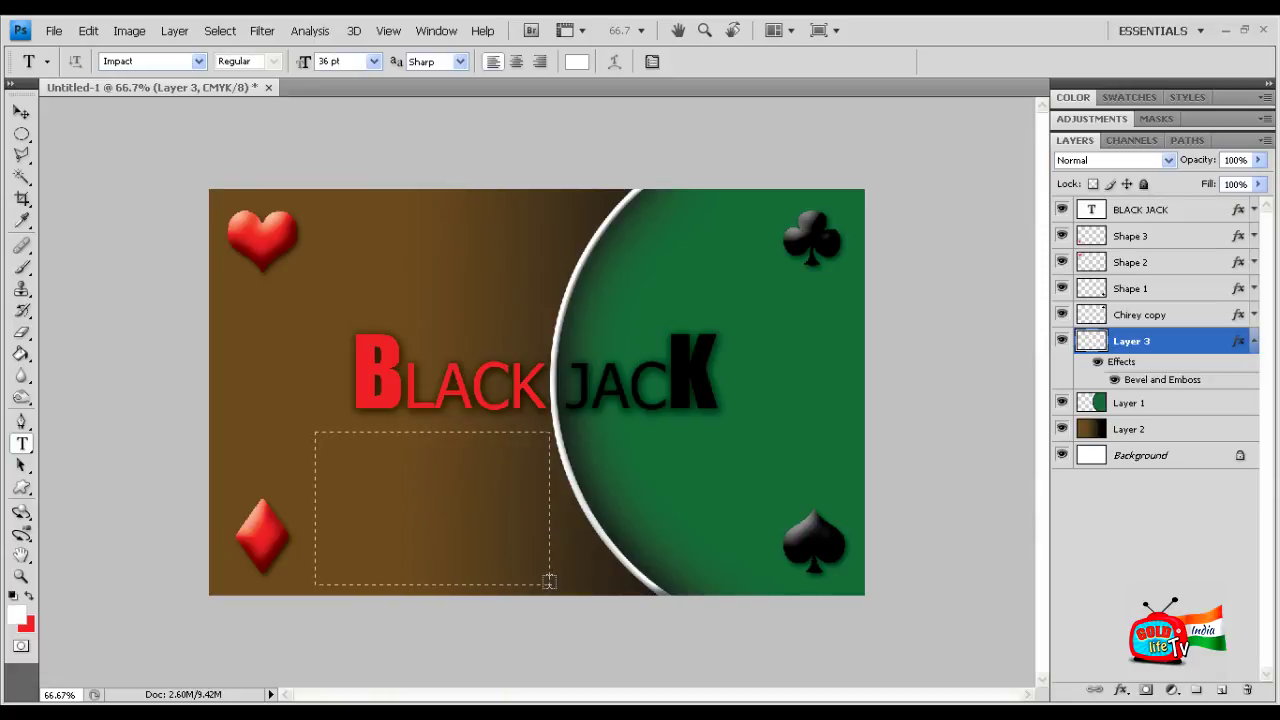
Draw a text box below the title and set the font to Tahoma
drag(397, 469, 549, 582)
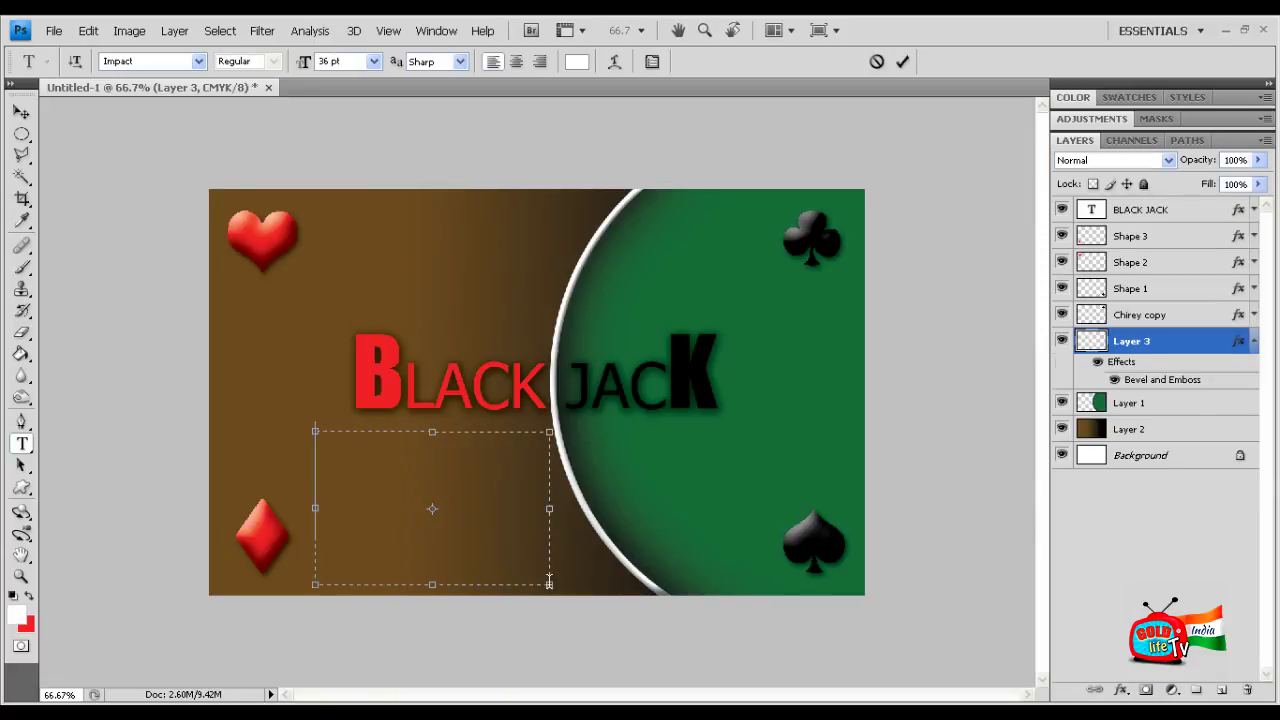
click(166, 64)
click(160, 62)
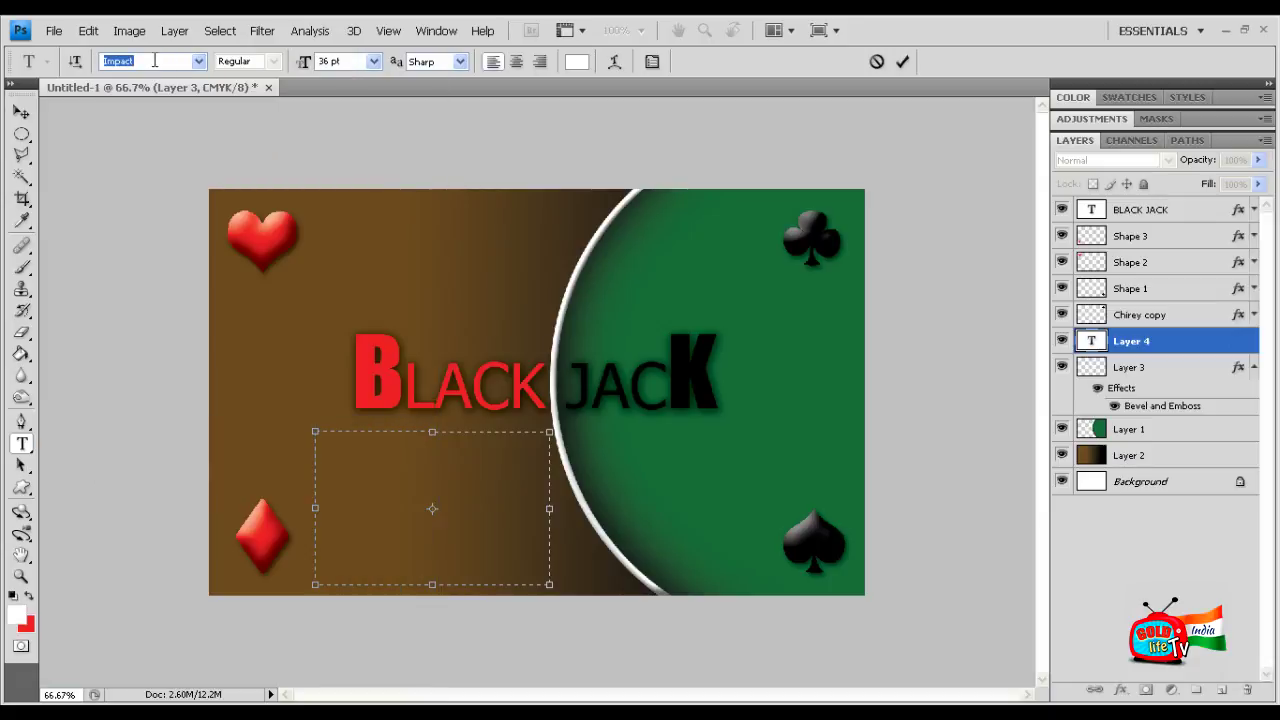
text(Tahoma)
key(Return)
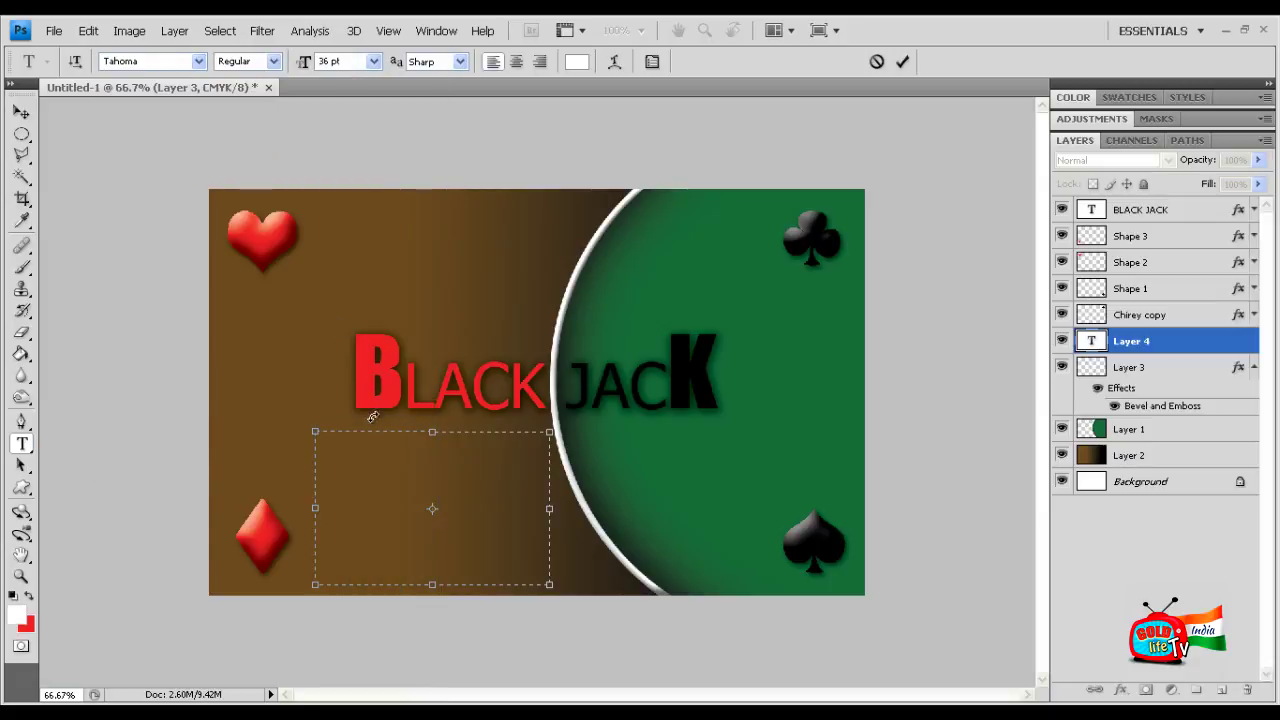
click(375, 68)
click(343, 233)
click(373, 62)
click(343, 217)
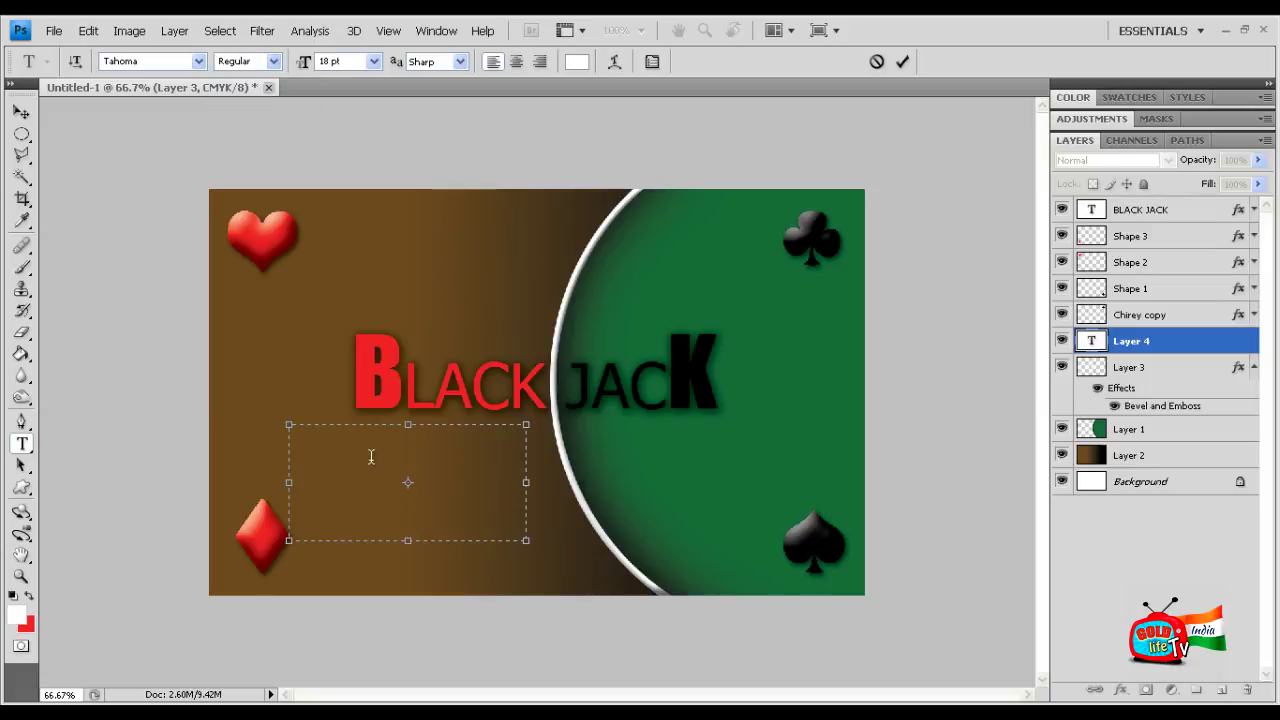
Type MY NAME at 12 pt, commit it, and move it under BLACK
text(MY)
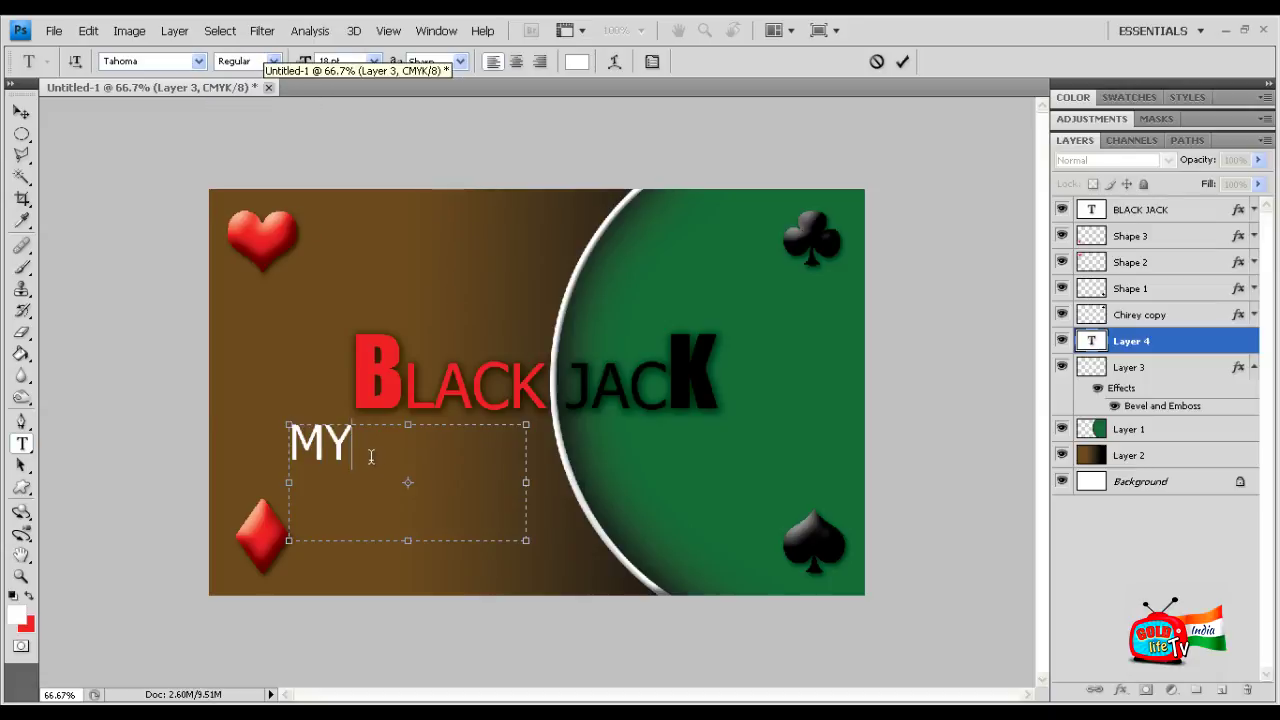
text( NAM<E)
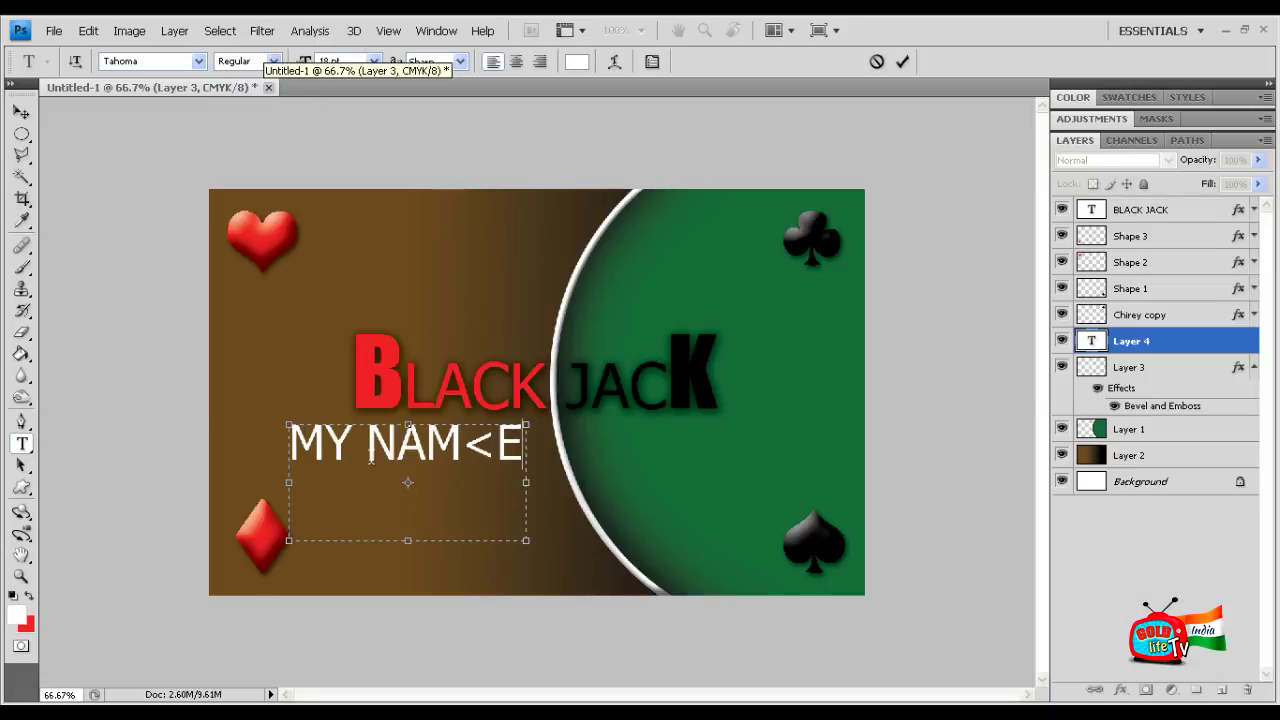
key(BackSpace)
key(BackSpace)
text(E)
key(ctrl+a)
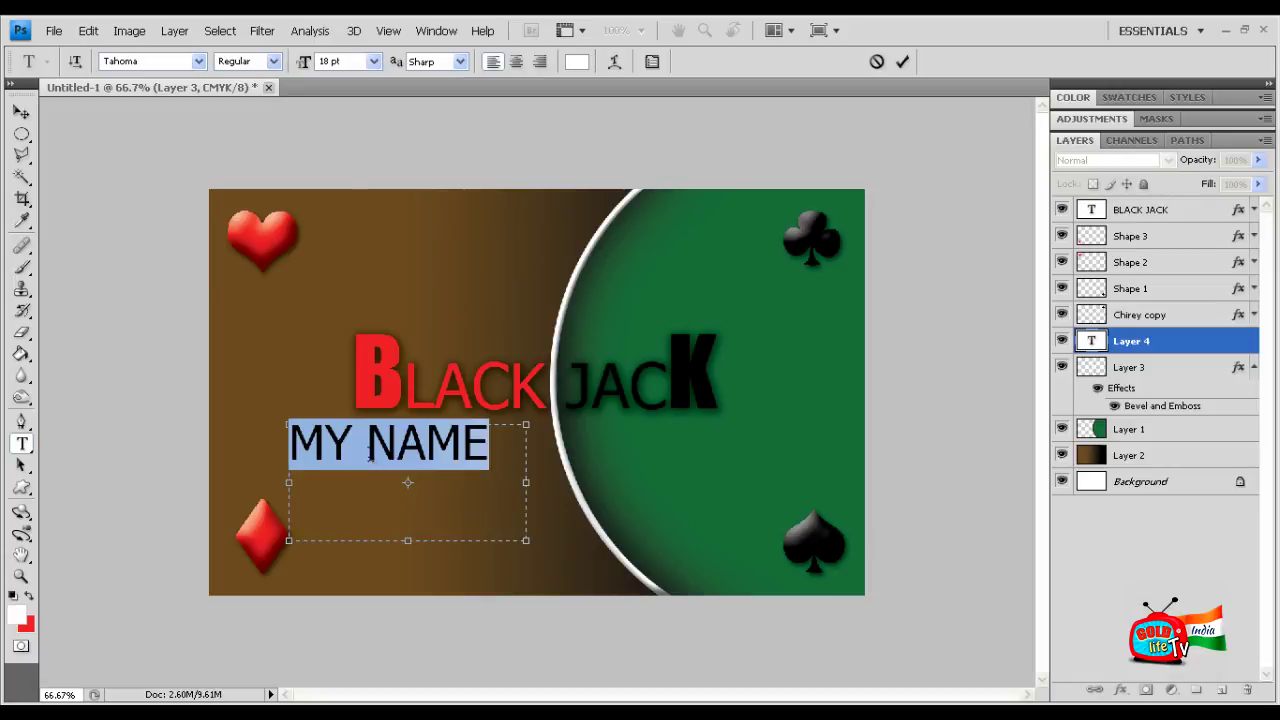
click(373, 61)
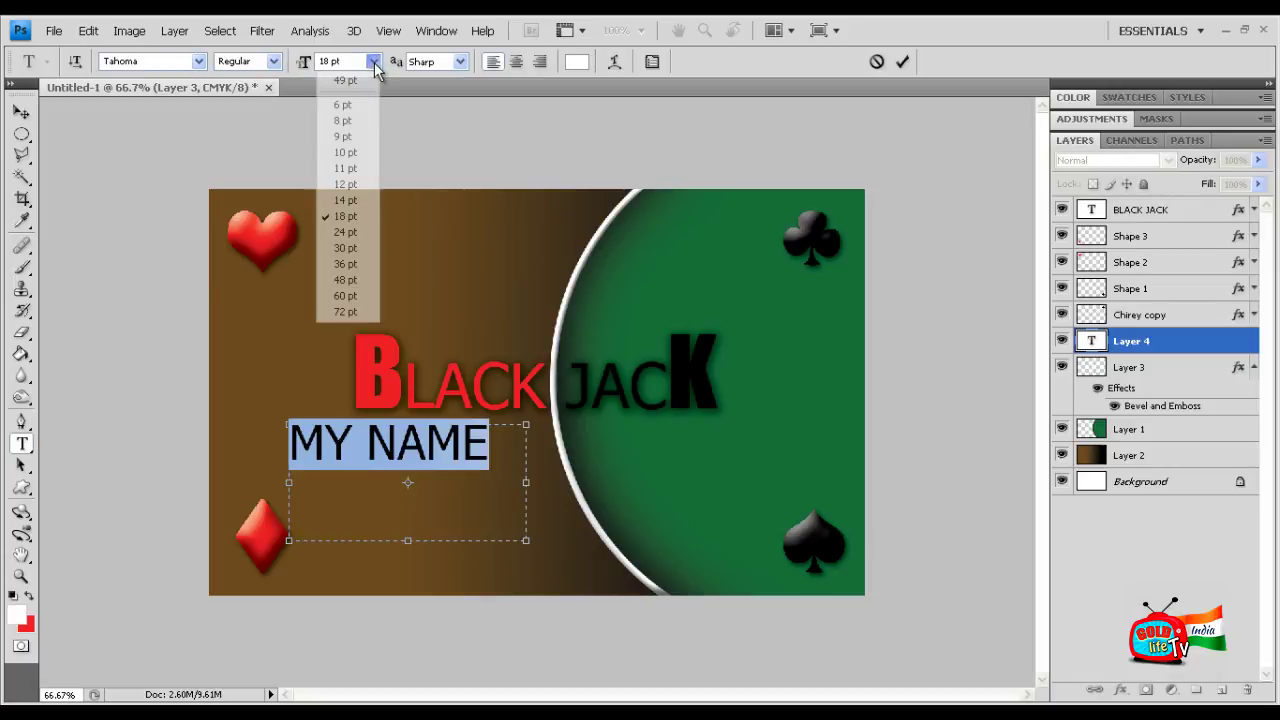
click(357, 186)
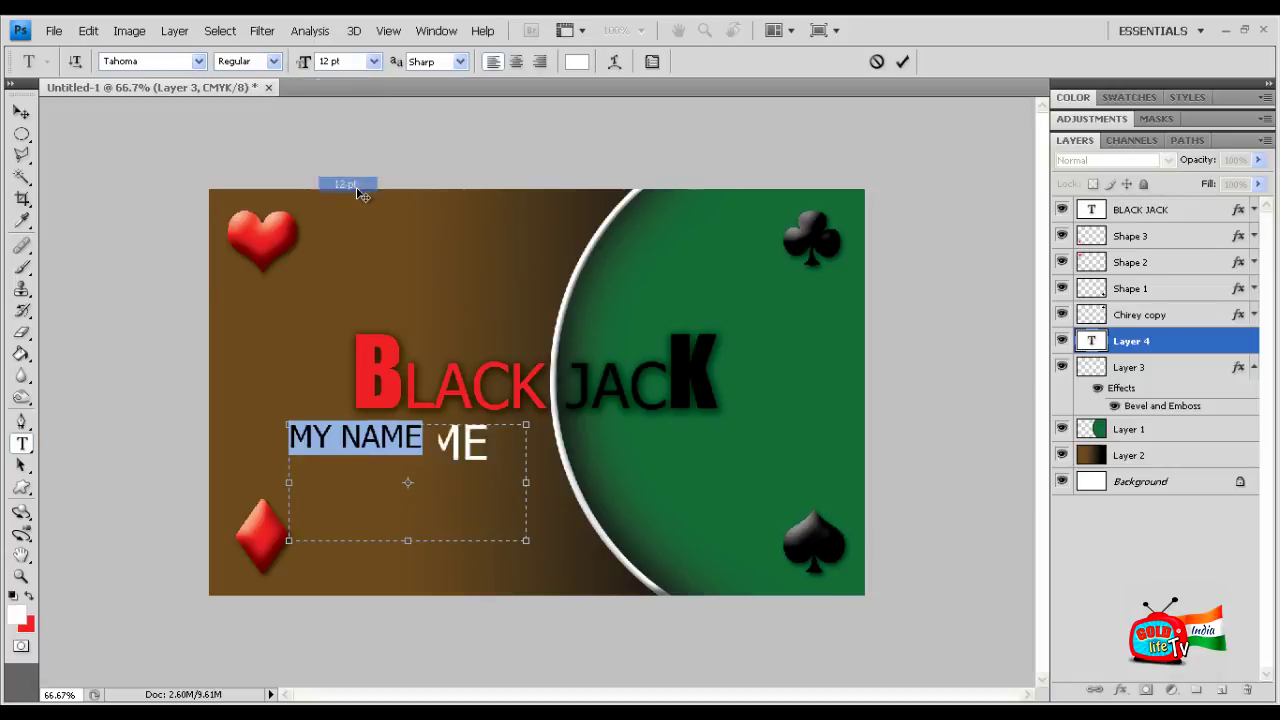
click(901, 63)
click(21, 113)
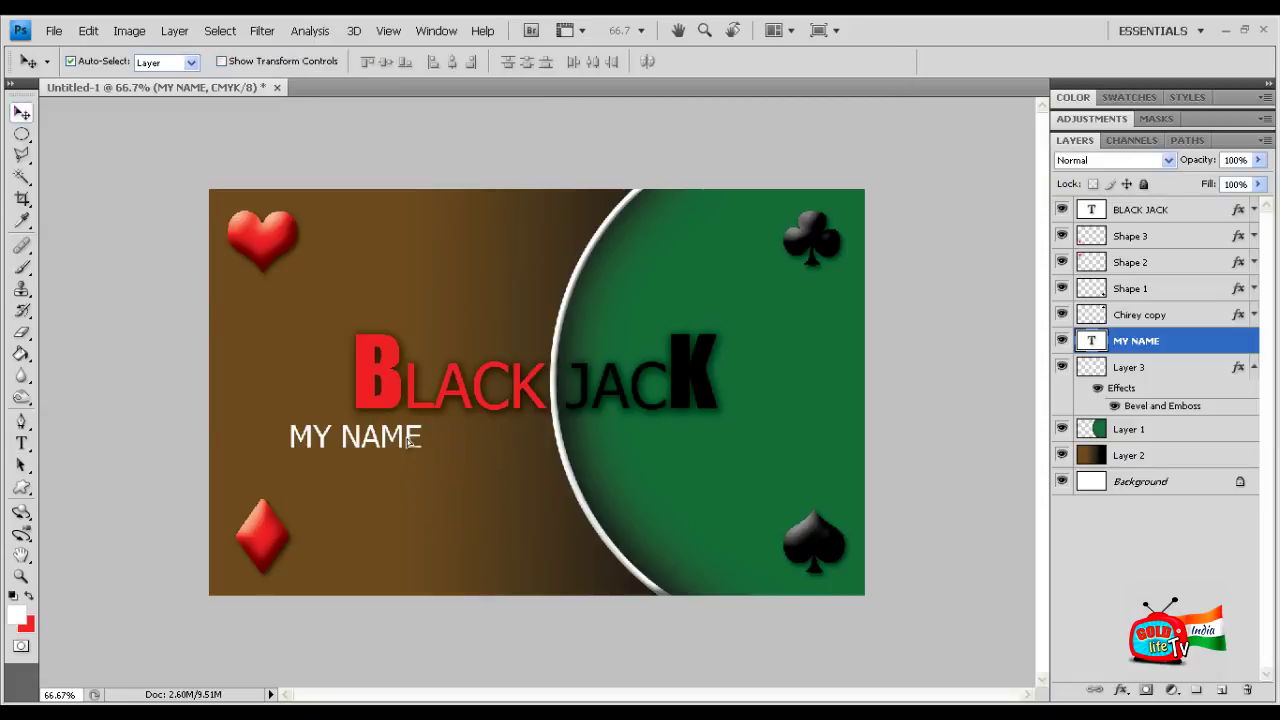
drag(408, 443, 518, 443)
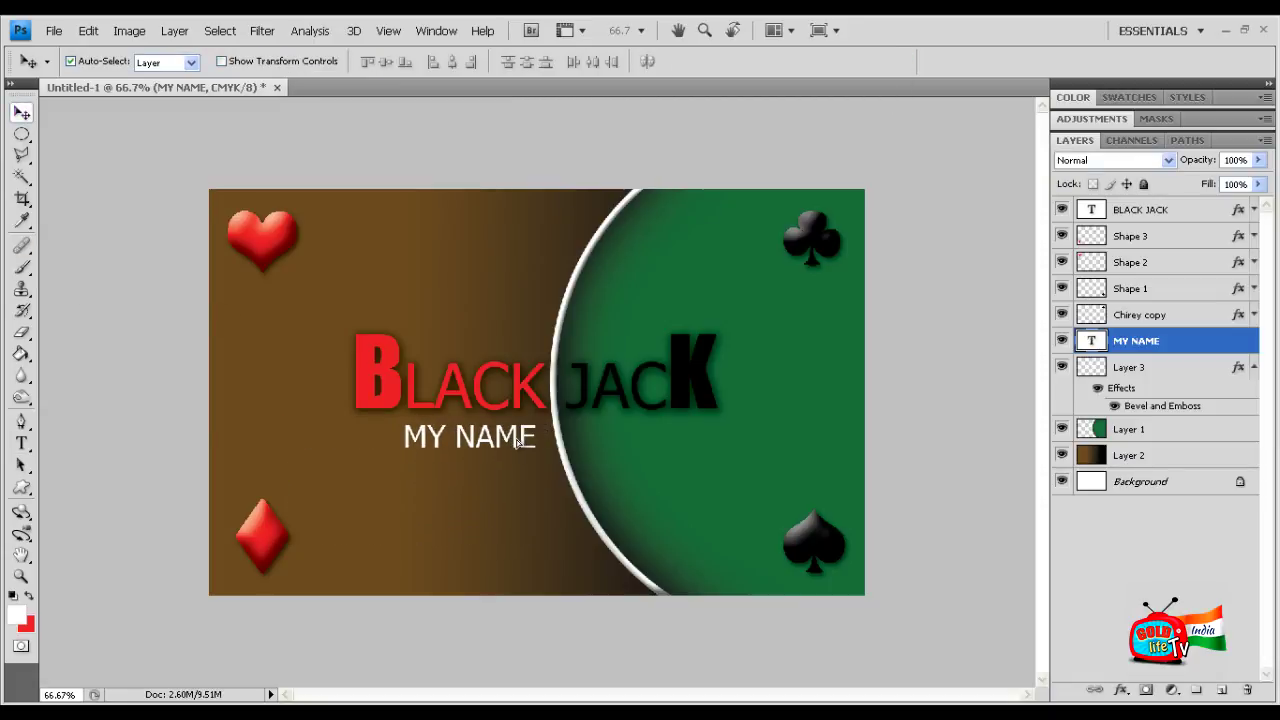
Add an ADRESS text line at 10 pt below MY NAME
click(21, 443)
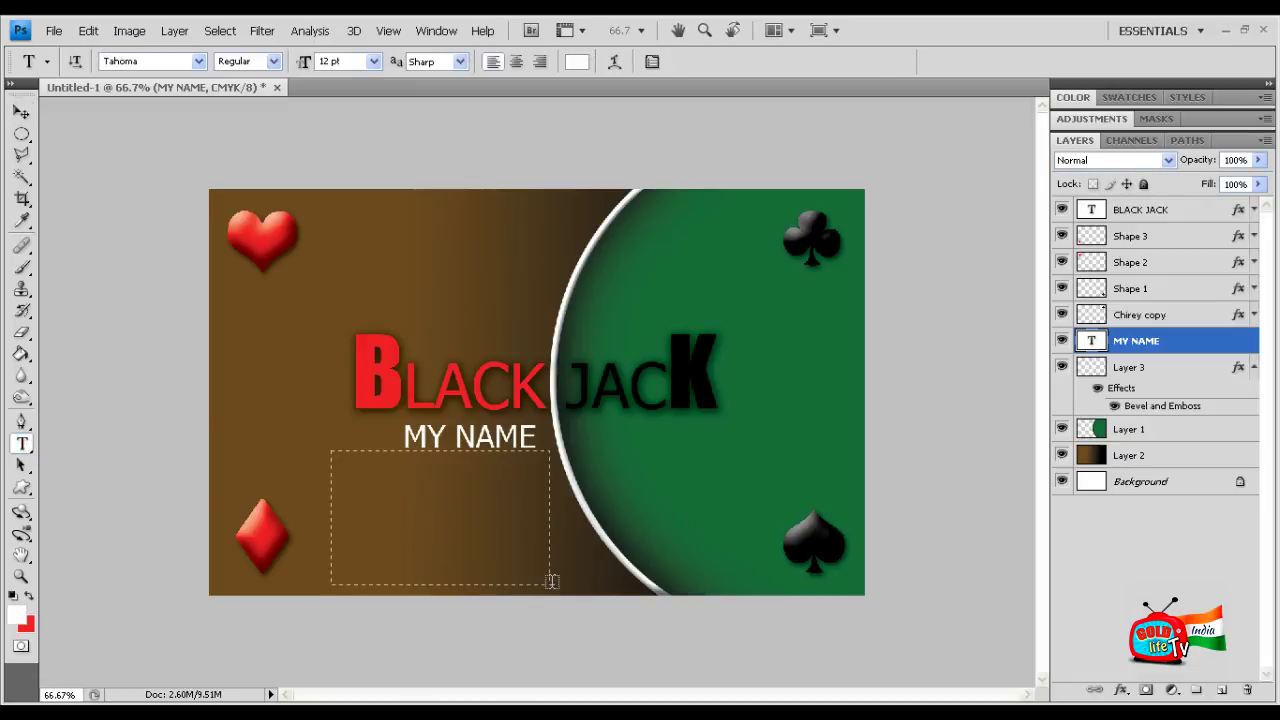
drag(404, 486, 549, 584)
text(D)
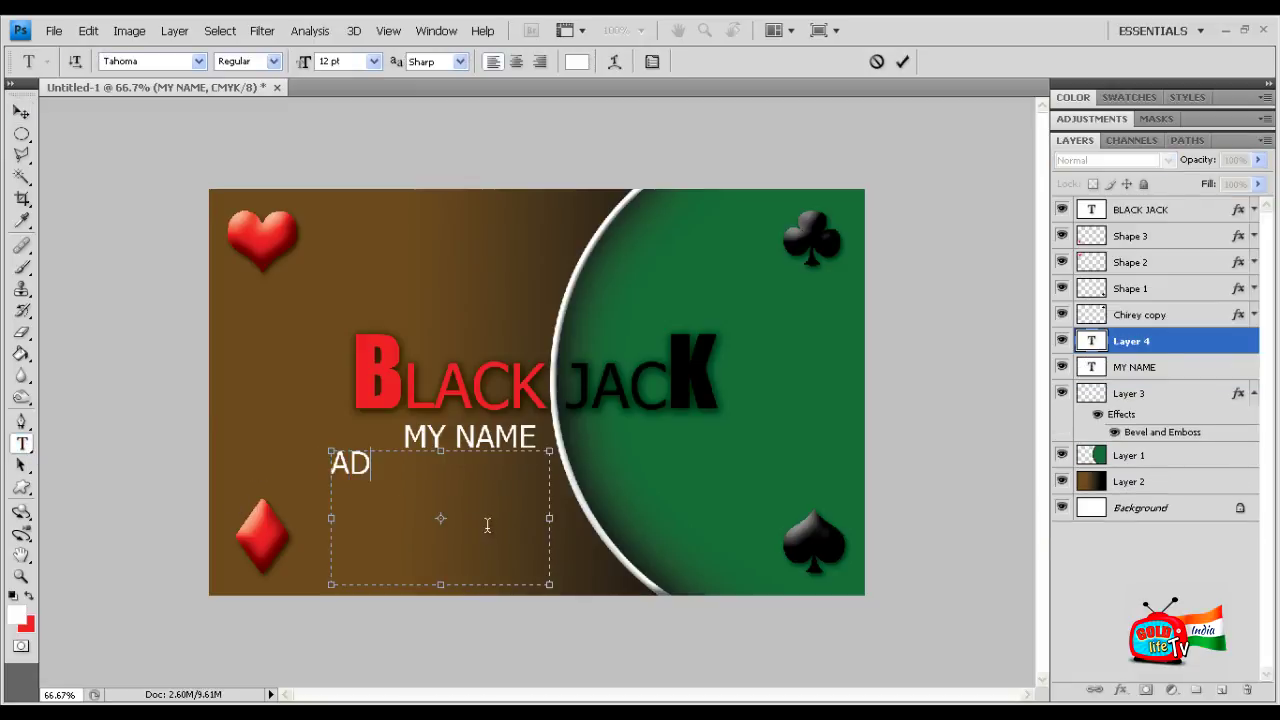
text(RESS)
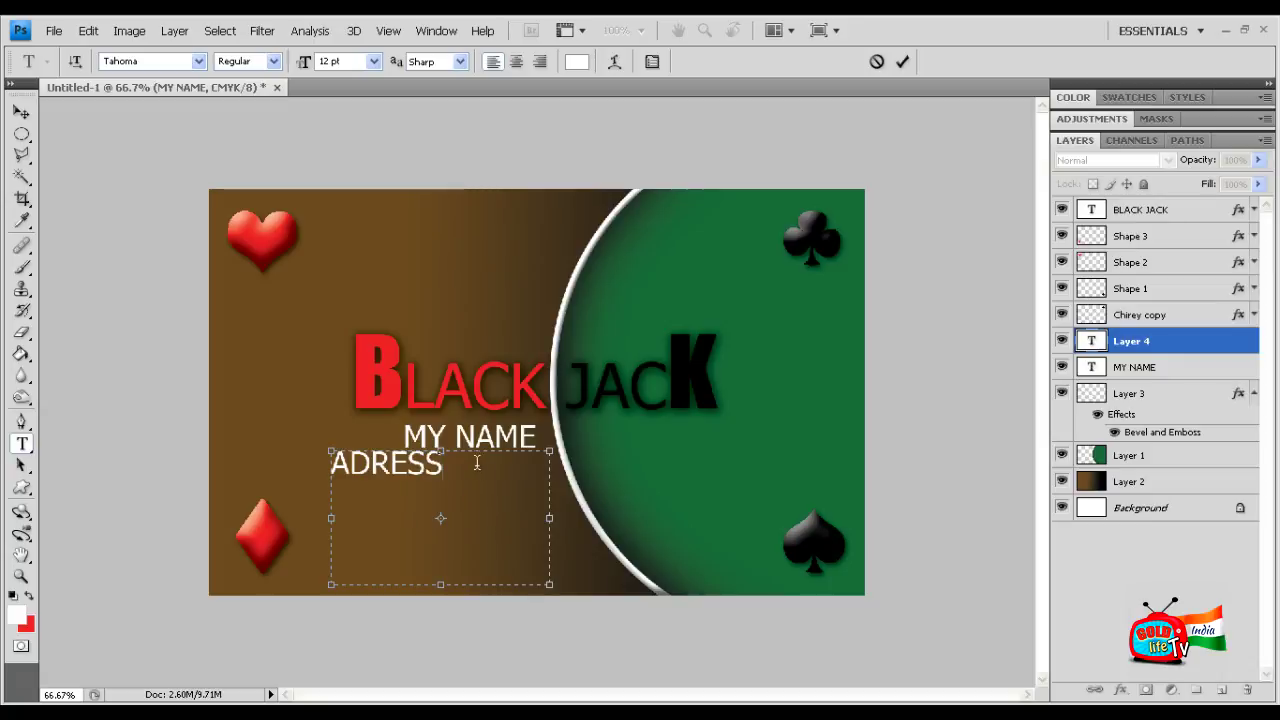
mouse_move(477, 462)
mouse_down()
mouse_move(348, 463)
mouse_move(325, 187)
mouse_up()
click(371, 63)
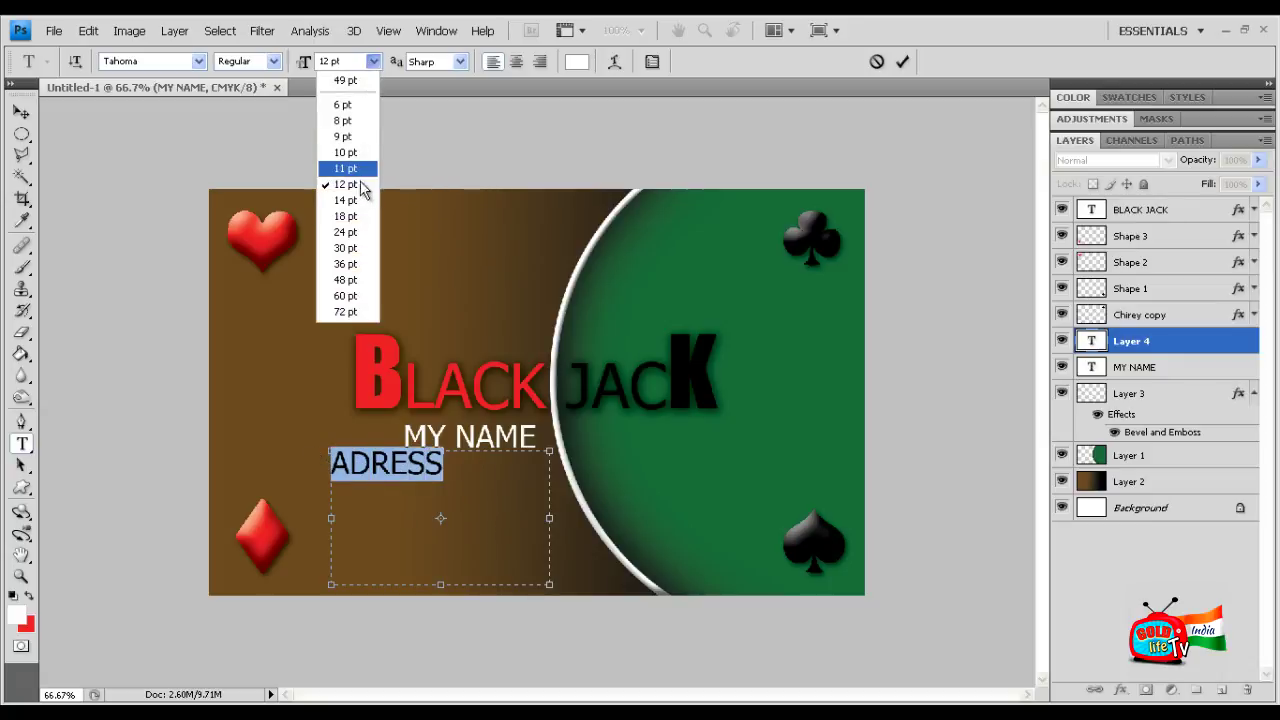
click(356, 155)
click(902, 61)
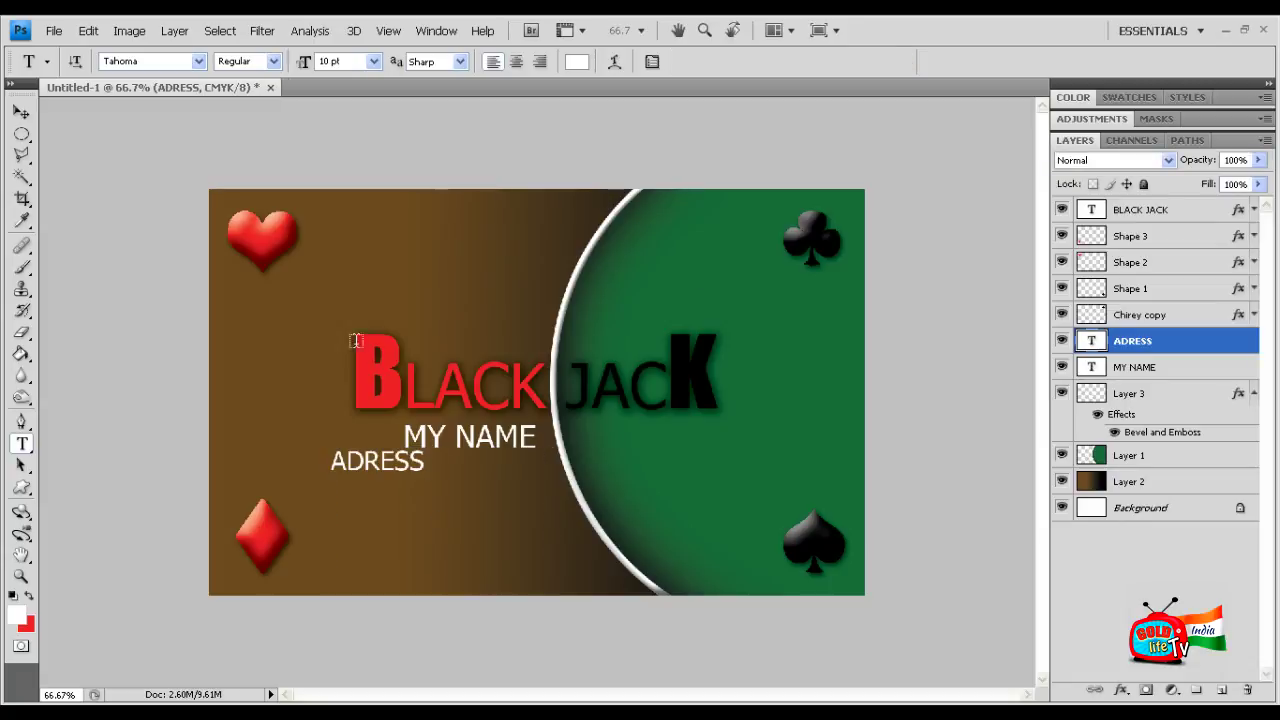
Centre ADRESS below MY NAME and duplicate the layer
click(21, 112)
mouse_move(401, 462)
mouse_down()
mouse_move(510, 471)
mouse_move(418, 472)
mouse_move(517, 489)
mouse_move(517, 500)
mouse_up()
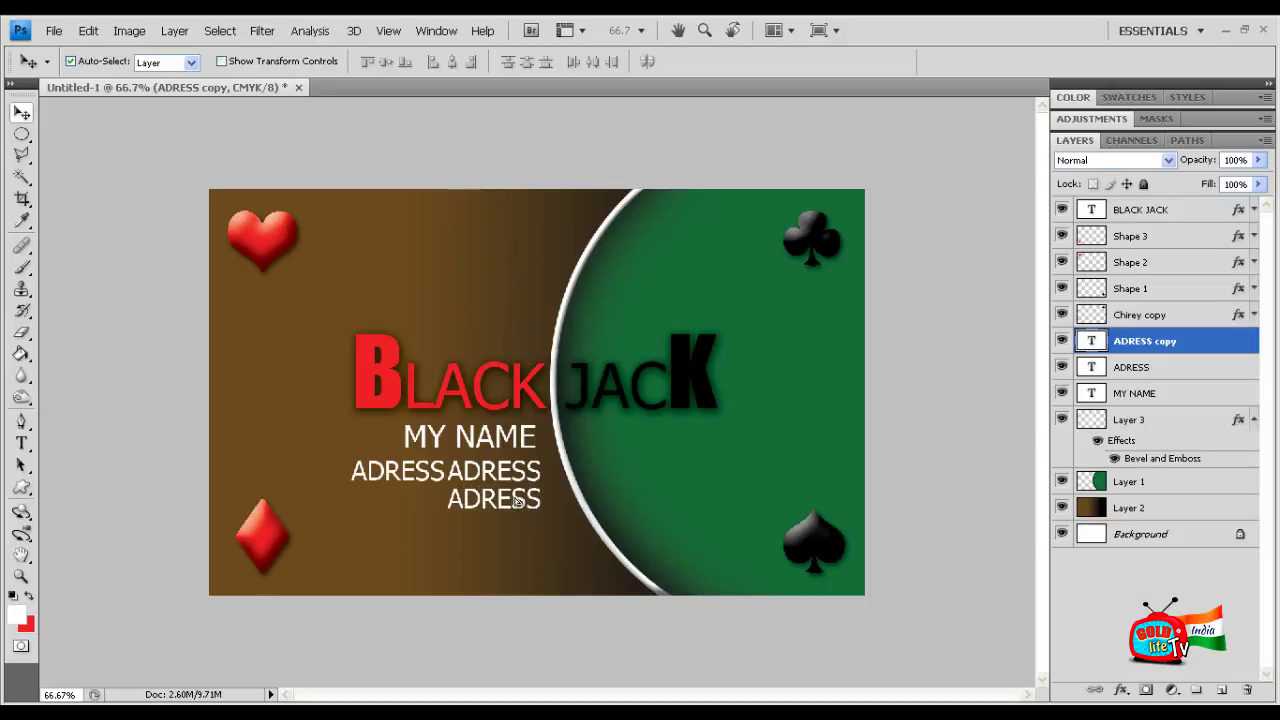
key(ctrl+j)
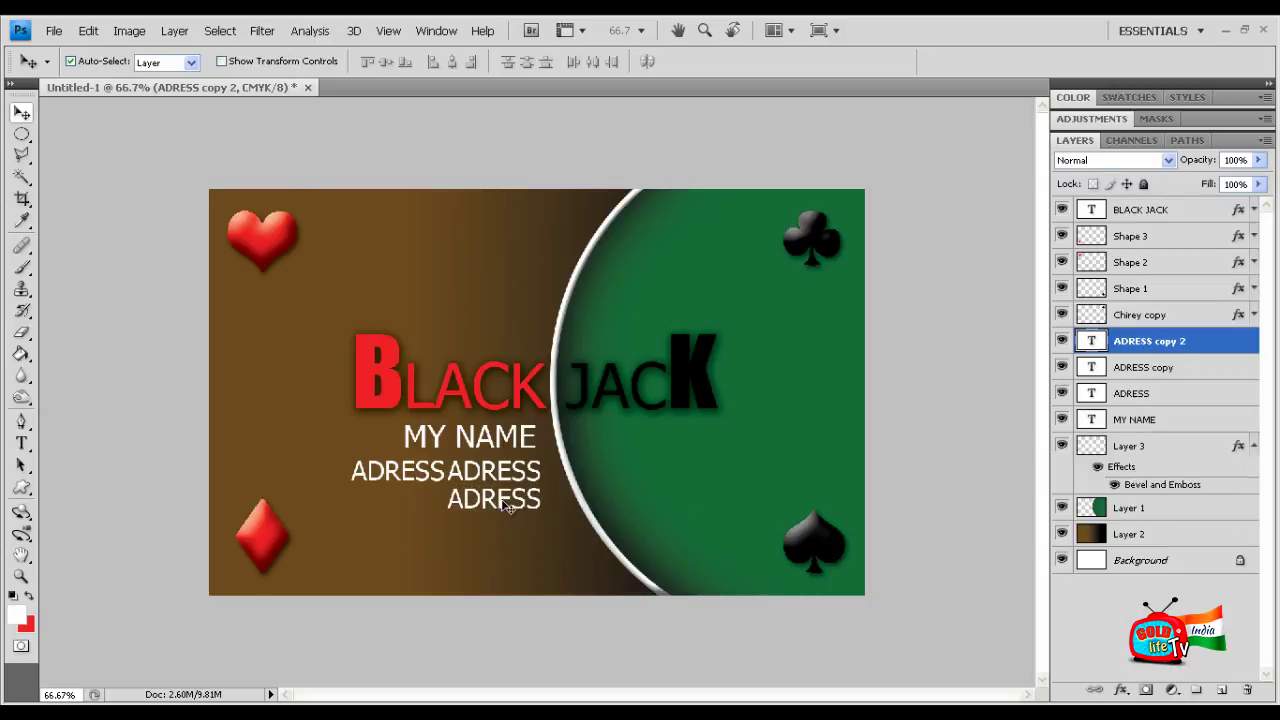
Edit the phone text on the green felt to read PHONE # and nudge it up
click(22, 443)
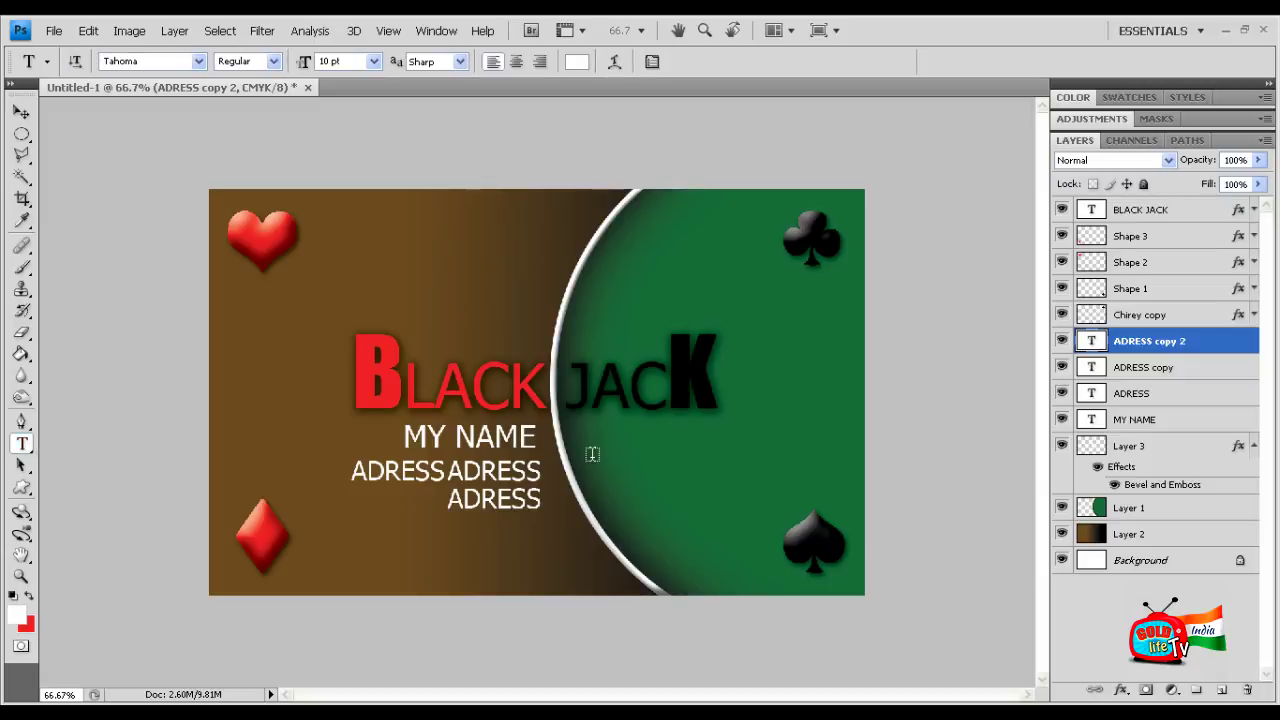
drag(590, 437, 797, 507)
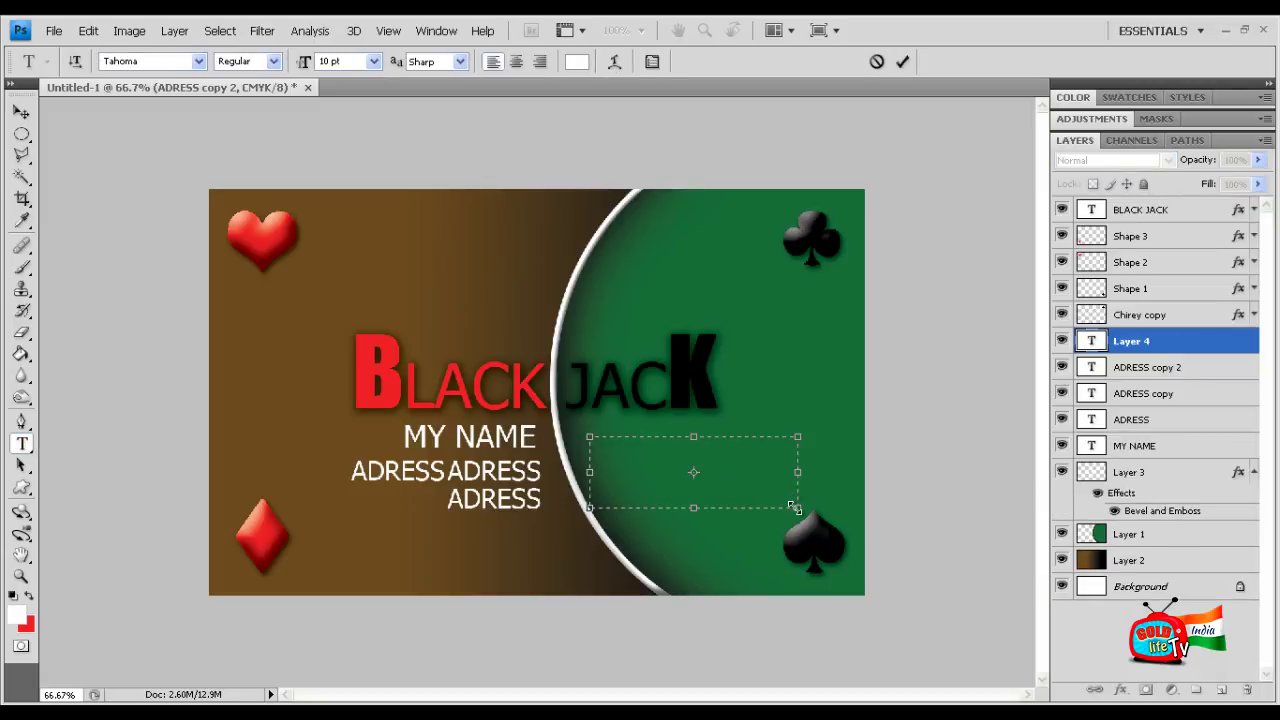
text(PHONR)
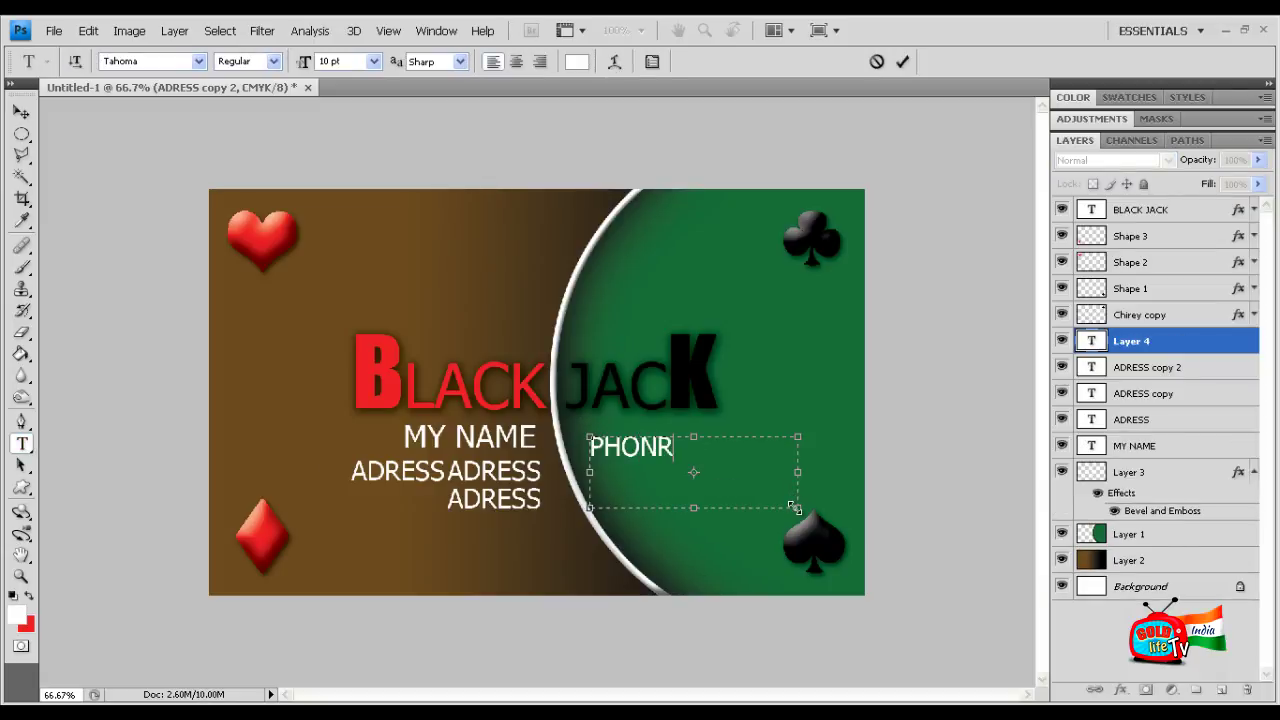
text(E)
text(UM)
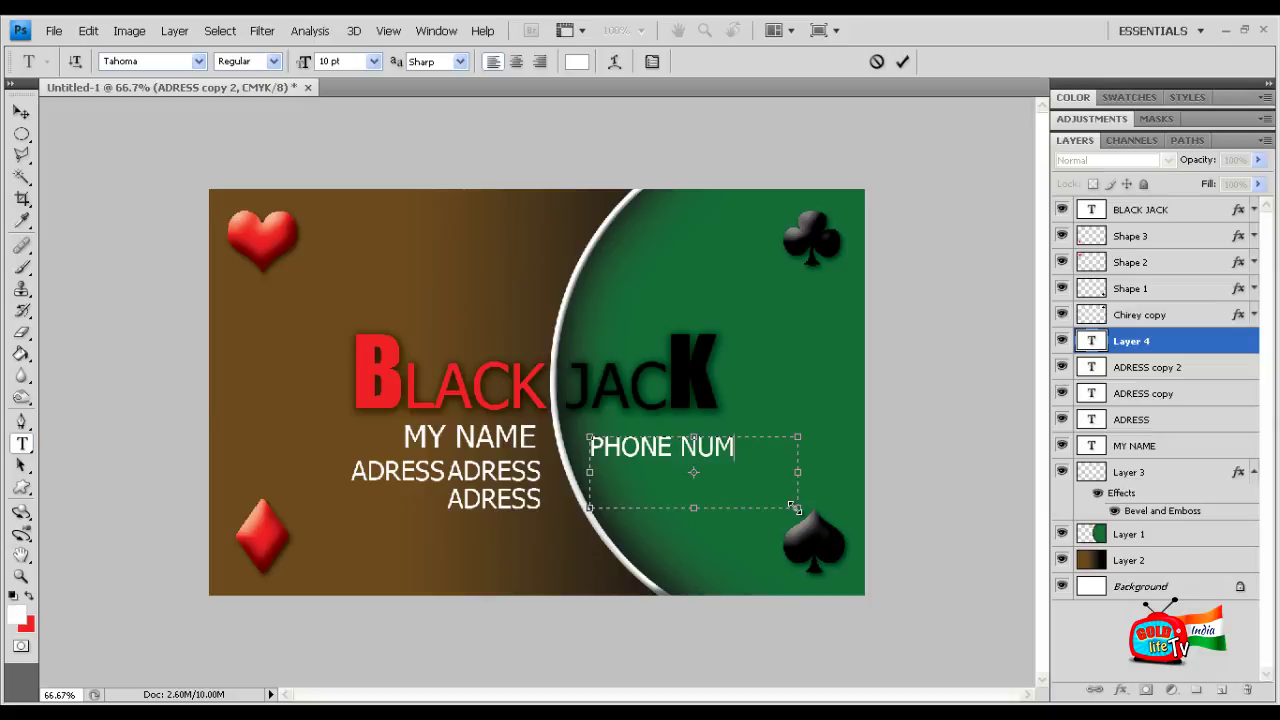
key(BackSpace)
key(BackSpace)
key(BackSpace)
text(#)
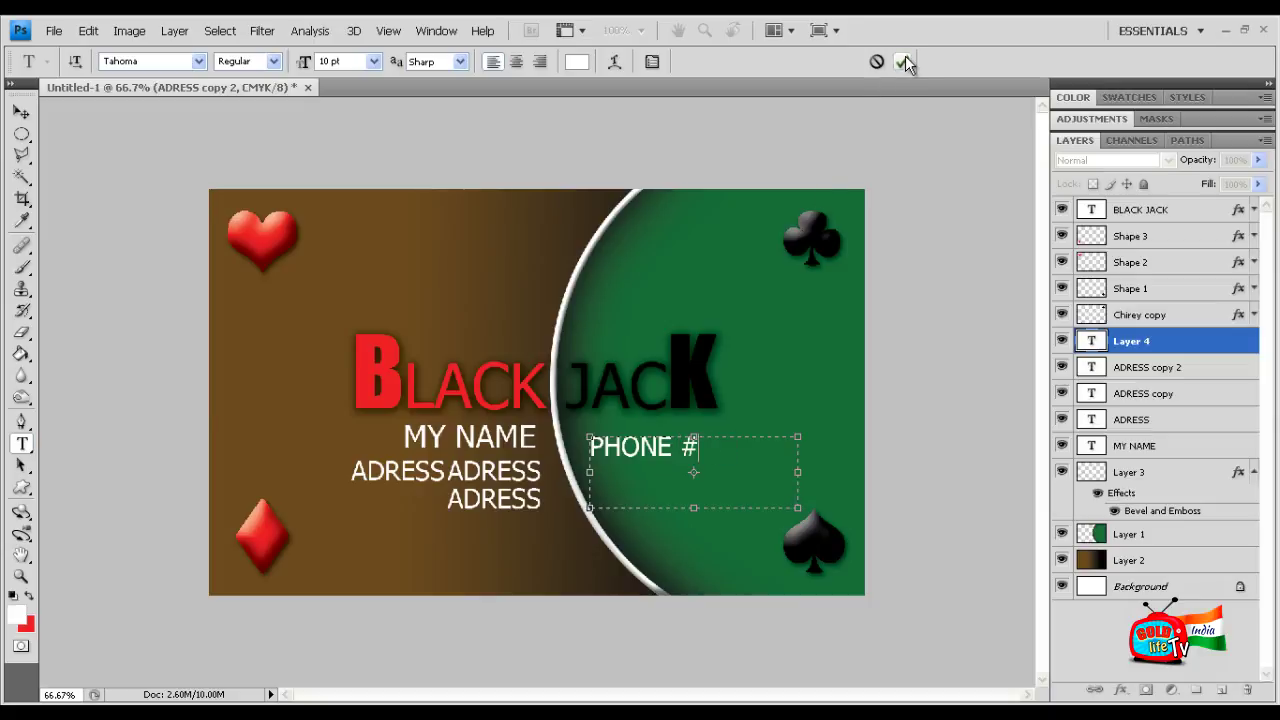
click(903, 62)
click(21, 112)
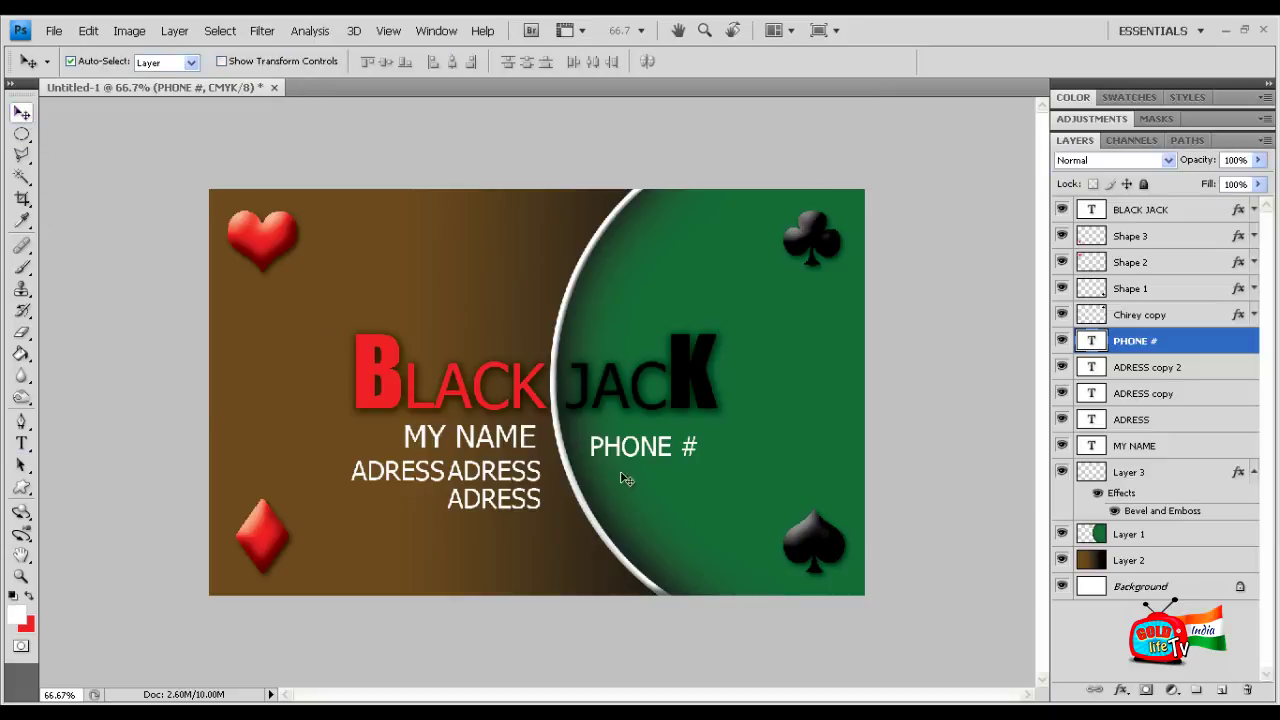
drag(624, 452, 619, 440)
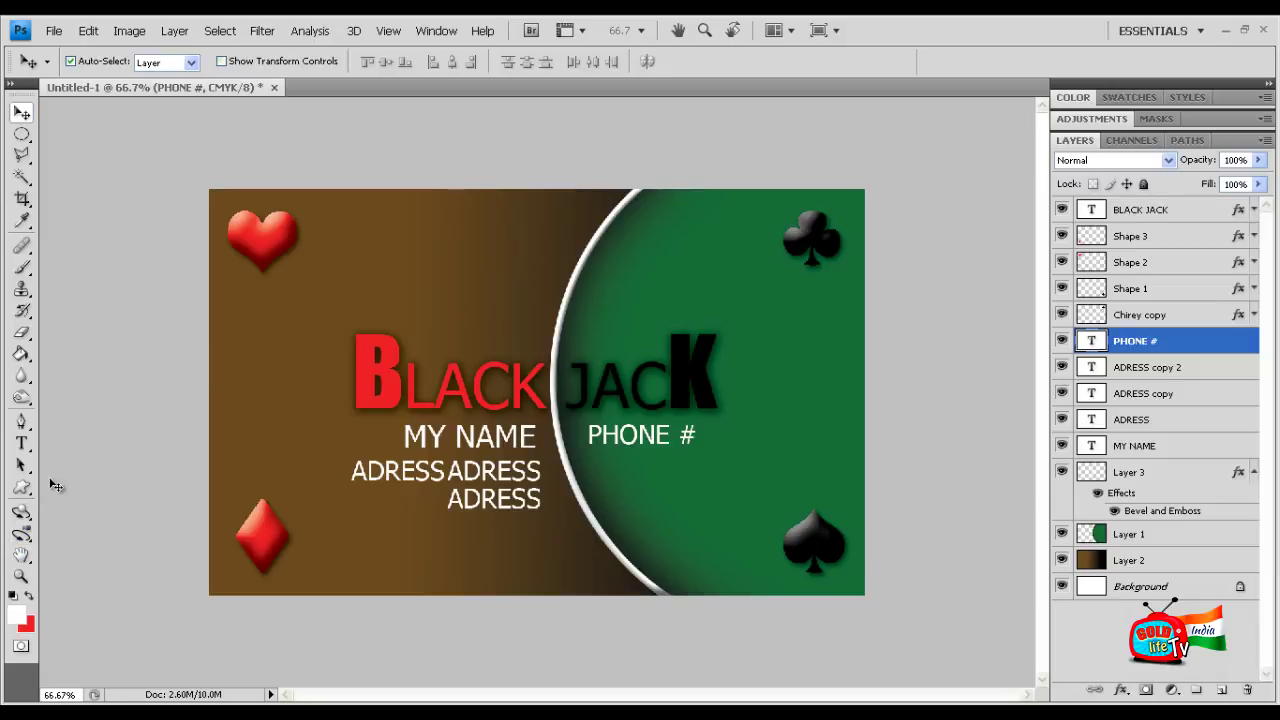
Set the foreground colour to near-black
click(17, 612)
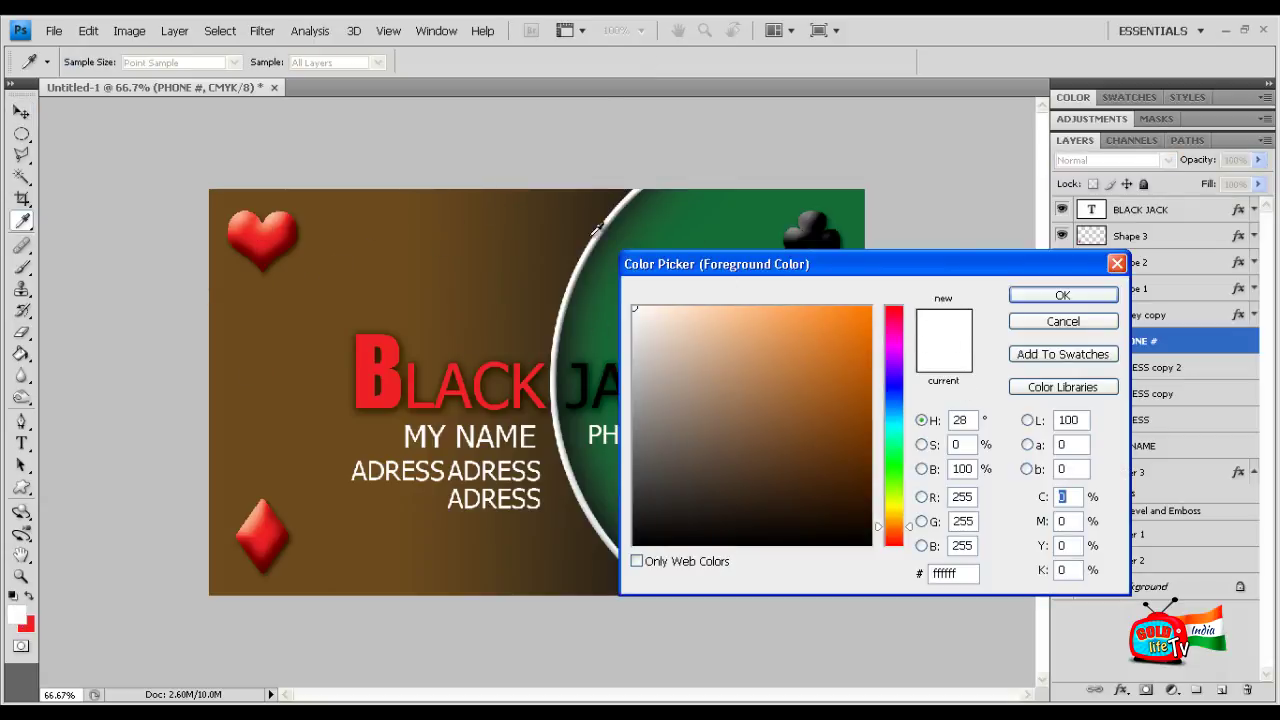
drag(640, 540, 607, 544)
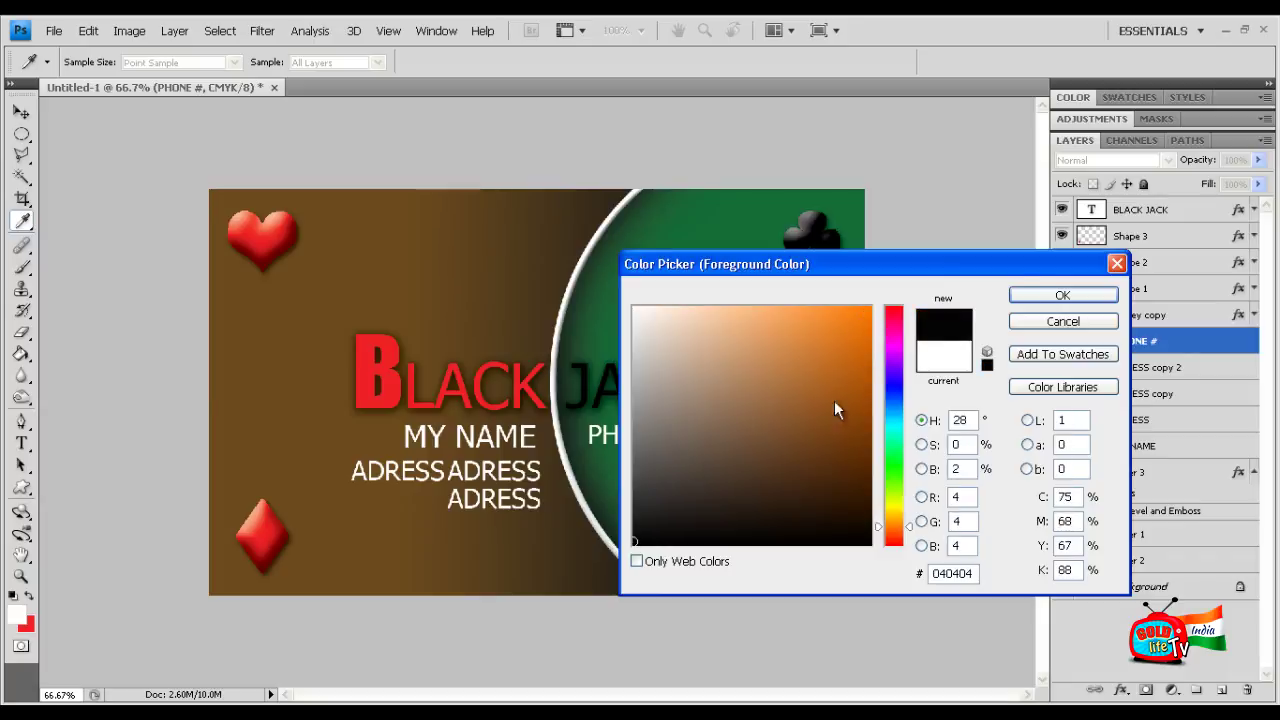
click(1063, 295)
key(v)
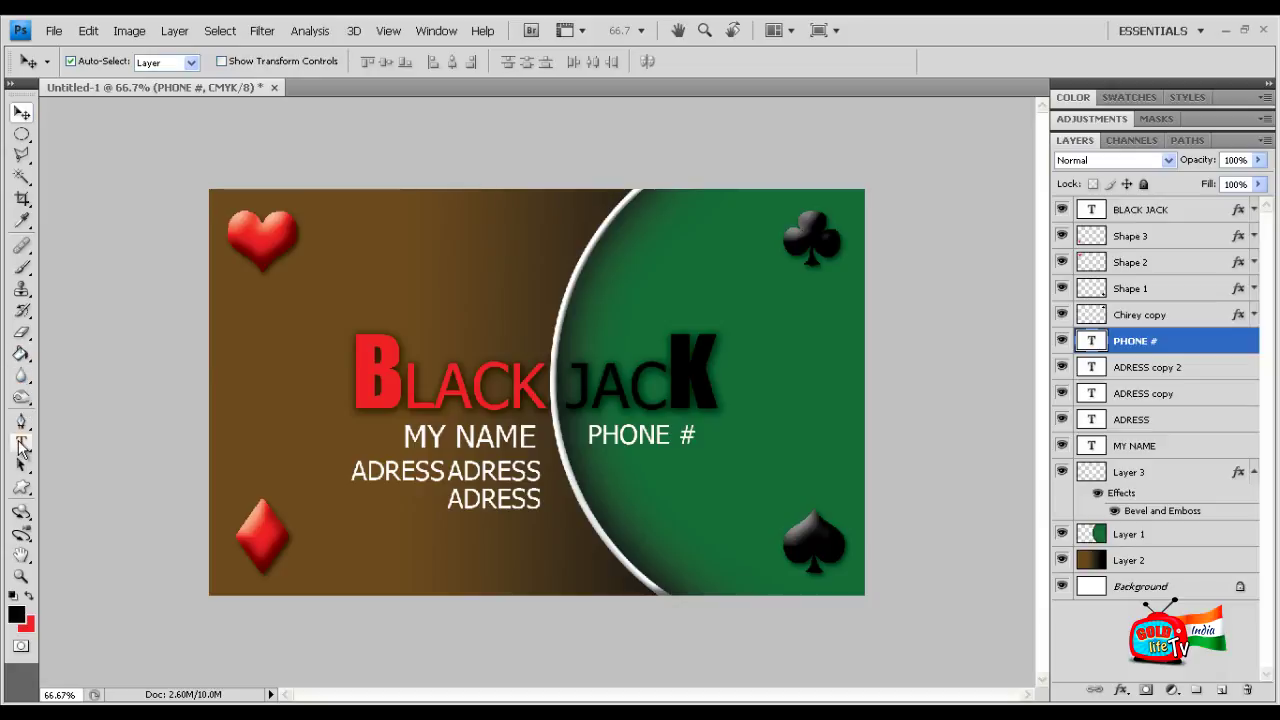
Set PHONE # in Brush Script Std, then draw a text box near the top-left
click(22, 443)
click(198, 60)
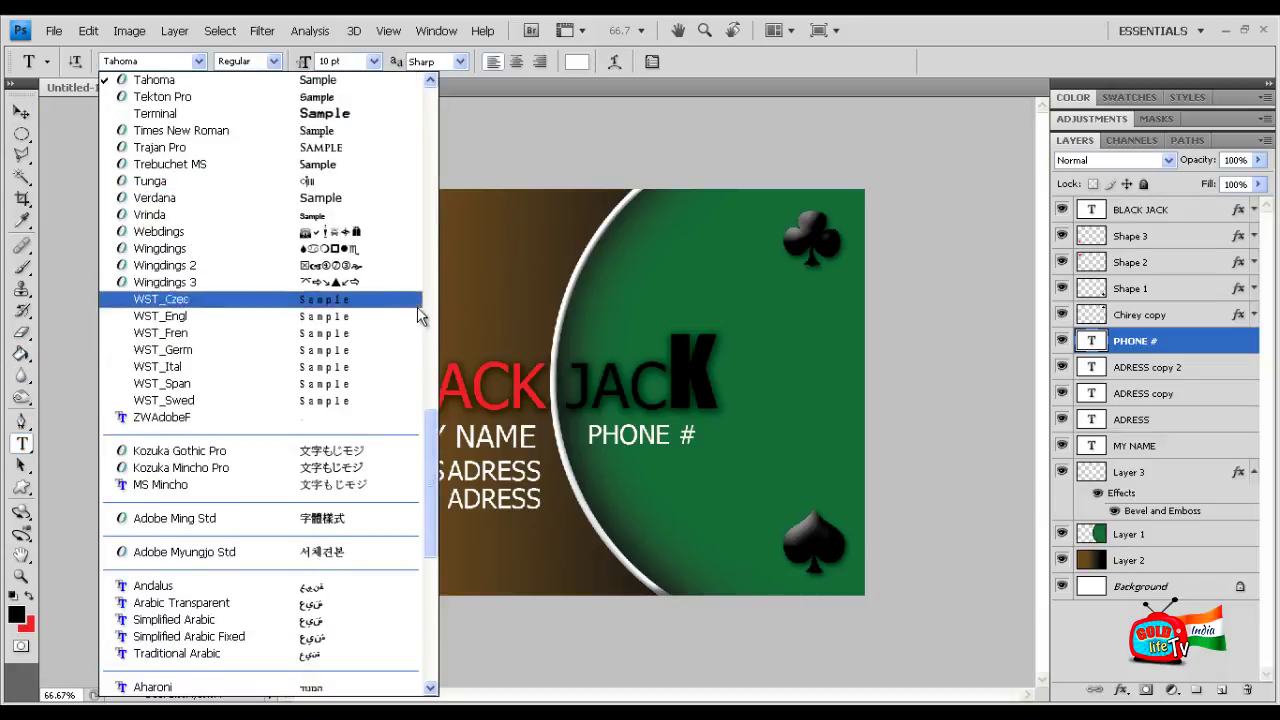
mouse_move(430, 396)
mouse_down()
mouse_move(424, 89)
mouse_move(432, 176)
mouse_up()
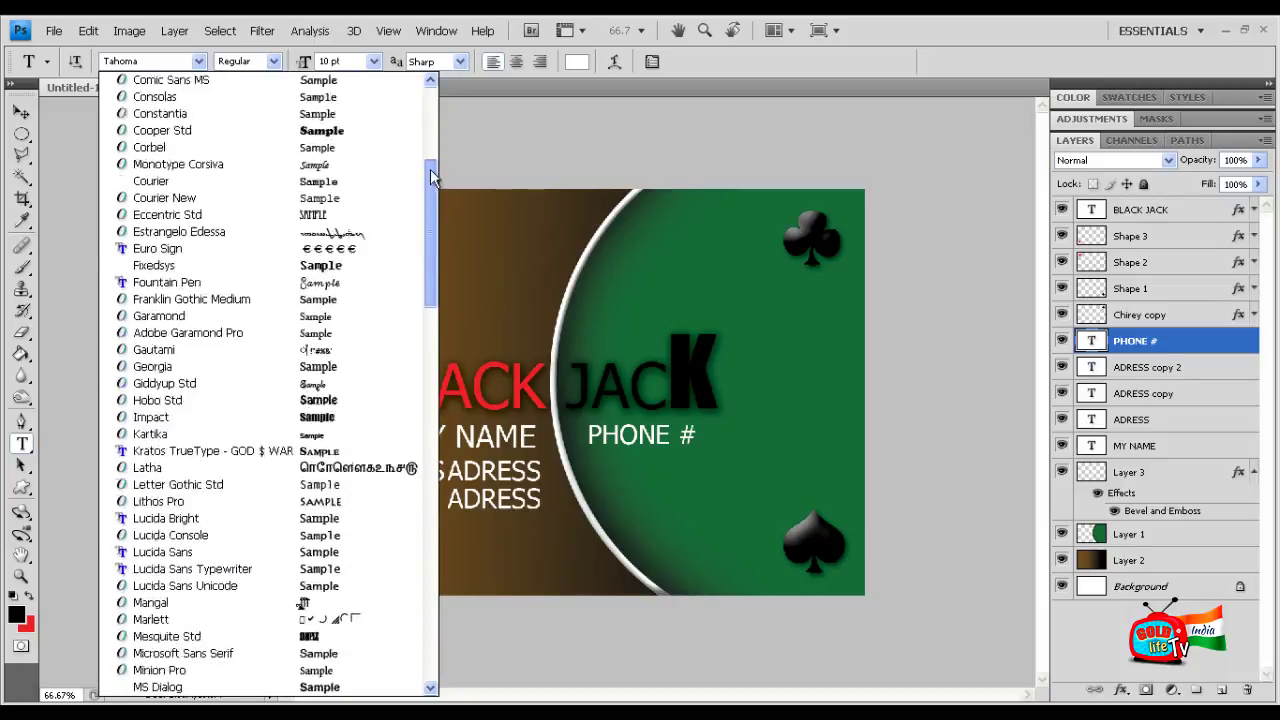
scroll(432, 176, up, 4)
scroll(433, 175, up, 2)
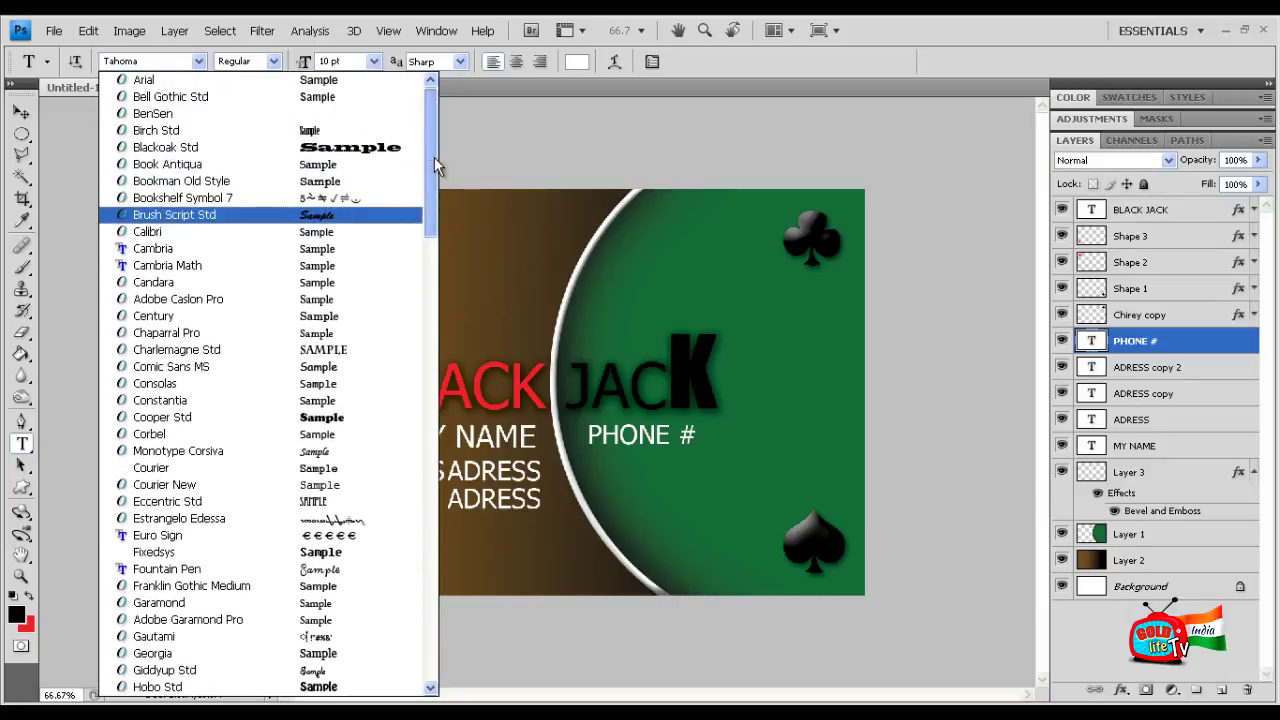
click(186, 214)
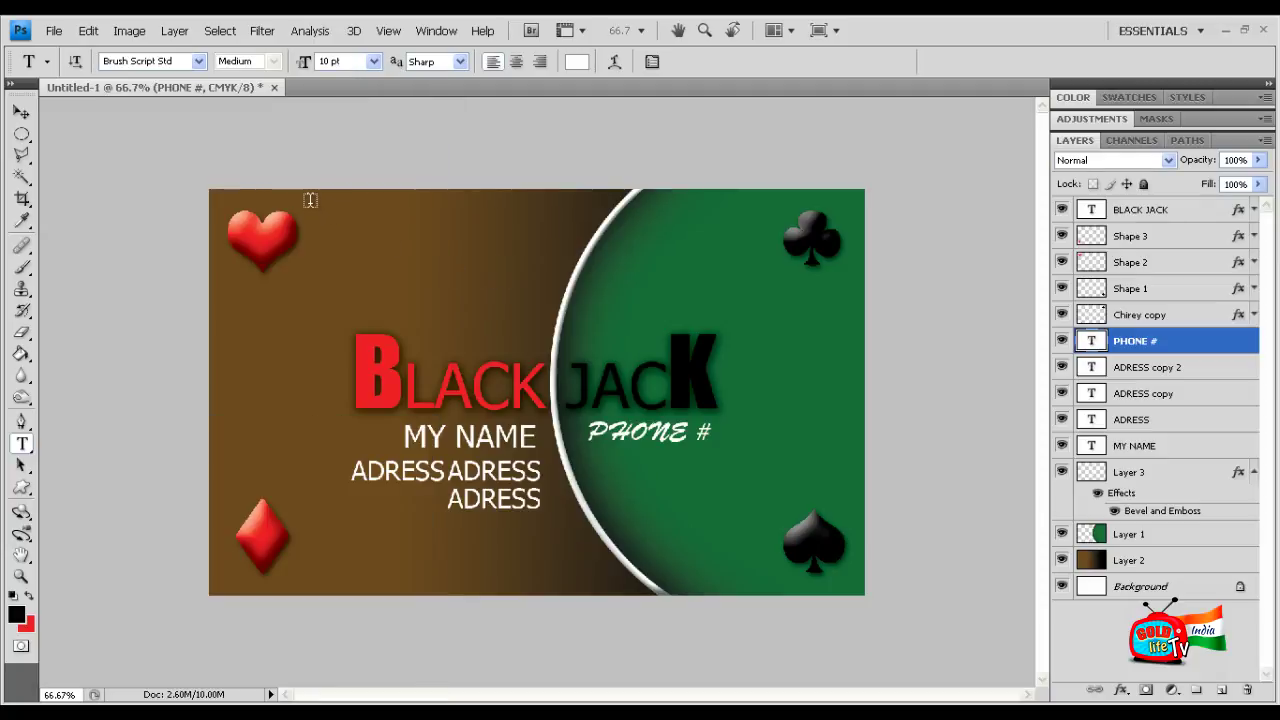
drag(310, 203, 586, 334)
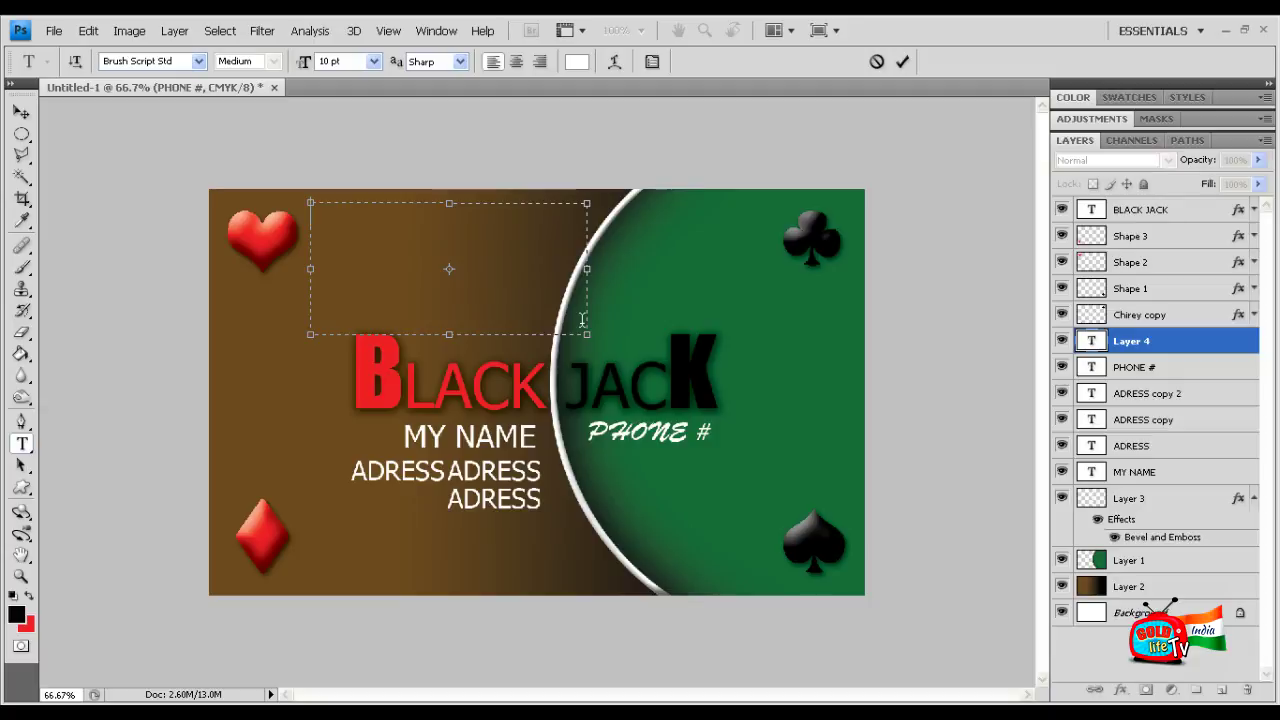
Type 'Welcome to', keep it black after trying red, and commit it at 18 pt
text(WE)
key(BackSpace)
text(elco)
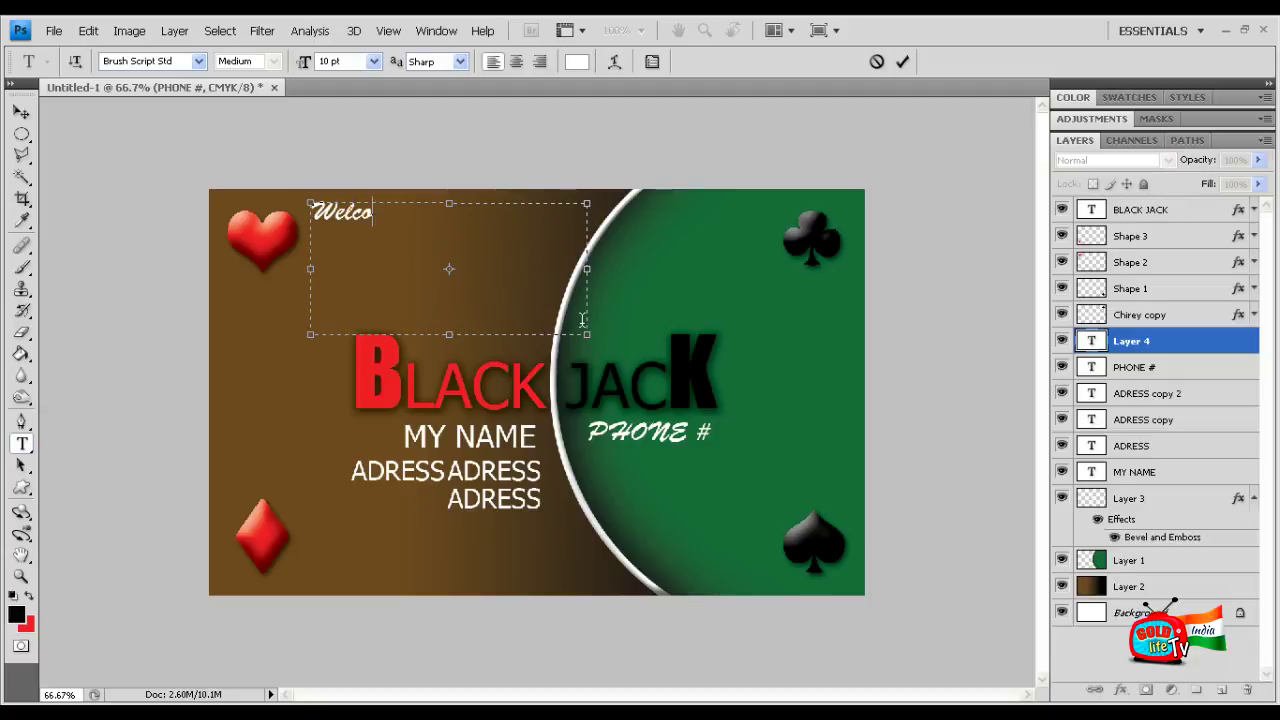
text(me to)
drag(520, 214, 300, 210)
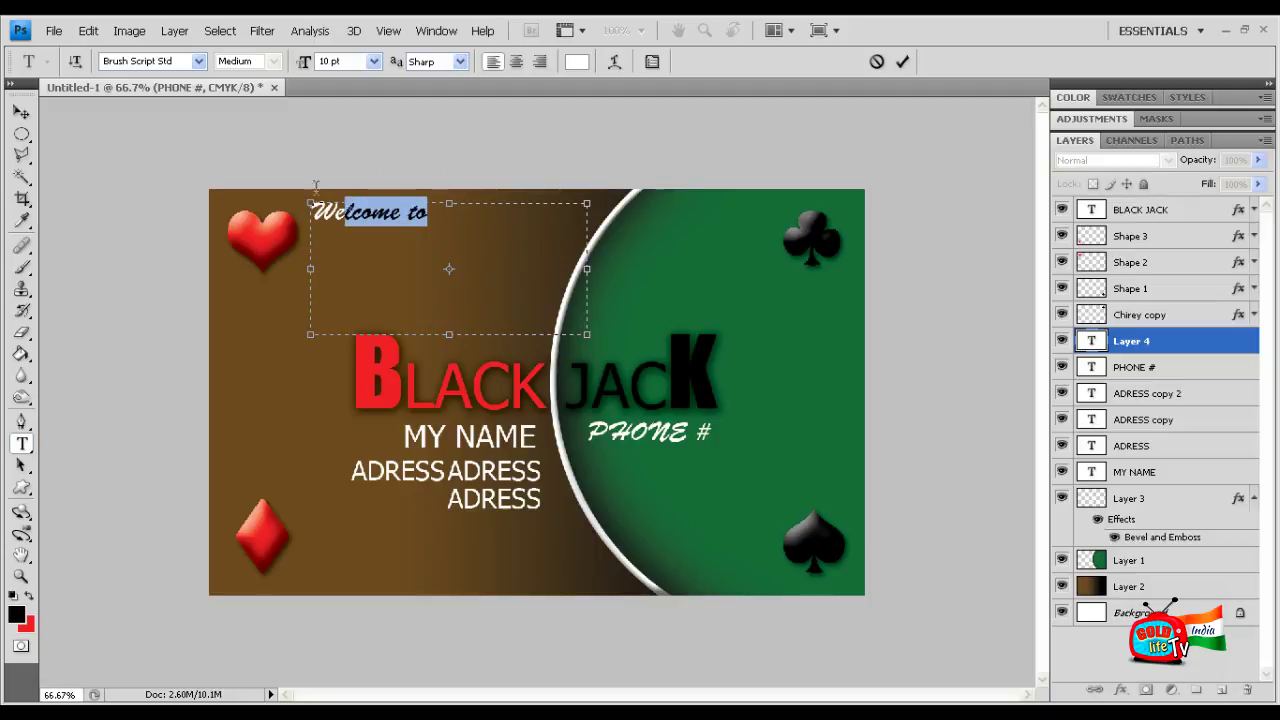
click(30, 597)
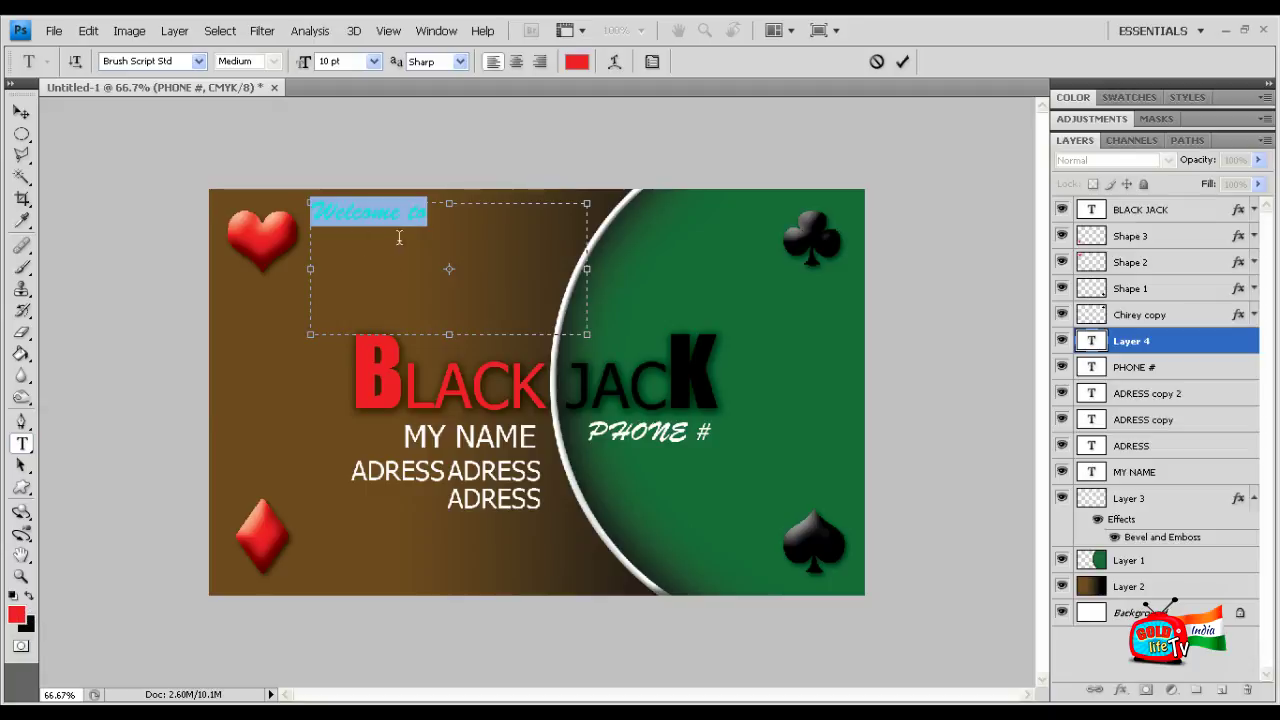
click(29, 597)
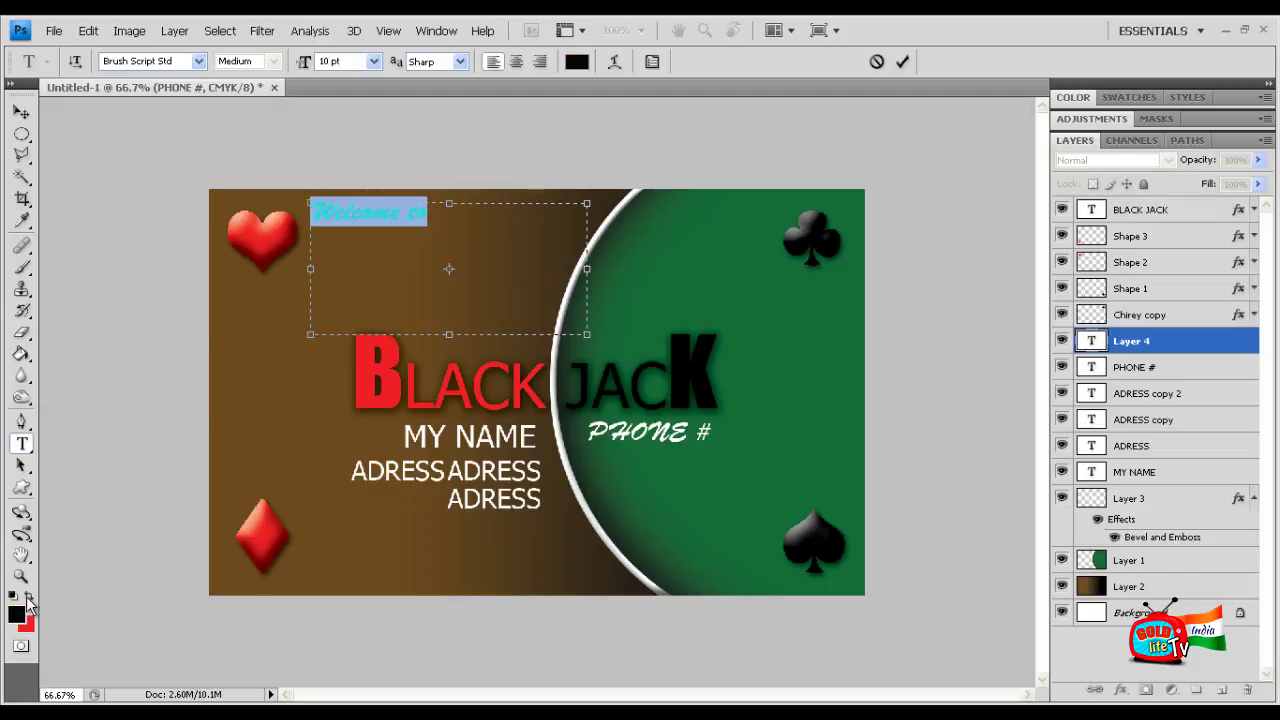
click(373, 61)
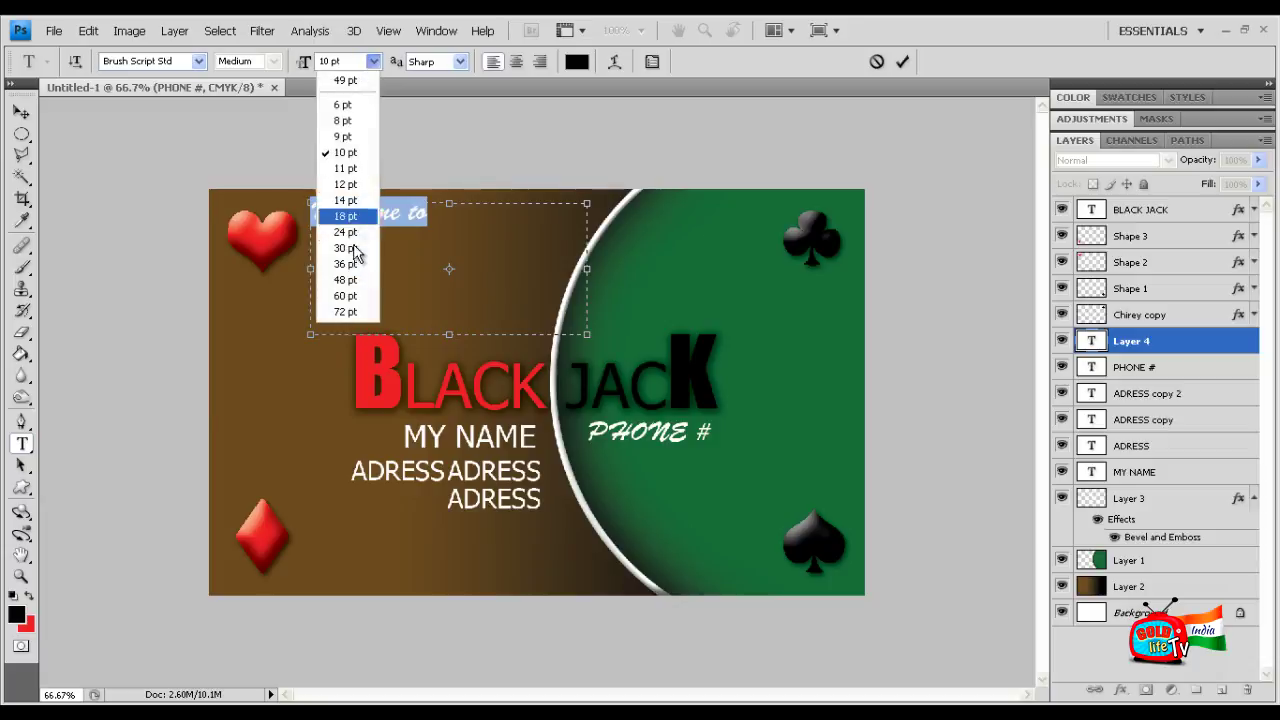
click(352, 248)
click(373, 61)
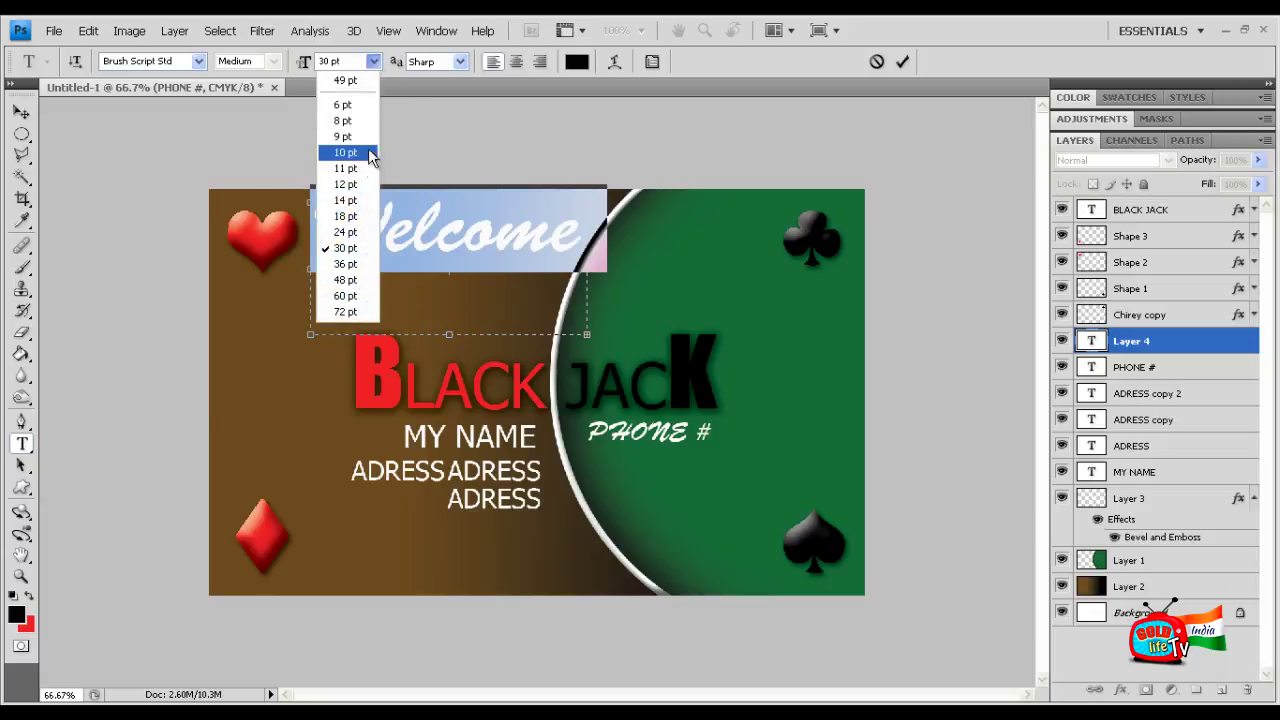
click(364, 217)
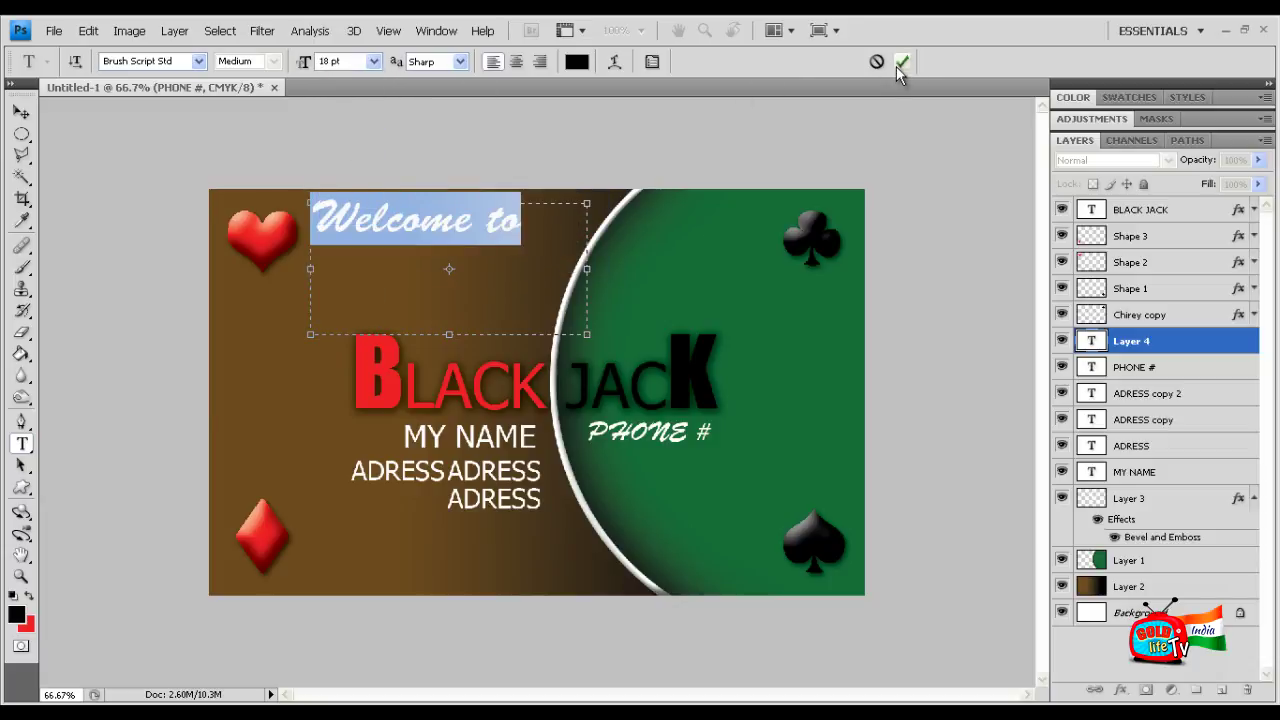
click(903, 62)
click(21, 112)
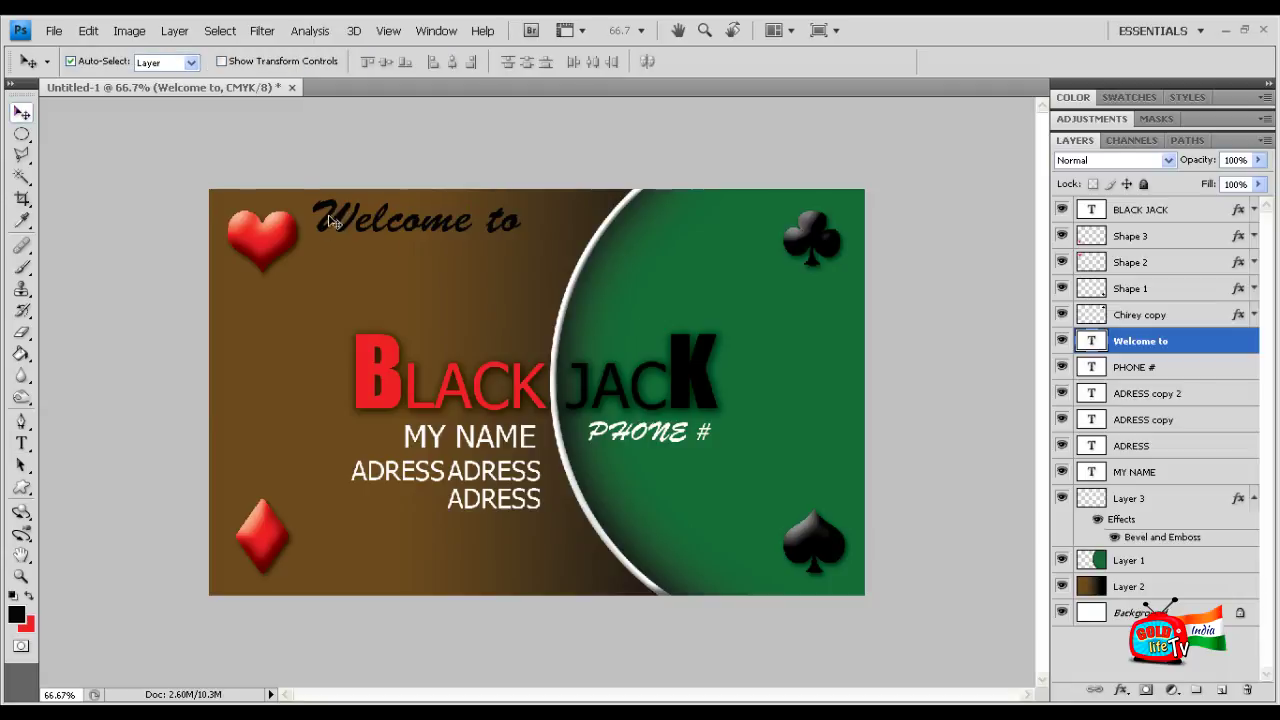
Place 'Welcome to' above BLACK JACK, rotate it about 22° upward, and nudge it up-left
mouse_move(332, 221)
mouse_down()
mouse_move(362, 316)
mouse_move(285, 306)
mouse_move(286, 292)
mouse_up()
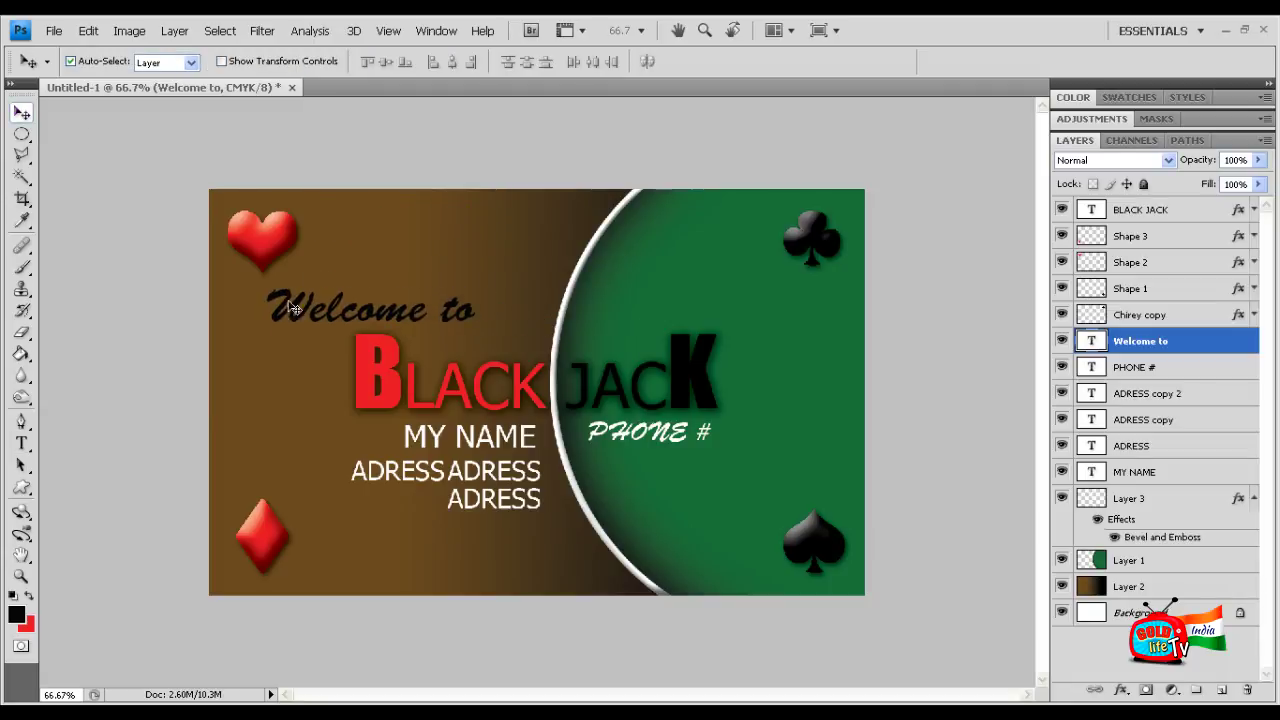
key(ctrl+t)
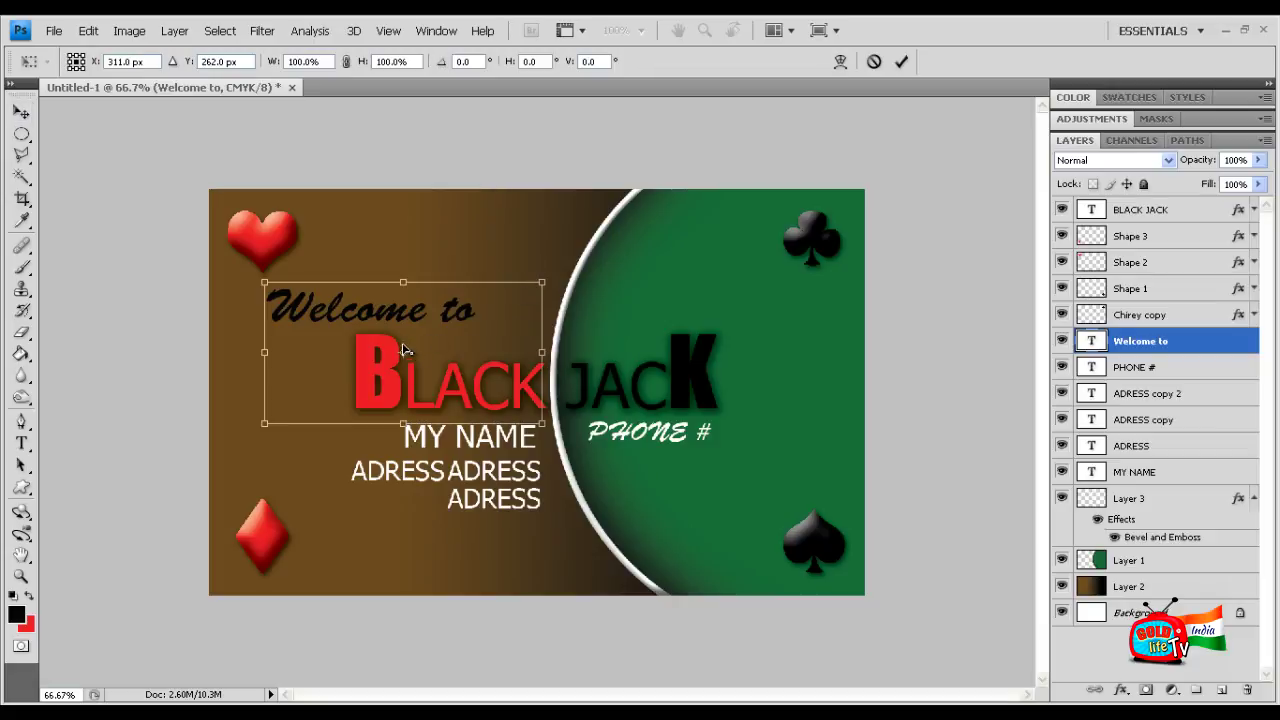
drag(405, 350, 393, 310)
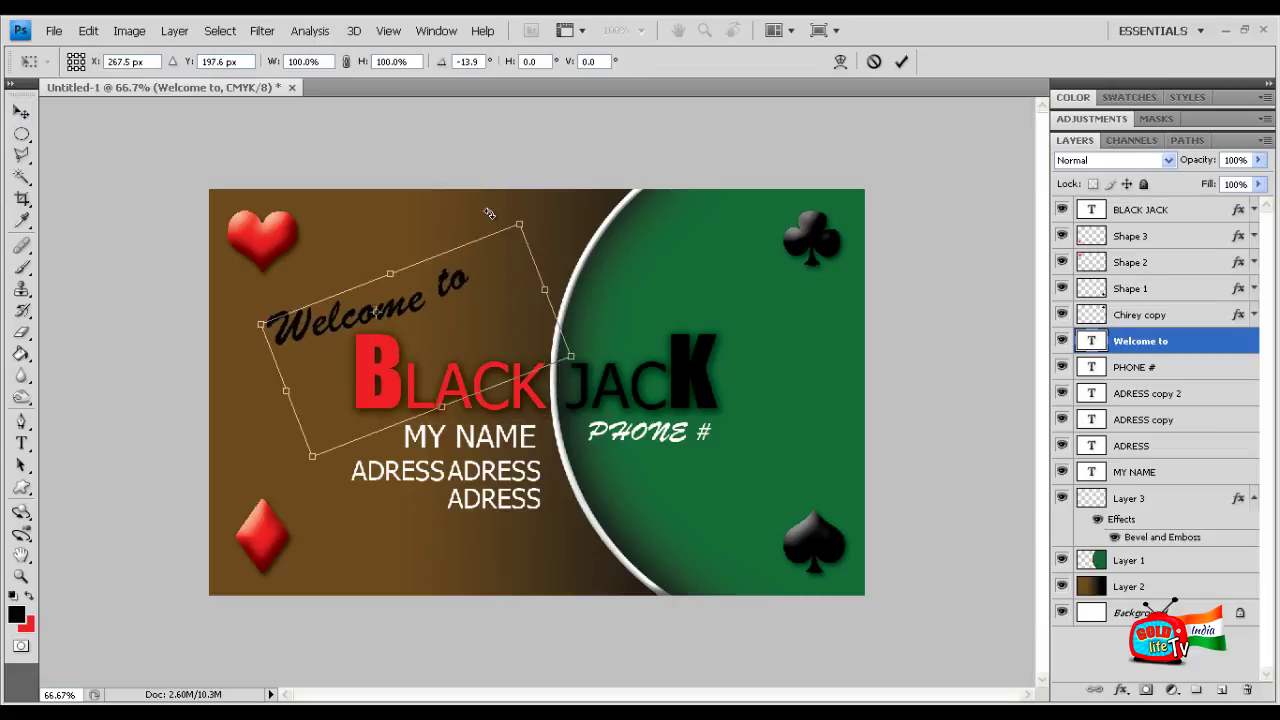
drag(546, 258, 495, 215)
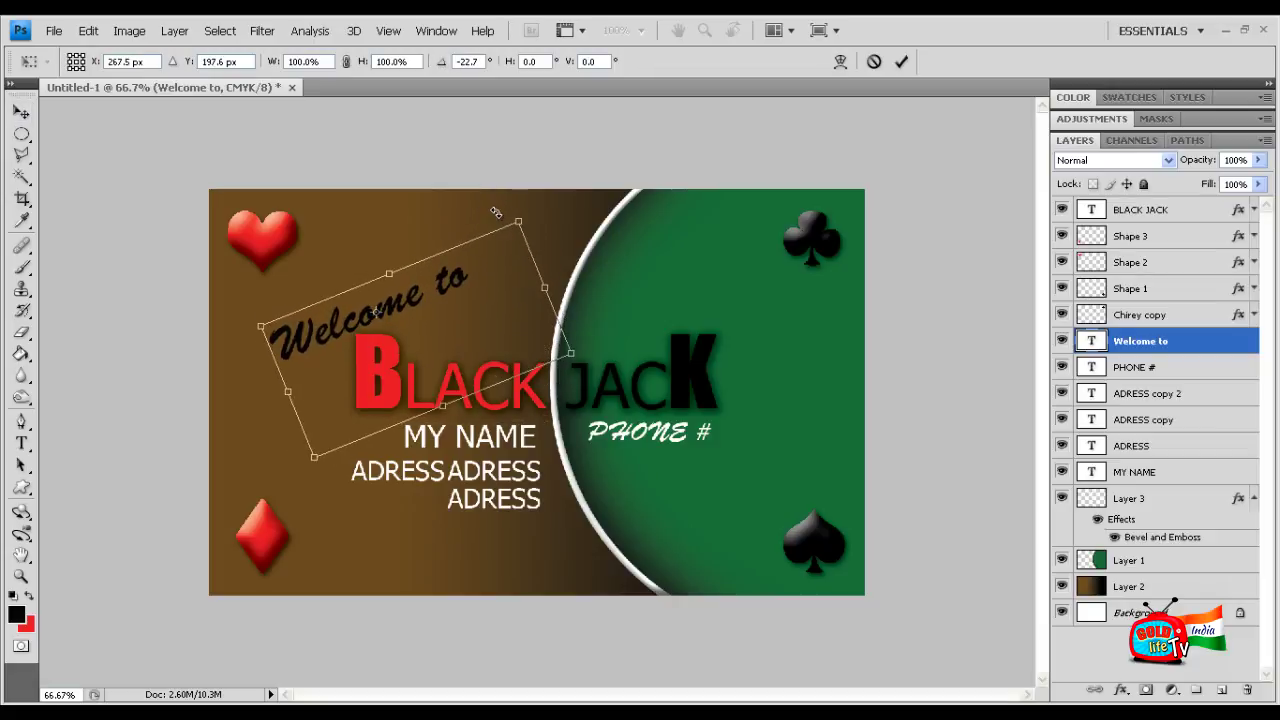
click(901, 61)
drag(357, 291, 337, 271)
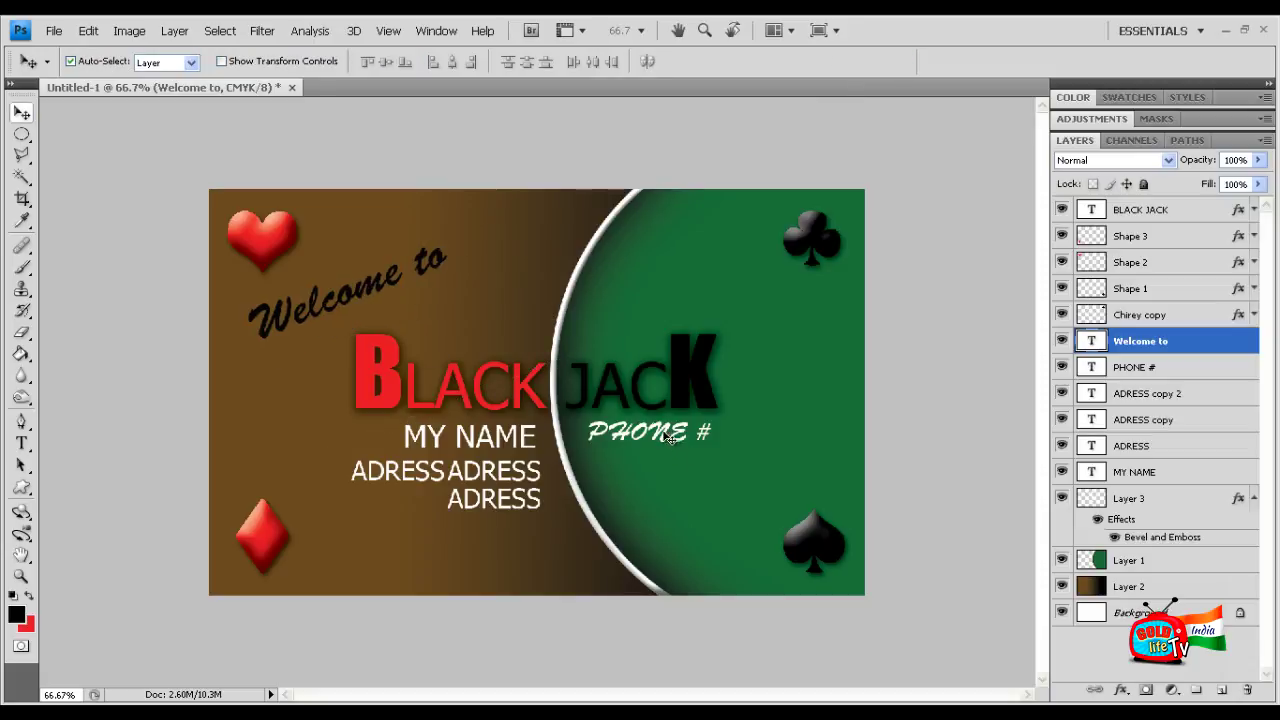
key(ctrl+minus)
key(ctrl+minus)
key(ctrl+minus)
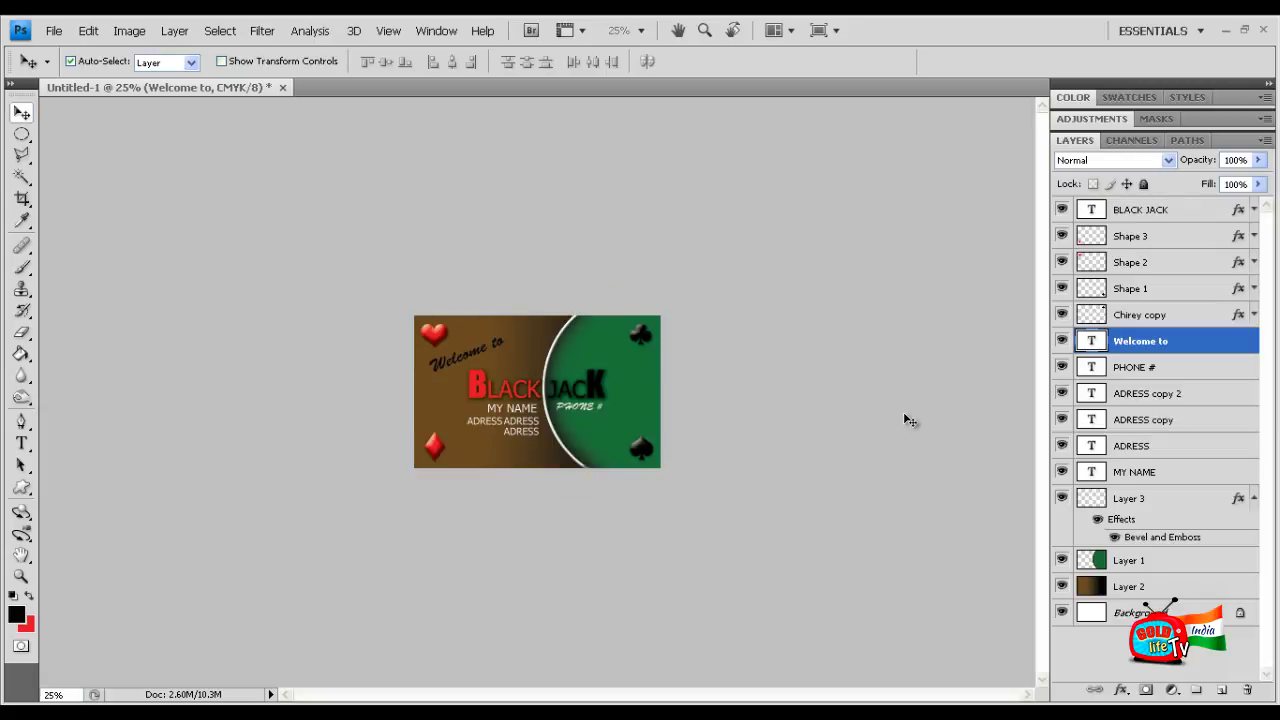
key(ctrl+plus)
key(ctrl+plus)
key(ctrl+plus)
key(ctrl+plus)
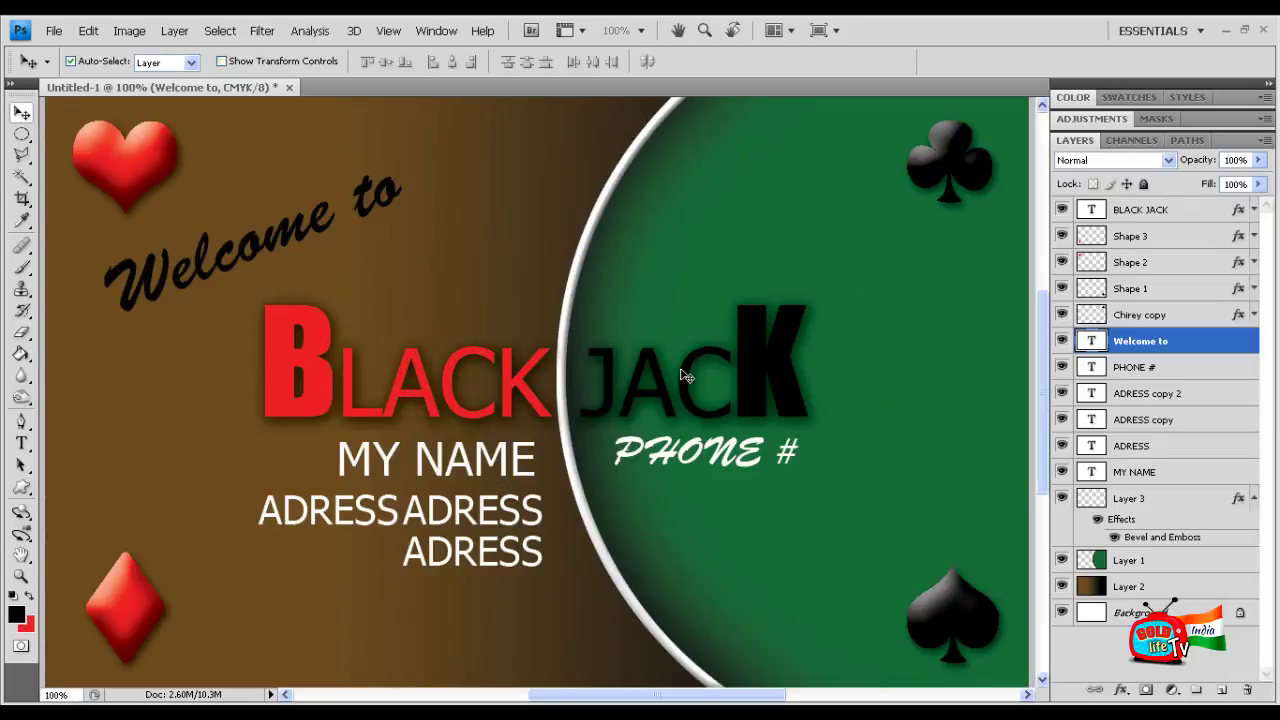
key(ctrl+minus)
key(ctrl+minus)
key(ctrl+plus)
key(ctrl+plus)
key(ctrl+minus)
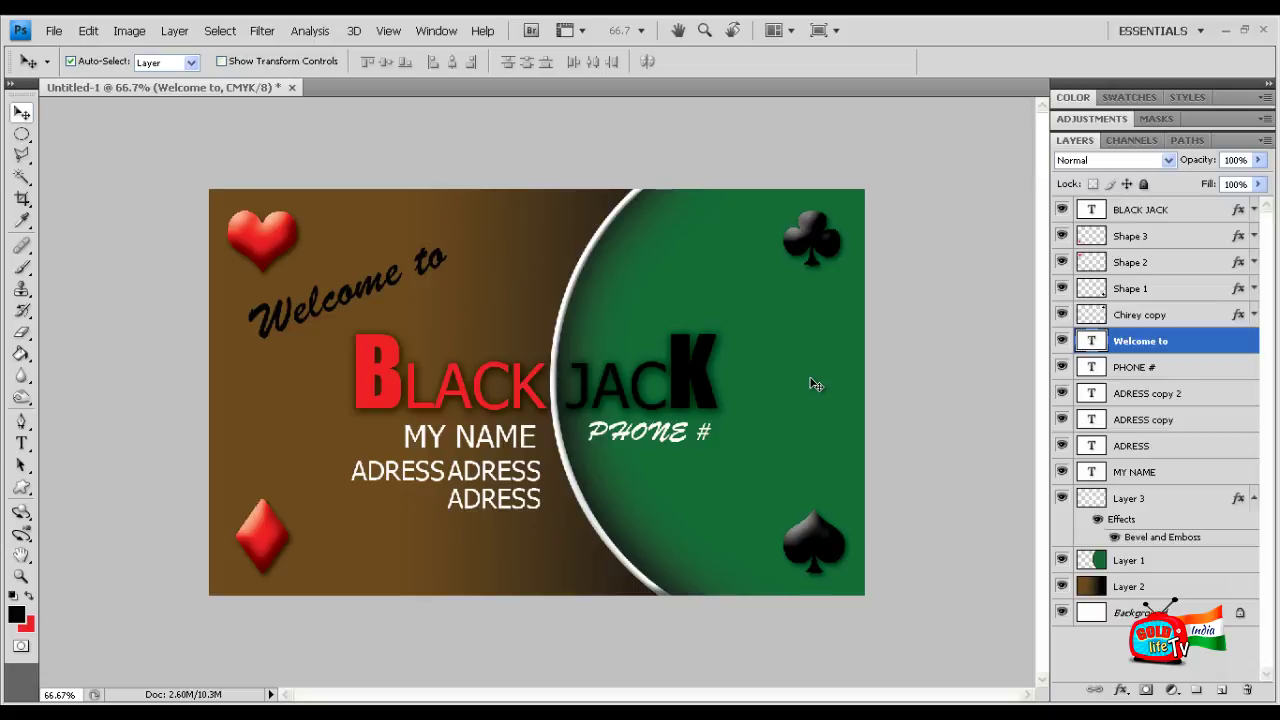
Delete the rotated 'Welcome to' text layer, viewing the card at 100% then 66.7%
key(ctrl+plus)
key(Delete)
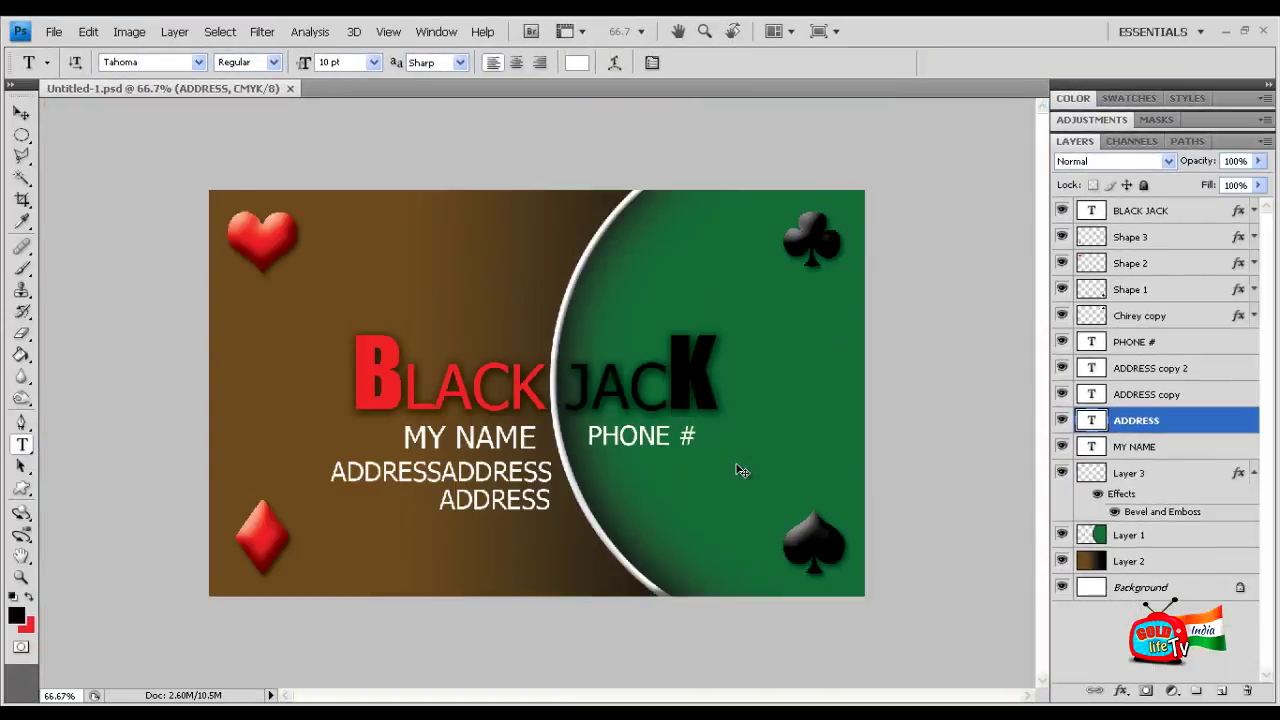
key(ctrl+plus)
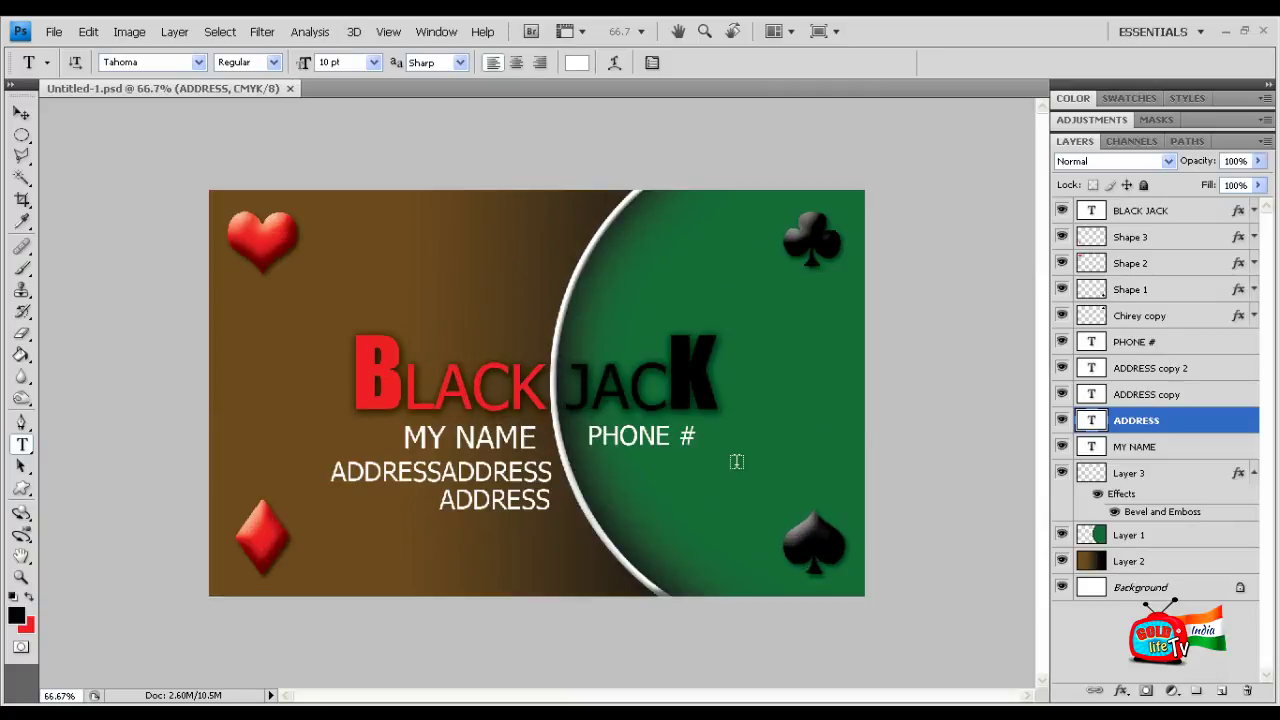